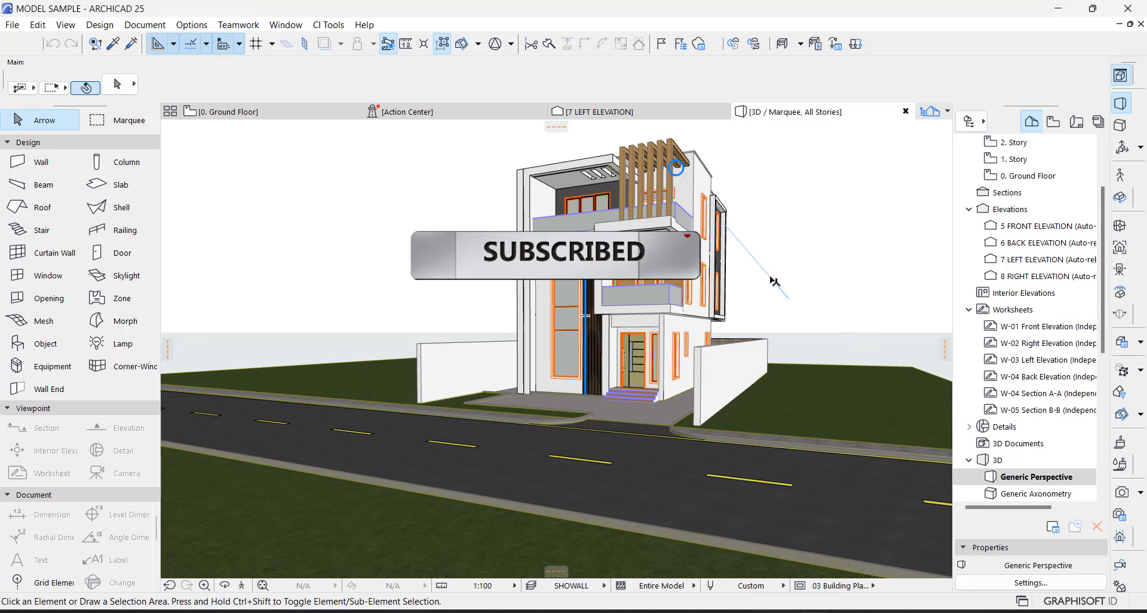
Step: Save the 3D view as a 3DStudio file (*.3ds) over the existing MODEL SAMPLE file
middle_click_drag(540, 446, 457, 472)
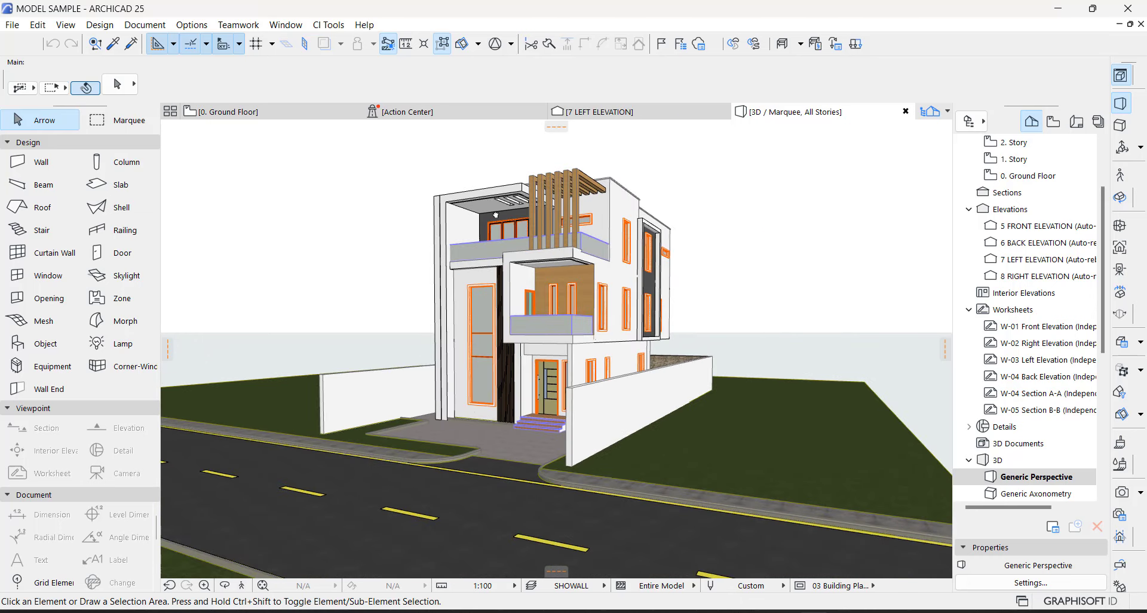
left_click(12, 24)
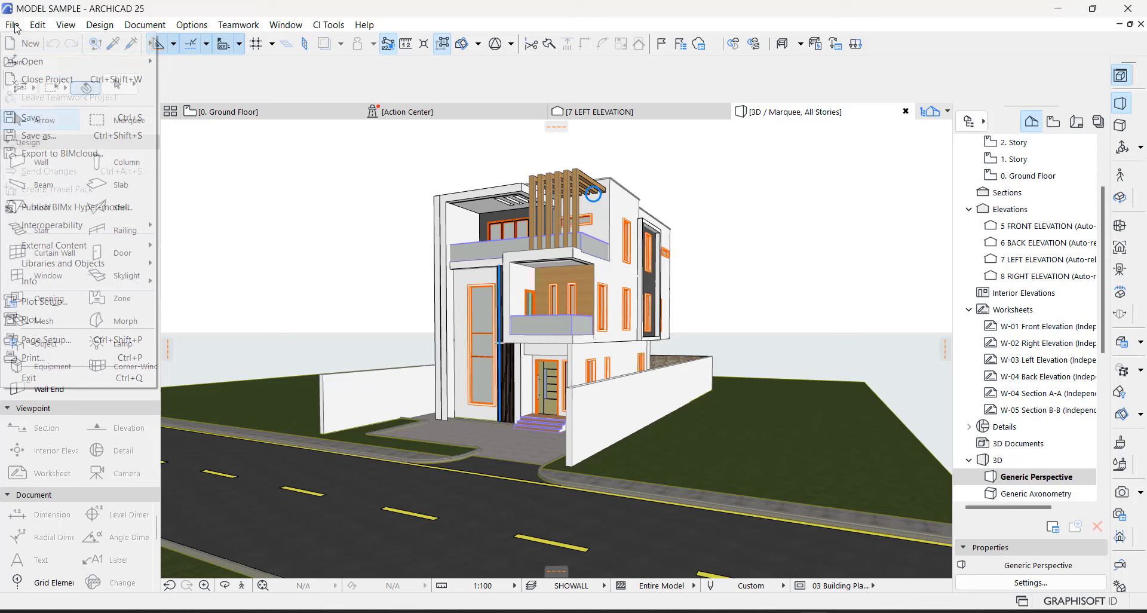
left_click(37, 136)
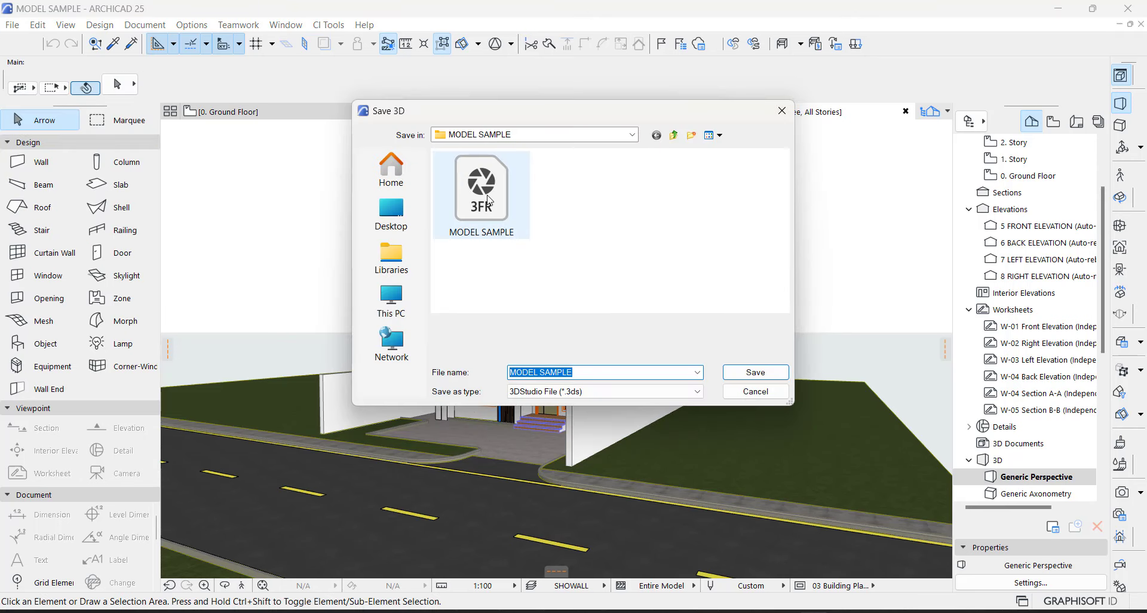
left_click(491, 203)
left_click(565, 395)
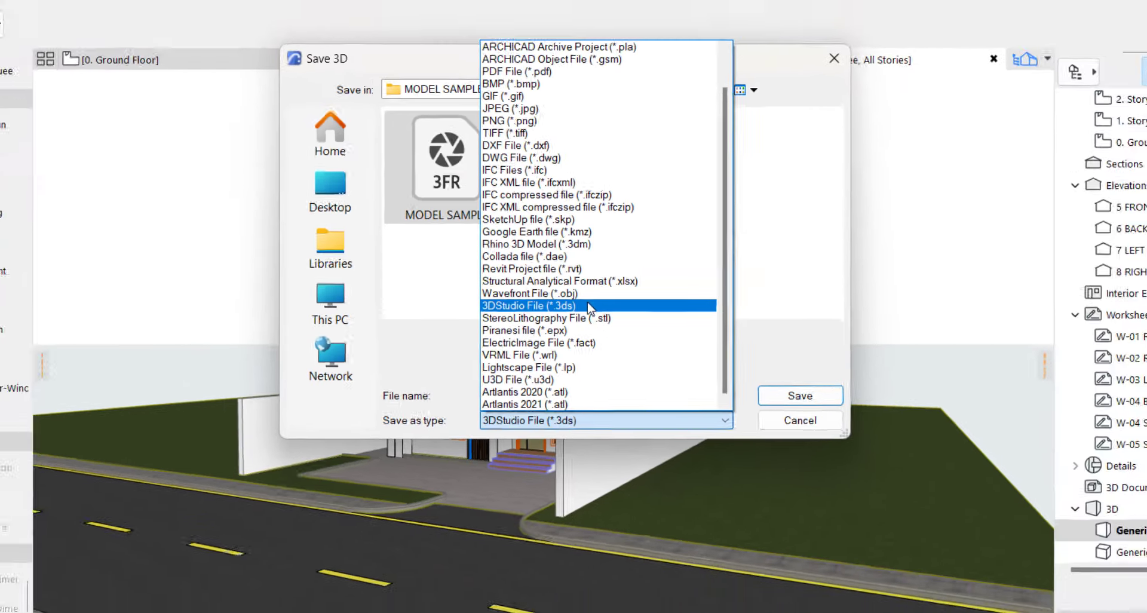
left_click(554, 311)
left_click(858, 427)
left_click(608, 313)
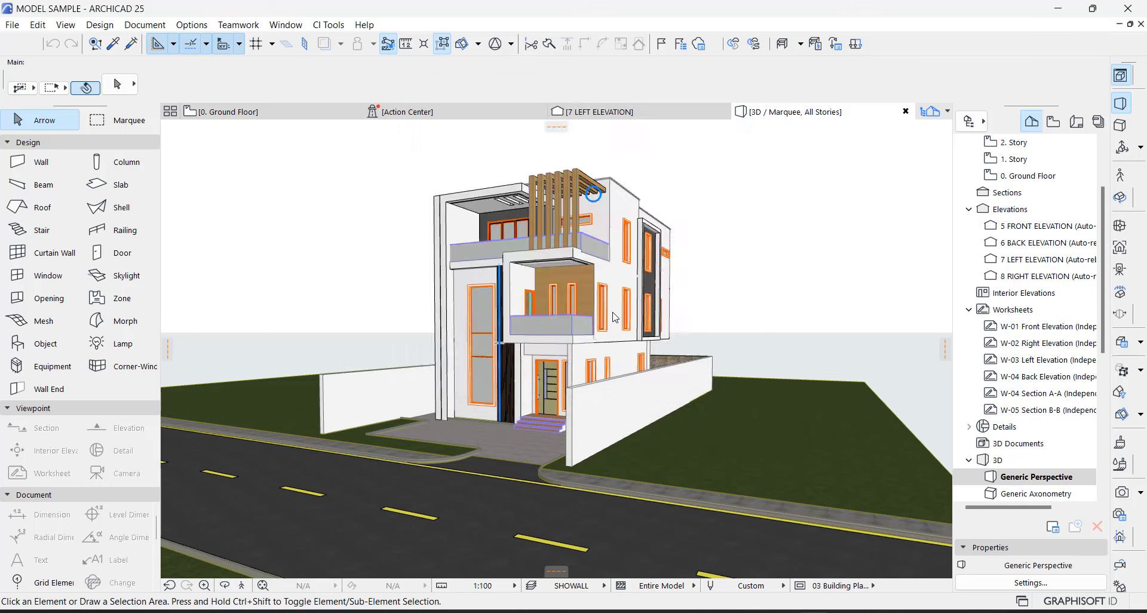
Step: Export the 3D Studio objects constructed according to Surfaces, with the drawing unit at 1000 mm
left_click(453, 174)
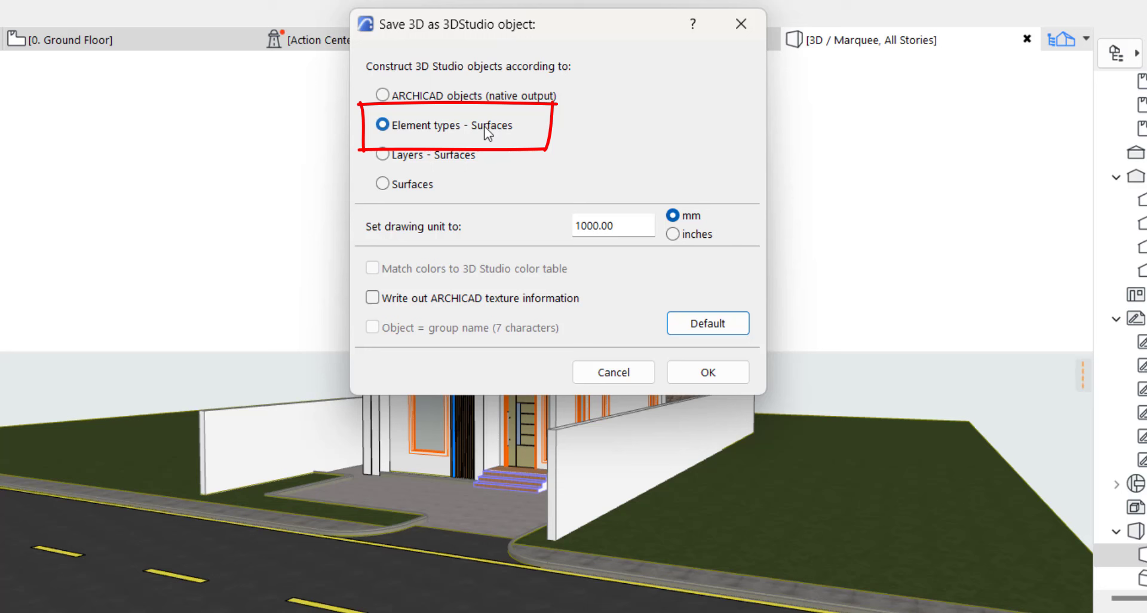
left_click(399, 185)
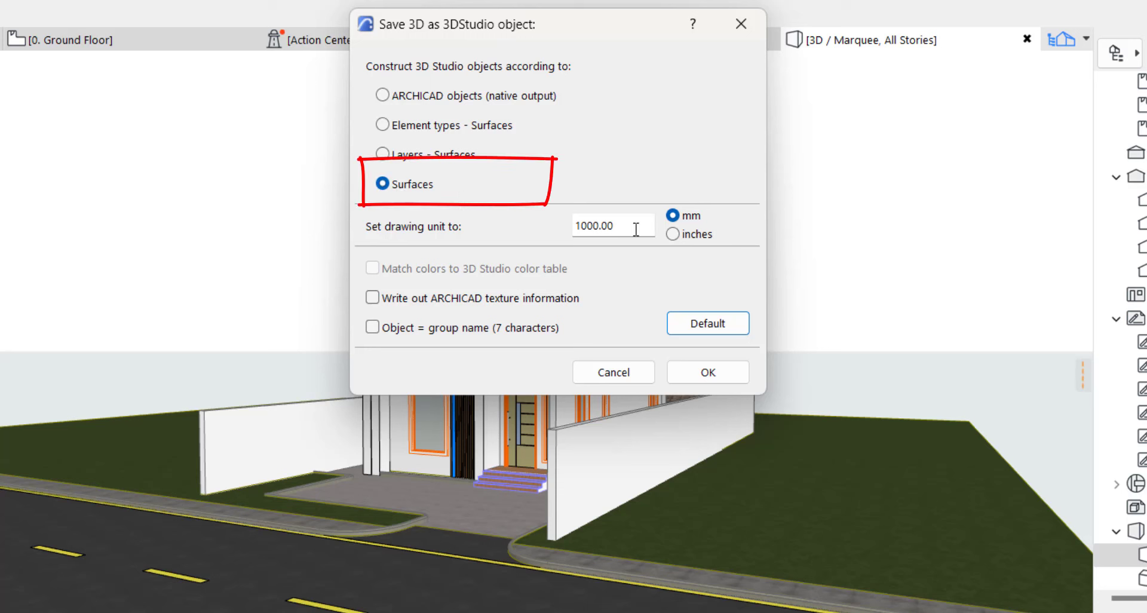
left_click_drag(620, 226, 568, 232)
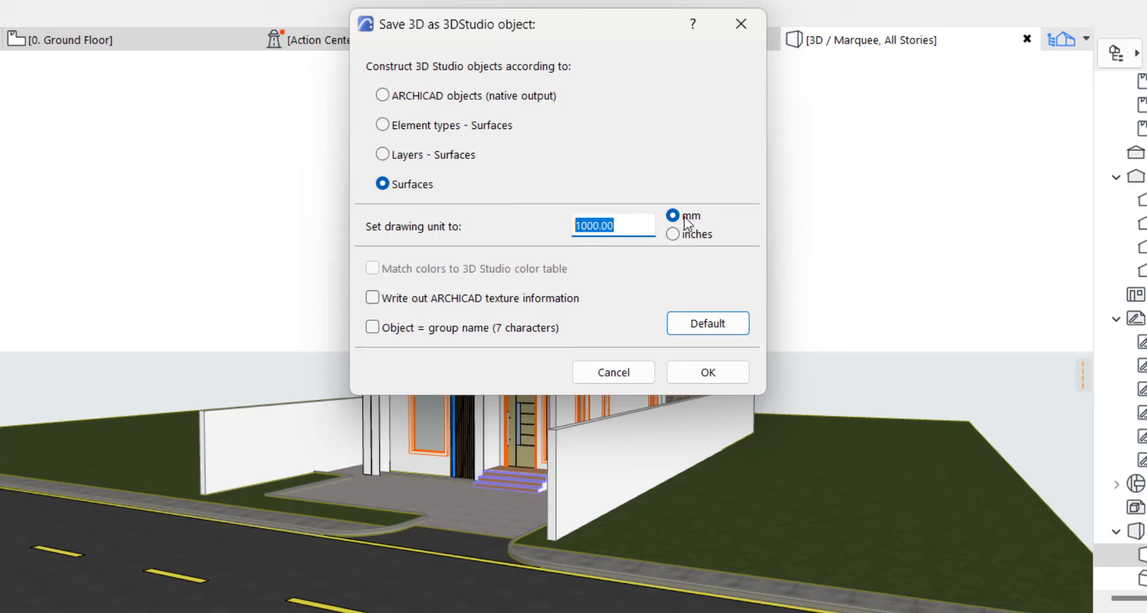
left_click(705, 376)
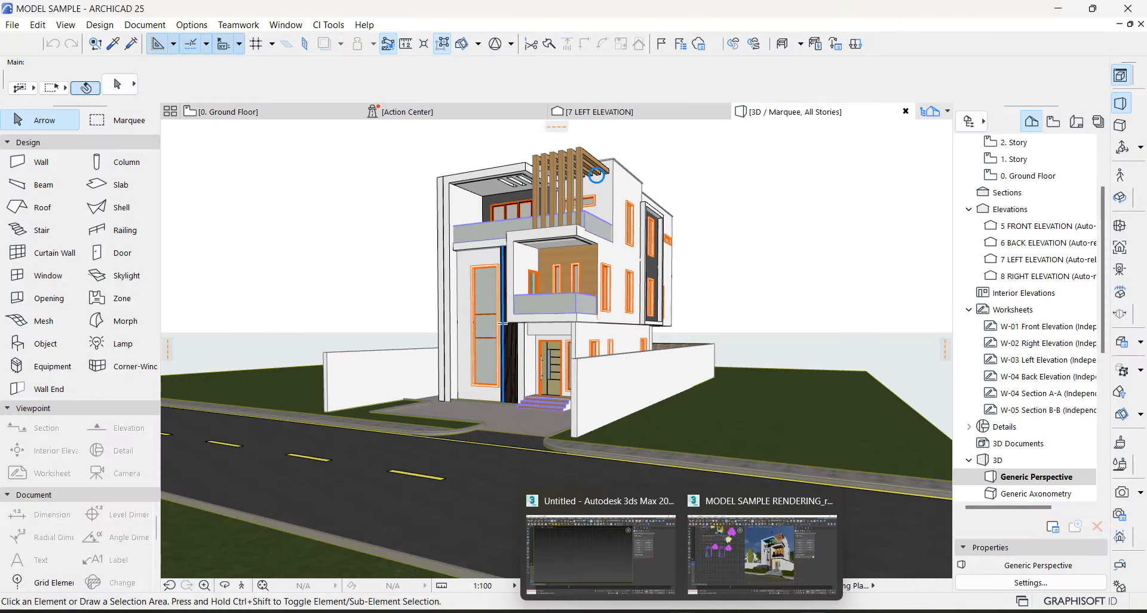
Step: Switch to the untitled 3ds Max scene and choose the MODEL SAMPLE 3DS file for merging
left_click(610, 568)
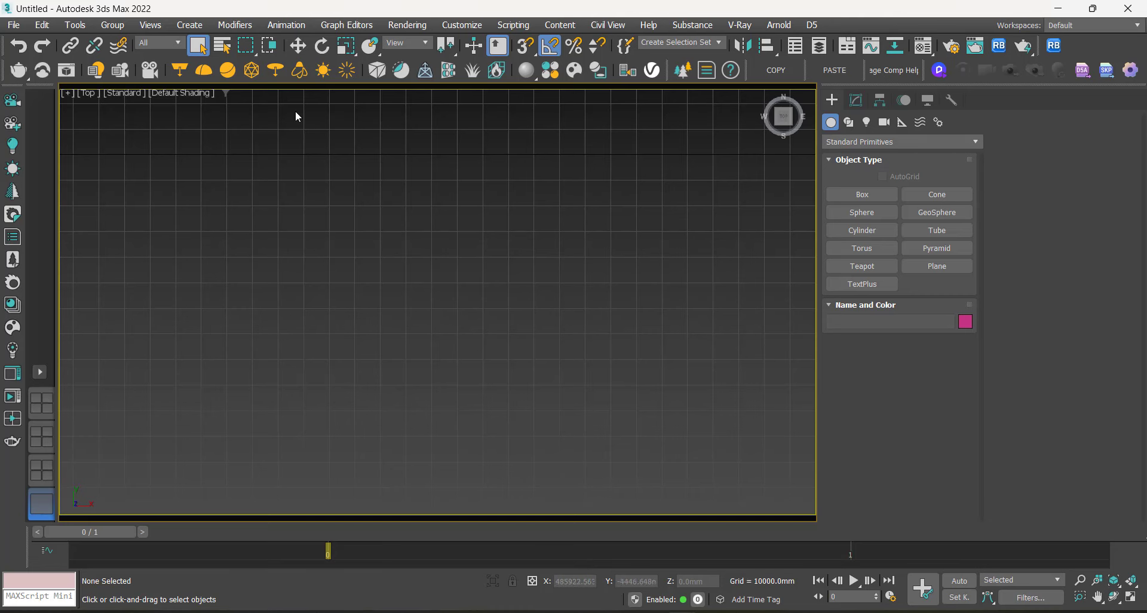
left_click(13, 27)
mouse_move(103, 213)
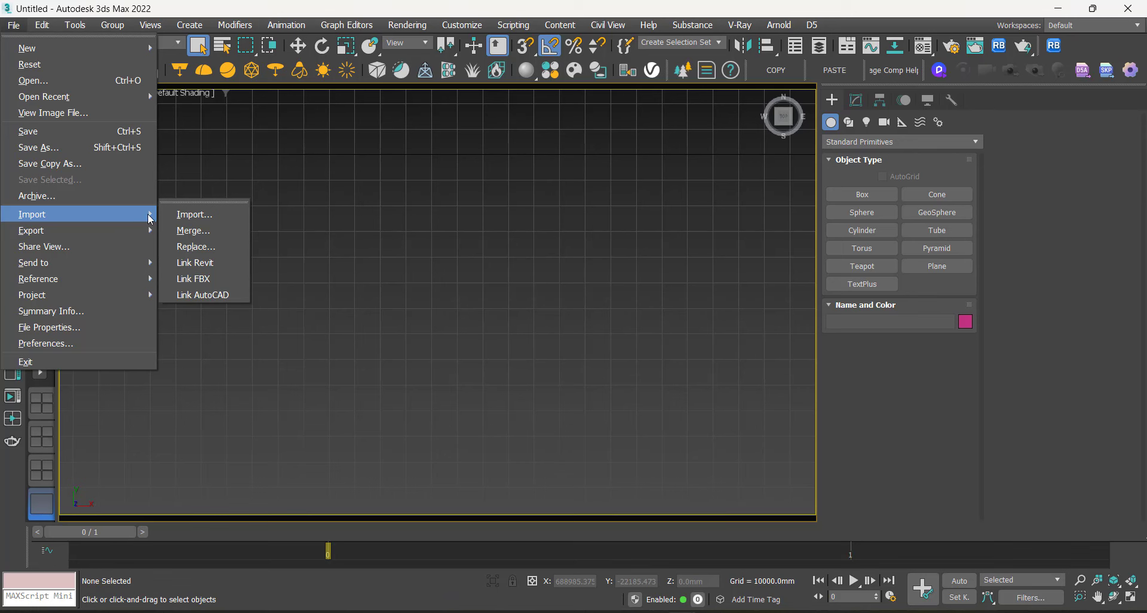
left_click(186, 232)
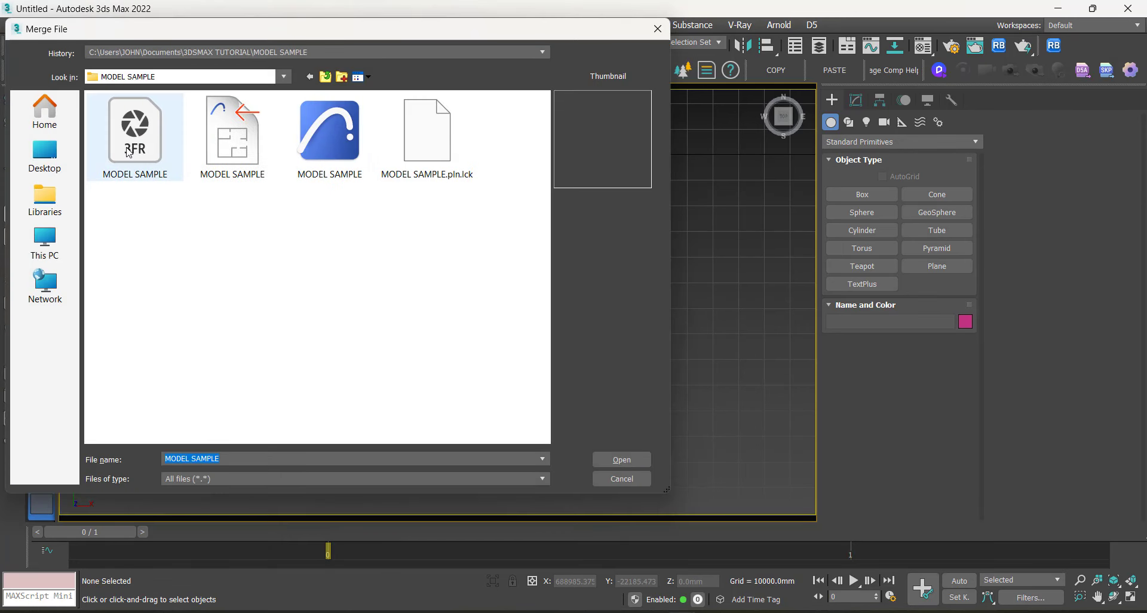
left_click(129, 153)
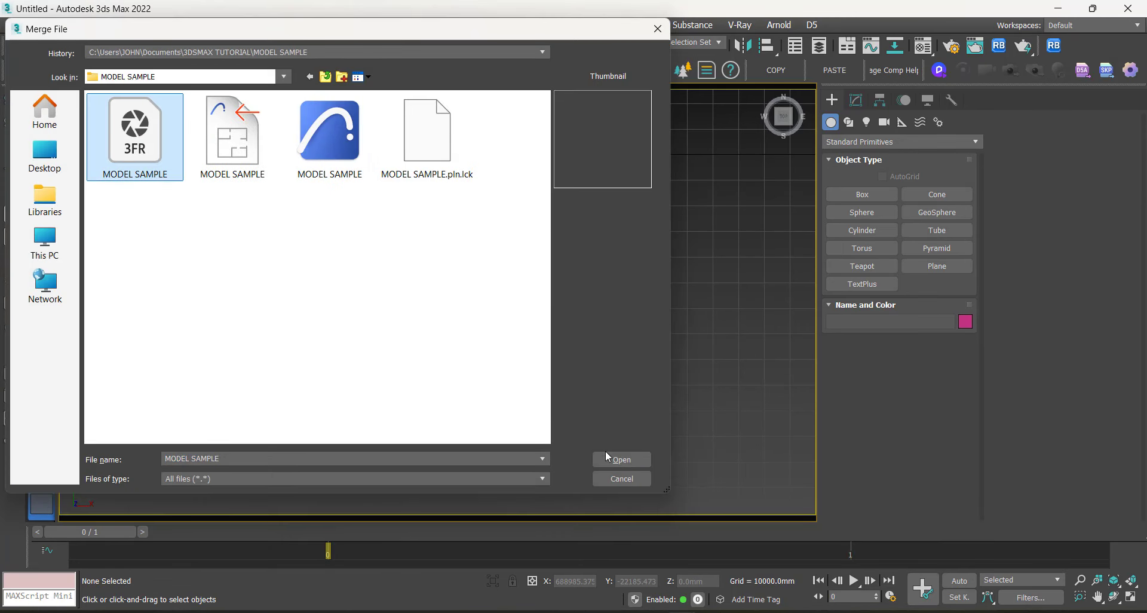
left_click(611, 466)
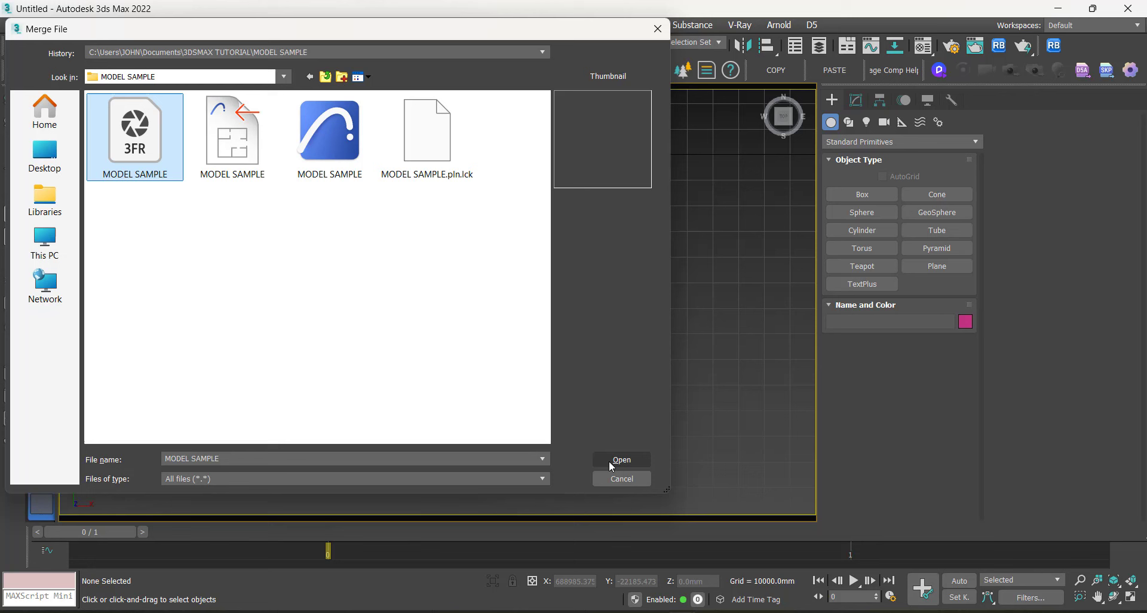
Step: Set the file type filter to All files and merge the MODEL SAMPLE 3DS model into the scene
left_click(436, 478)
left_click(306, 491)
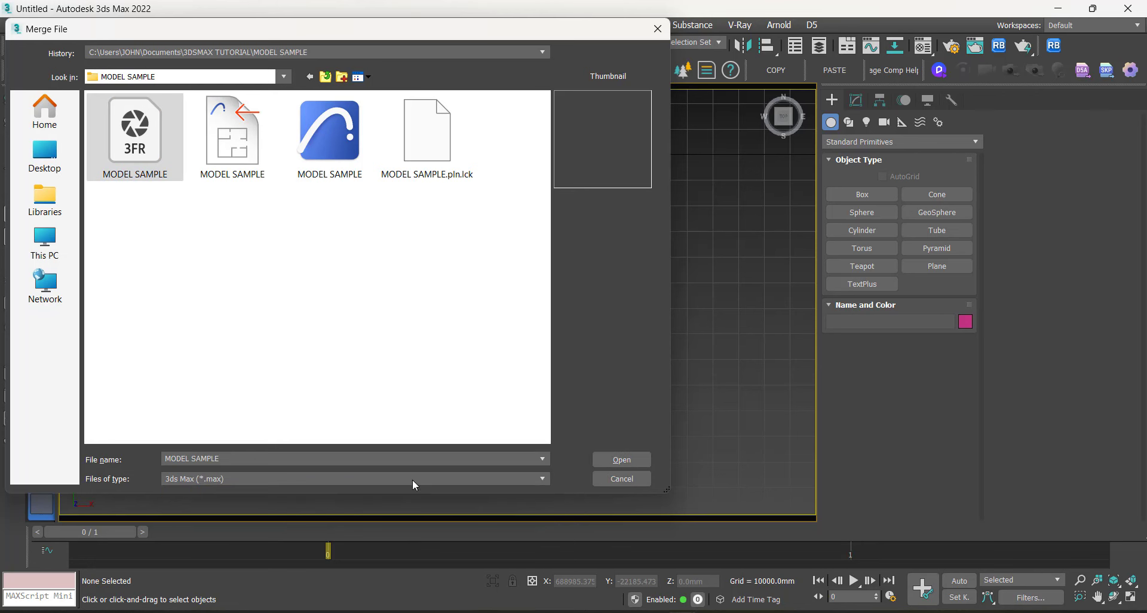
left_click(183, 480)
left_click(174, 510)
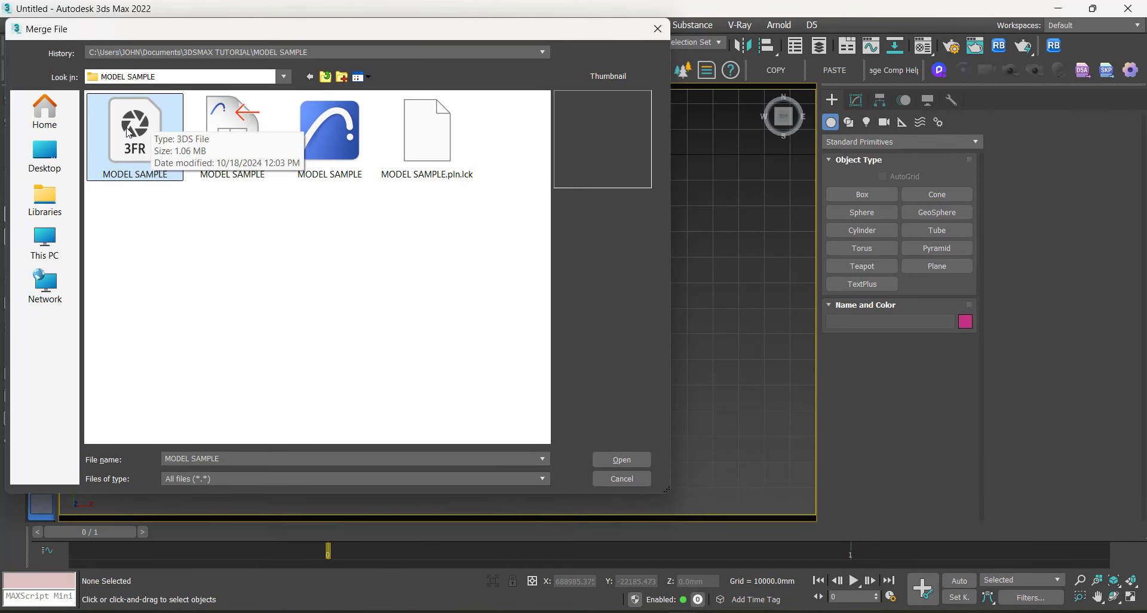
left_click(620, 460)
left_click(625, 342)
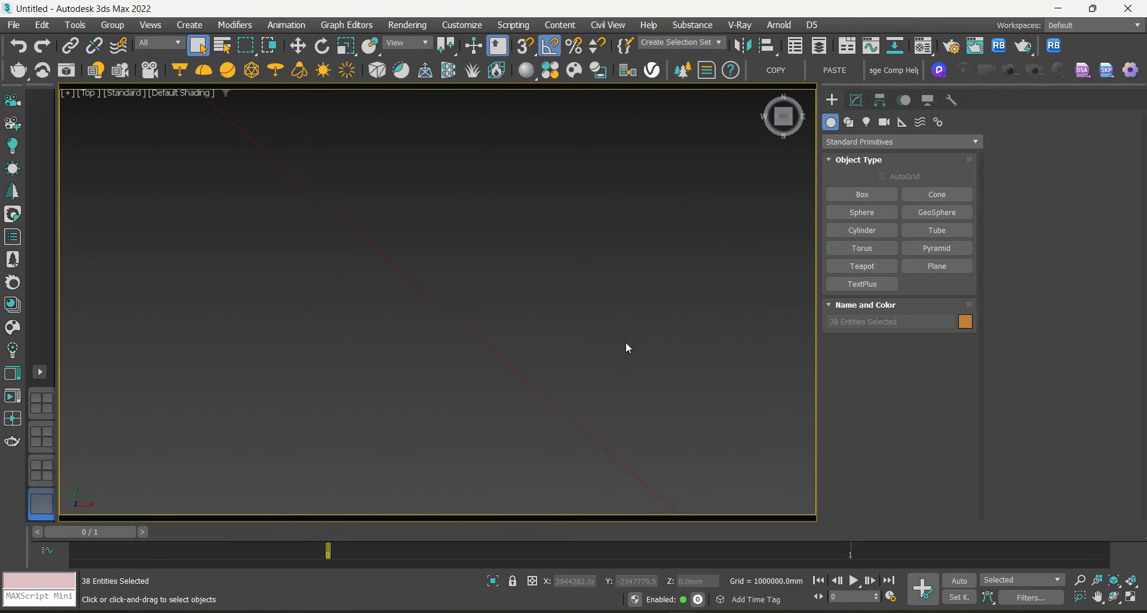
Step: Examine the merged house model and its site in the Top view
middle_click_drag(447, 272, 606, 429)
middle_click_drag(392, 260, 533, 415)
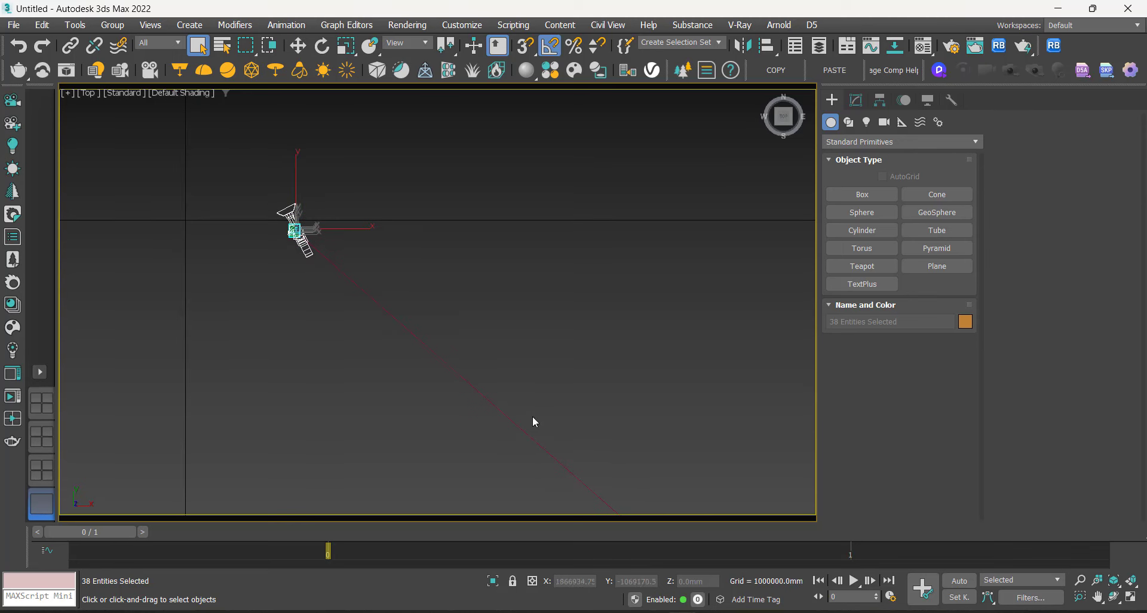
middle_click_drag(267, 209, 356, 299)
scroll(318, 324, "up", 3)
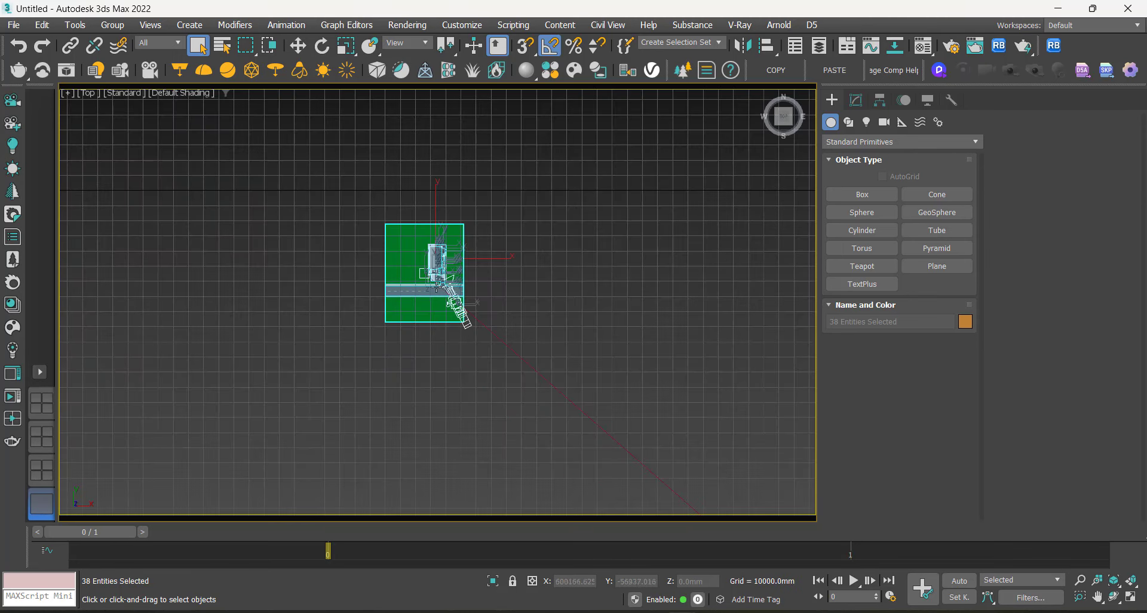
scroll(476, 265, "down", 4)
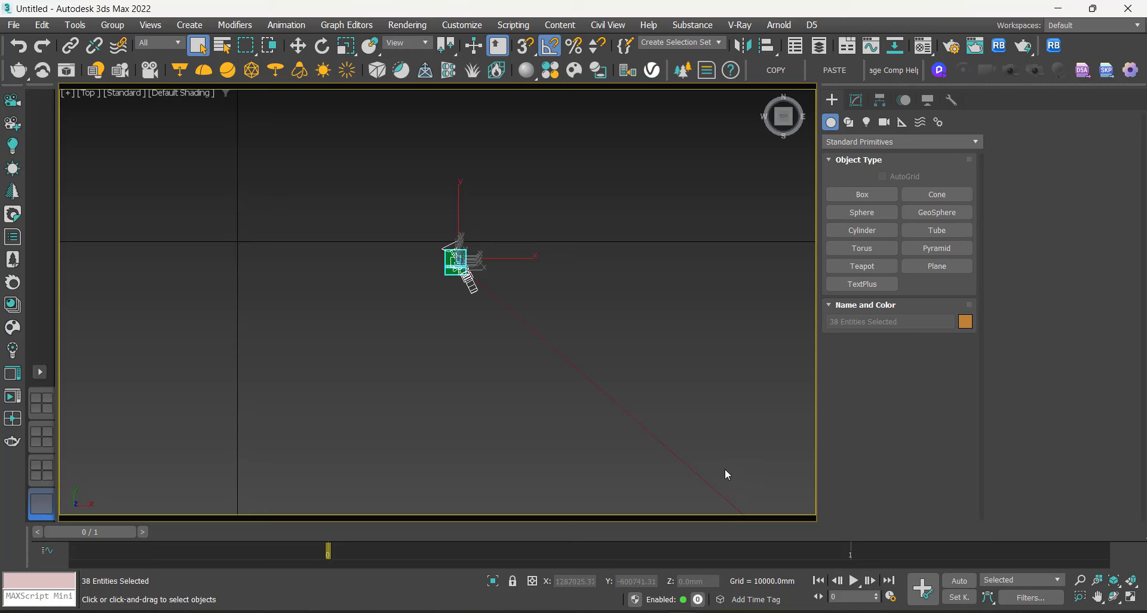
Step: Look at the Archicad model, return to 3ds Max and examine how far the merged model lies from the world origin
mouse_move(814, 609)
left_click(820, 585)
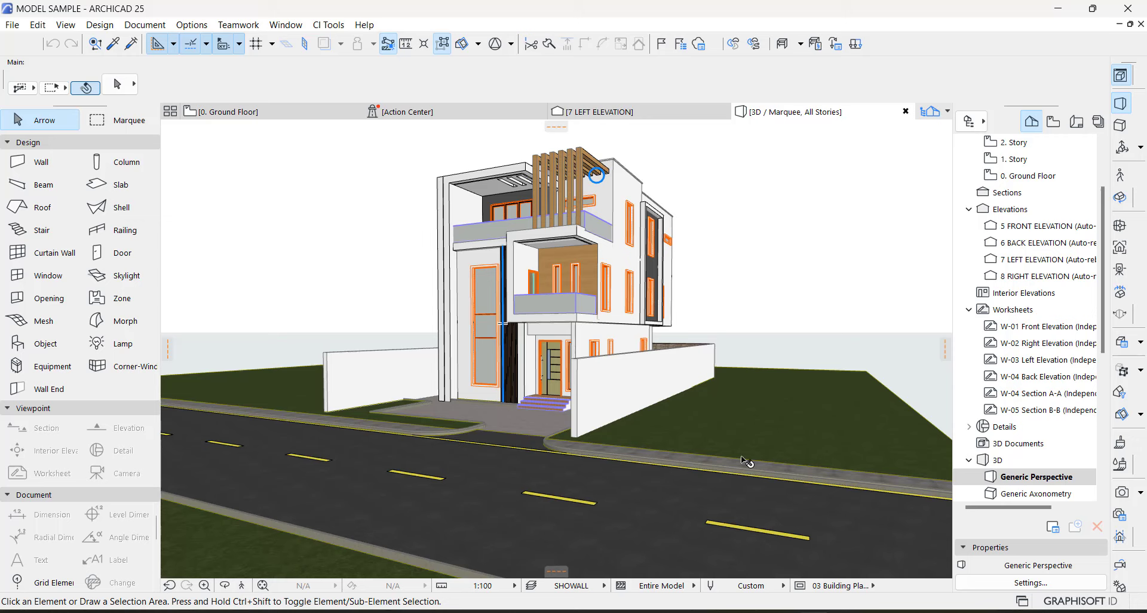
mouse_move(814, 609)
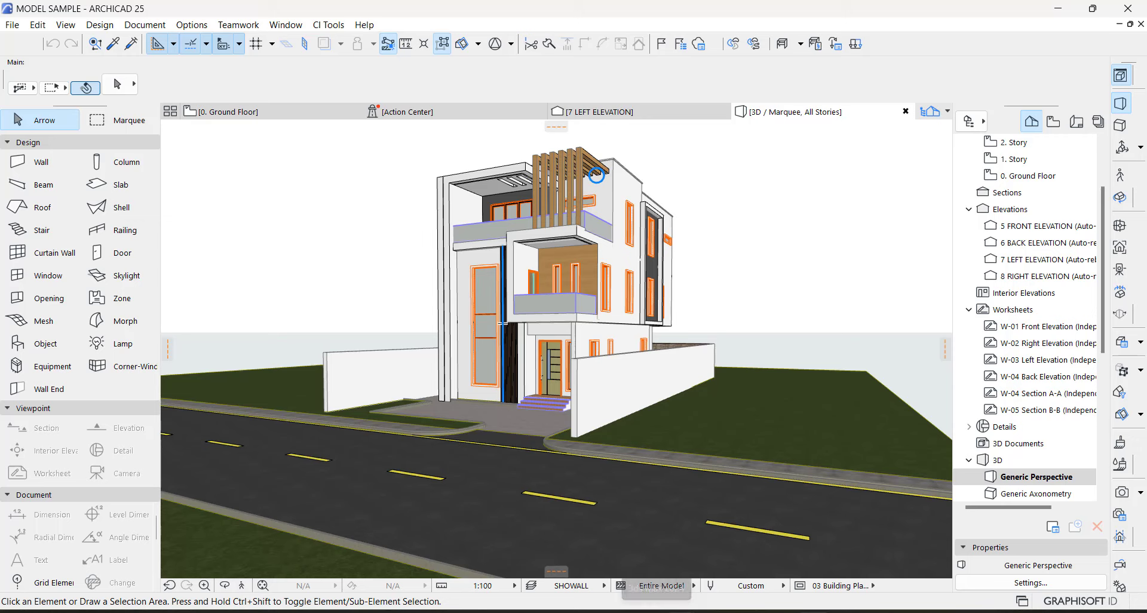
mouse_move(633, 609)
left_click(627, 557)
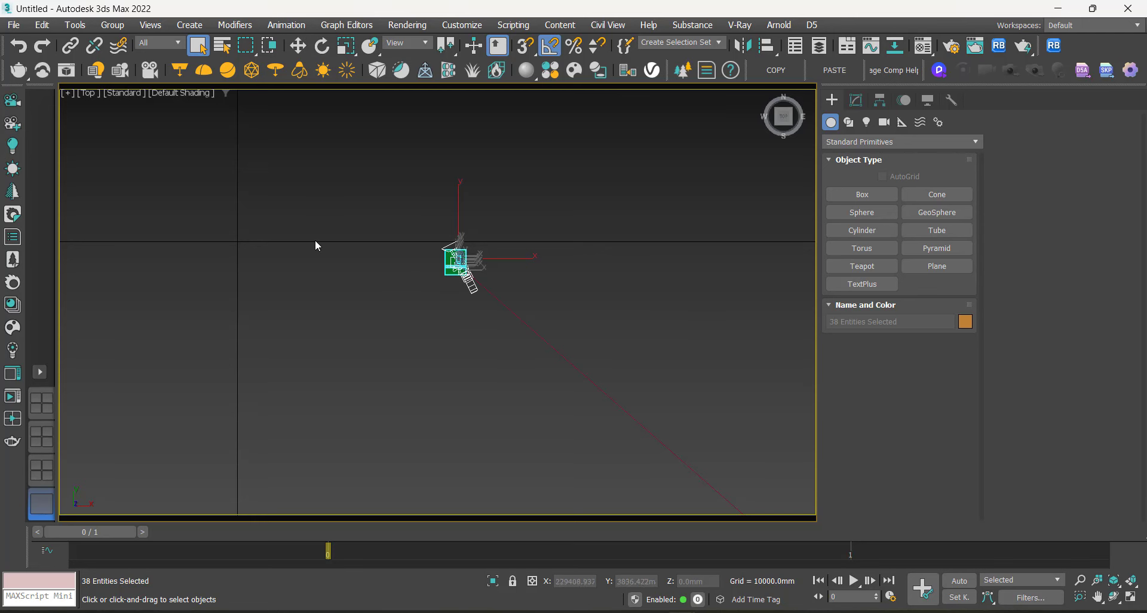
scroll(238, 242, "up", 5)
middle_click_drag(238, 241, 445, 251)
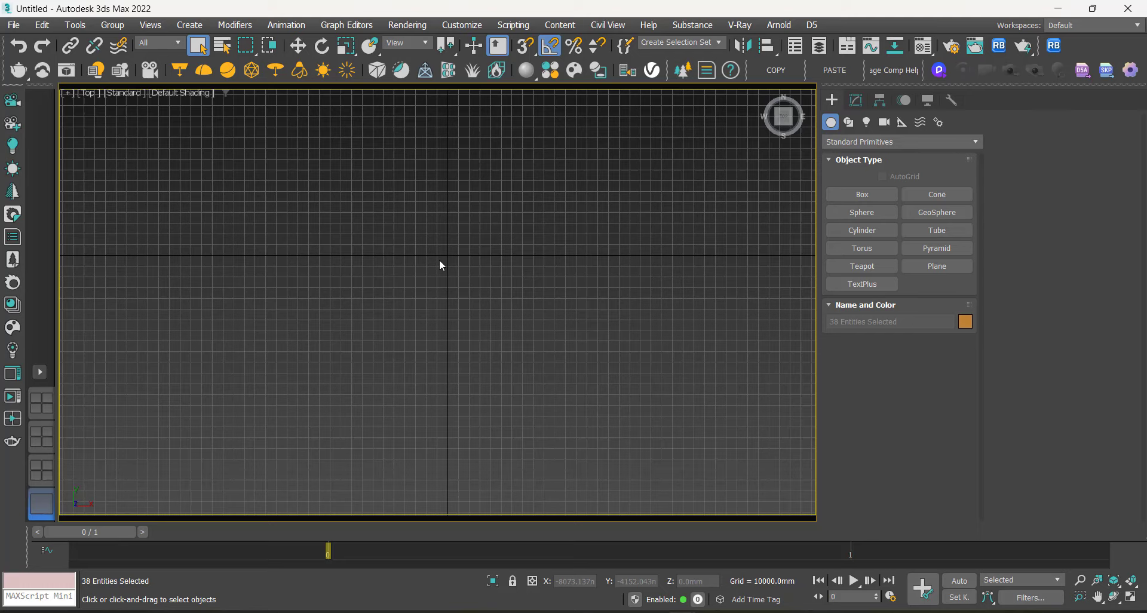
scroll(440, 264, "down", 5)
middle_click_drag(610, 279, 463, 292)
Step: Switch to Archicad's ground floor plan and examine where the house lies relative to the project origin
mouse_move(823, 608)
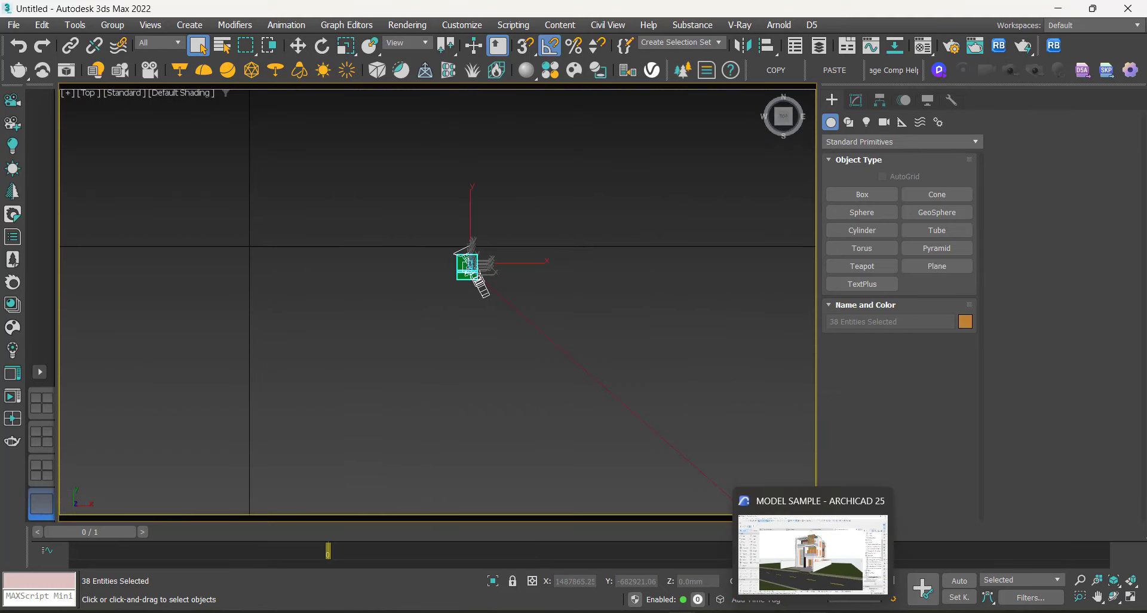
left_click(810, 555)
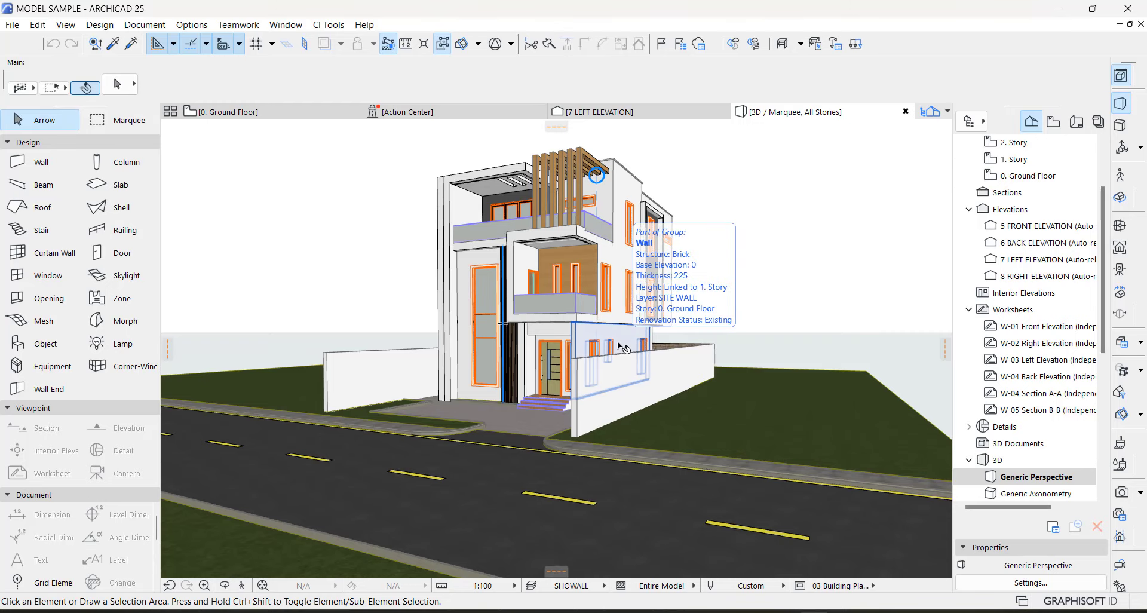
key("F2")
scroll(667, 336, "down", 4)
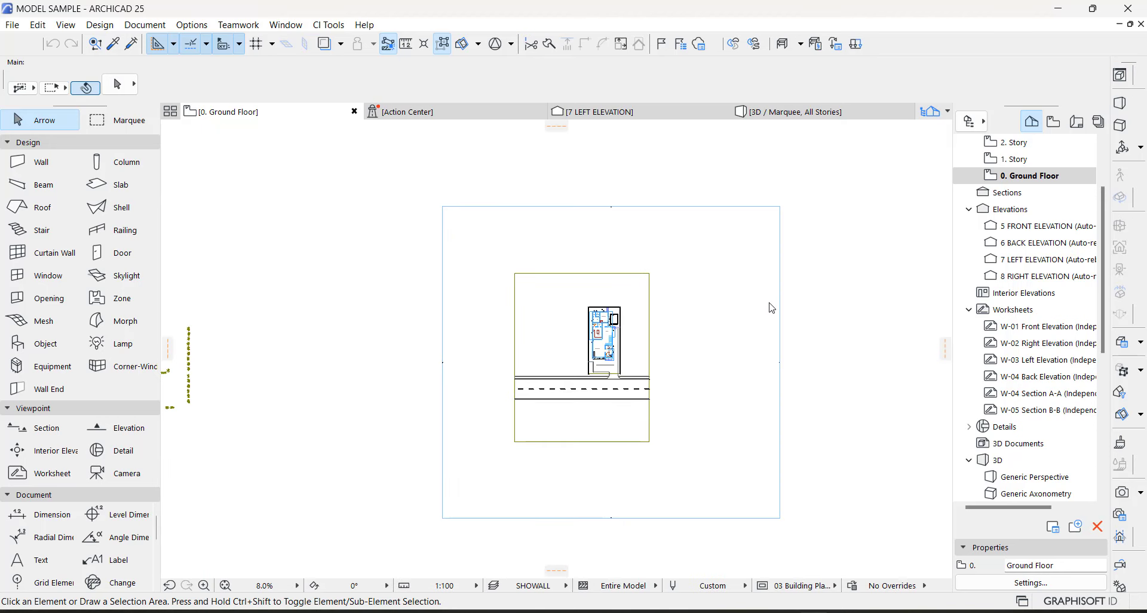
scroll(767, 303, "down", 3)
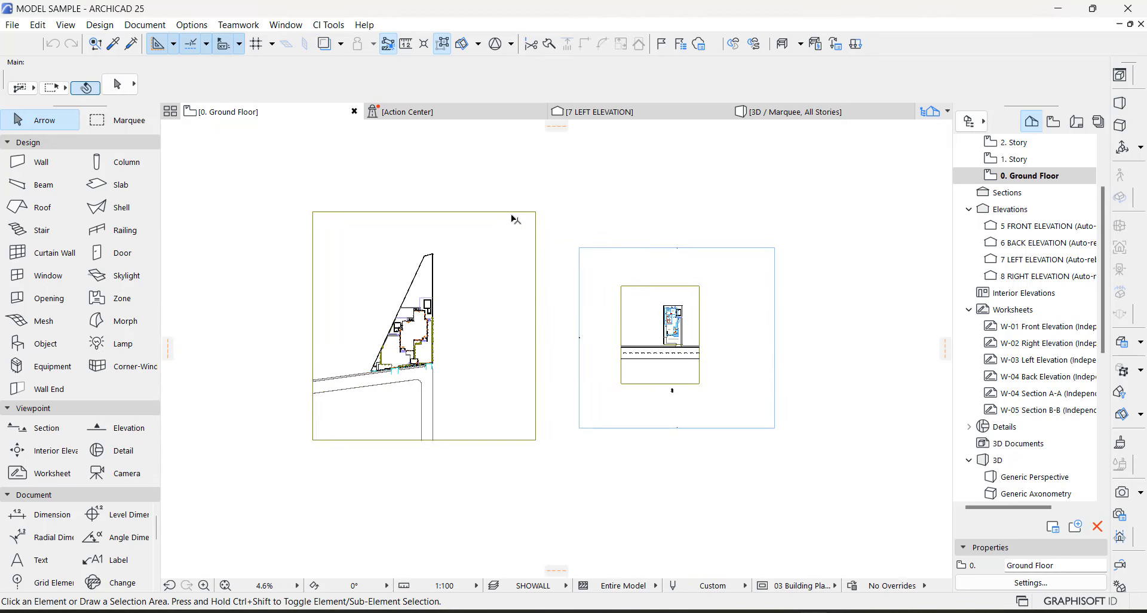
scroll(476, 225, "down", 1)
scroll(475, 224, "down", 2)
middle_click_drag(467, 195, 512, 317)
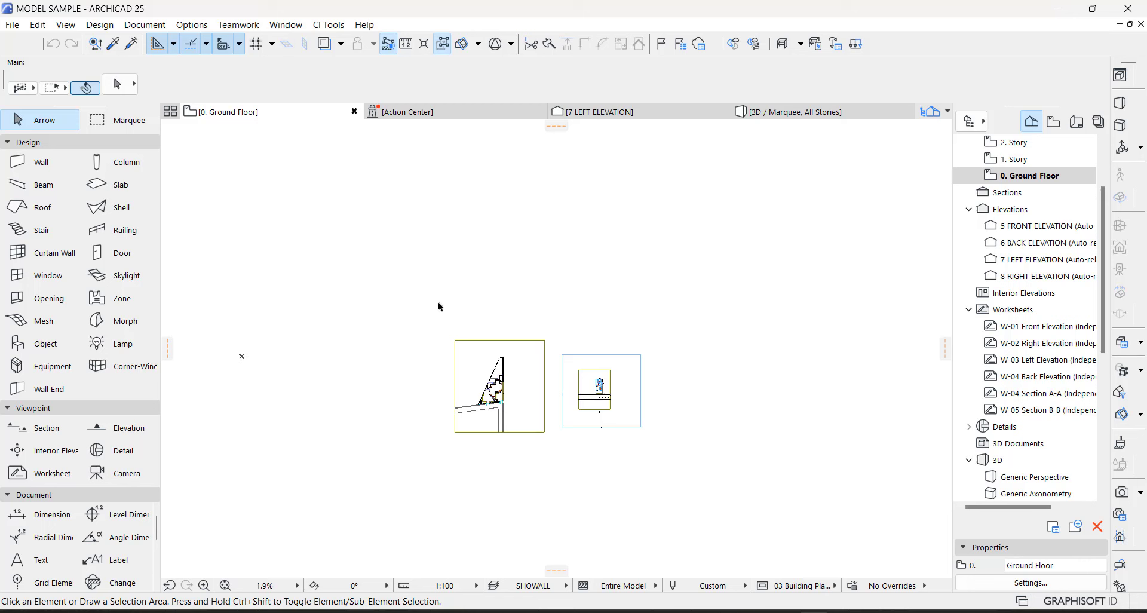
middle_click_drag(392, 297, 625, 272)
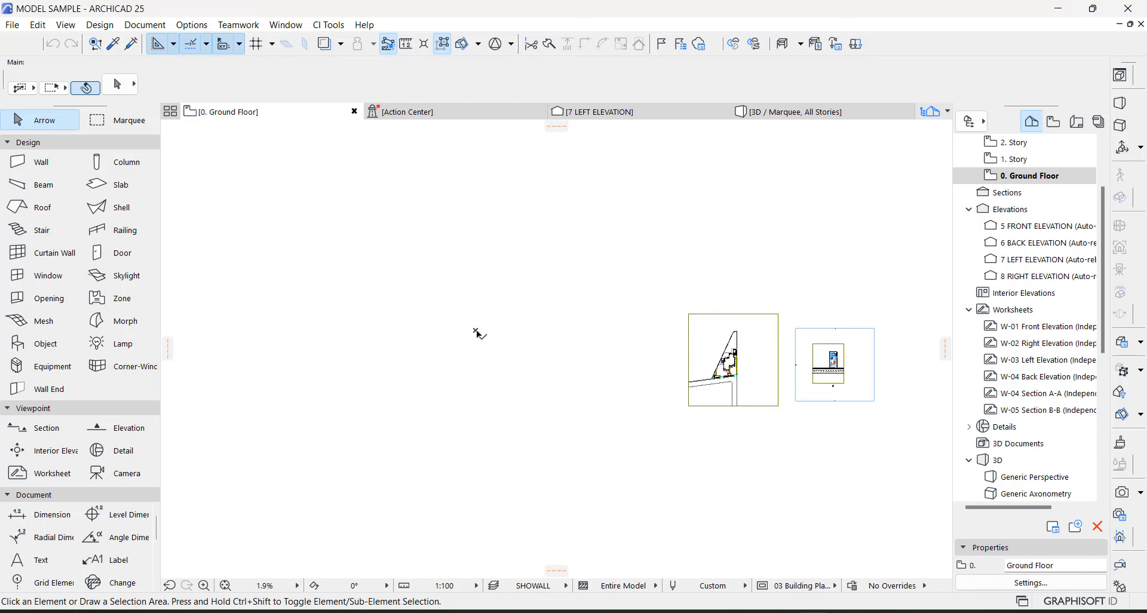
mouse_move(476, 331)
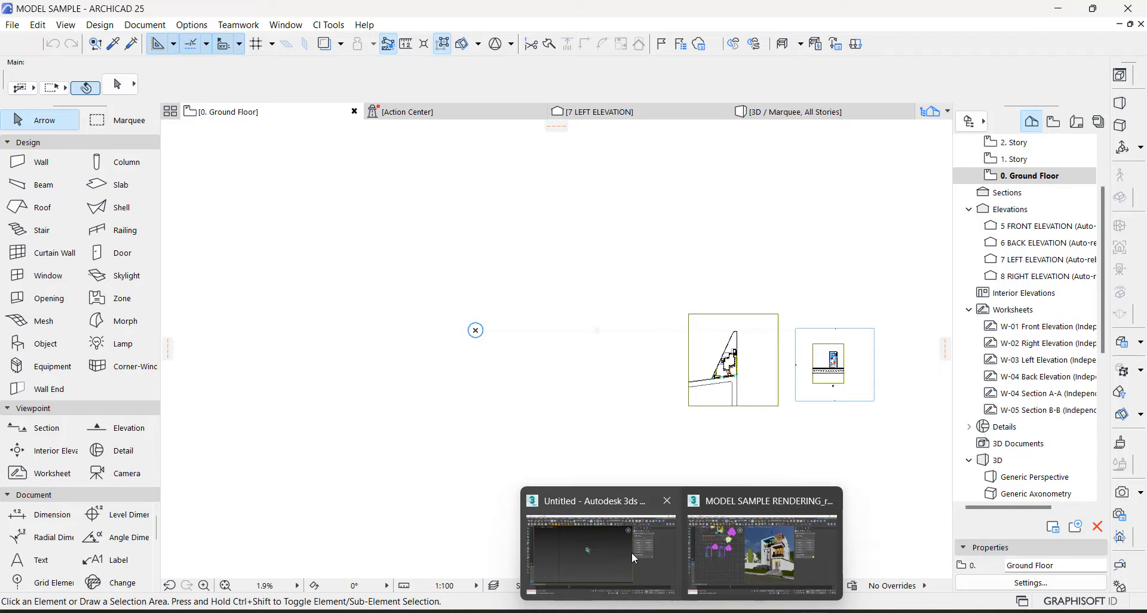
Step: Return to 3ds Max and inspect the merged model's offset from the grid axes in the Top view
left_click(628, 548)
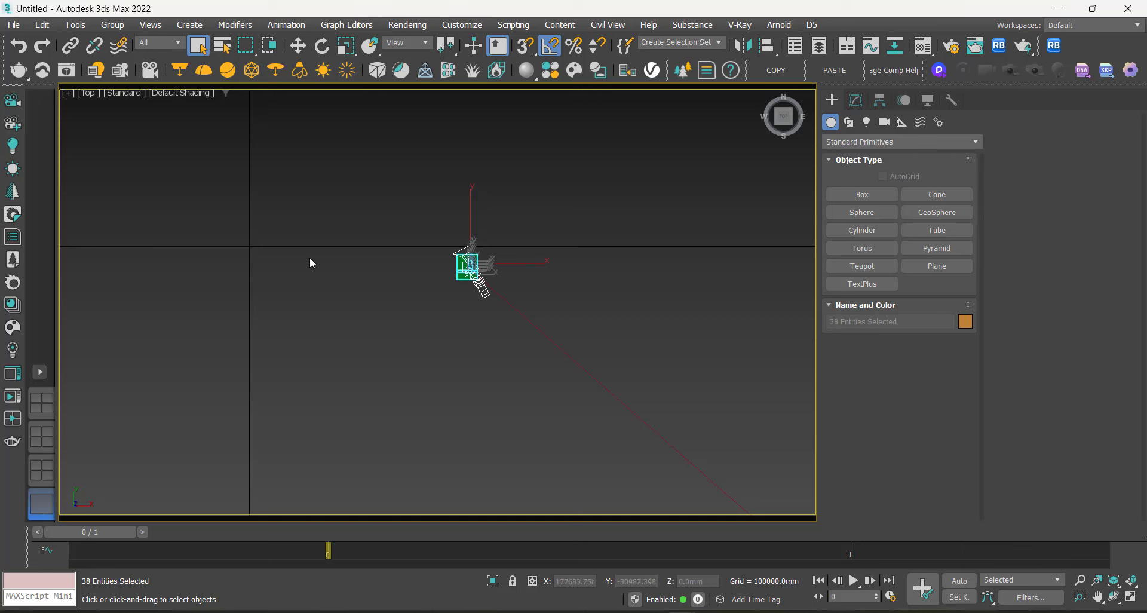
scroll(486, 246, "down", 2)
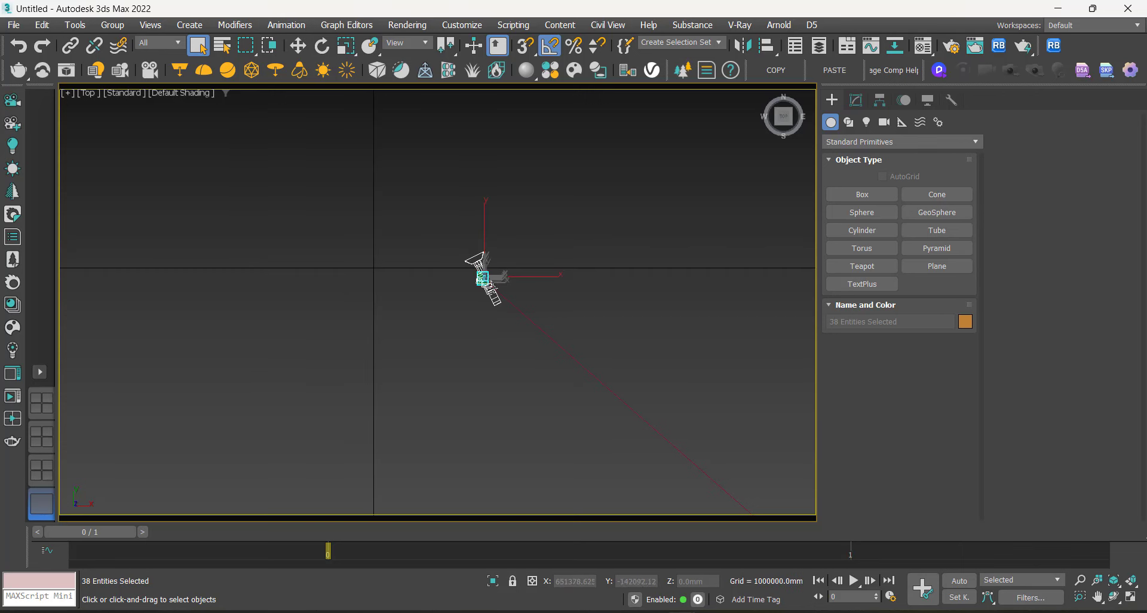
middle_click_drag(492, 227, 399, 214)
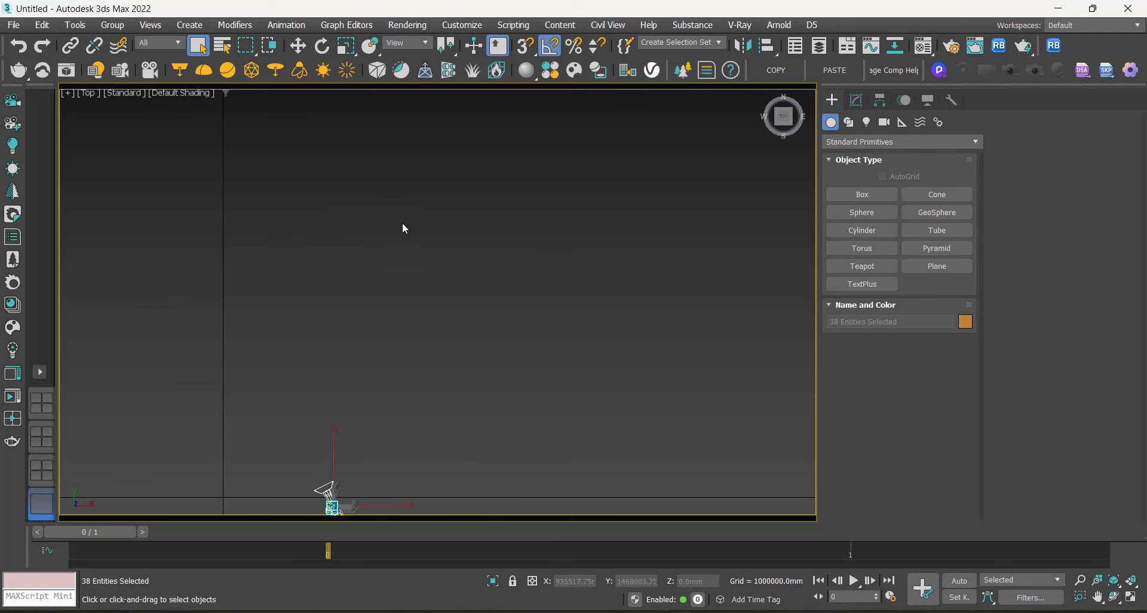
scroll(406, 230, "up", 3)
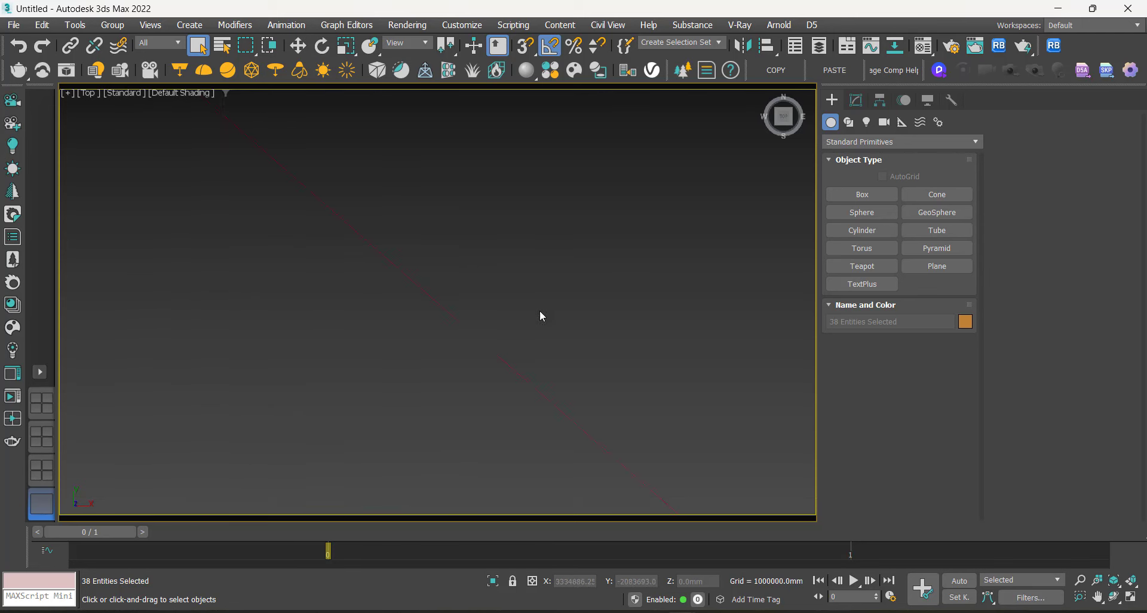
Step: Clear the selection of the merged model's entities in the Top view
scroll(564, 316, "down", 3)
middle_click_drag(564, 316, 754, 539)
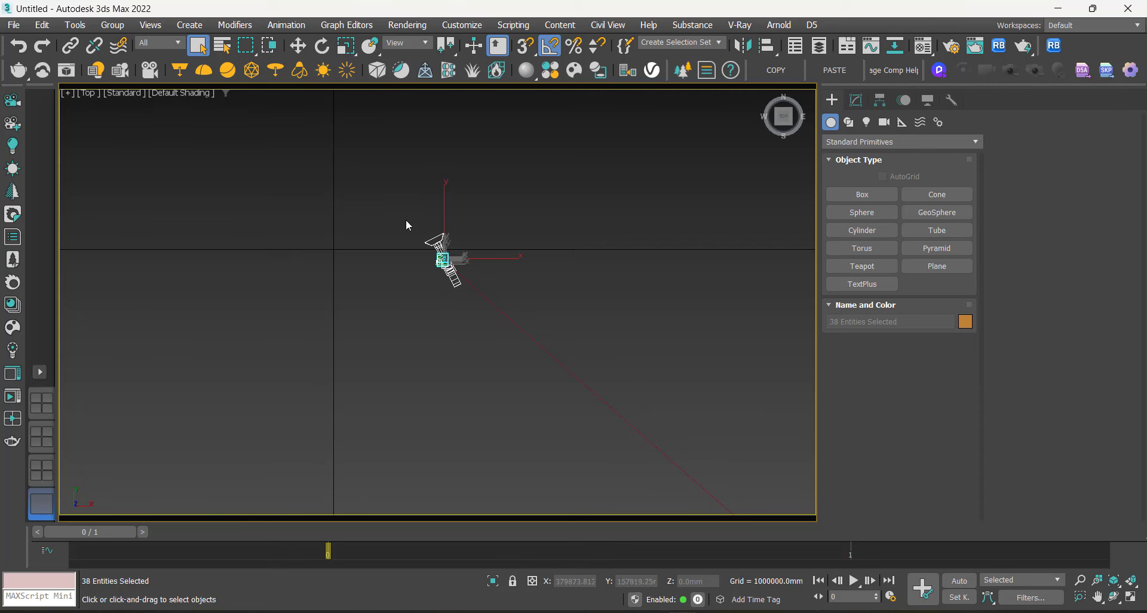
middle_click_drag(522, 277, 335, 182)
left_click(479, 240)
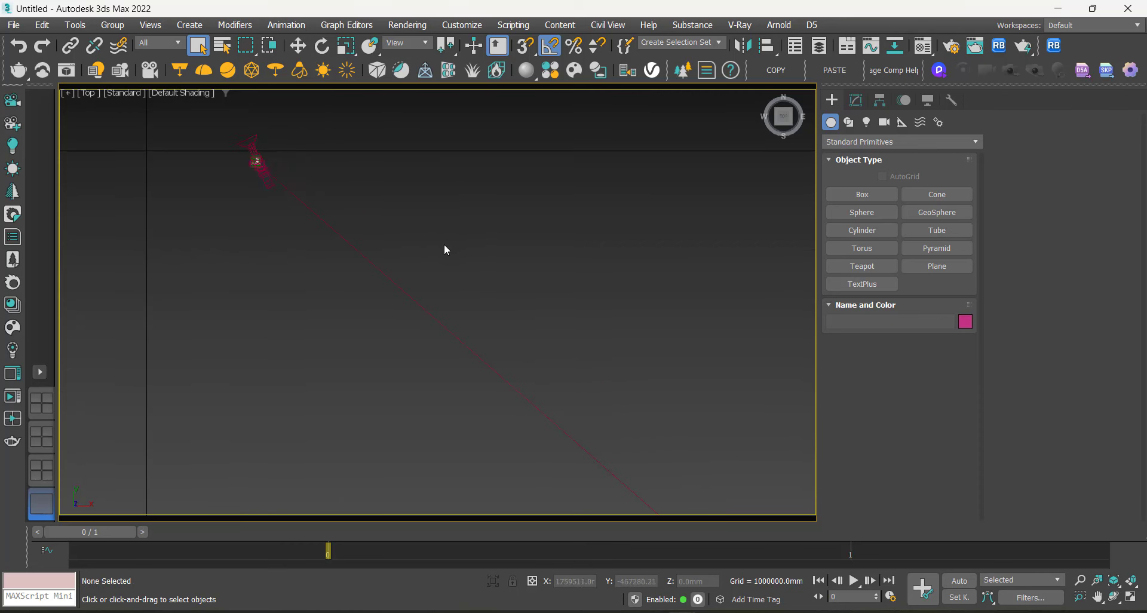
Step: Delete the stray object with the long diagonal line that extends far away from the house site
middle_click_drag(378, 263, 350, 242)
scroll(350, 242, "down", 5)
scroll(513, 389, "up", 5)
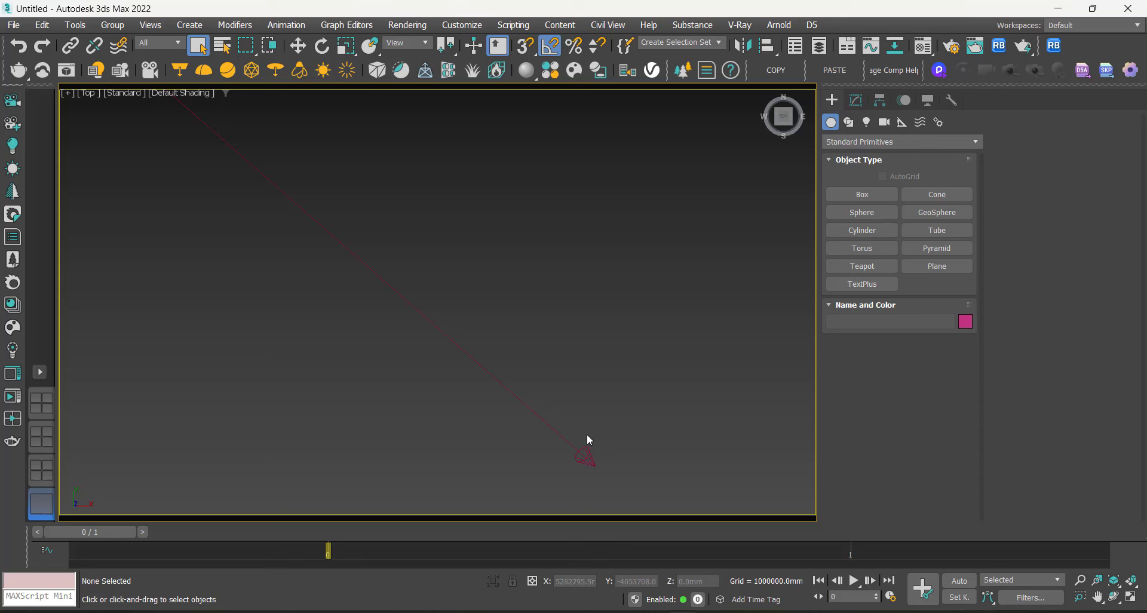
middle_click_drag(588, 463, 535, 417)
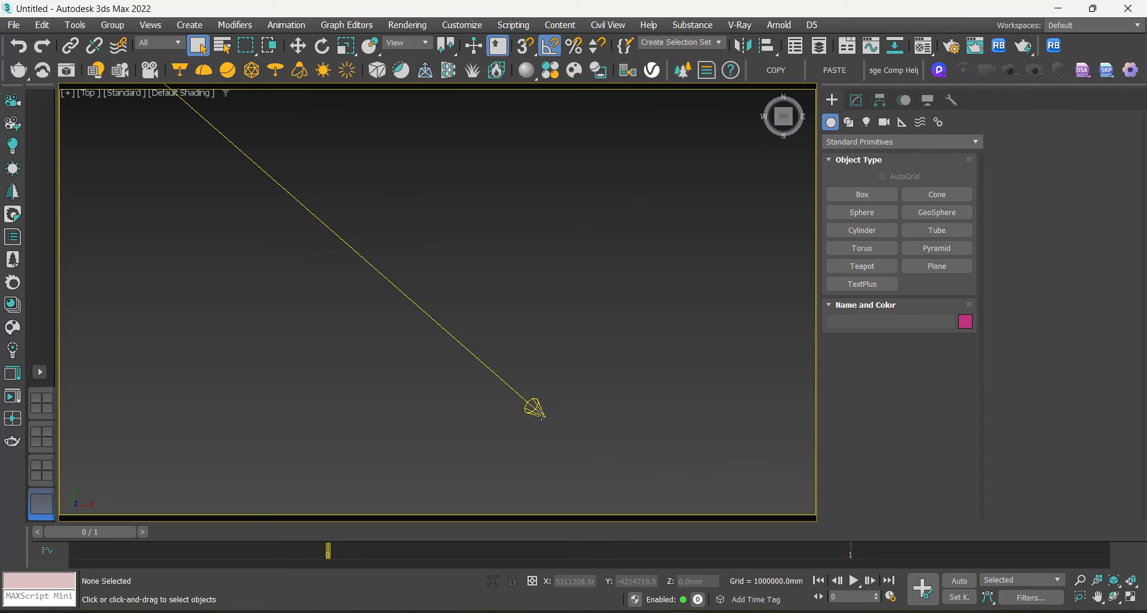
key("z")
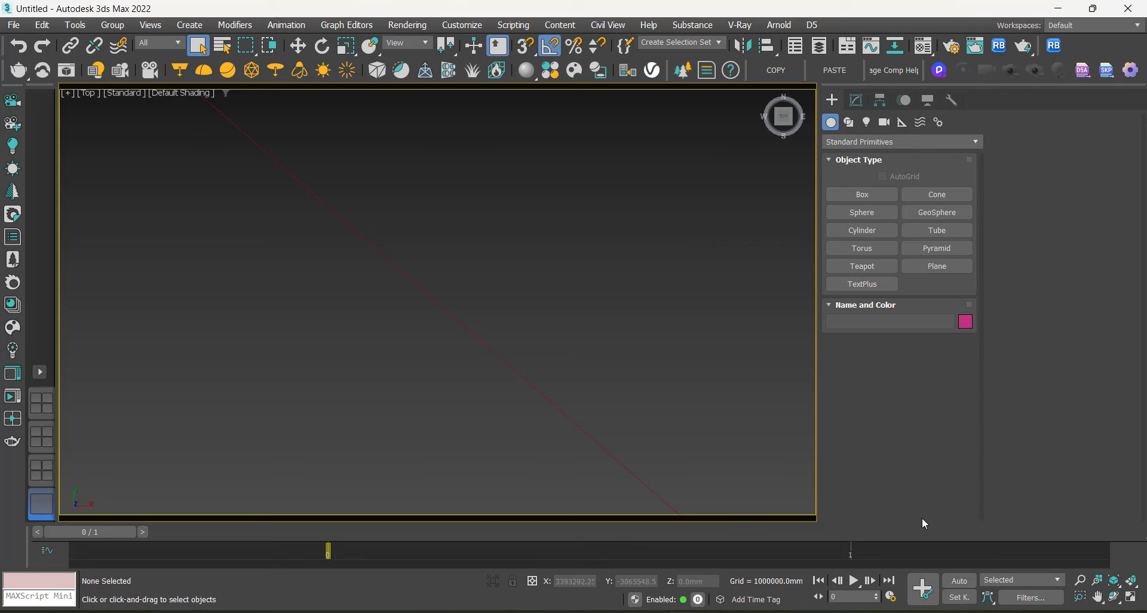
middle_click_drag(626, 390, 257, 157)
left_click(358, 285)
key("Delete")
key("z")
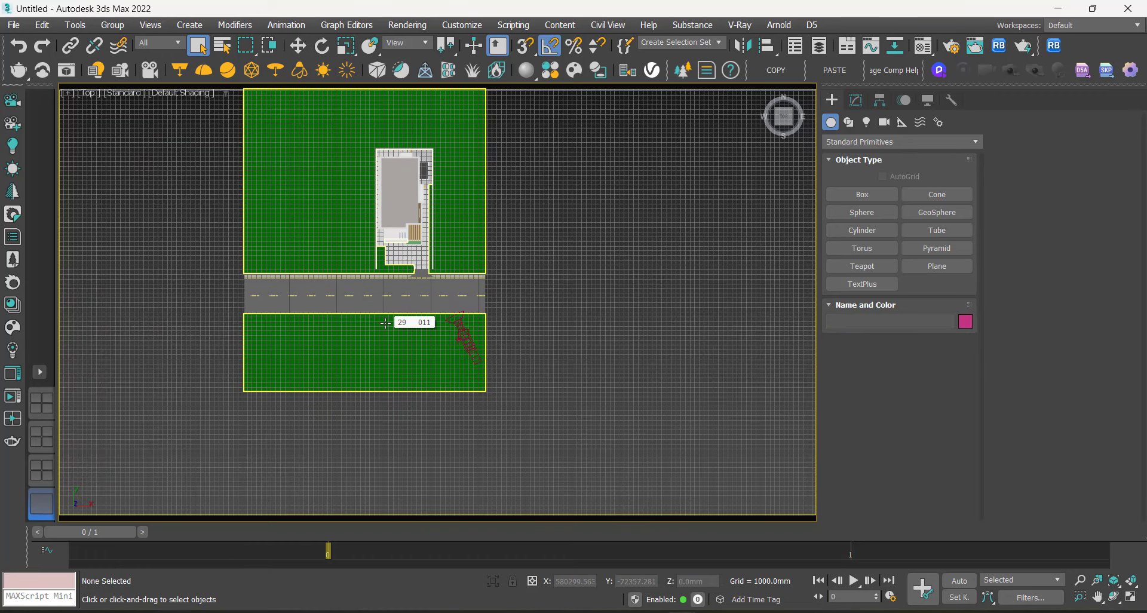
Step: Clear the remaining red objects around the site and frame the house model in the Top view
middle_click_drag(413, 303, 533, 365)
middle_click_drag(554, 316, 481, 265)
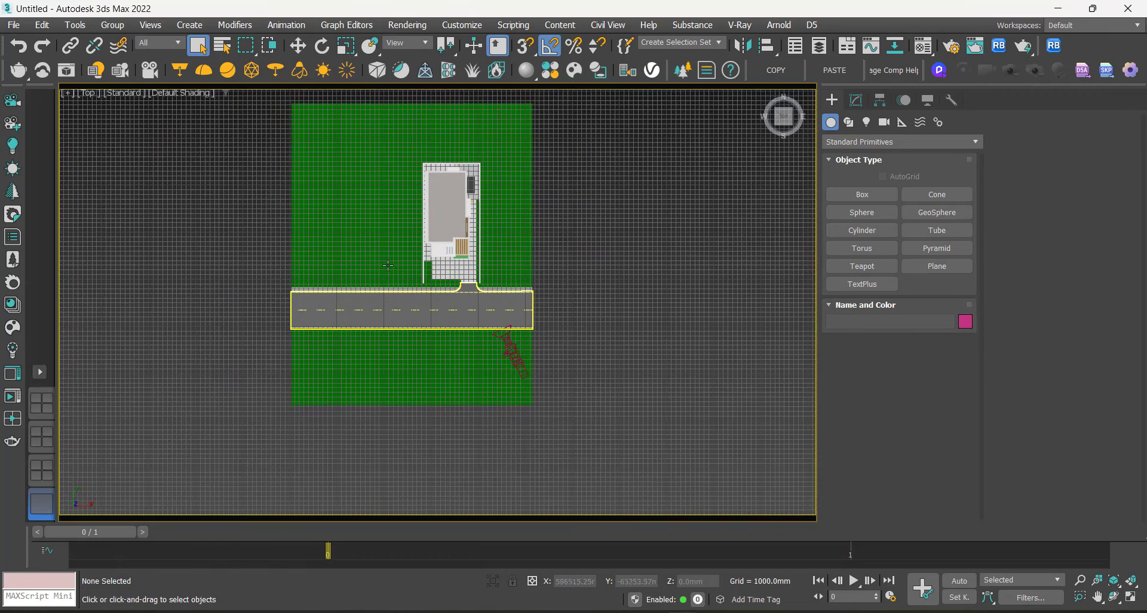
scroll(350, 222, "down", 10)
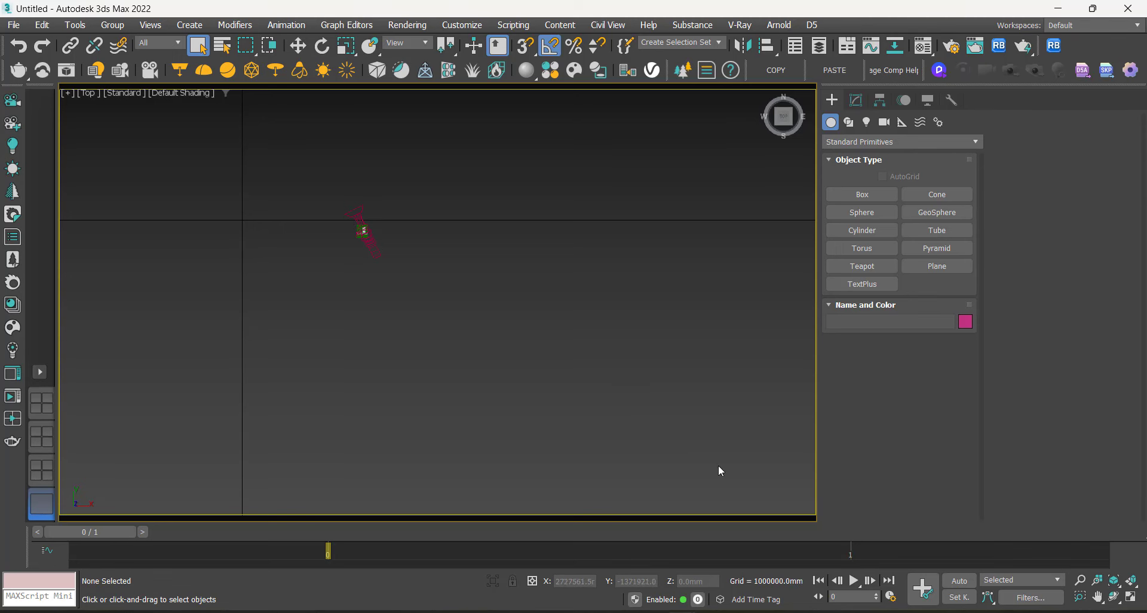
middle_click_drag(500, 292, 324, 154)
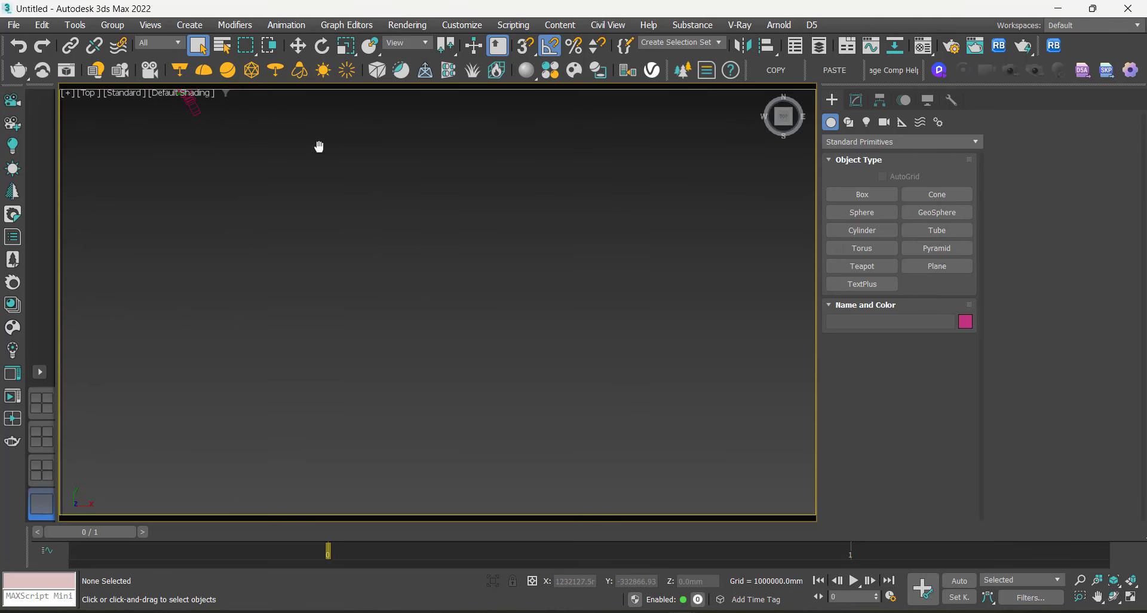
key("z")
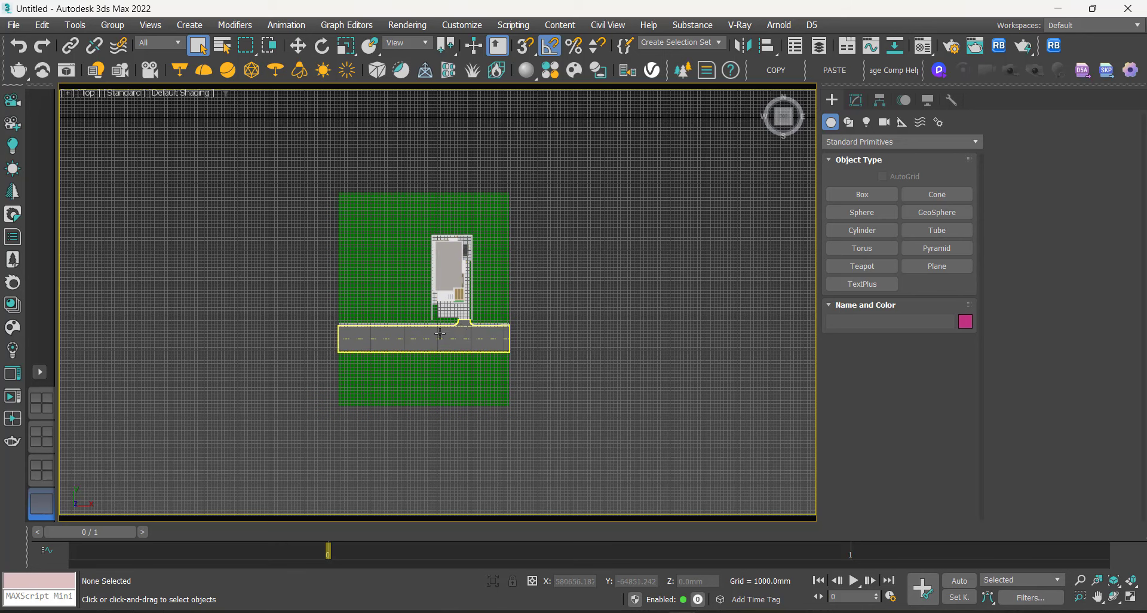
scroll(541, 370, "up", 2)
scroll(542, 370, "up", 4)
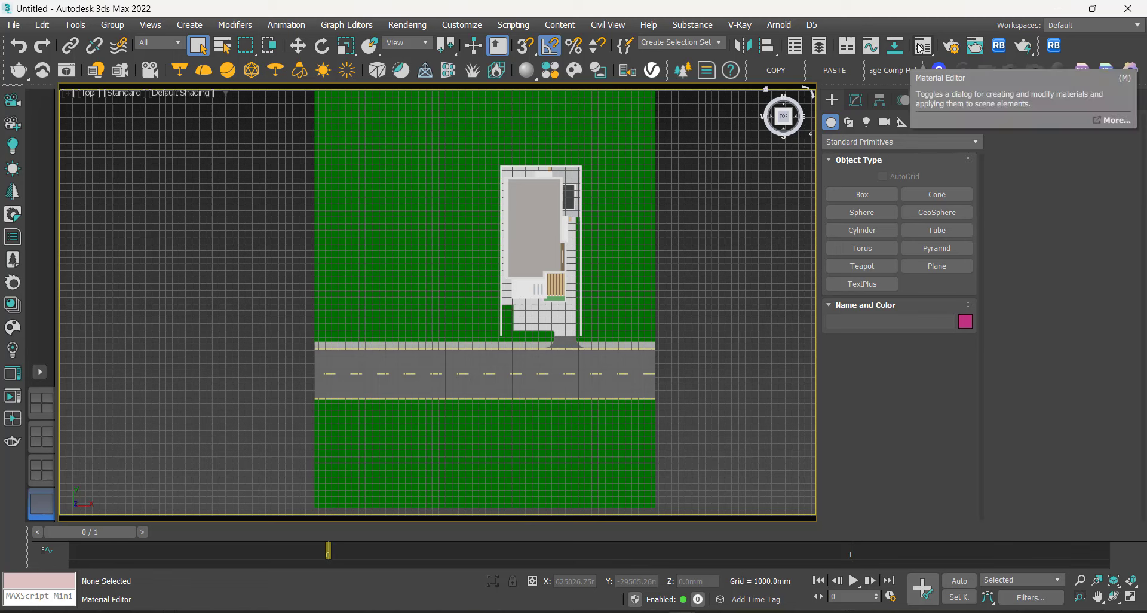
Step: Set the production renderer to V-Ray 6 Hotfix 1 in the render setup
left_click(941, 47)
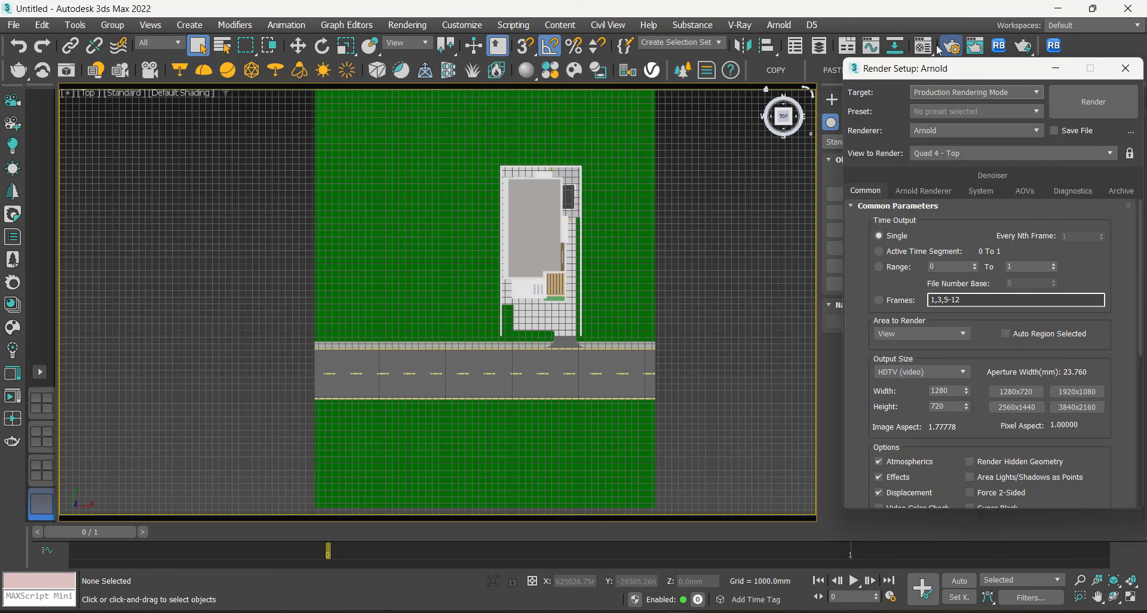
left_click(928, 132)
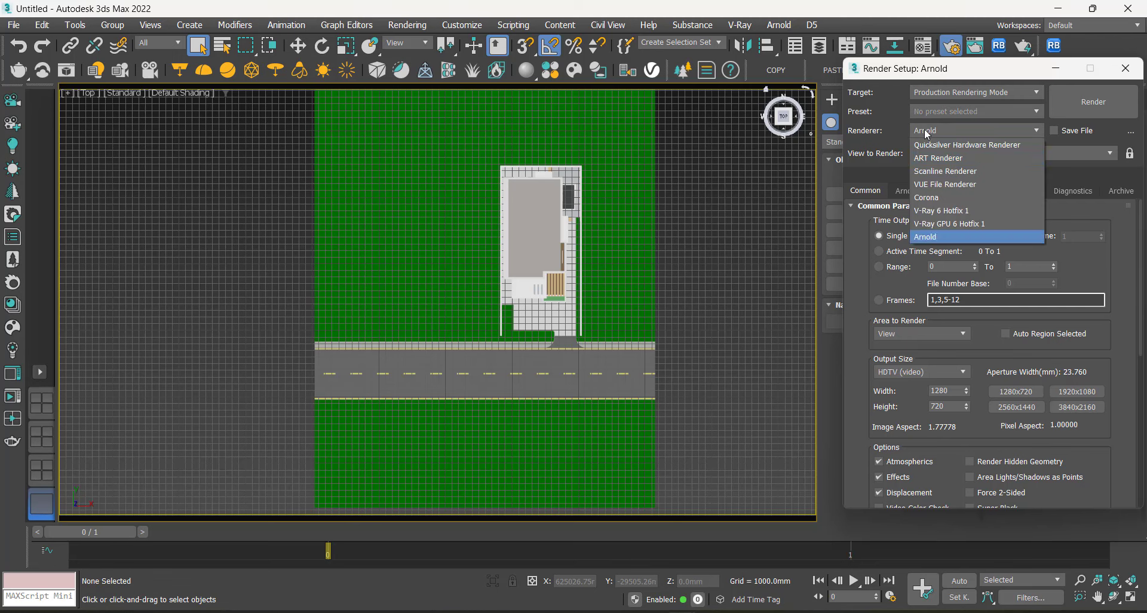
left_click(939, 212)
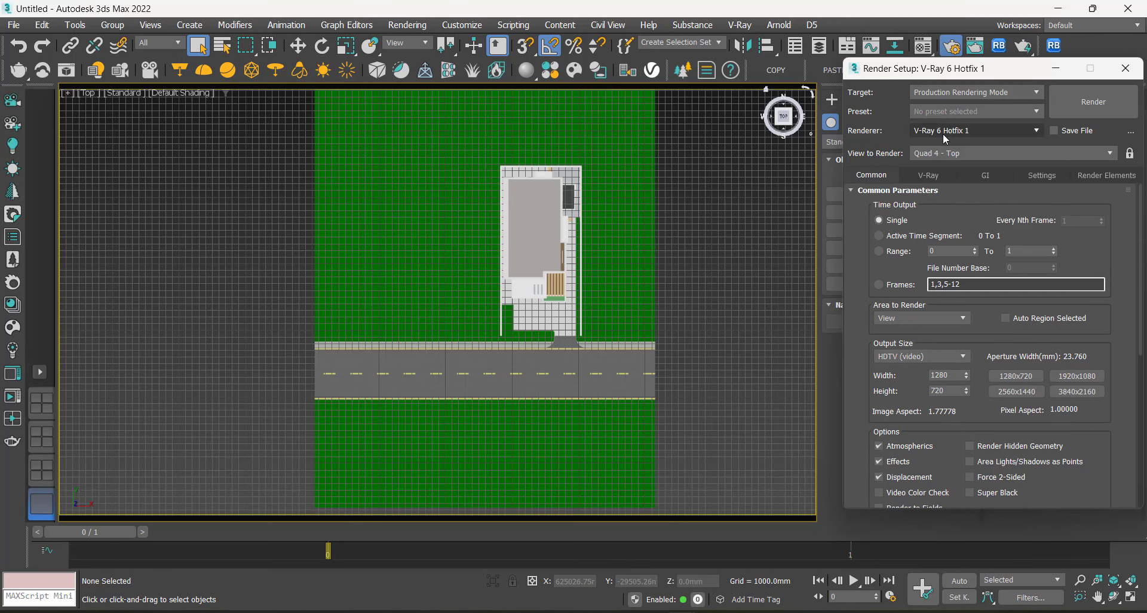
Step: Change the render output size from the HDTV preset to Custom
left_click(810, 296)
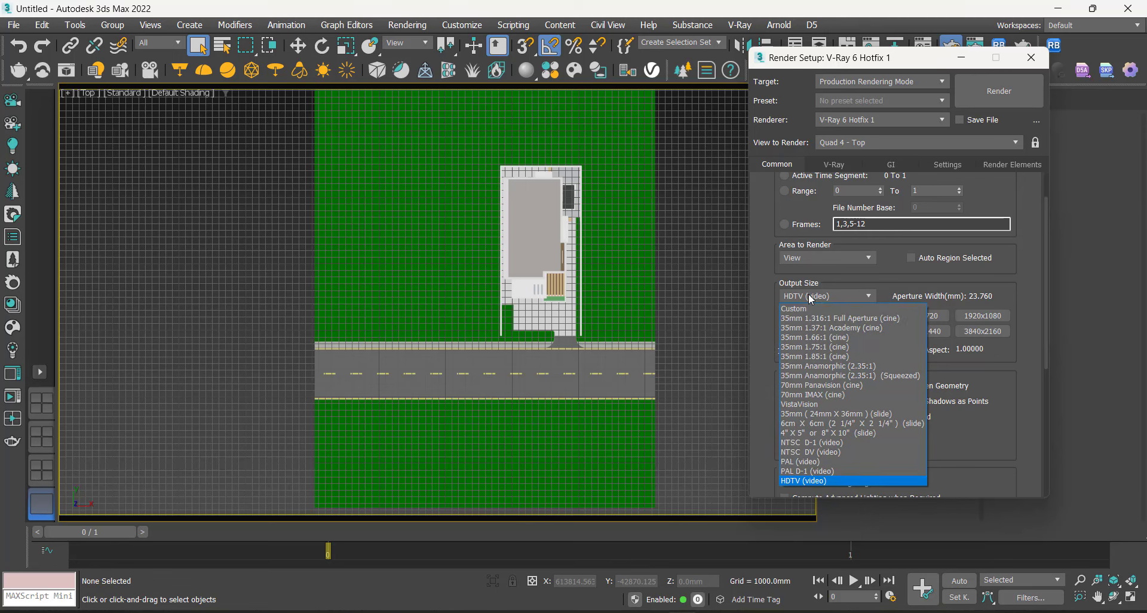
left_click(795, 308)
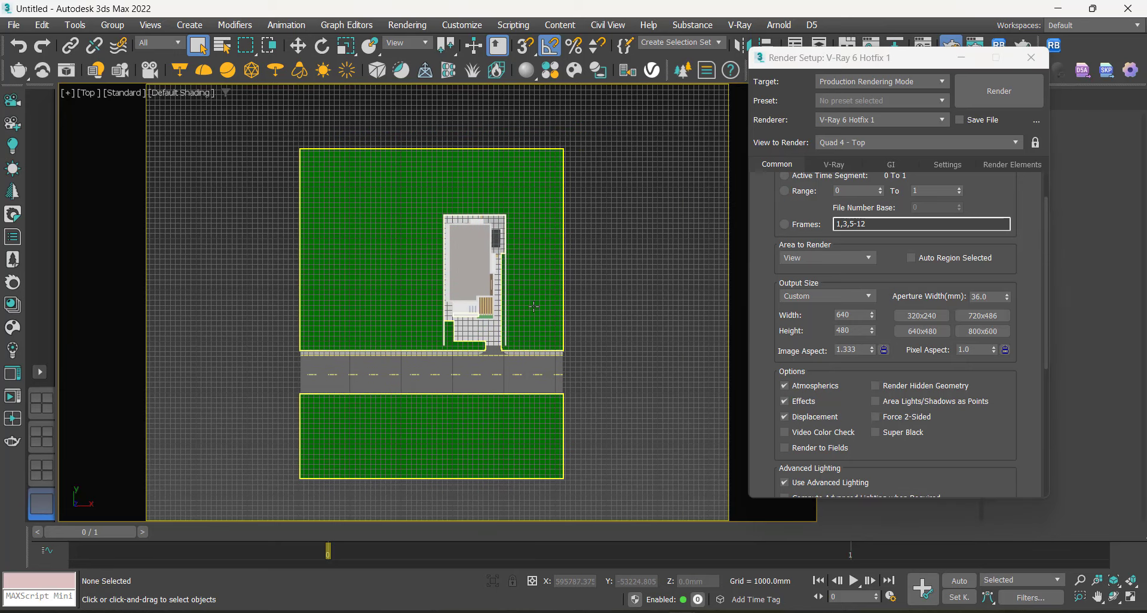
key("c")
left_click(628, 263)
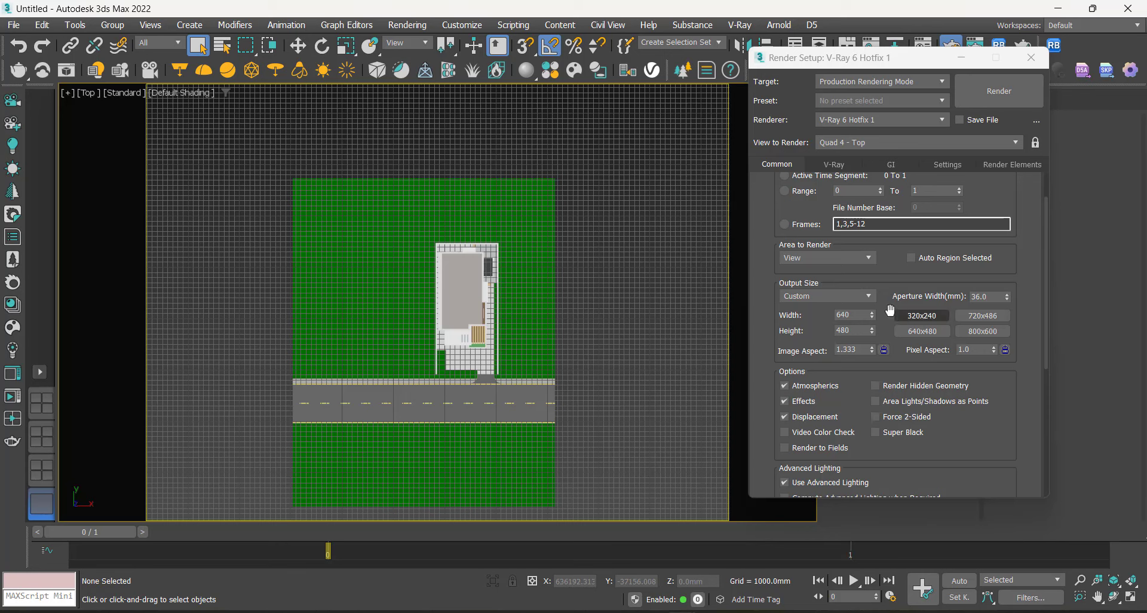
Step: Switch the V-Ray image sampler type to Bucket
left_click(834, 165)
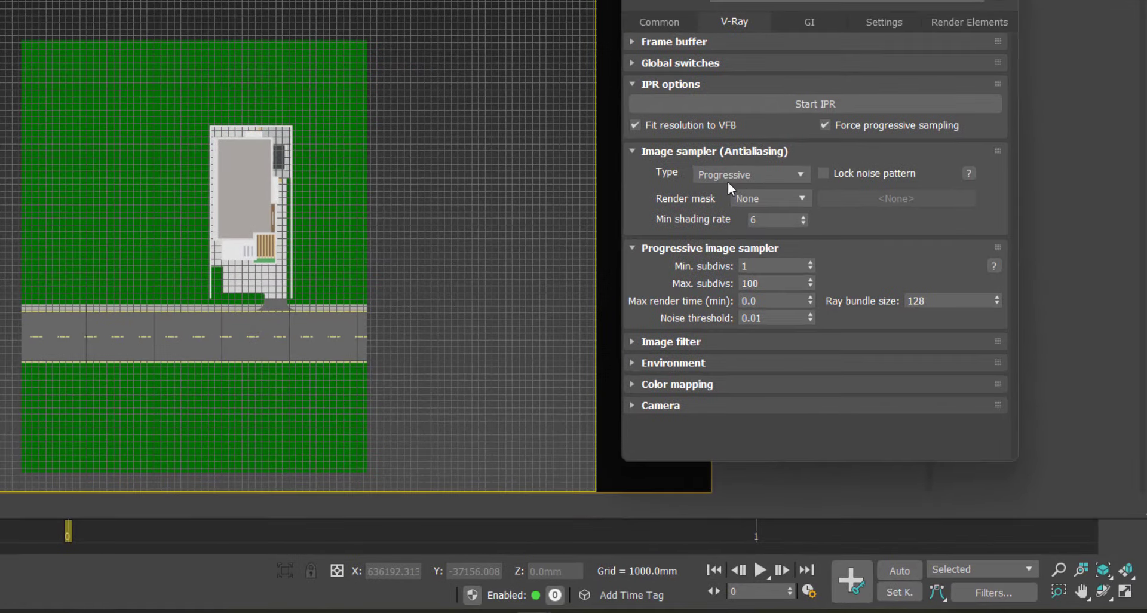
left_click(827, 280)
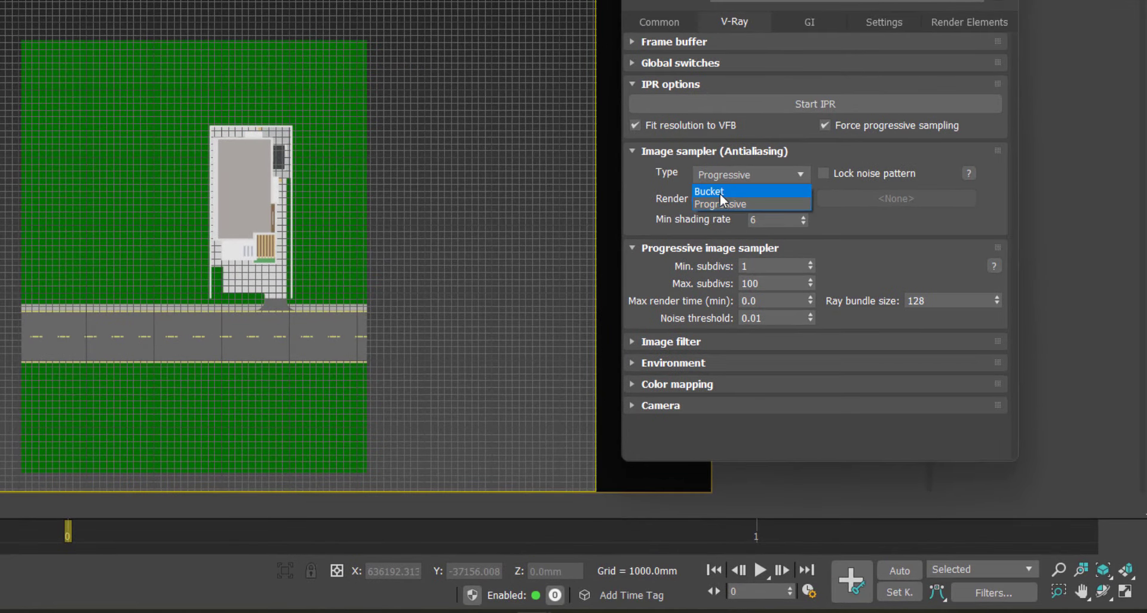
left_click(726, 185)
left_click(714, 151)
Step: Set the bucket image sampler's max subdivs to 4
left_click_drag(770, 209, 783, 229)
type("4")
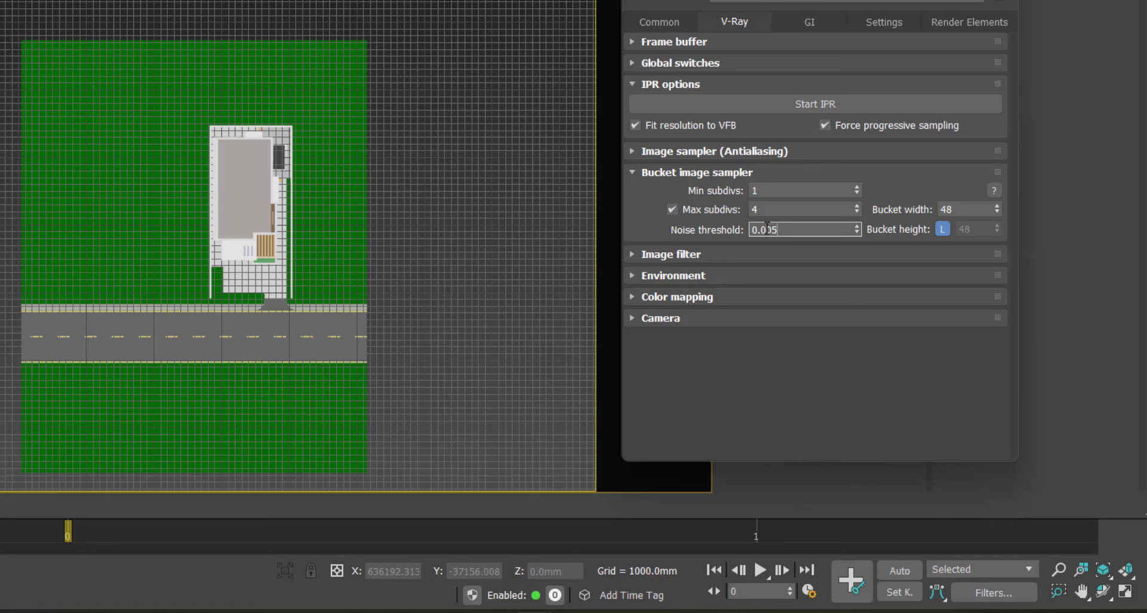
double_click(770, 229)
left_click(750, 175)
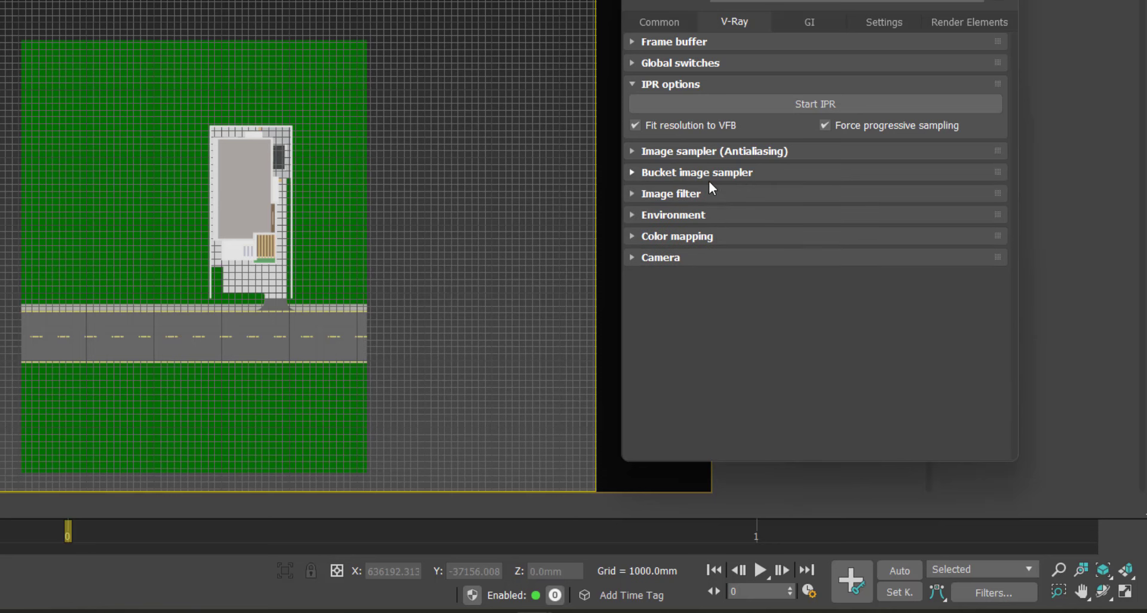
Step: Review the V-Ray image filter and environment settings
left_click(660, 194)
left_click(660, 194)
left_click(660, 216)
left_click(660, 217)
Step: Show V-Ray's color mapping settings in Advanced mode and examine the extra options compared with Default mode
left_click(658, 244)
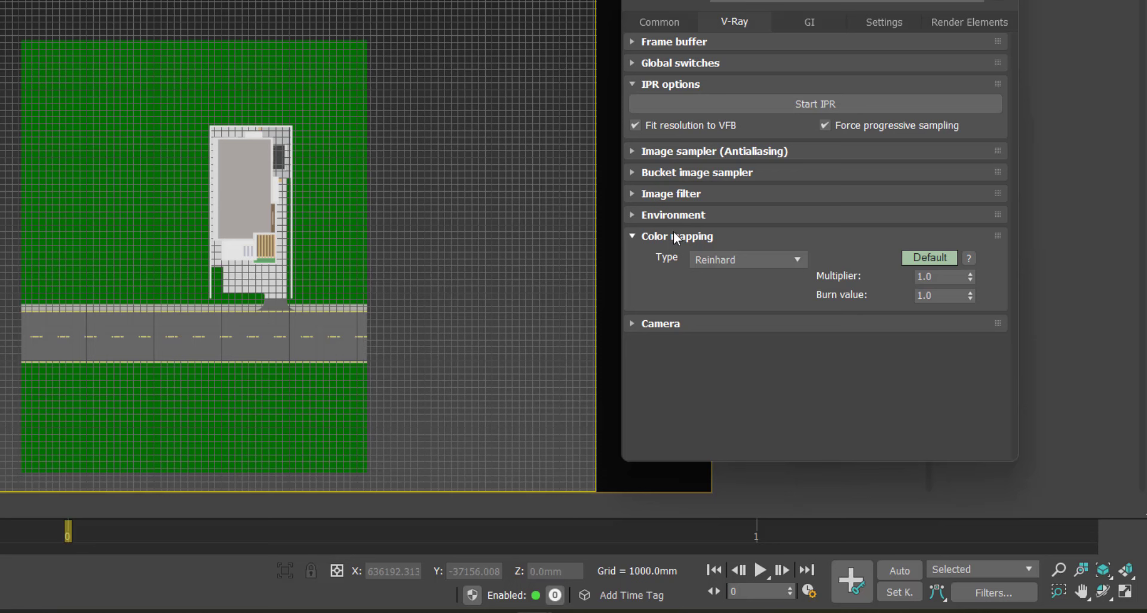
left_click(675, 238)
left_click(676, 237)
left_click(917, 261)
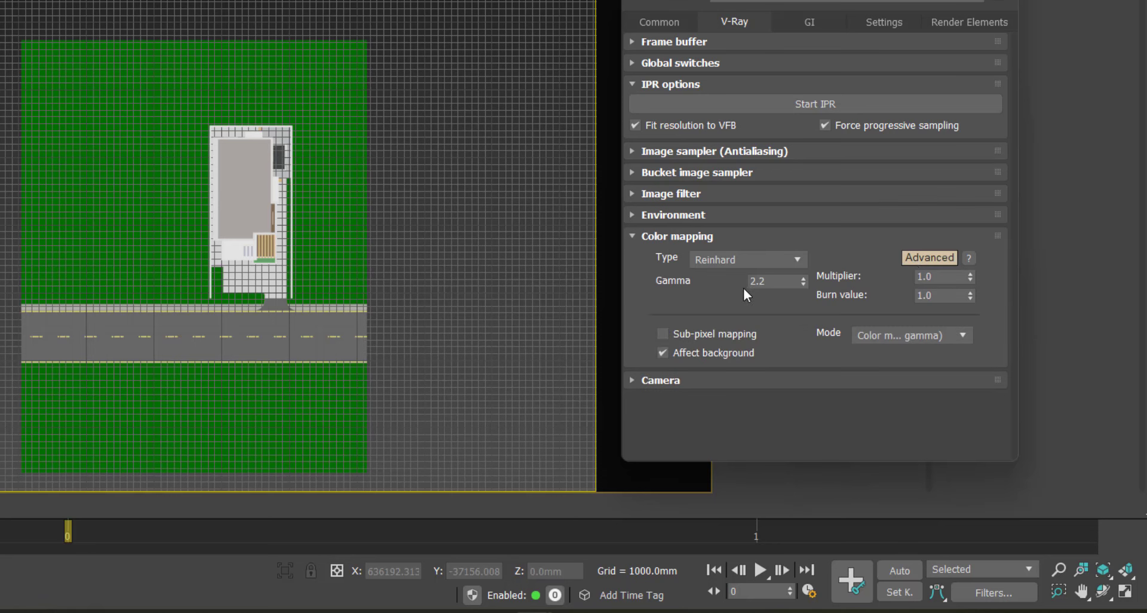
left_click(942, 260)
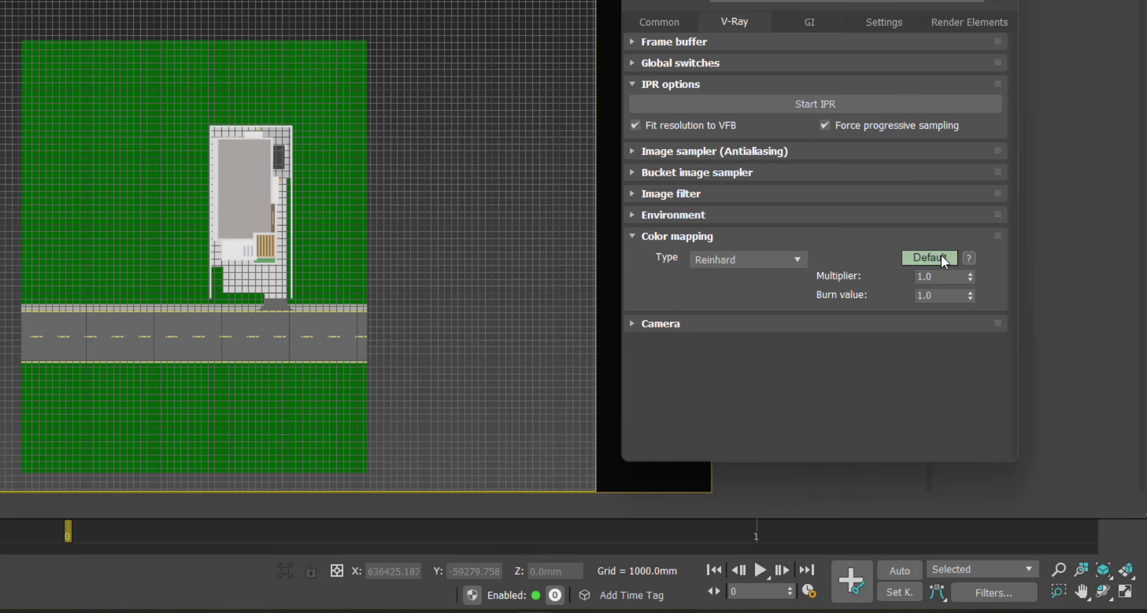
left_click(942, 261)
left_click(943, 261)
left_click(943, 261)
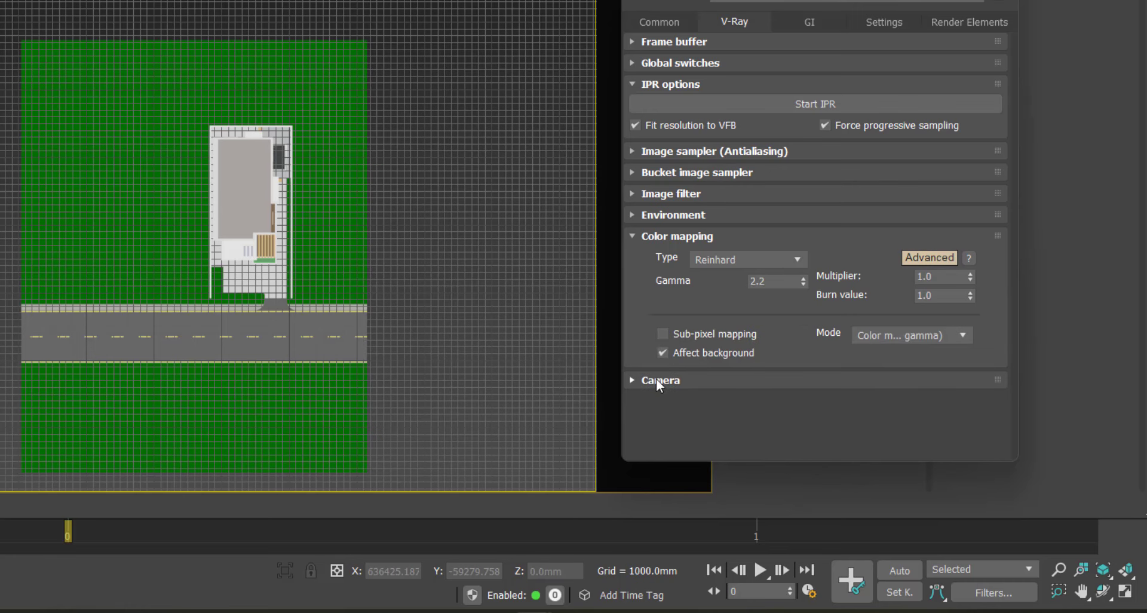
Step: Set the primary global illumination engine to Irradiance map and keep Light cache as the secondary engine
left_click(809, 21)
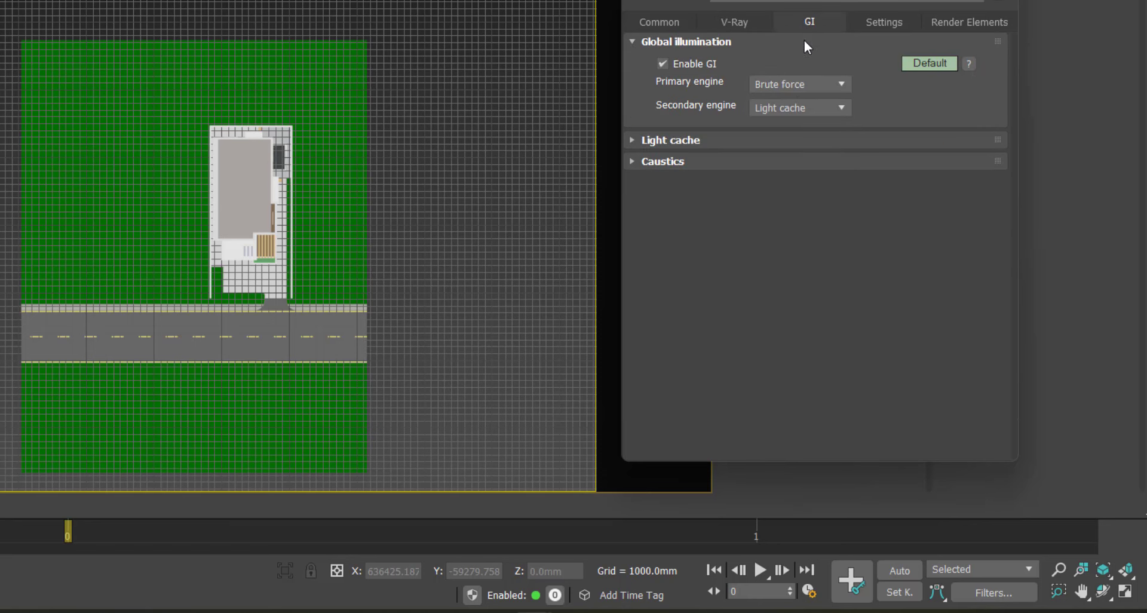
left_click(794, 85)
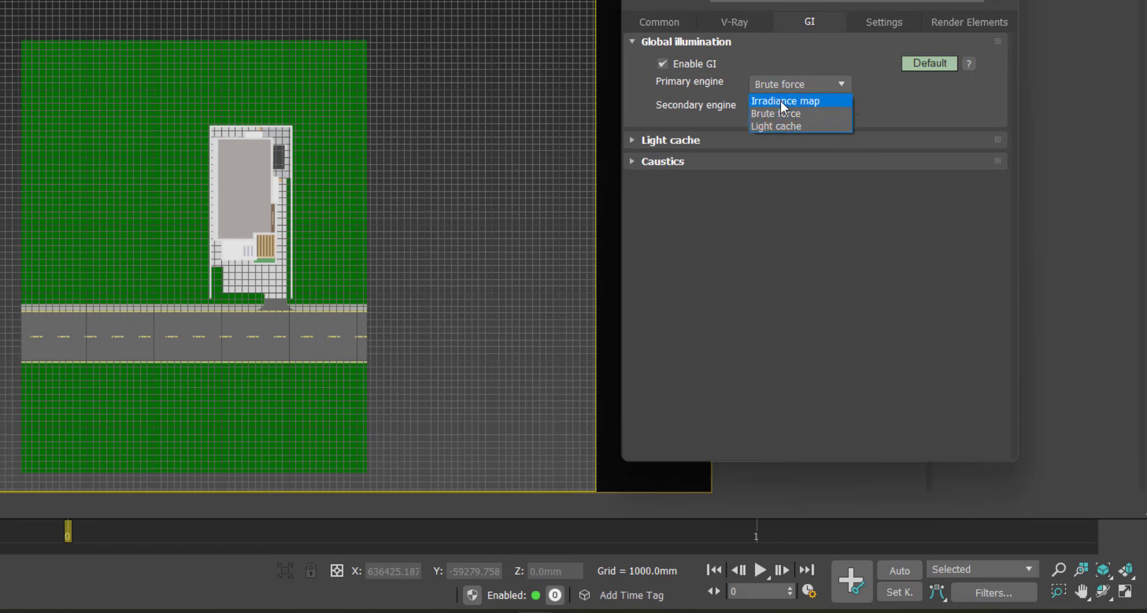
left_click(782, 103)
left_click(786, 113)
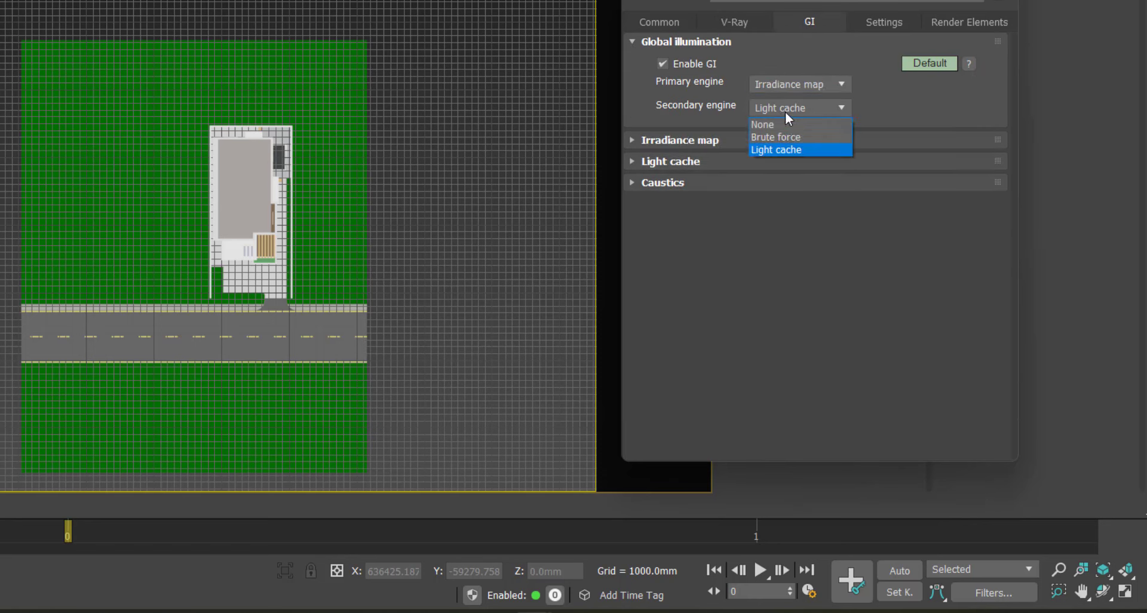
left_click(786, 113)
Step: Set the irradiance map's current preset to Low
left_click(661, 143)
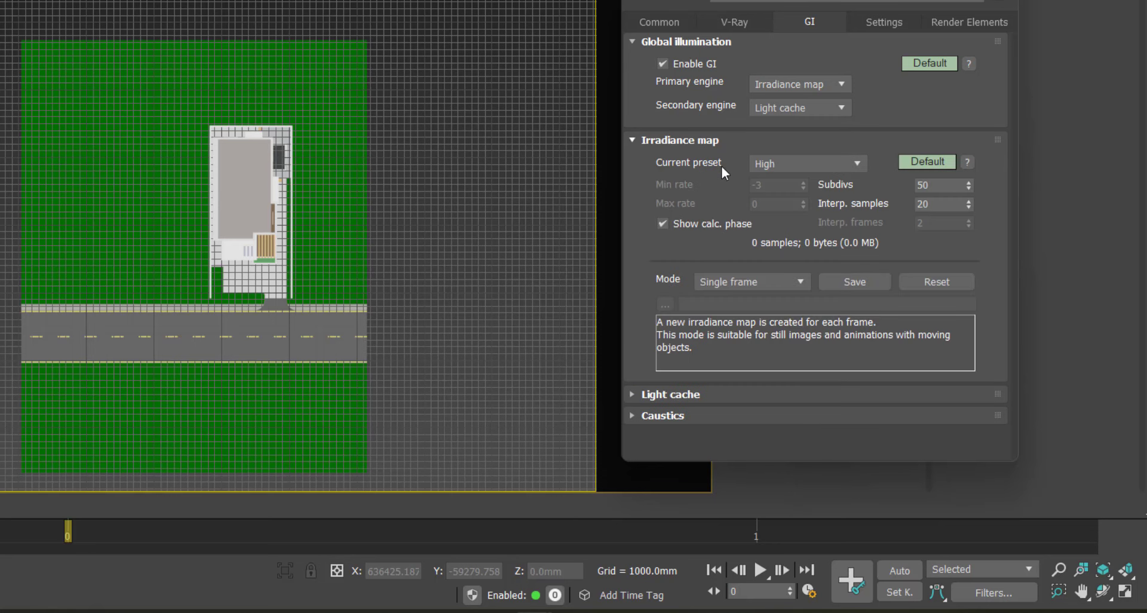
left_click(789, 164)
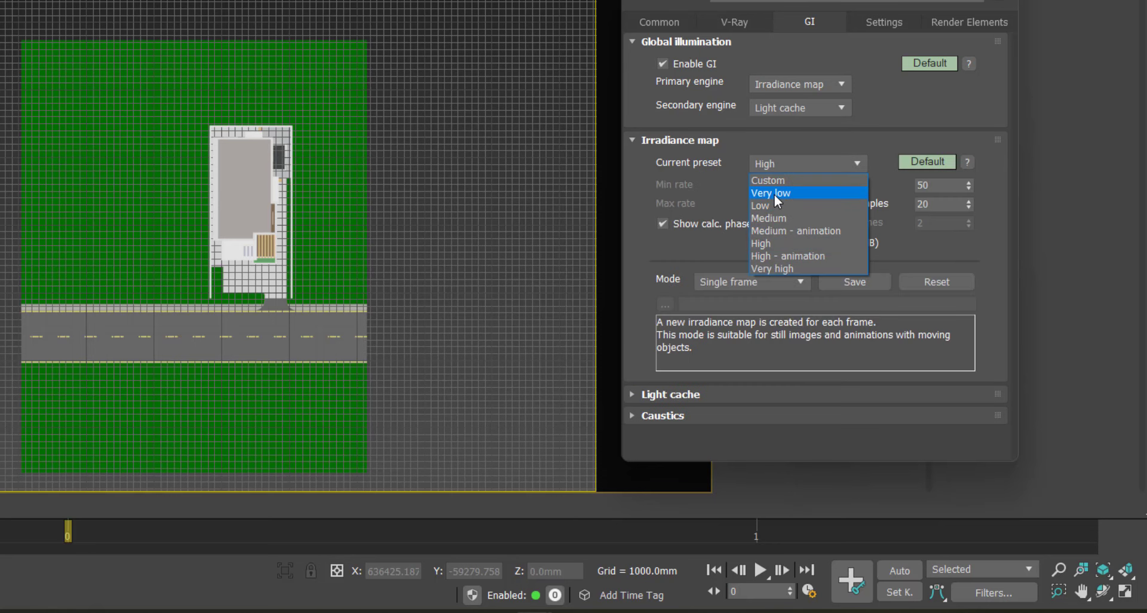
left_click(774, 193)
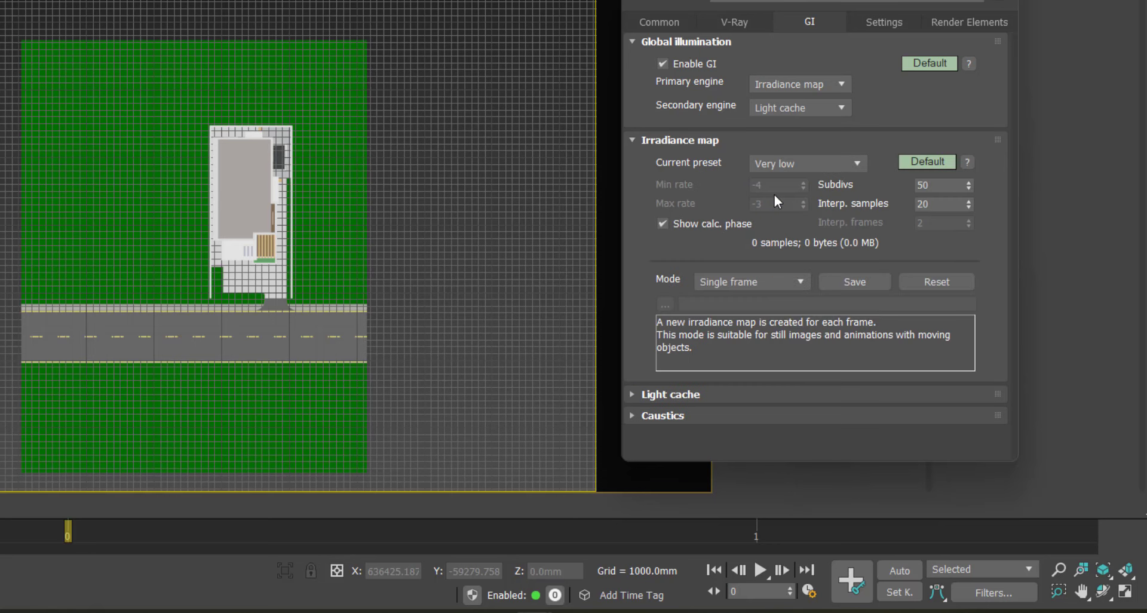
left_click(792, 165)
left_click(764, 206)
Step: Review the light cache and caustics settings of the global illumination setup
left_click(658, 396)
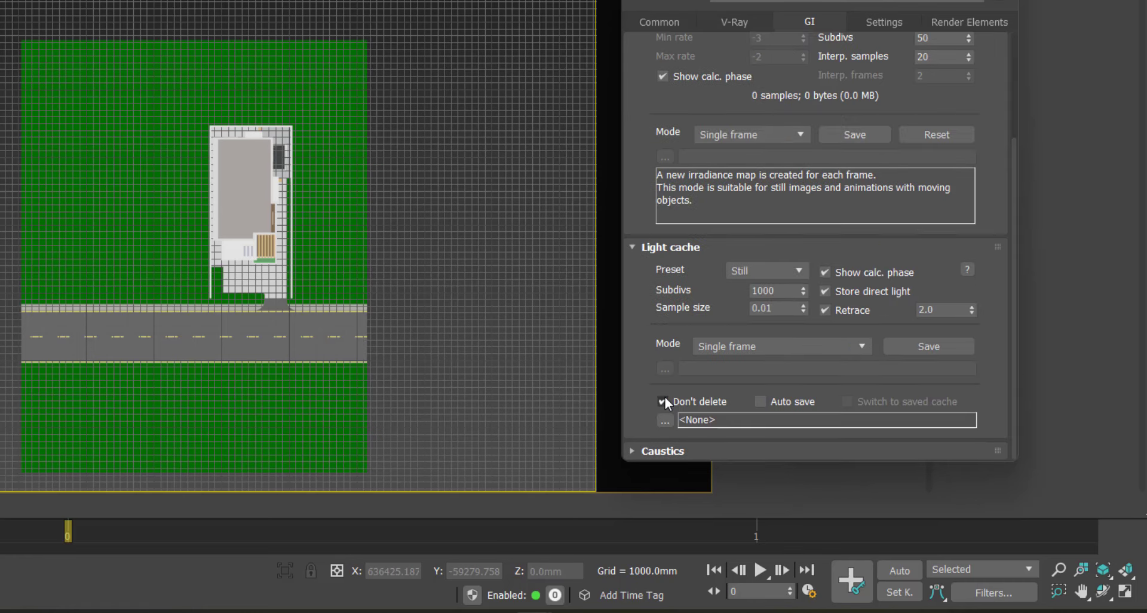
left_click(649, 252)
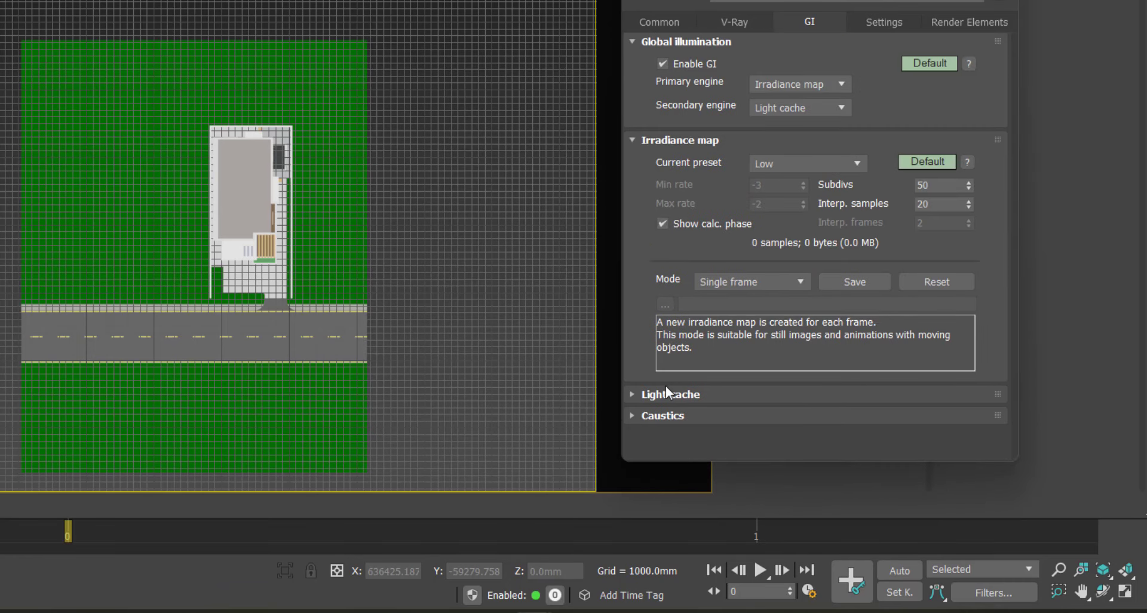
left_click(658, 416)
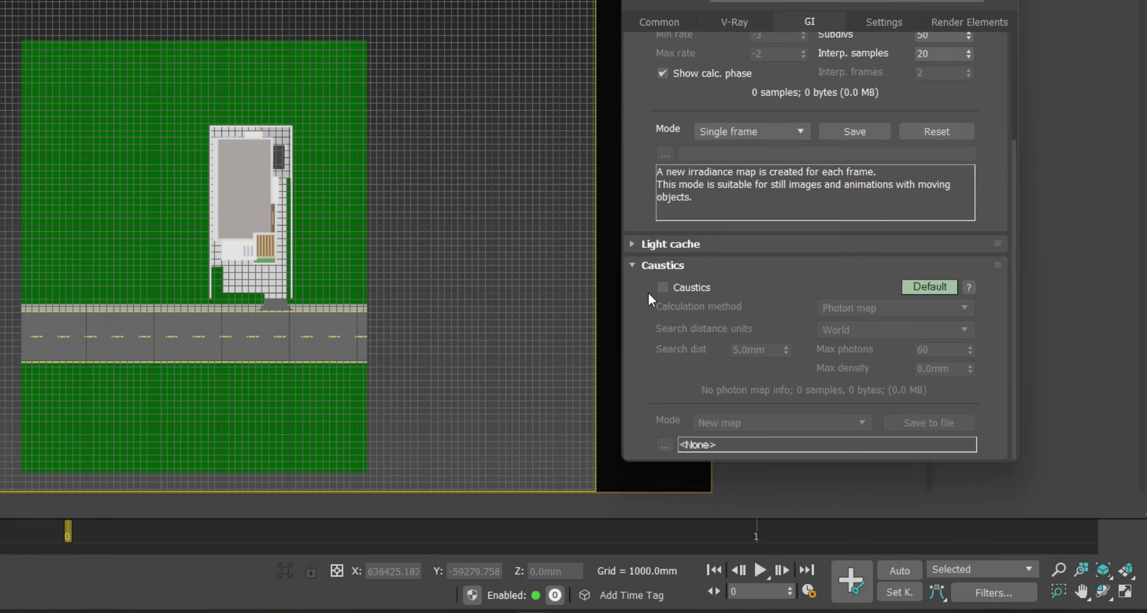
left_click(654, 266)
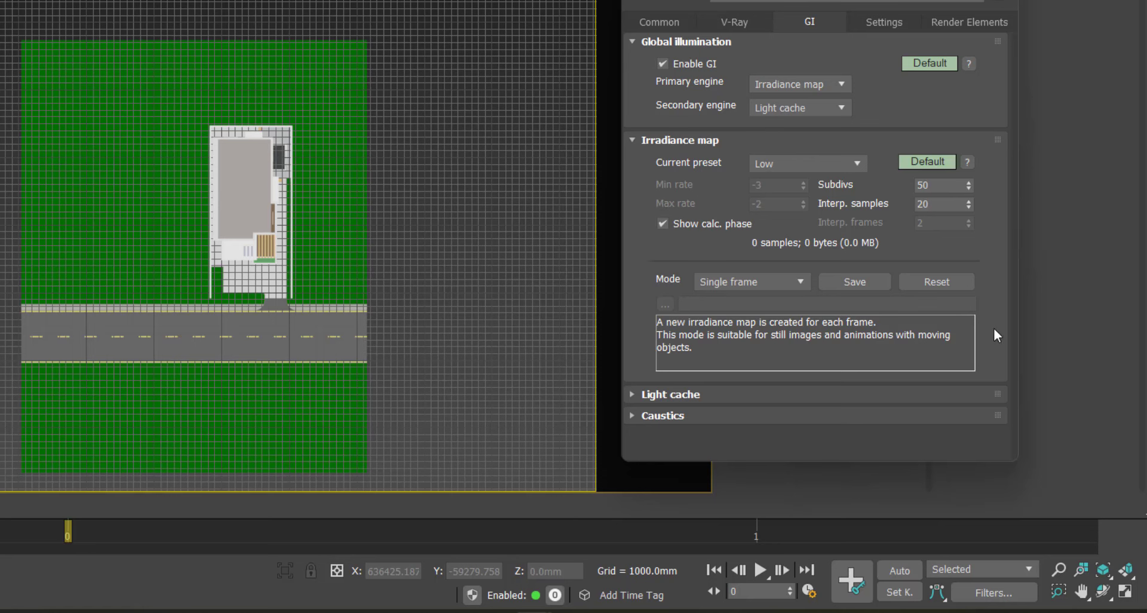
Step: Examine V-Ray's color management, default displacement, system, tiled textures and proxy preview cache settings, collapsing each section
left_click(634, 142)
left_click(656, 45)
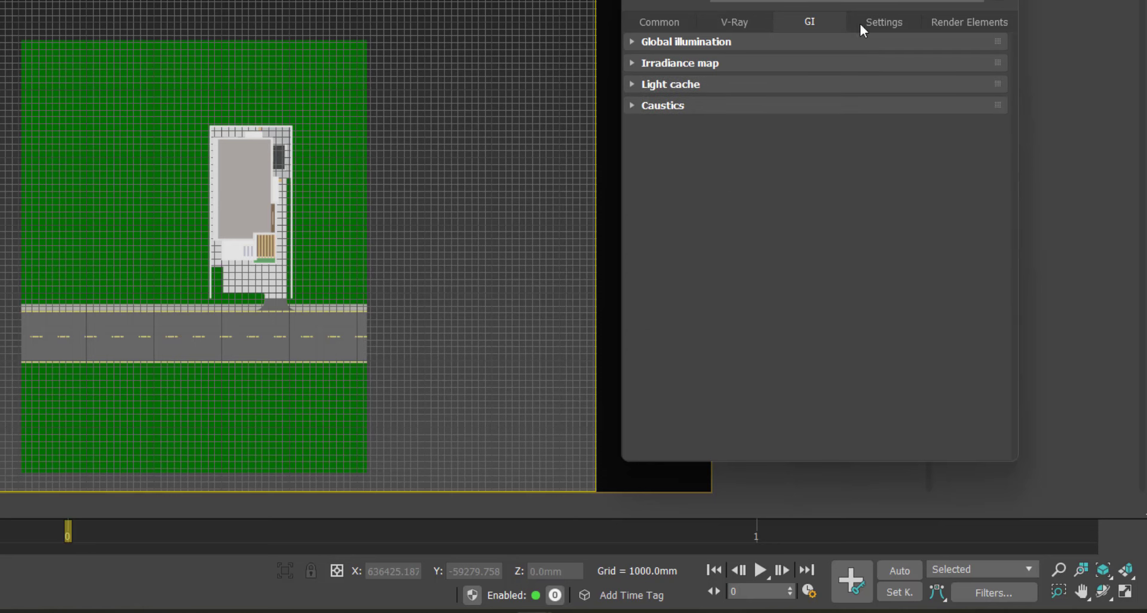
left_click(869, 23)
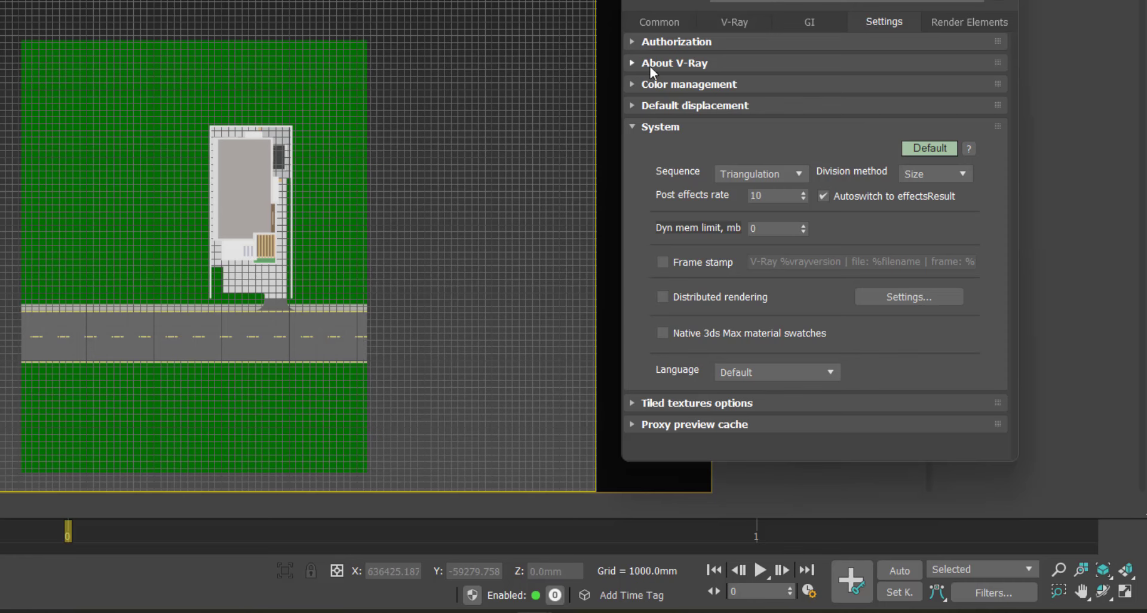
left_click(639, 86)
left_click(639, 86)
left_click(642, 107)
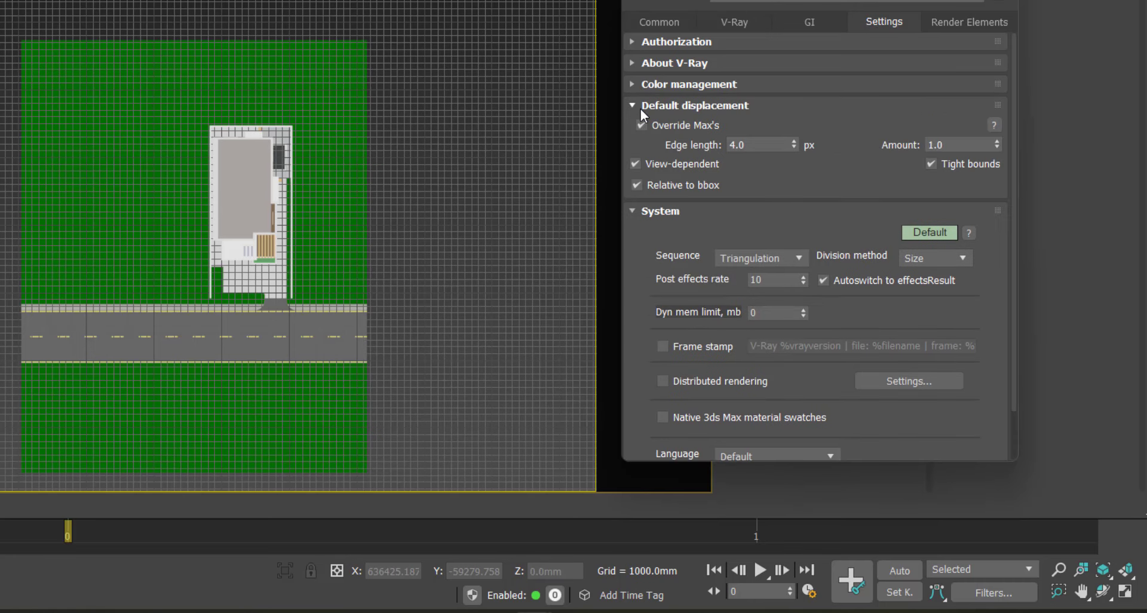
left_click(643, 107)
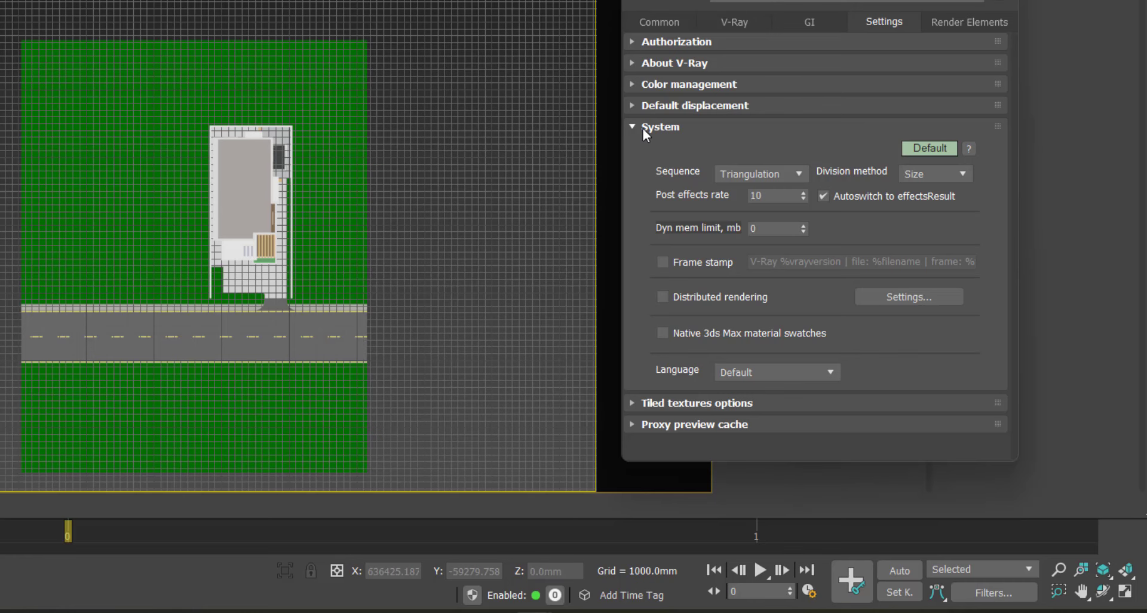
left_click(645, 128)
left_click(645, 149)
left_click(645, 150)
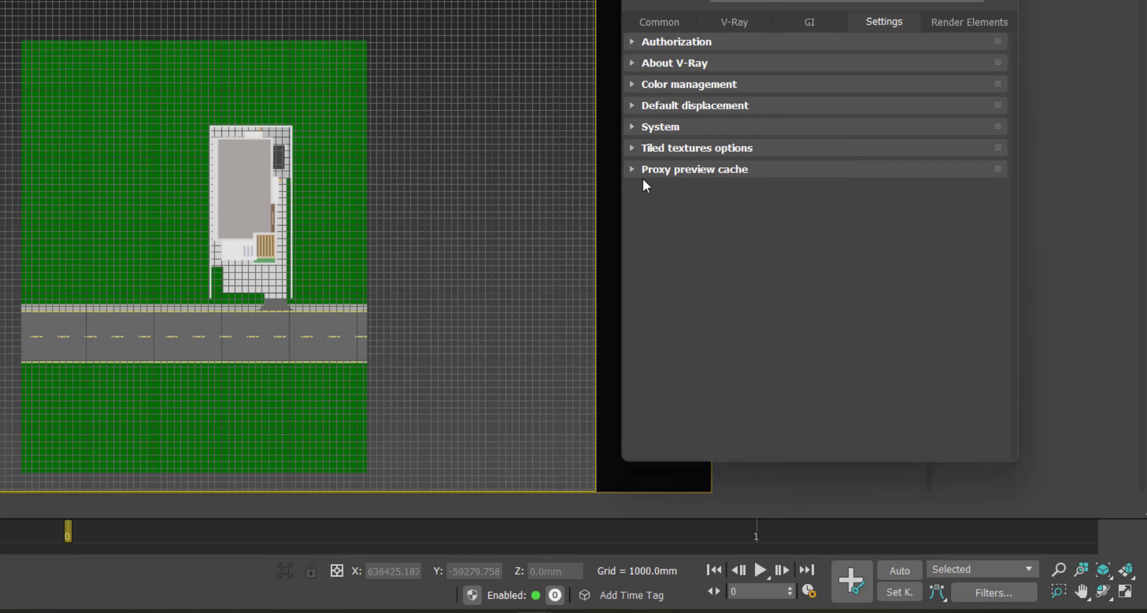
left_click(644, 172)
left_click(645, 173)
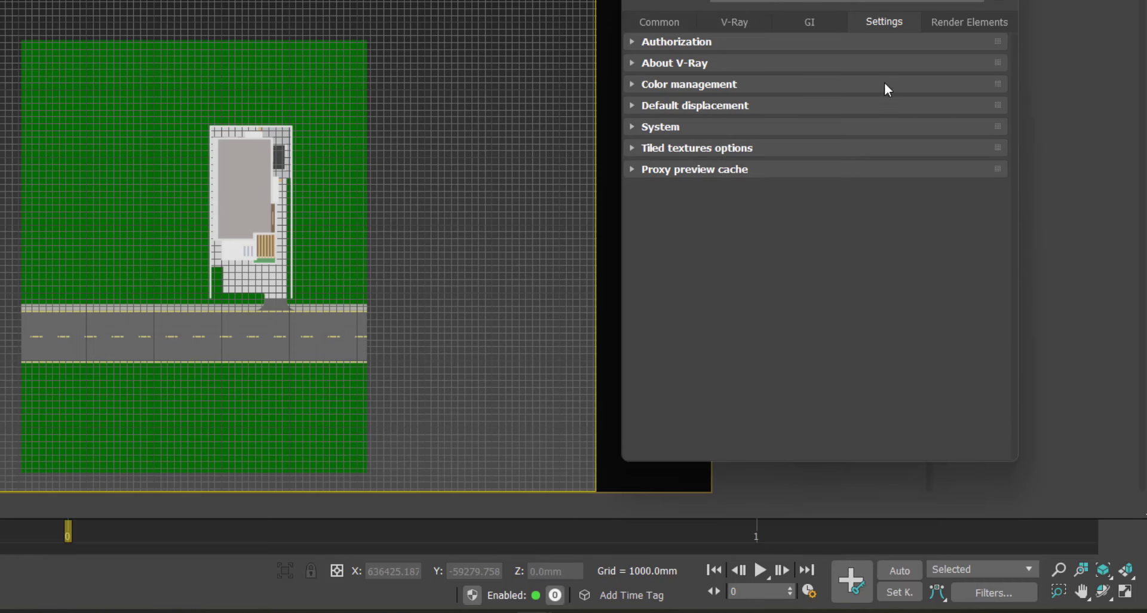
Step: Add a VRayDenoiser render element to the render setup
left_click(950, 23)
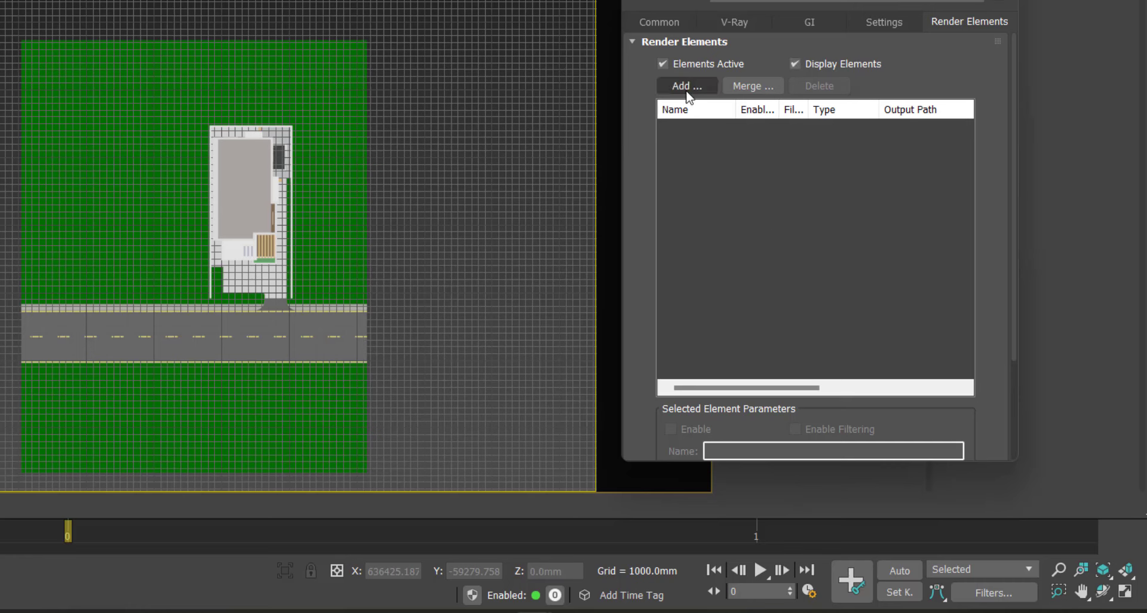
left_click(687, 86)
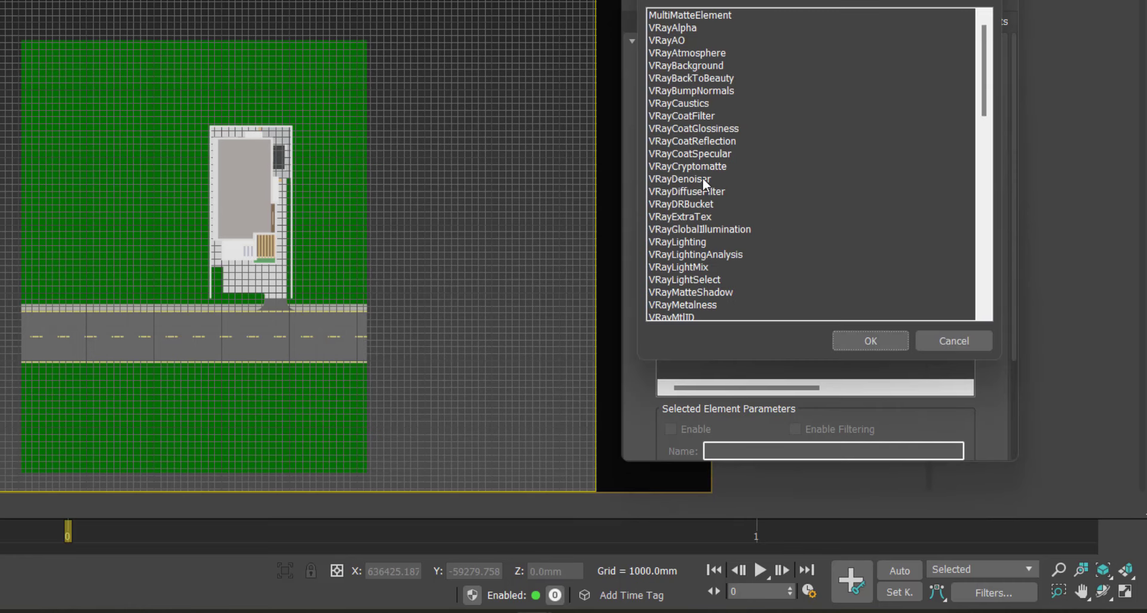
left_click(686, 179)
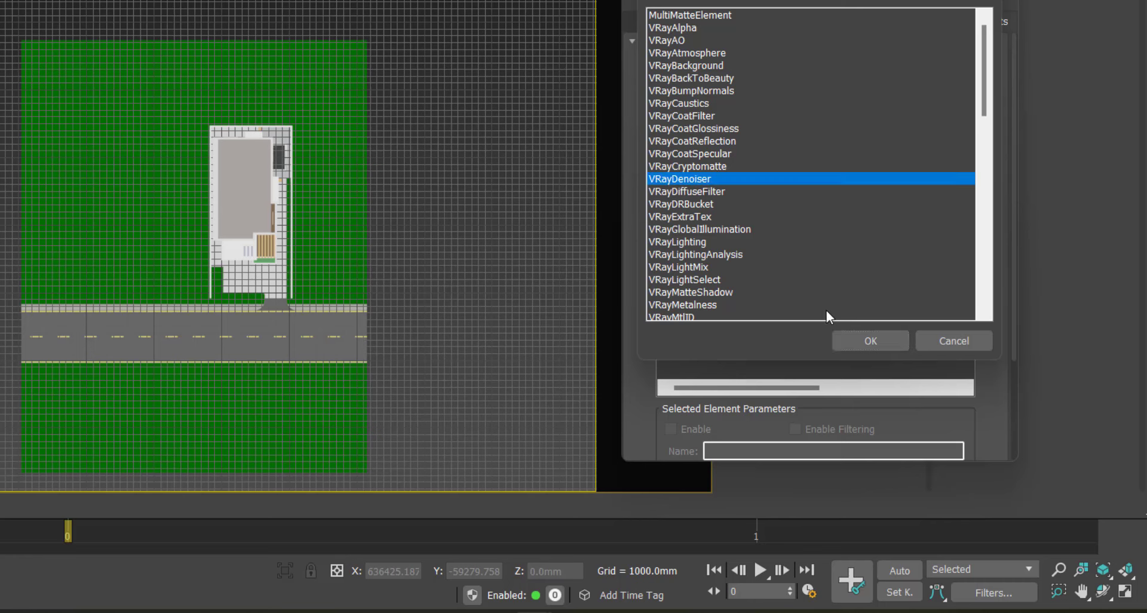
left_click(863, 338)
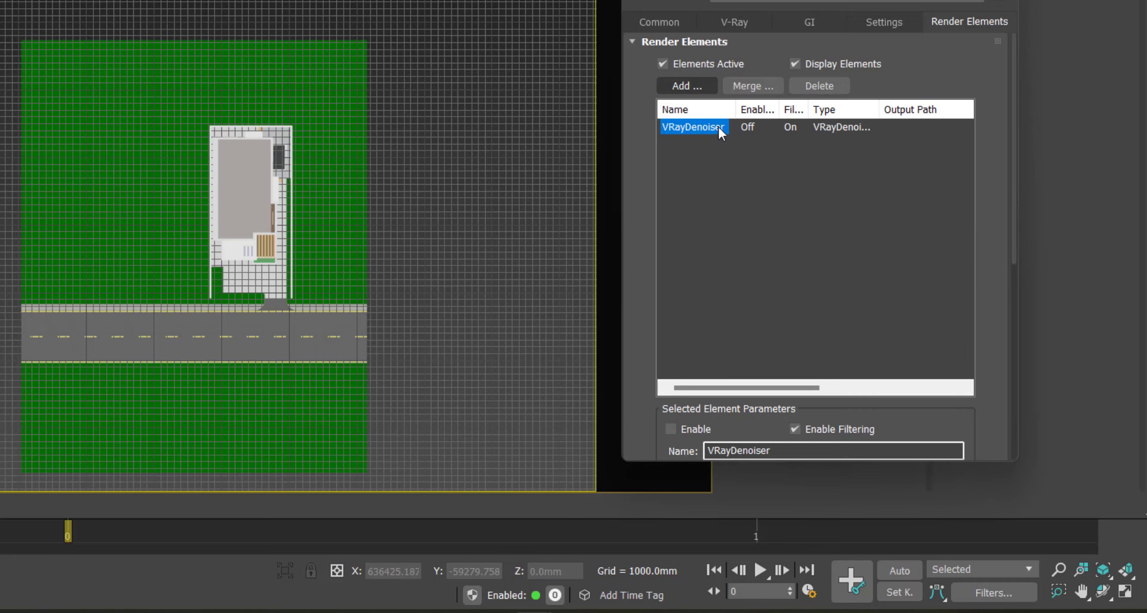
Step: Browse the other available V-Ray render elements without adding any, check the common output settings and close the render setup
left_click(687, 86)
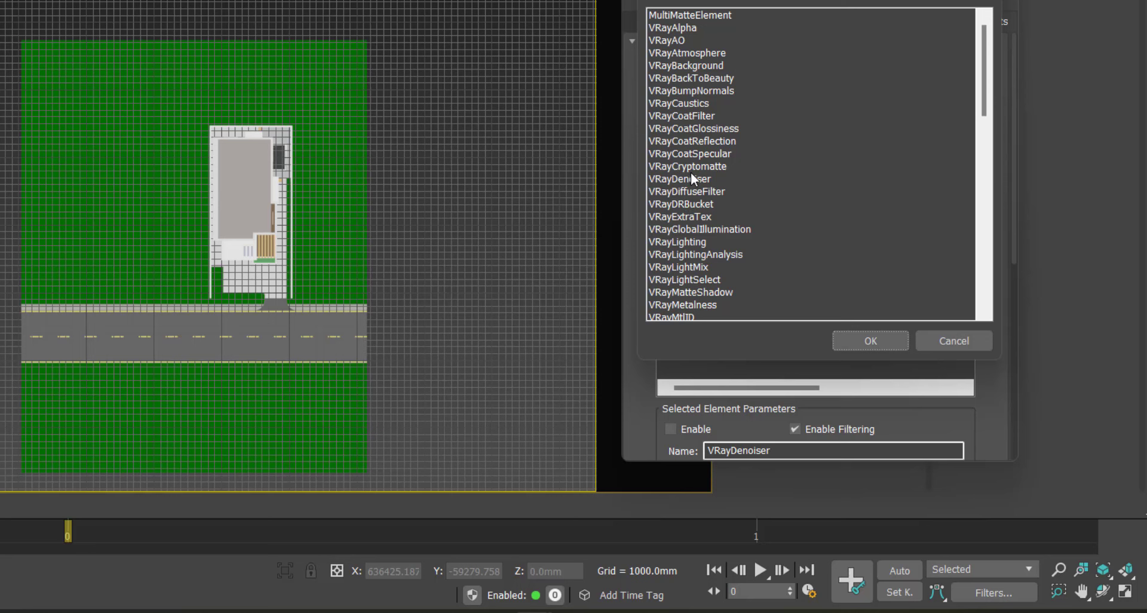
scroll(696, 187, "down", 7)
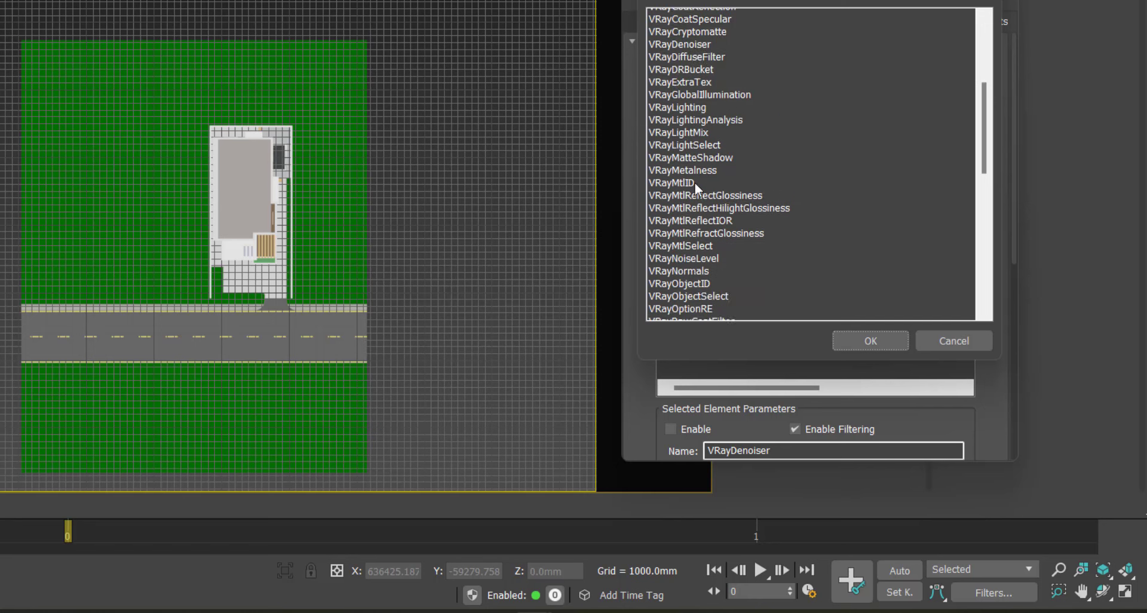
scroll(696, 187, "down", 2)
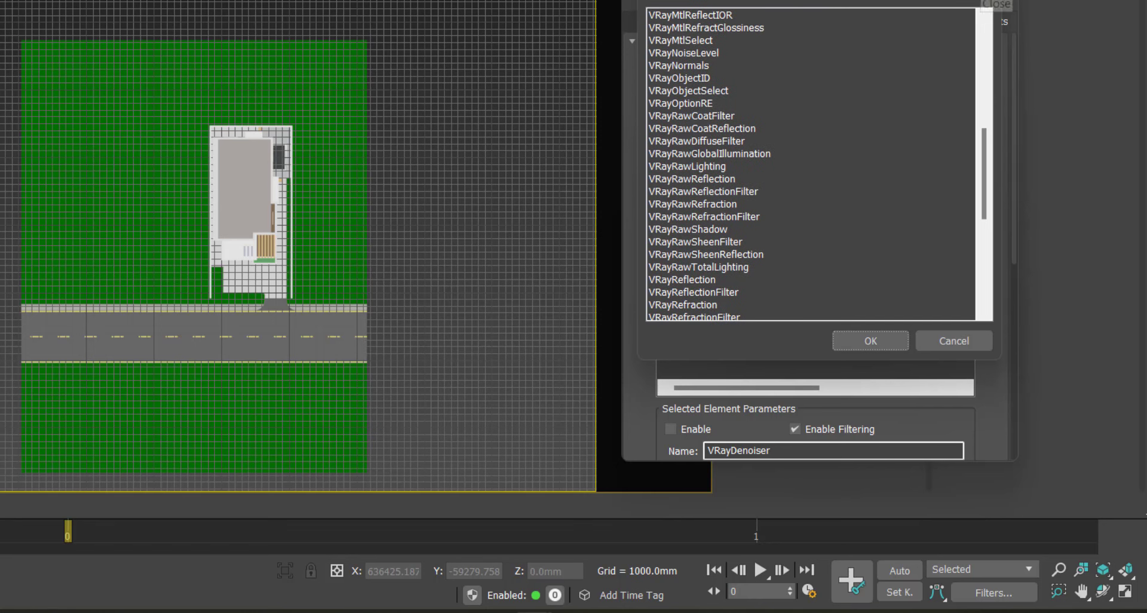
left_click(984, 1)
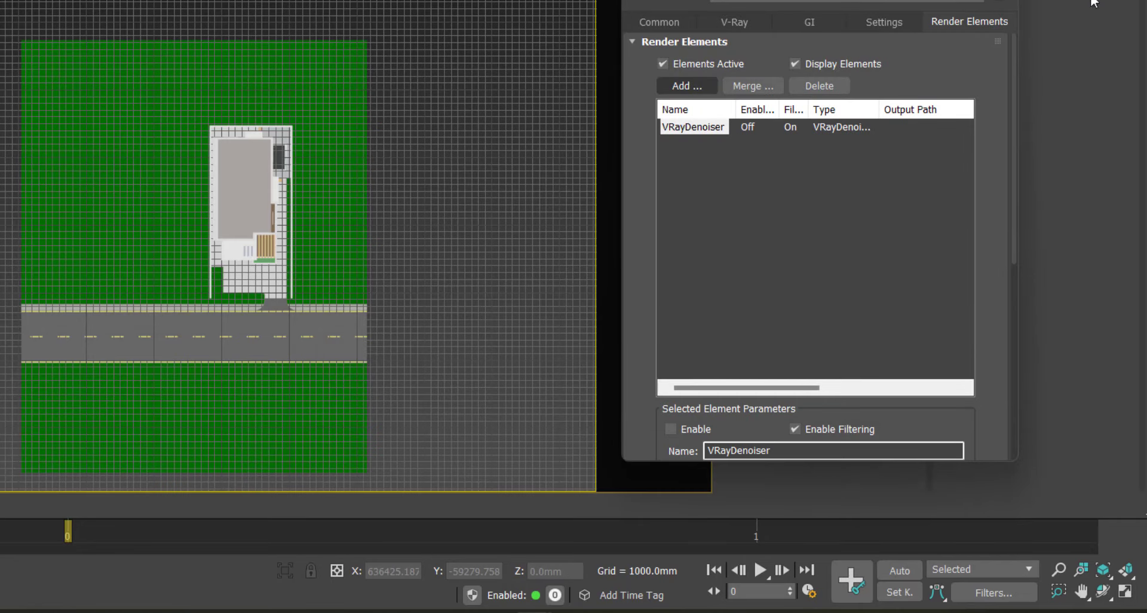
left_click(674, 26)
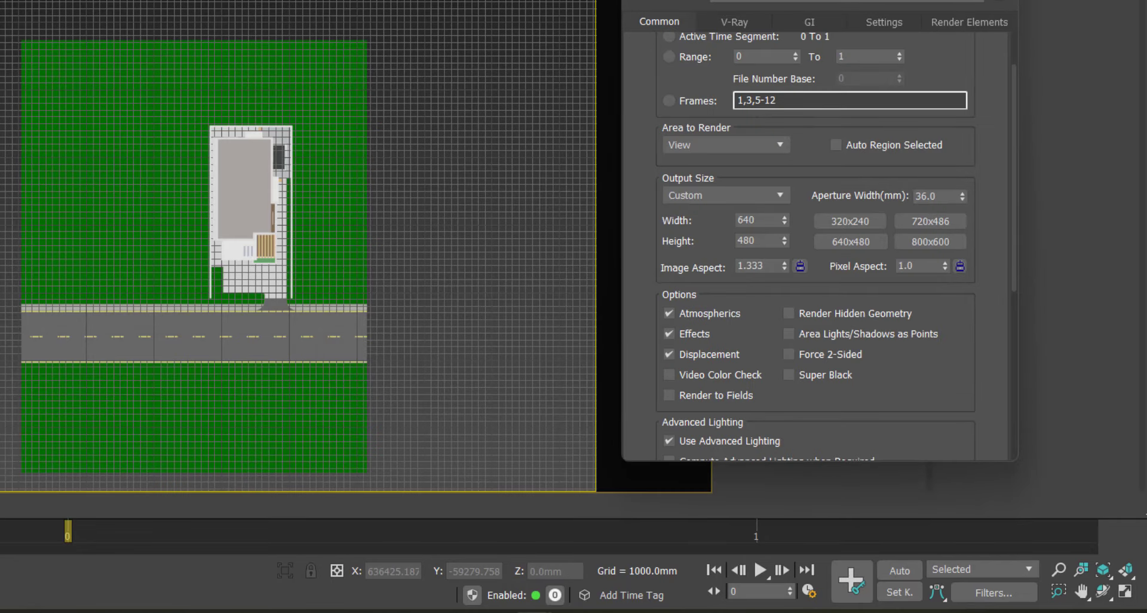
left_click(1003, 1)
Step: Place a VRayPhysicalCamera in the Top view on the road near the driveway, aimed into the house with a target distance of about 23393 mm
middle_click_drag(319, 218, 384, 192)
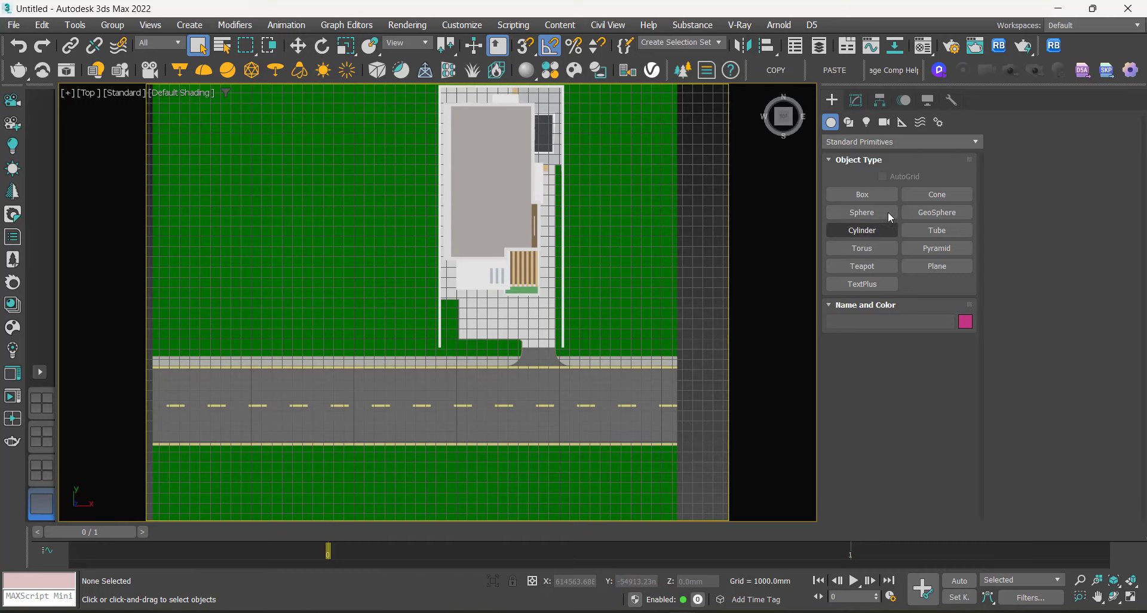
left_click(885, 124)
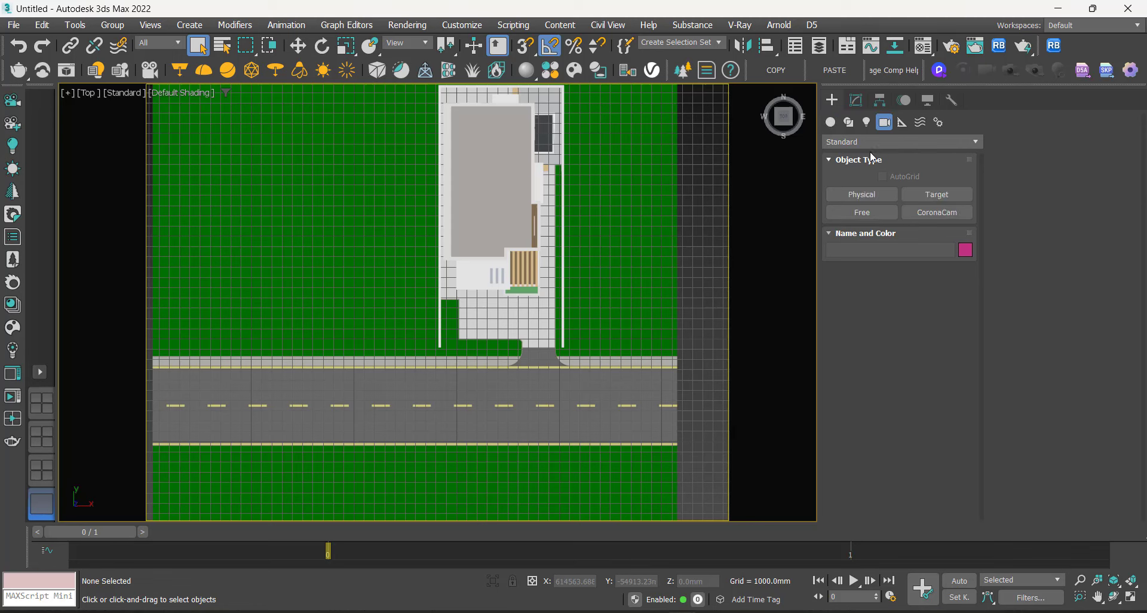
left_click(851, 141)
left_click(840, 168)
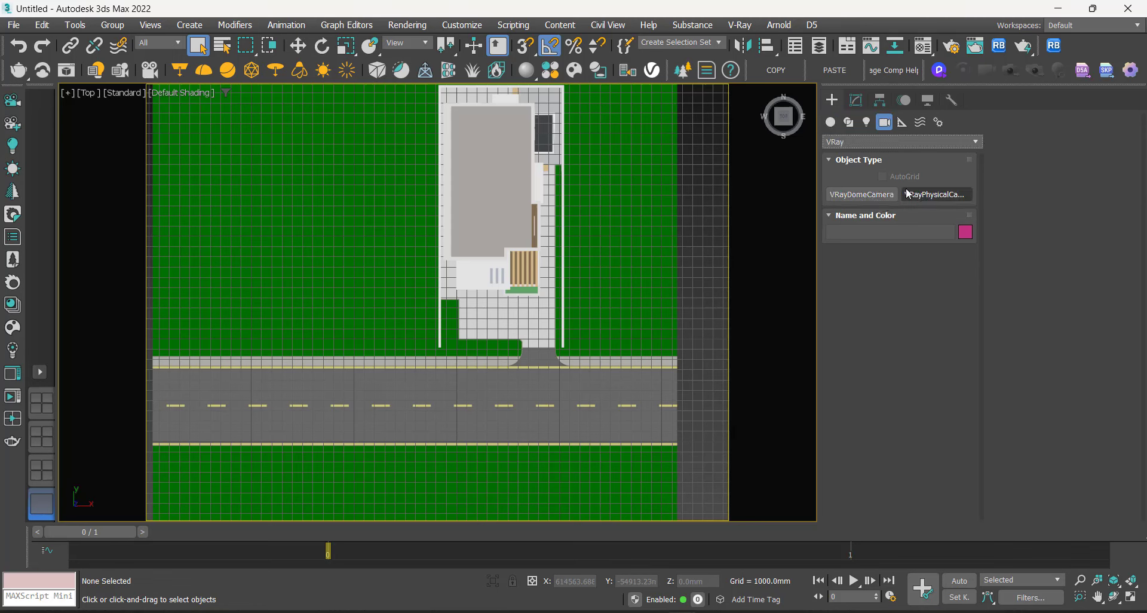
left_click(926, 194)
middle_click_drag(570, 394, 570, 420)
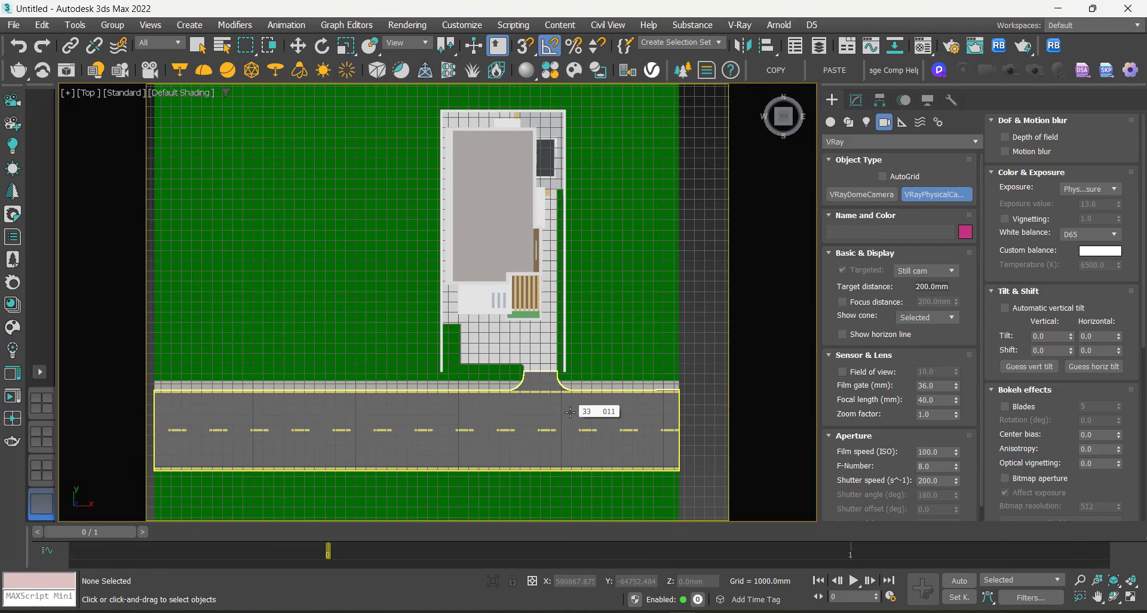
left_click_drag(570, 412, 475, 192)
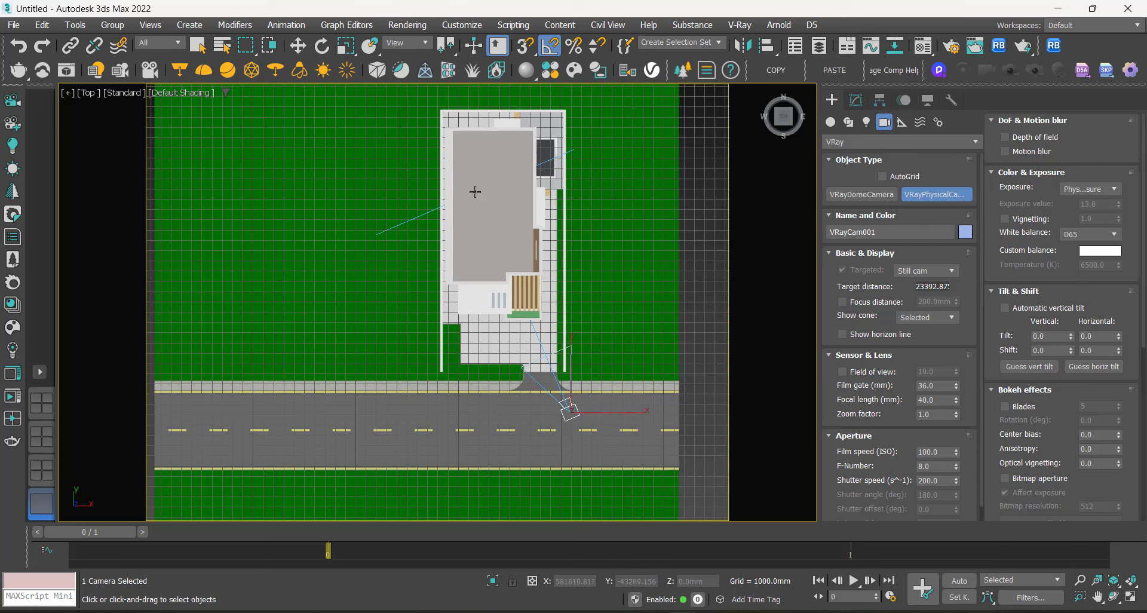
right_click(574, 438)
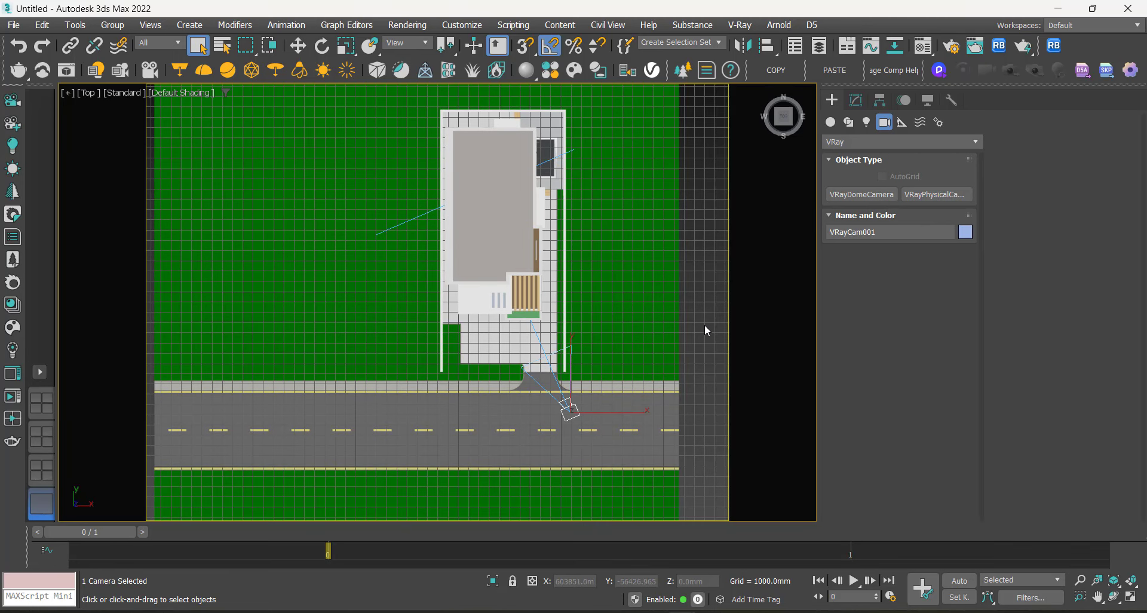
Step: Select the new camera together with its target
right_click(705, 324)
left_click(689, 366)
left_click(705, 346)
left_click(553, 371)
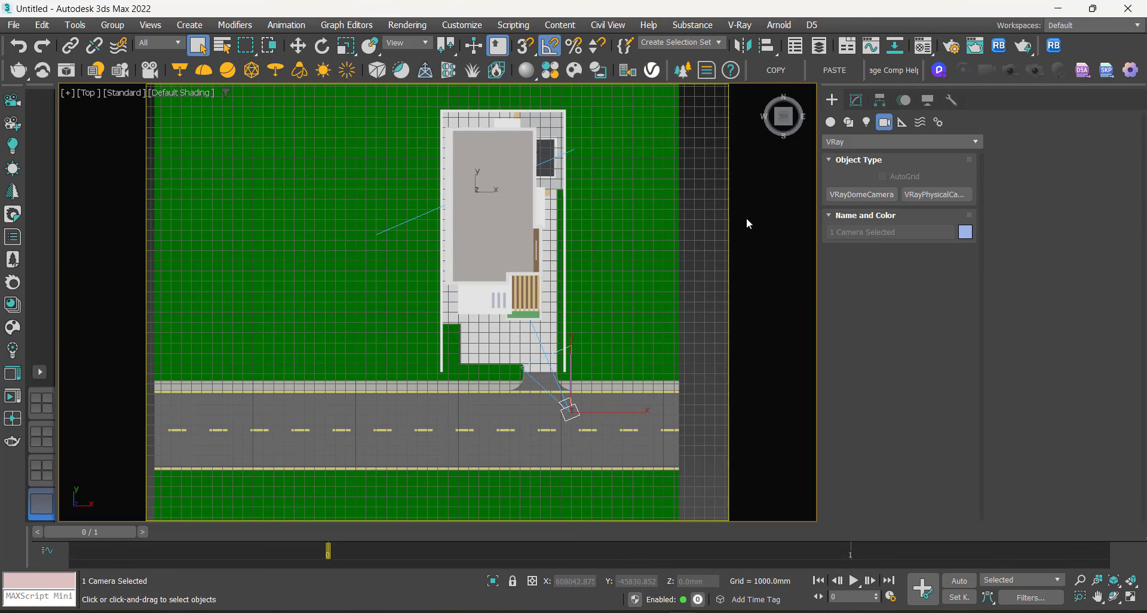
Step: Look through VRayCam001 and pull the camera back and up until the whole house and its boundary walls fit the frame
key("c")
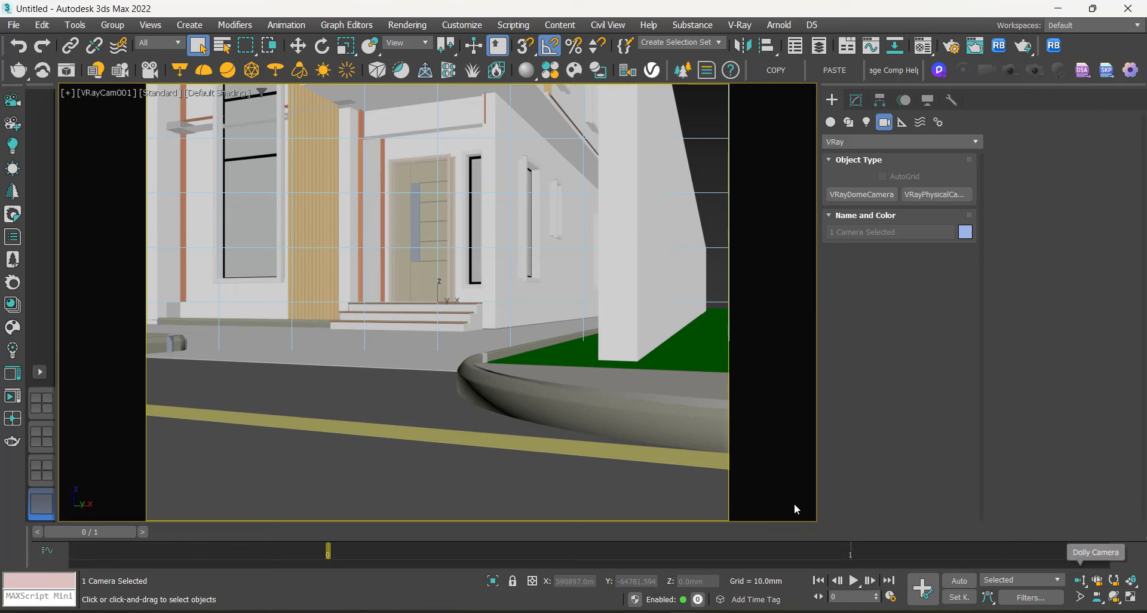
left_click(1078, 583)
left_click_drag(455, 322, 456, 330)
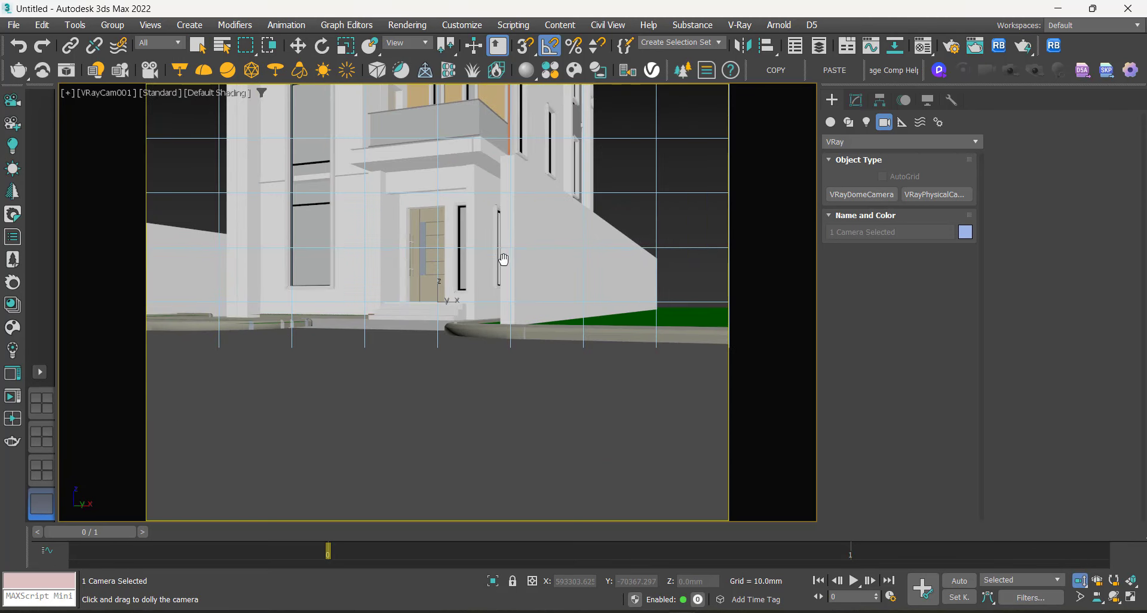
left_click_drag(502, 259, 509, 326)
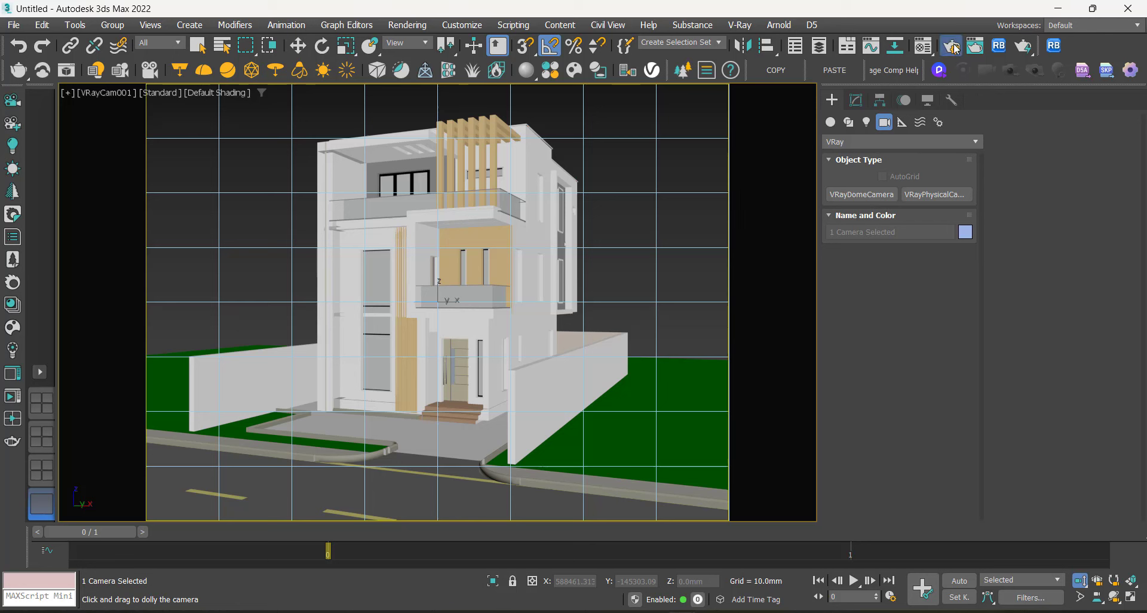
Step: Set the render output's image aspect to 1 for a square 640 by 640 frame
key("F10")
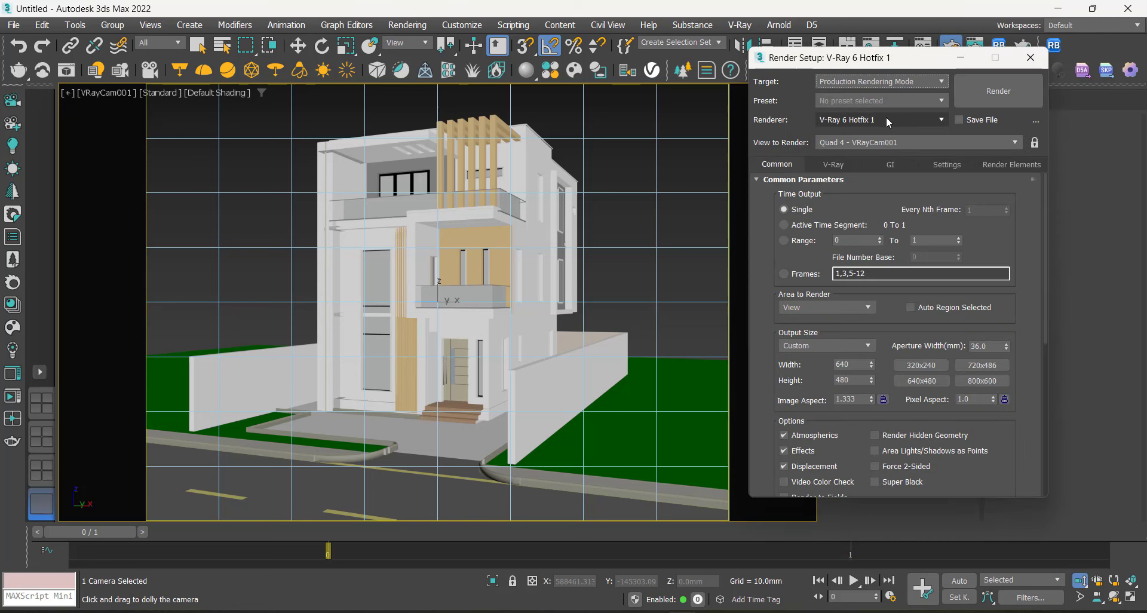
left_click(833, 164)
left_click(771, 162)
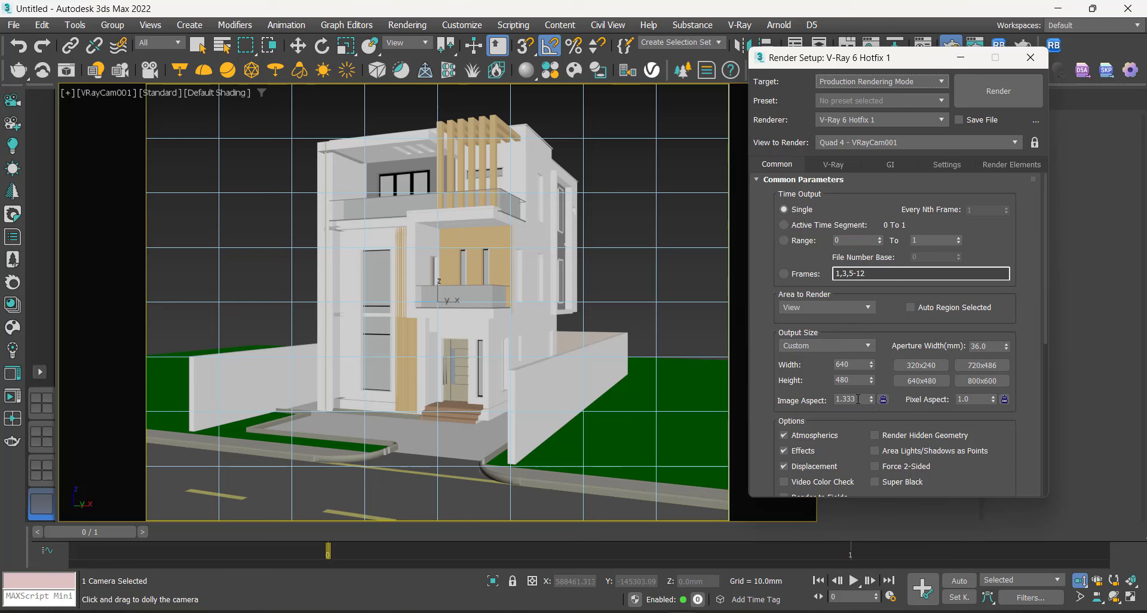
double_click(860, 400)
type("1")
double_click(850, 380)
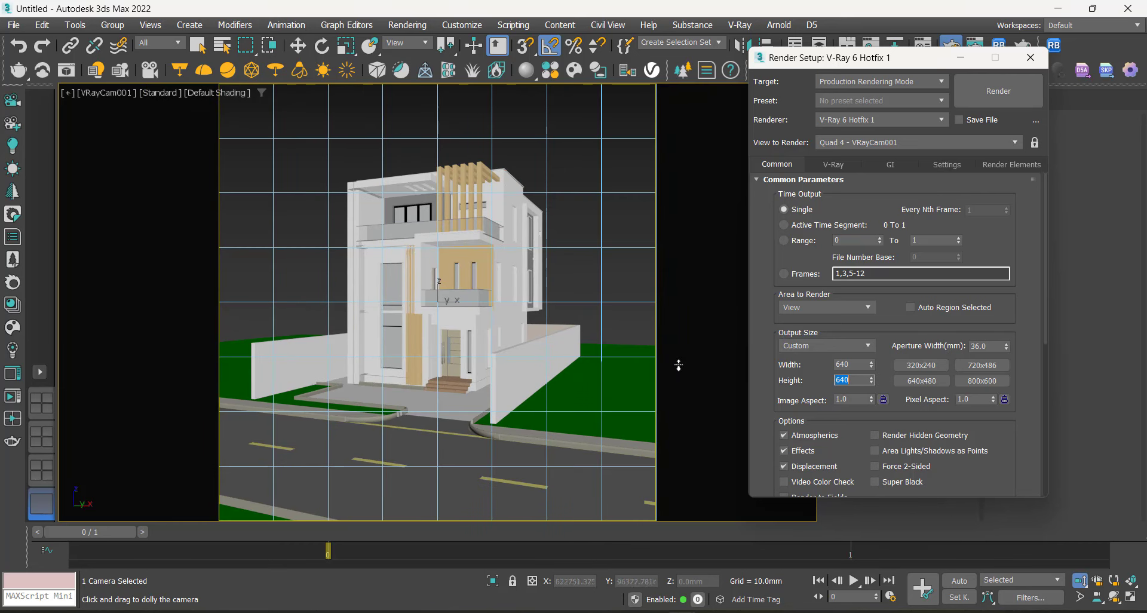
Step: Turn the camera view's safe frames off and back on to compare the visible area
left_click(121, 91)
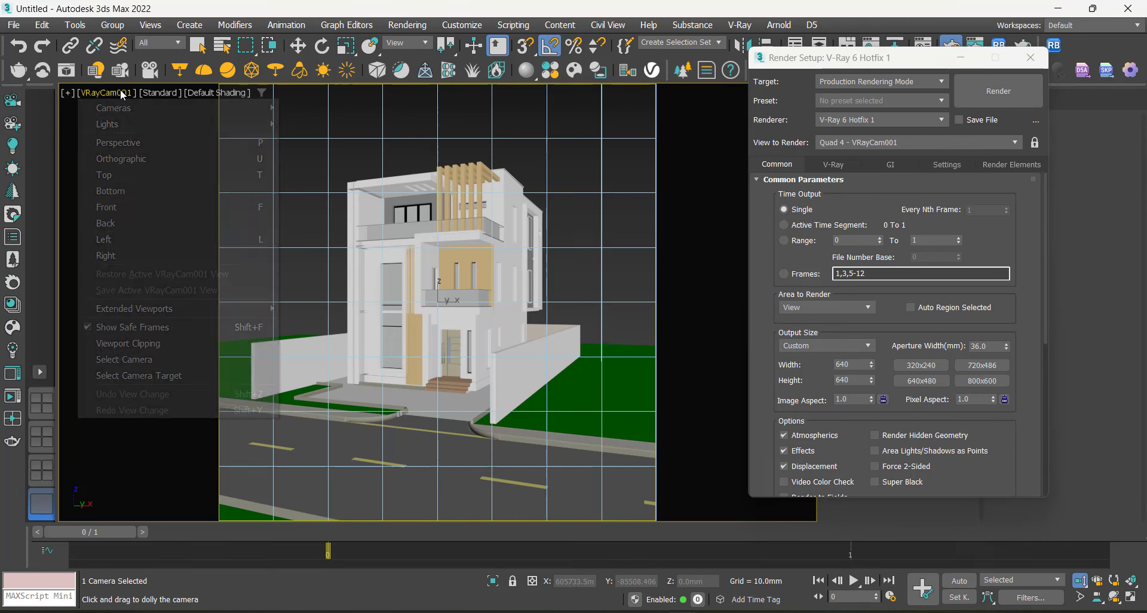
left_click(132, 327)
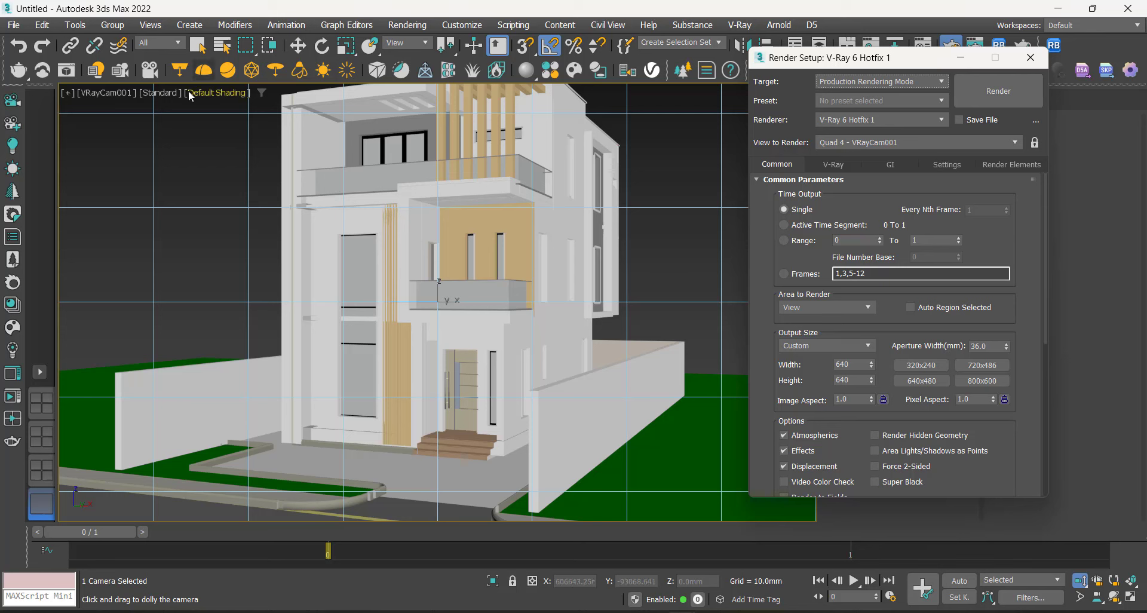
left_click(117, 92)
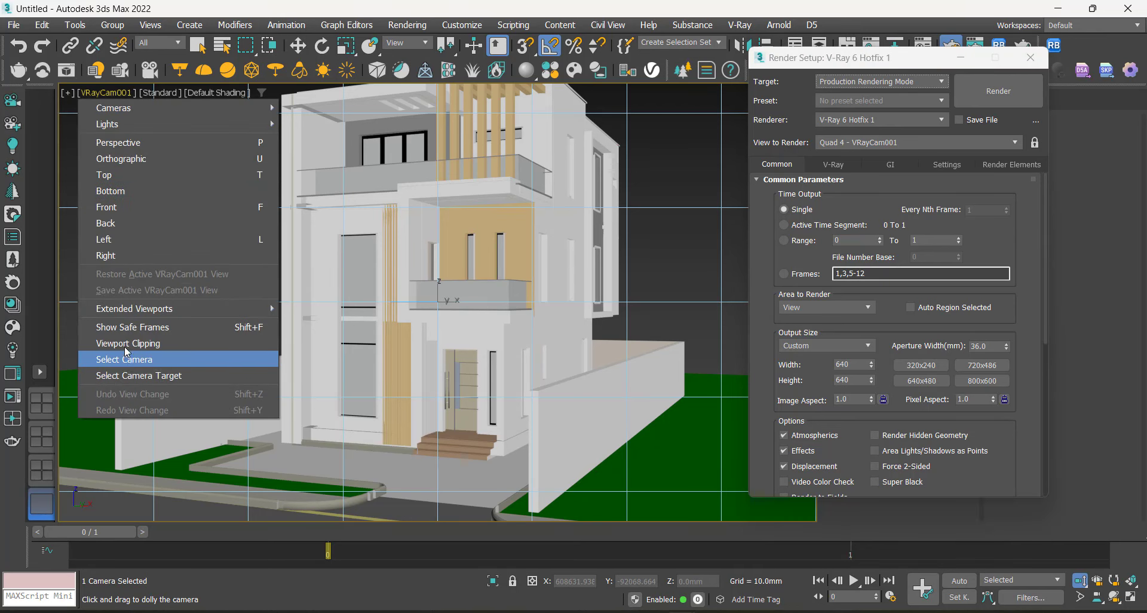
left_click(123, 328)
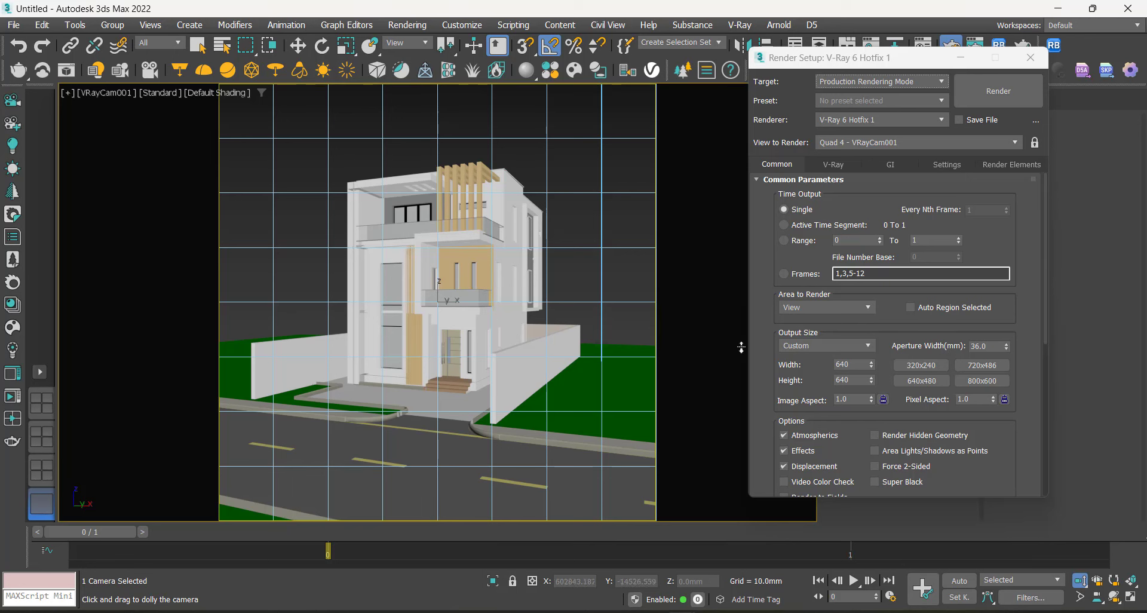
Step: Lock the render output's image aspect ratio and close the render setup
left_click(883, 399)
left_click_drag(858, 366, 807, 363)
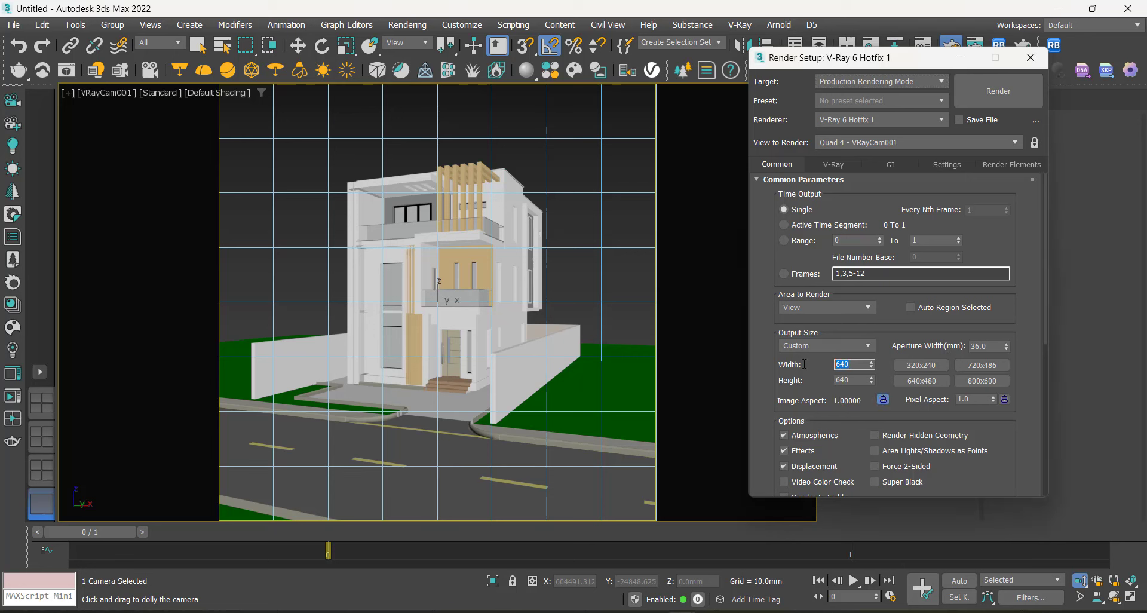
double_click(846, 381)
left_click(1030, 57)
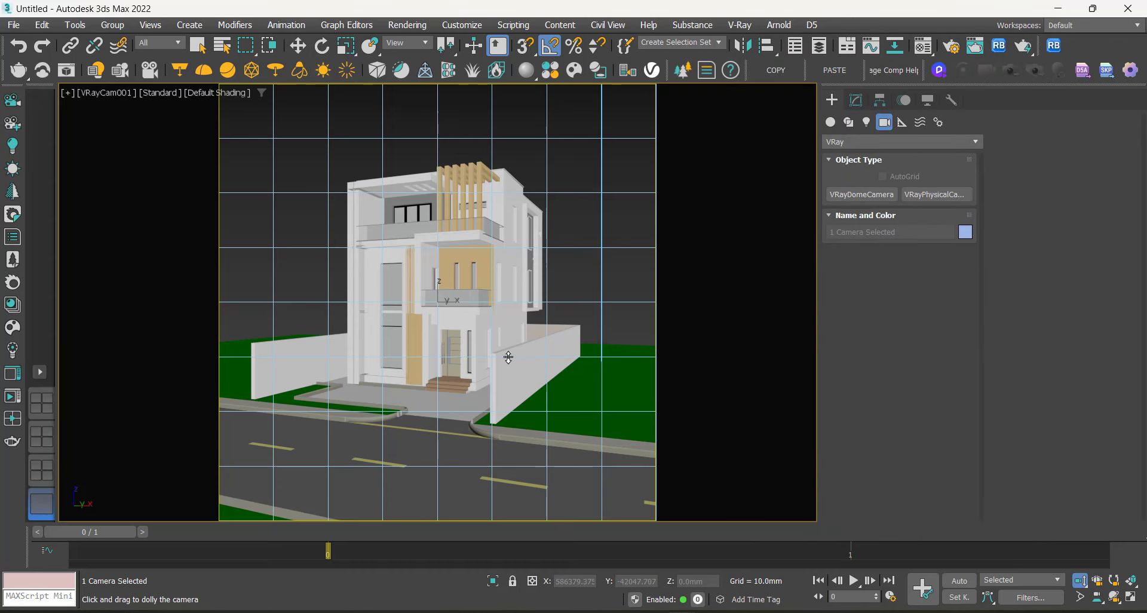
Step: Move the camera closer to the house and reframe it so the building fills the square safe frame
left_click_drag(515, 373, 520, 362)
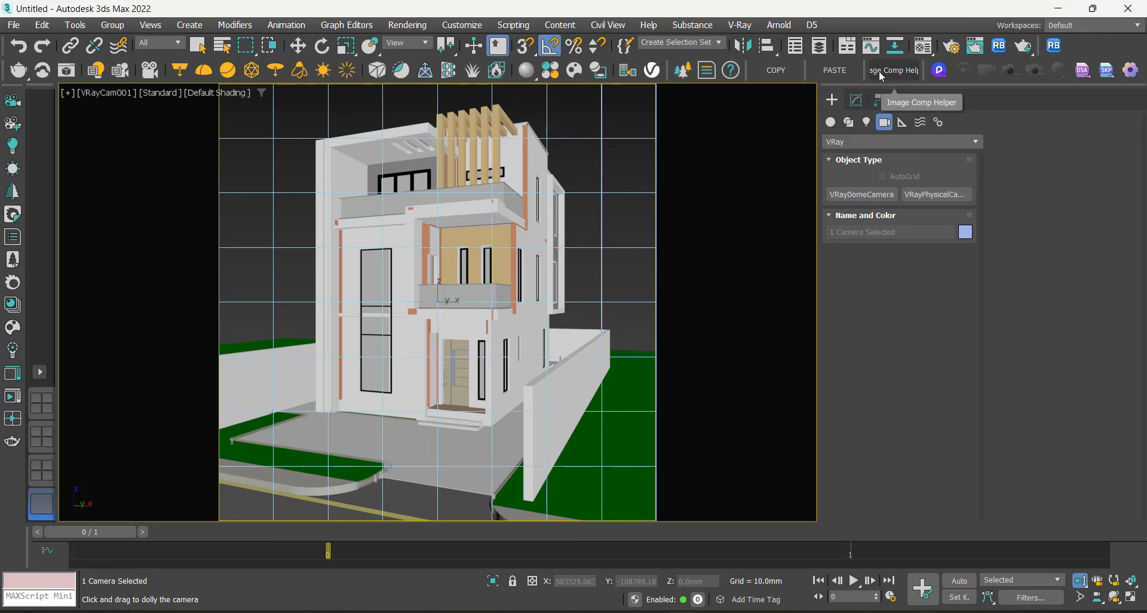
Step: Select the camera's target, move it higher, and reframe the house with more of the road in the foreground
left_click(110, 92)
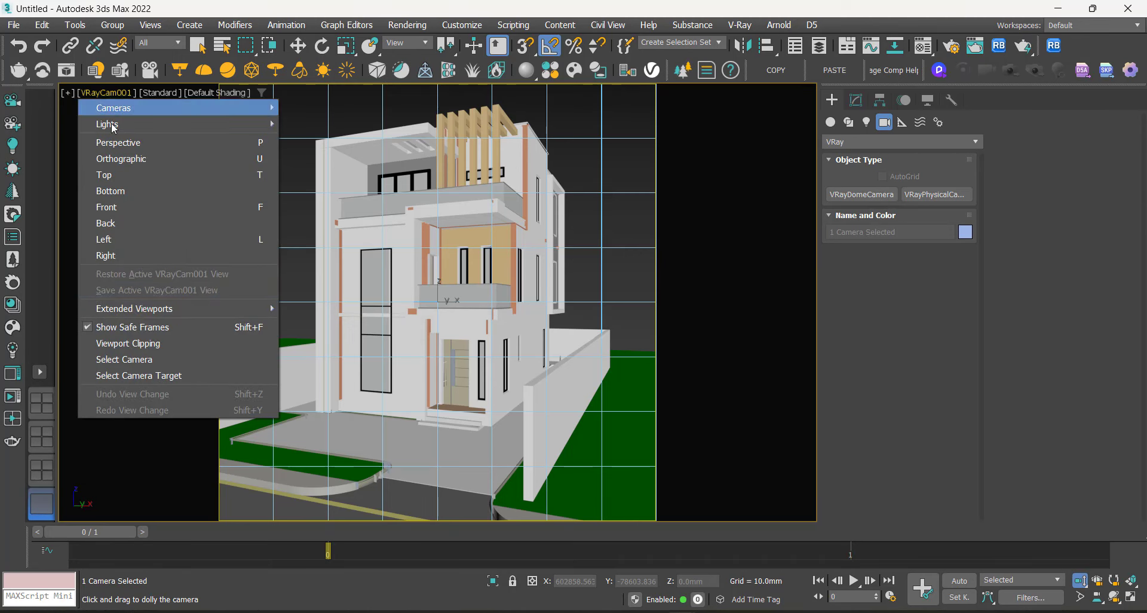
left_click(141, 375)
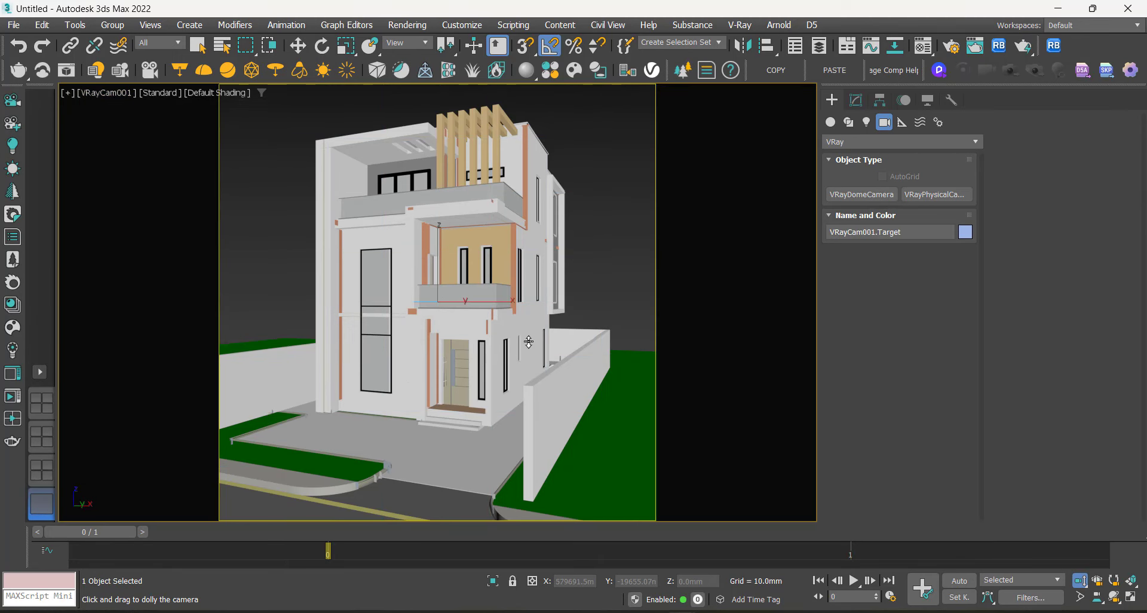
left_click(97, 93)
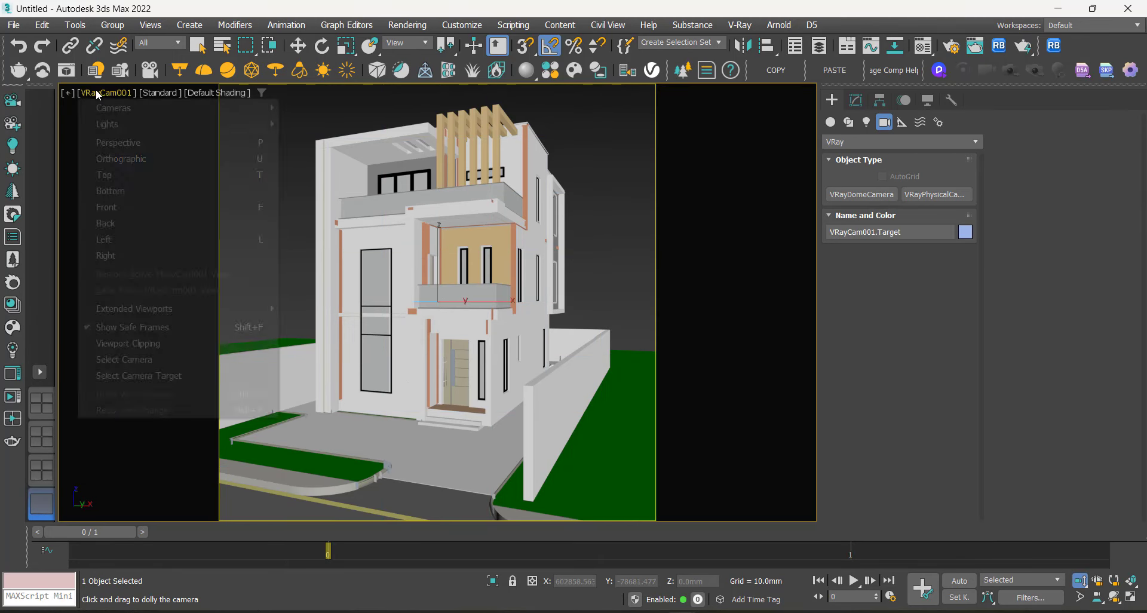
left_click(116, 377)
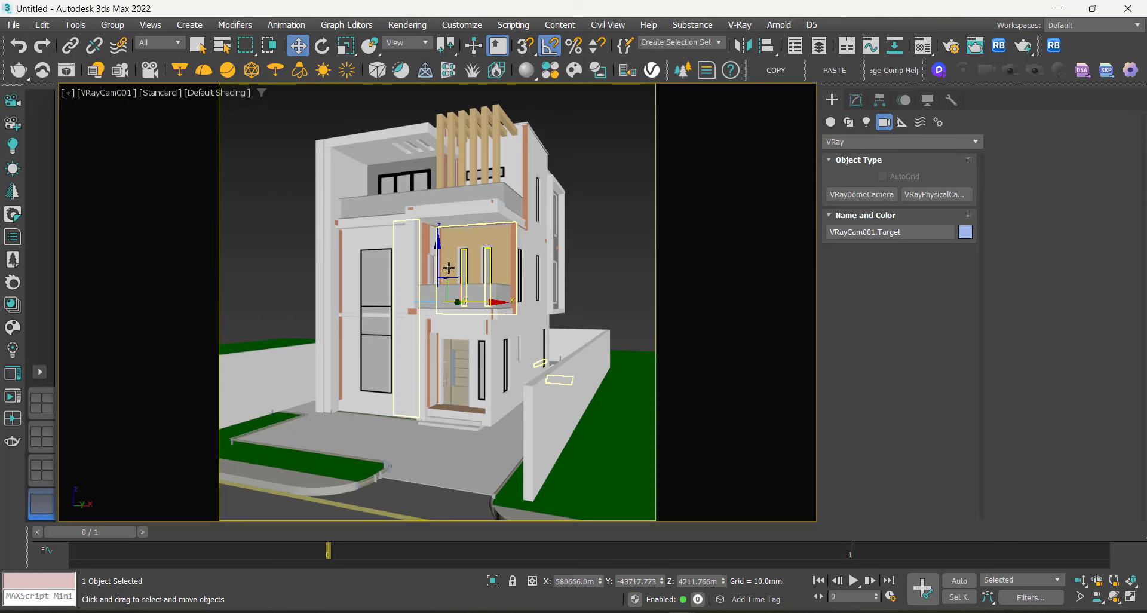
mouse_move(449, 268)
middle_mouse_down()
mouse_move(422, 314)
mouse_move(440, 301)
mouse_move(430, 274)
mouse_move(437, 298)
mouse_move(466, 306)
mouse_move(454, 257)
mouse_move(478, 265)
mouse_move(441, 265)
middle_mouse_up()
left_click_drag(439, 263, 436, 222)
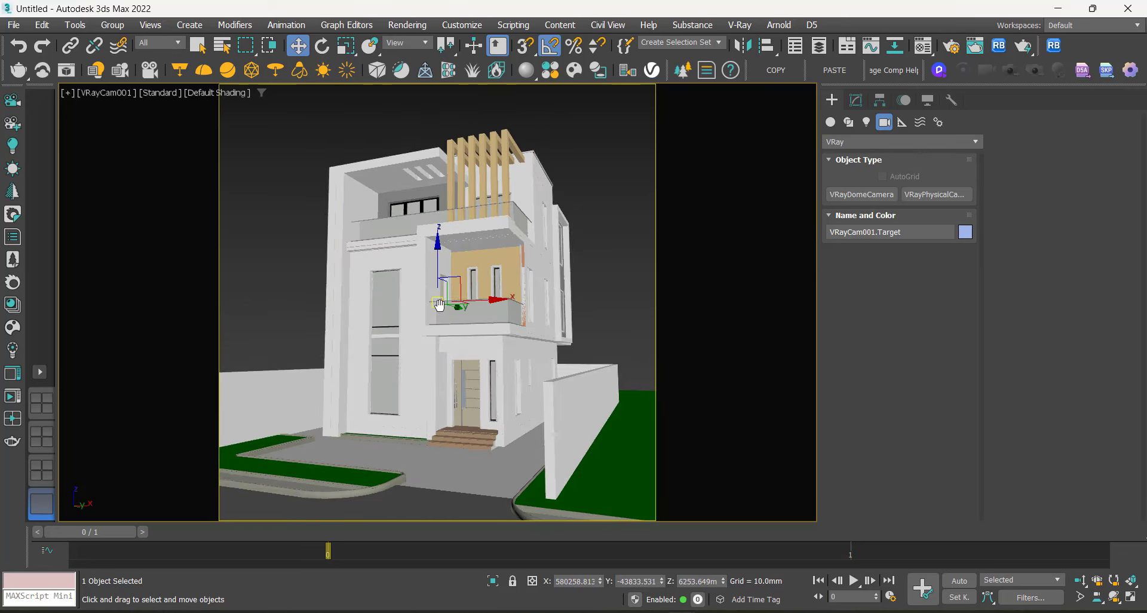
left_click_drag(439, 305, 439, 251)
middle_click_drag(446, 337, 475, 319)
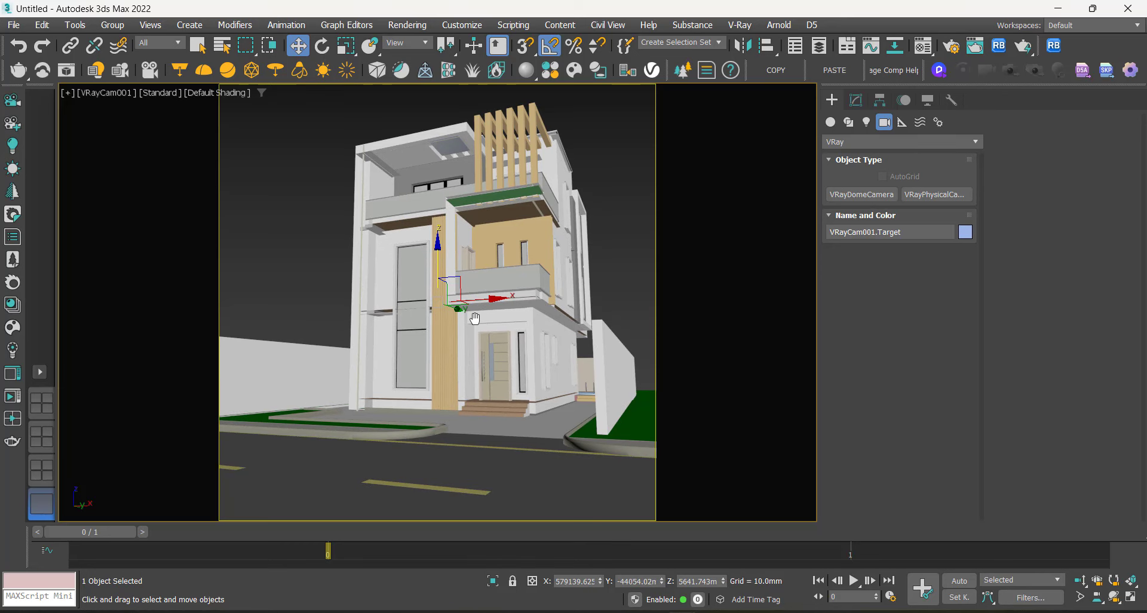
left_click(635, 186)
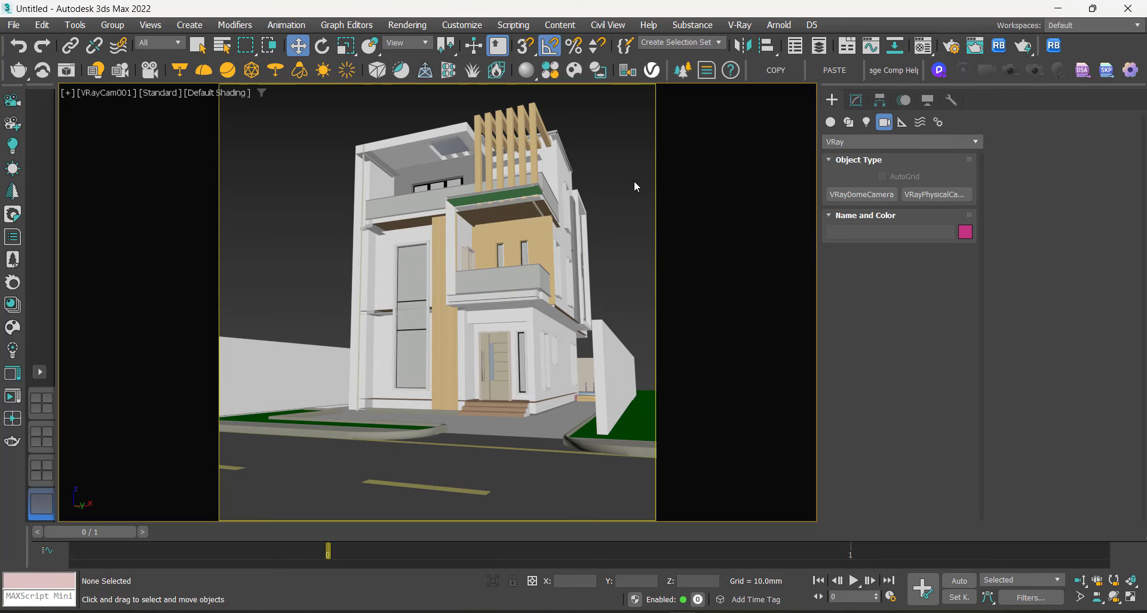
Step: Inspect the camera's position relative to the house in the front view
key("f")
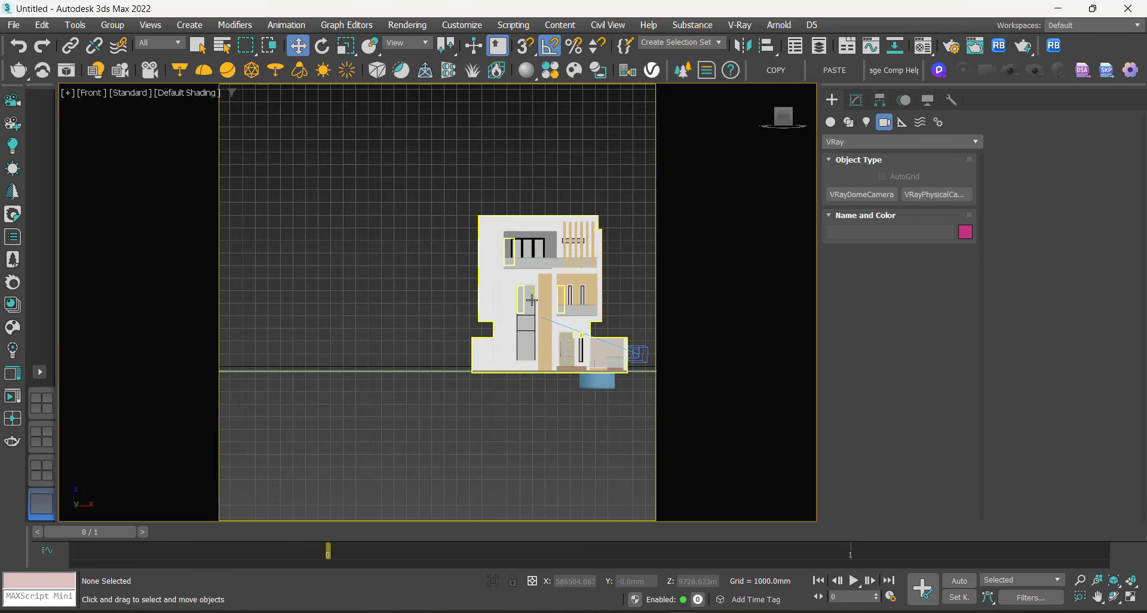
scroll(646, 353, "up", 2)
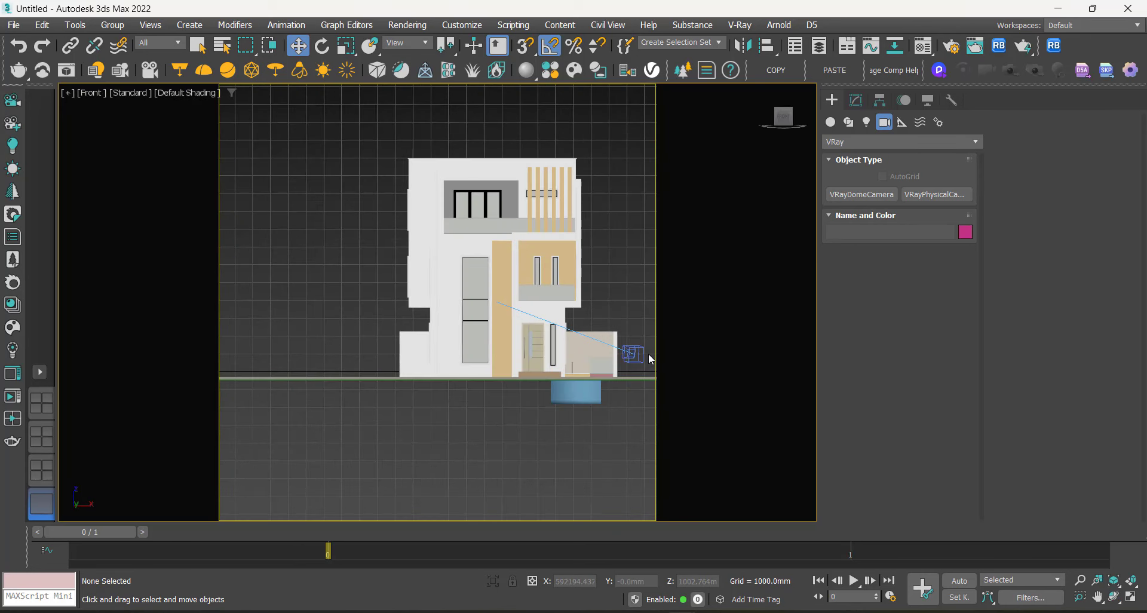
left_click(633, 355)
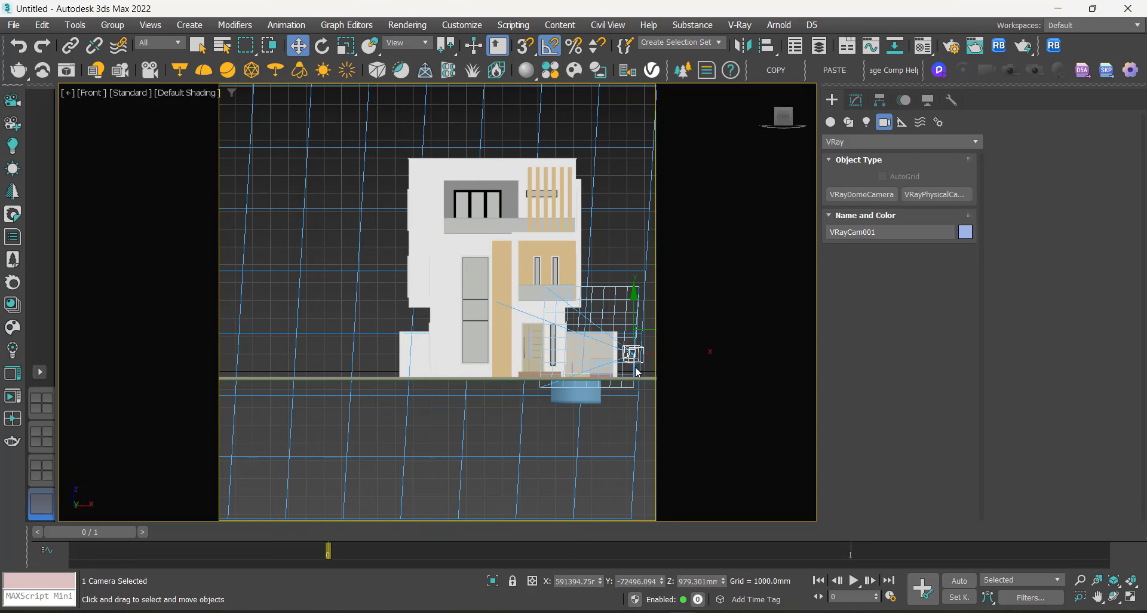
Step: Examine the camera's height above the ground and its distance from the house in the left view
key("l")
scroll(560, 366, "down", 6)
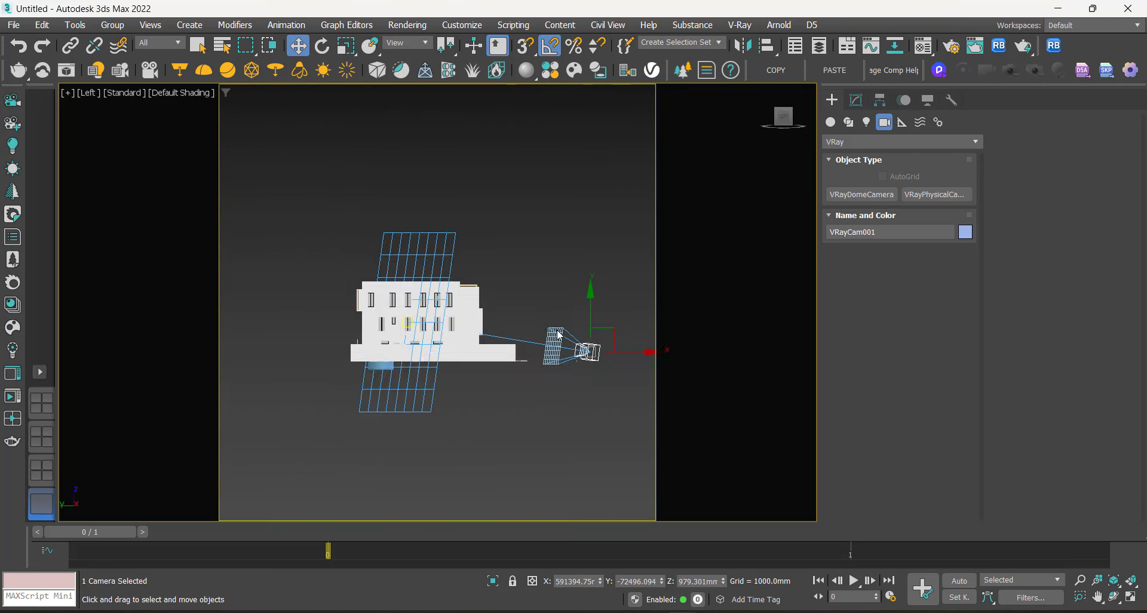
scroll(560, 330, "up", 3)
middle_click_drag(633, 370, 525, 334)
scroll(526, 334, "up", 5)
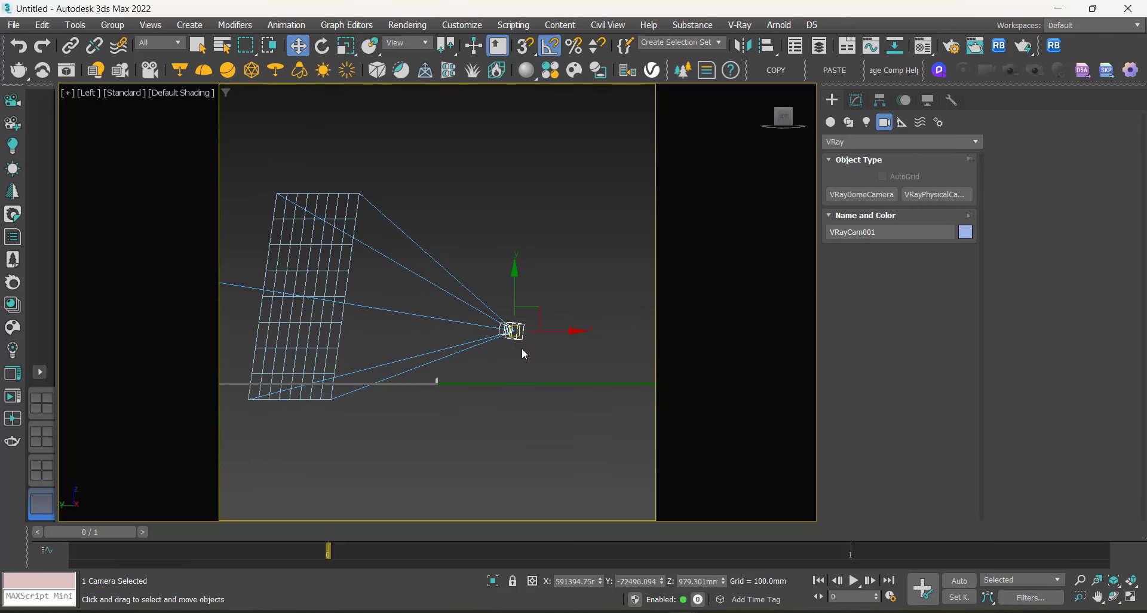
left_click(515, 334)
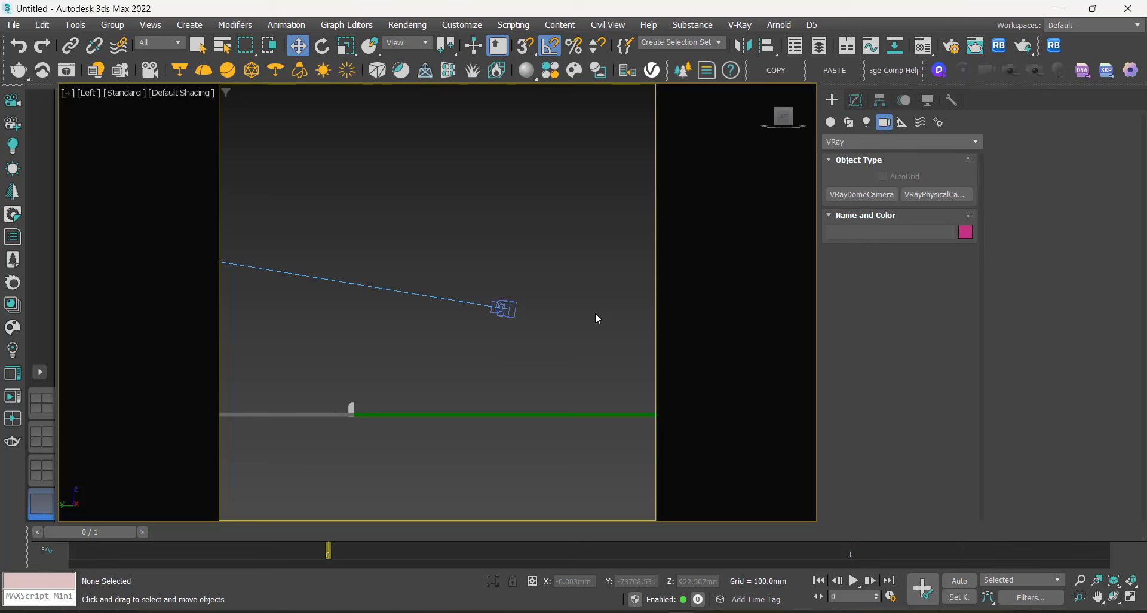
scroll(595, 313, "down", 5)
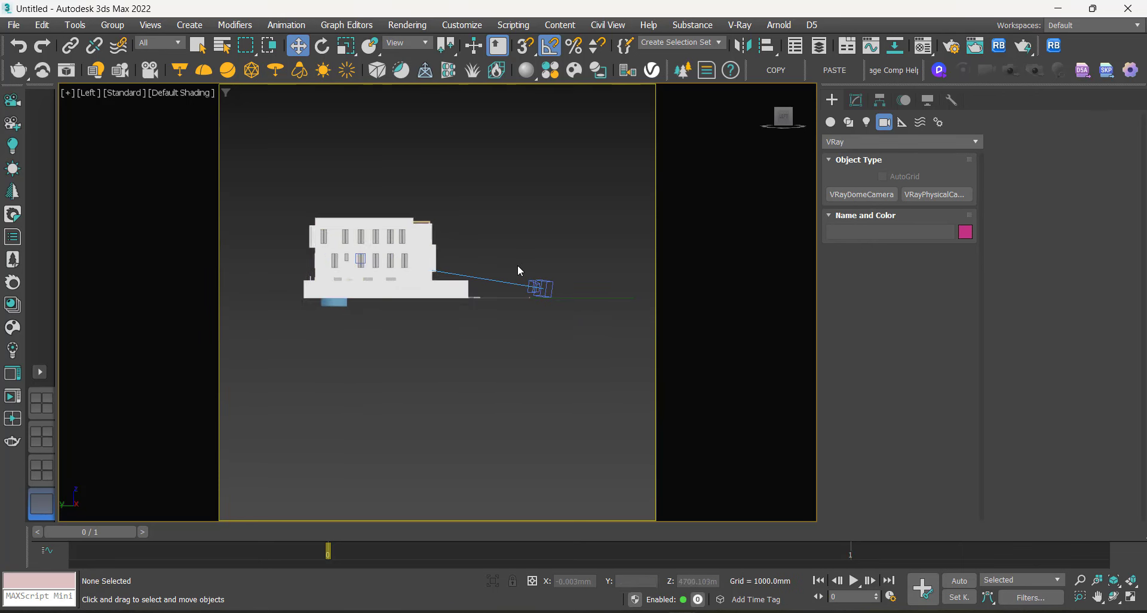
scroll(517, 264, "up", 5)
scroll(545, 309, "up", 2)
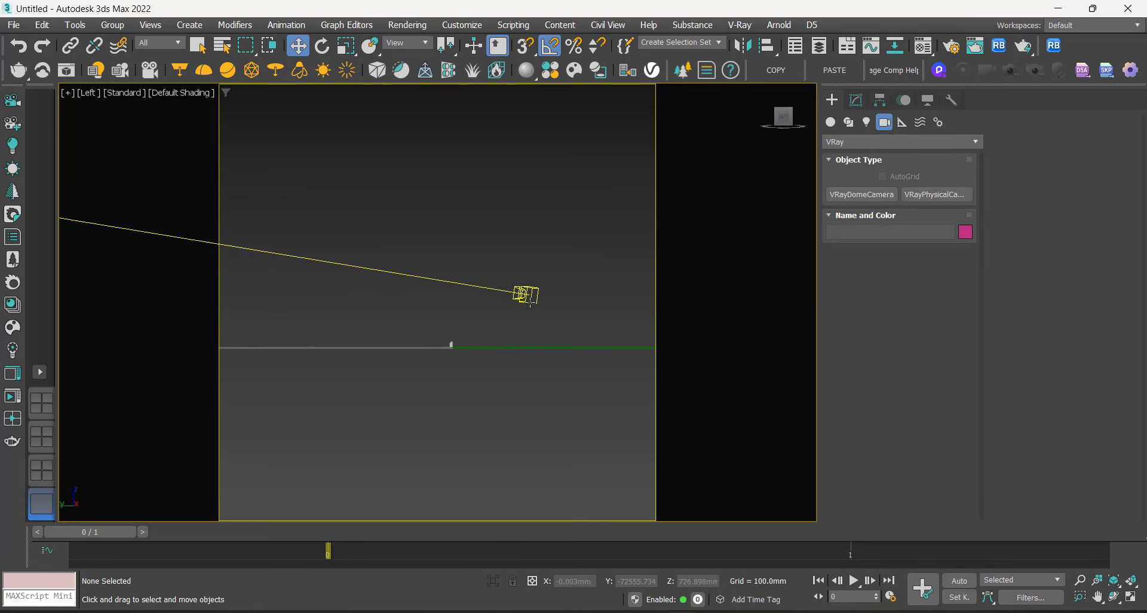
left_click(528, 300)
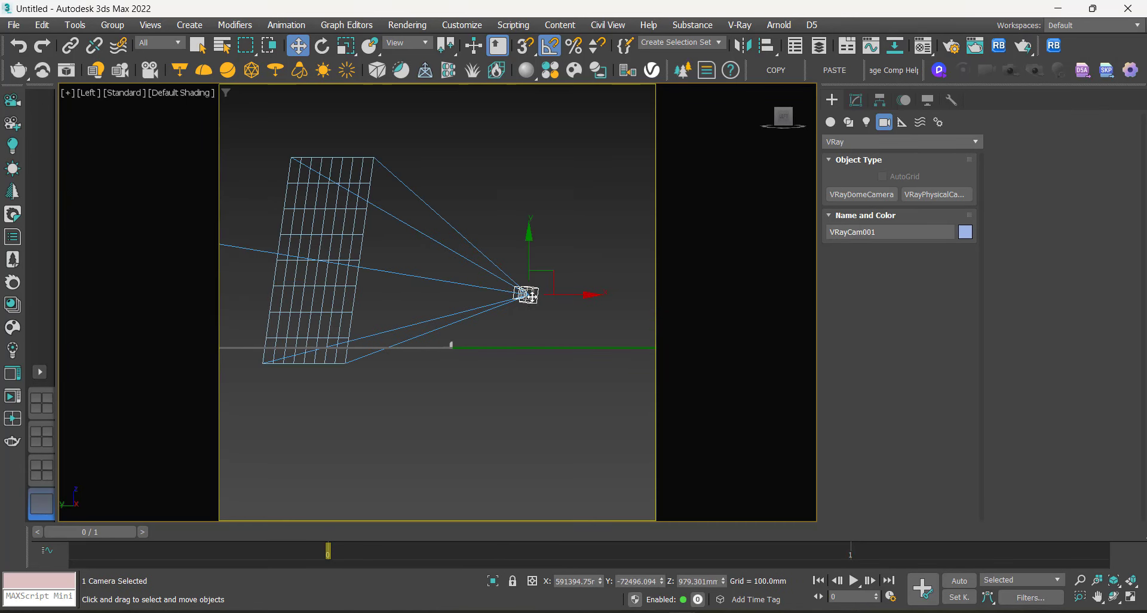
scroll(543, 332, "up", 2)
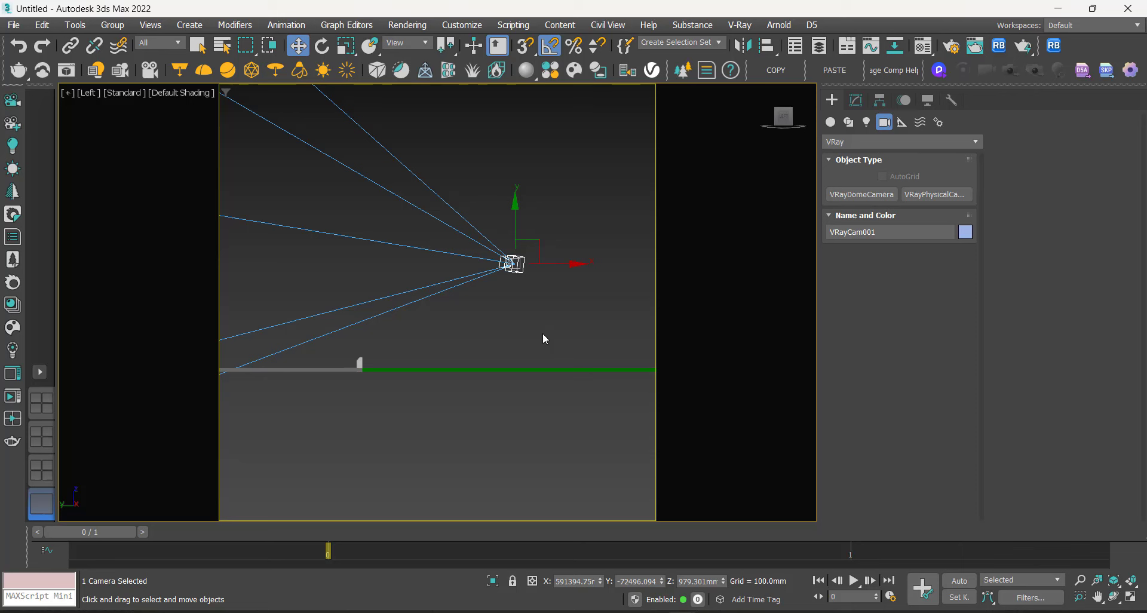
scroll(542, 334, "down", 3)
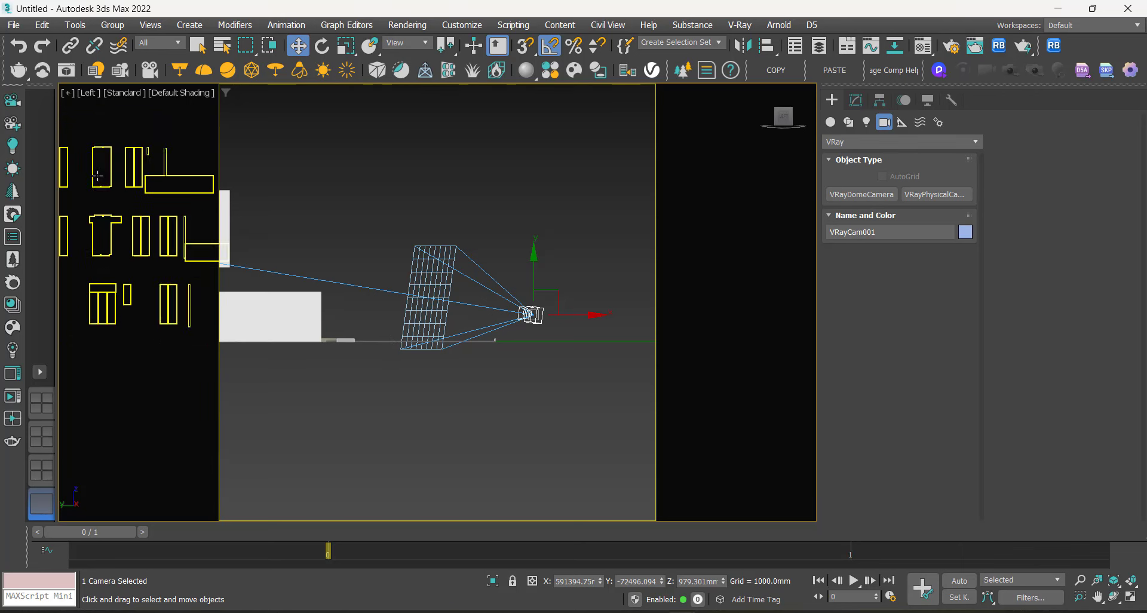
scroll(544, 317, "up", 5)
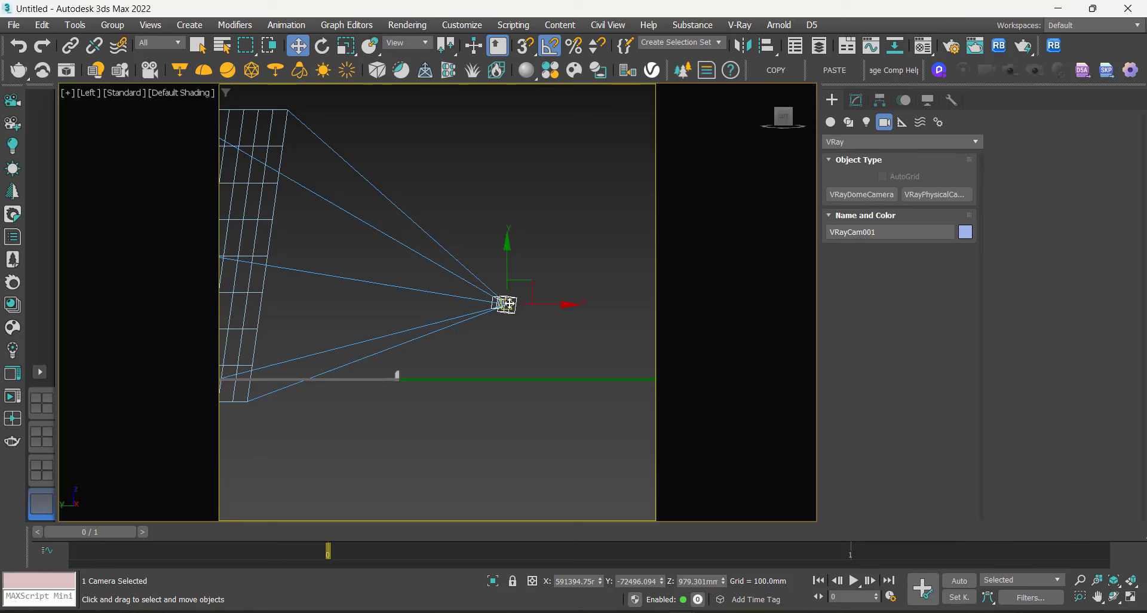
left_click(562, 350)
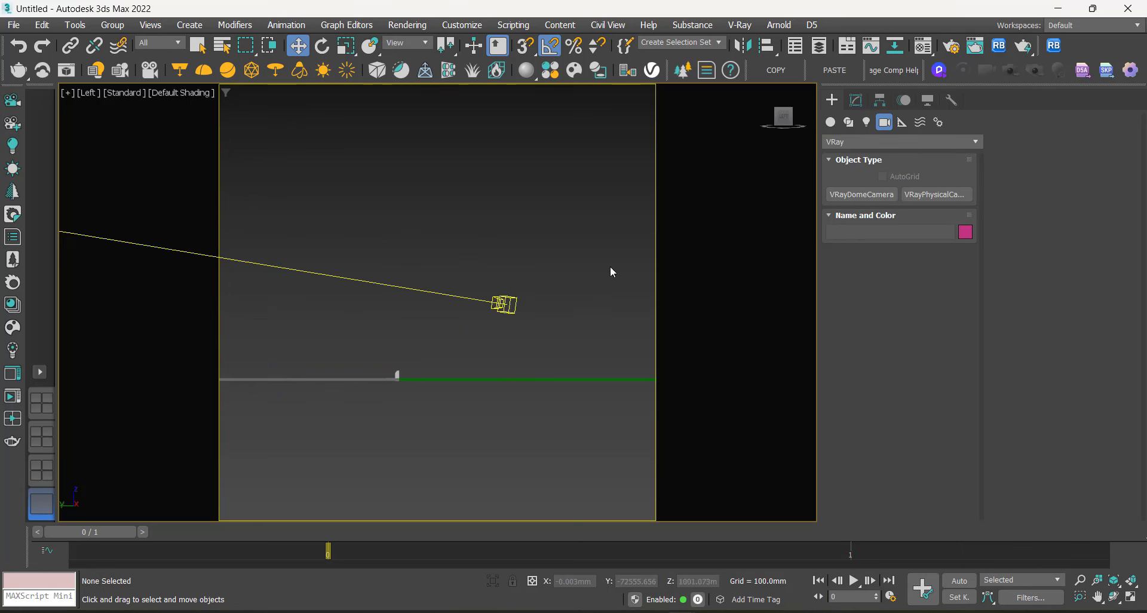
Step: Measure the camera's height with a vertical Tape helper between the ground line and the camera in the left view
left_click(902, 123)
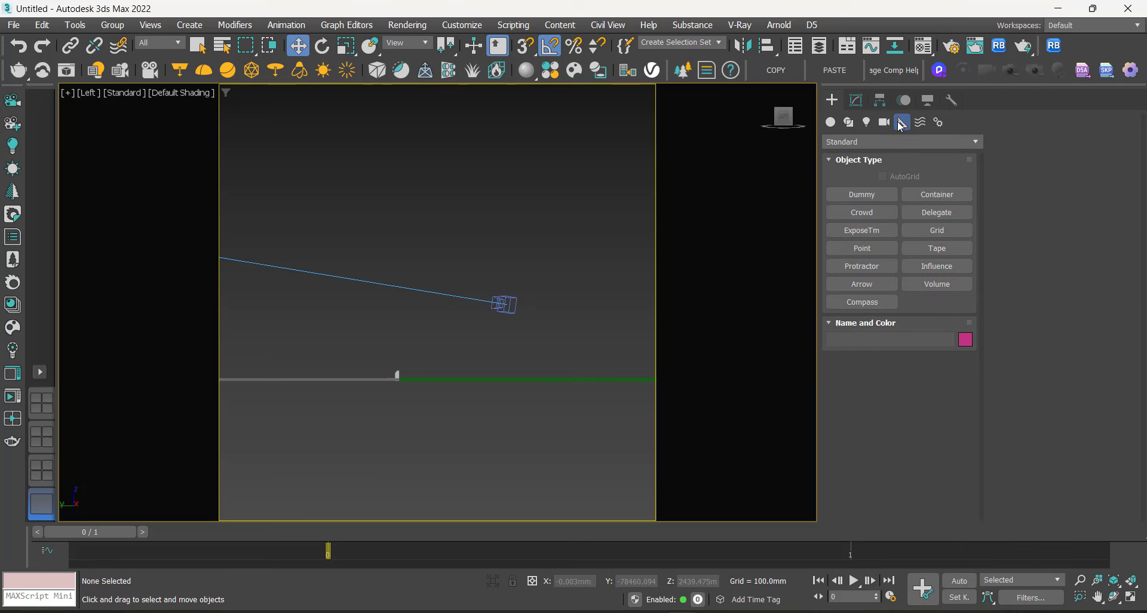
left_click(937, 249)
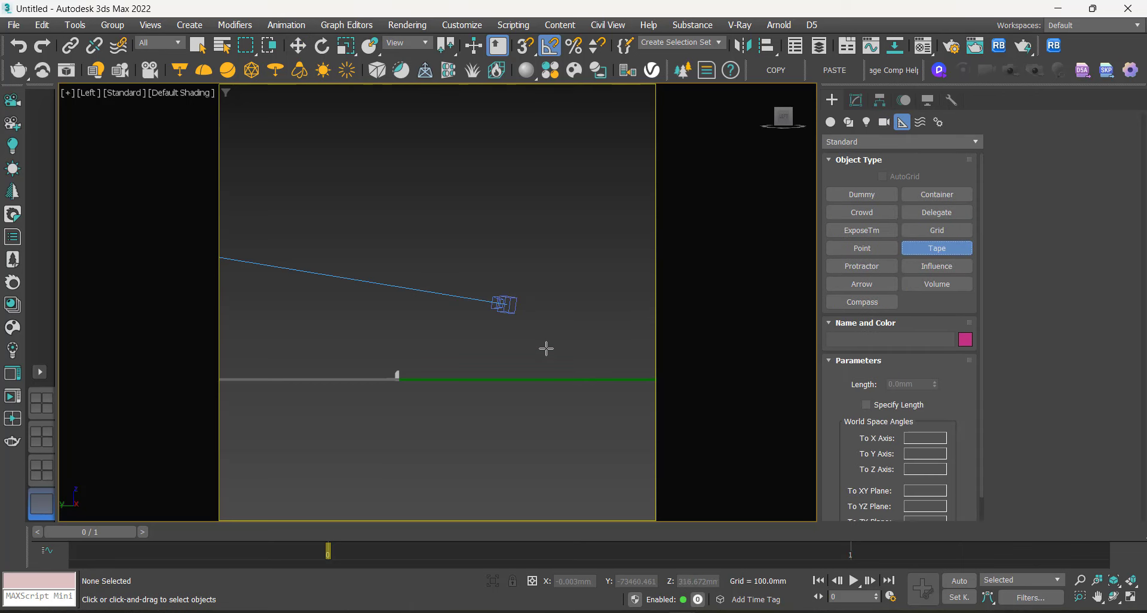
left_click(495, 235)
left_click_drag(494, 235, 494, 367)
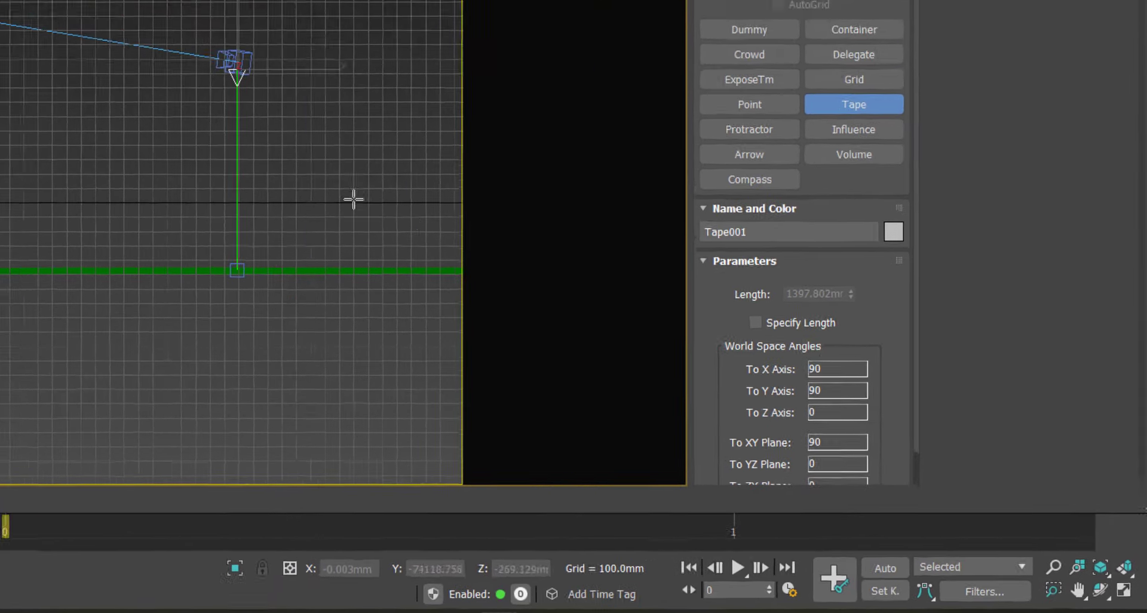
key("w")
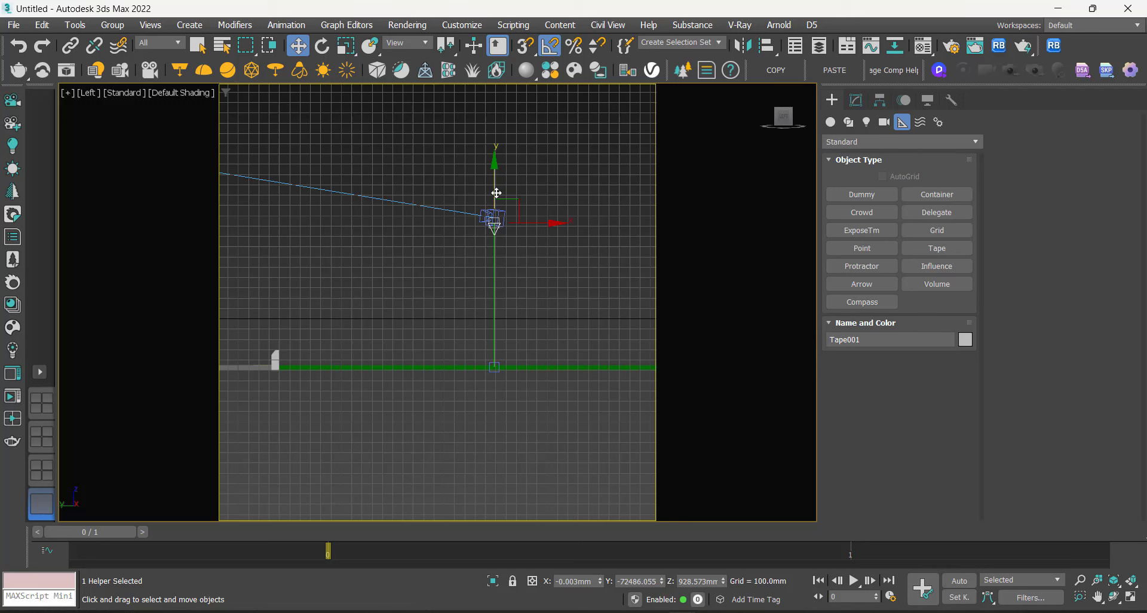
left_click(542, 198)
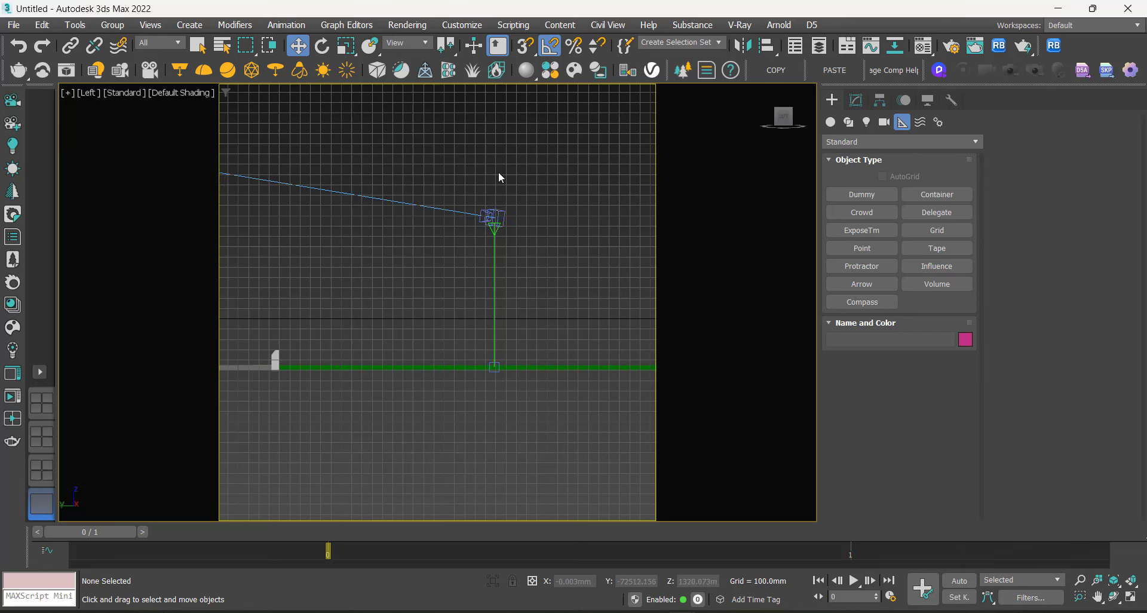
Step: Review the display unit scale, keep it on metric Millimeters, and open the system unit setup
left_click(477, 27)
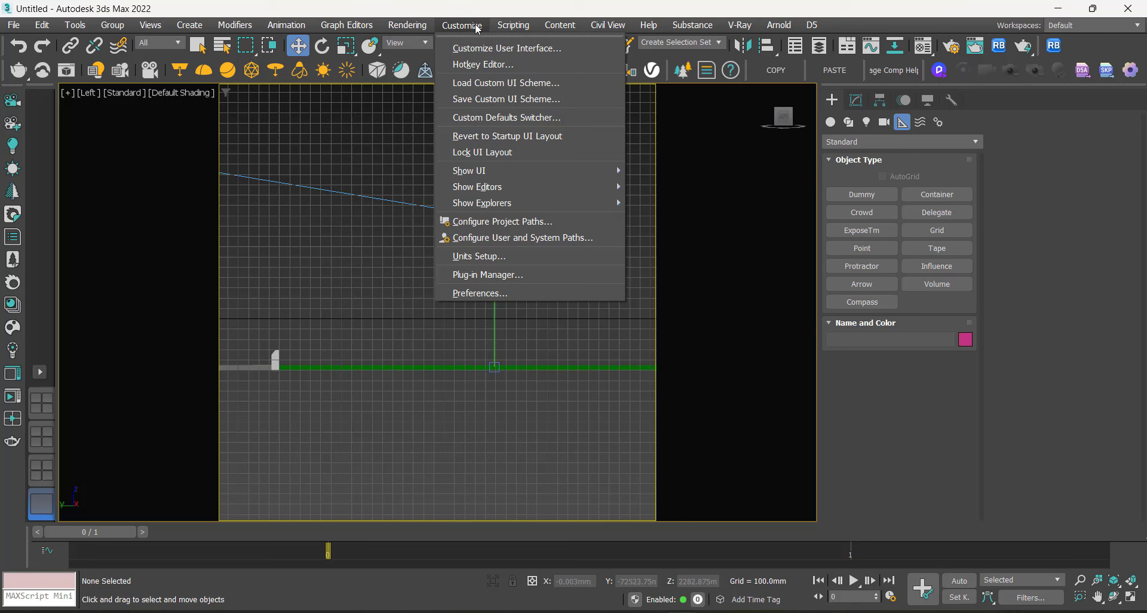
left_click(488, 263)
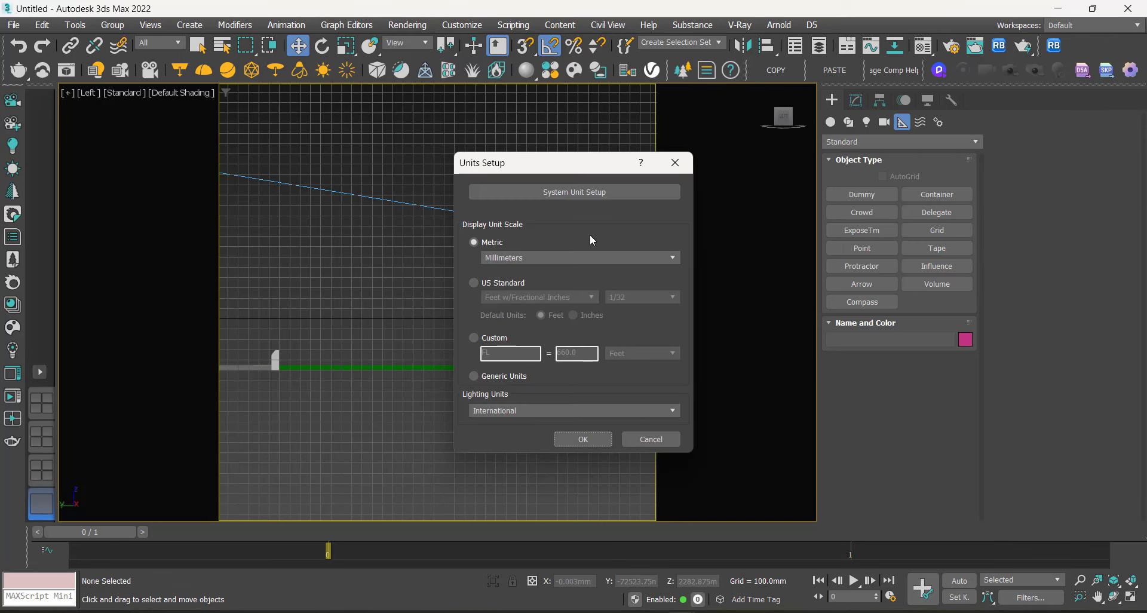
left_click(572, 259)
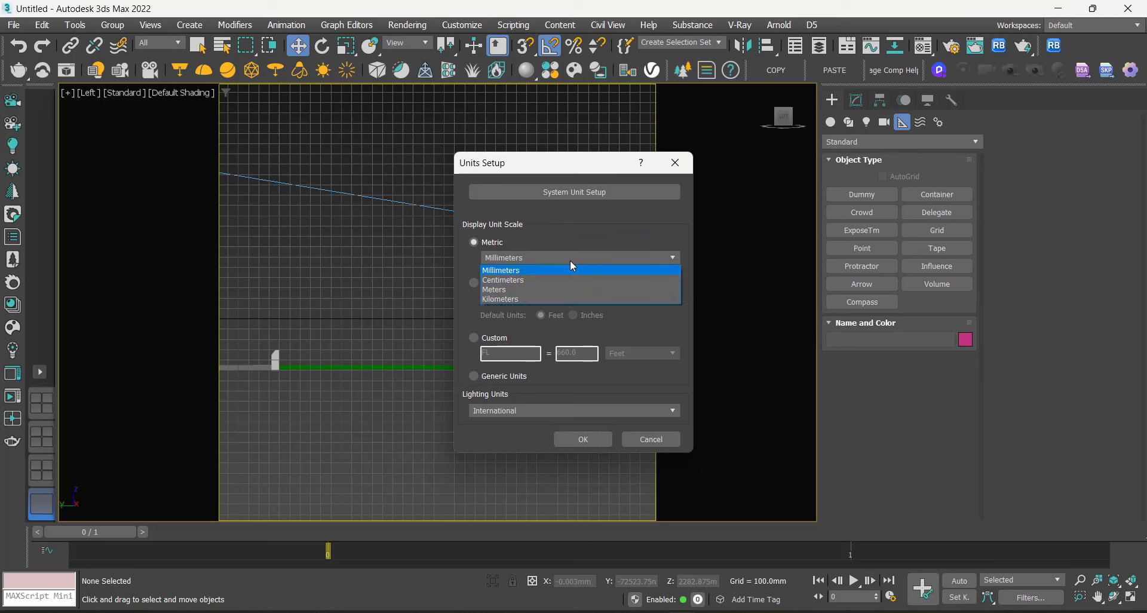
left_click(501, 270)
left_click(574, 200)
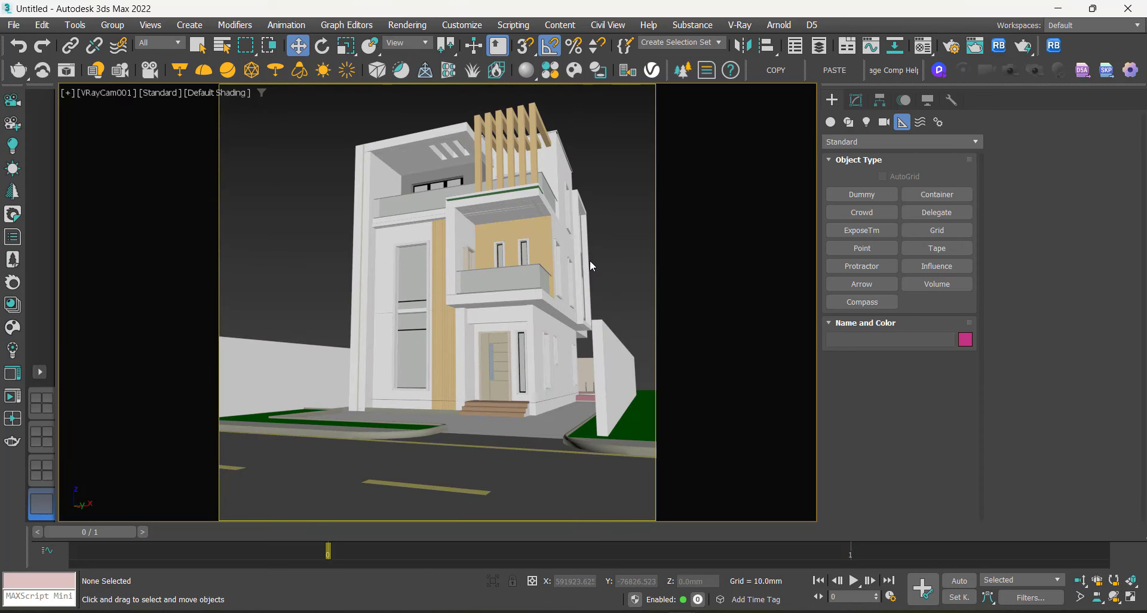
Step: Select the camera of the house view, set its vertical shift to -0.09, and enable automatic vertical tilt
middle_click_drag(590, 249, 589, 237)
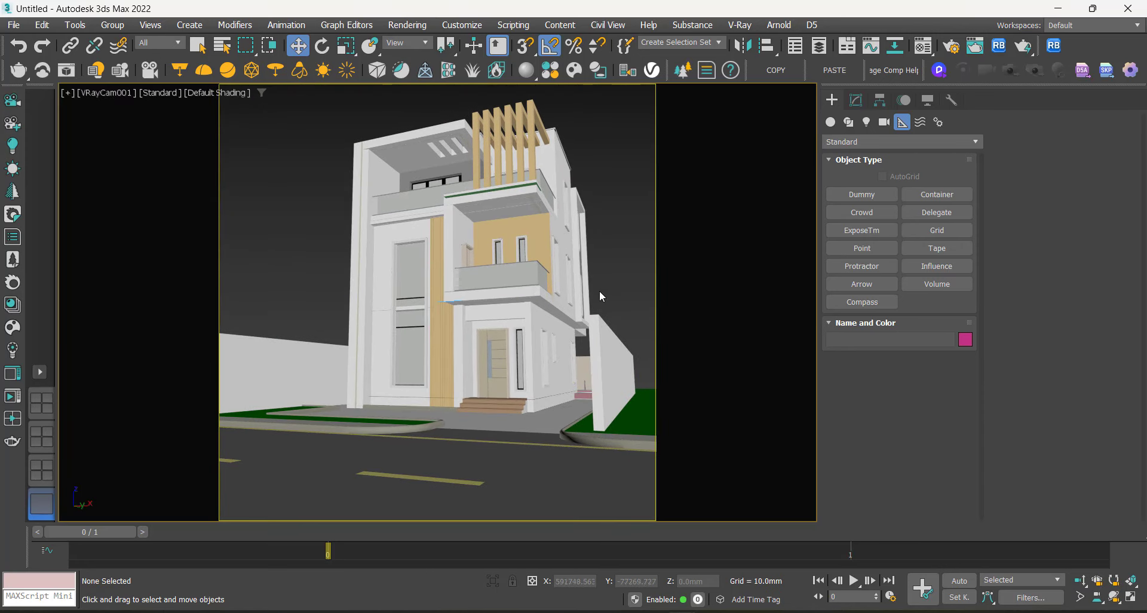
left_click(99, 91)
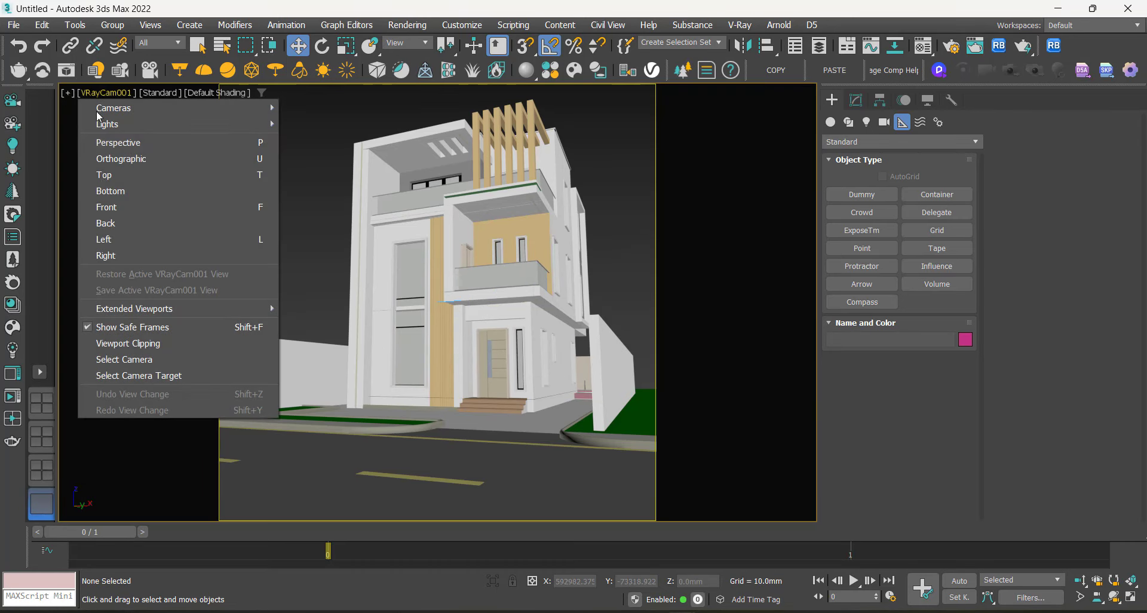
left_click(120, 360)
left_click(855, 99)
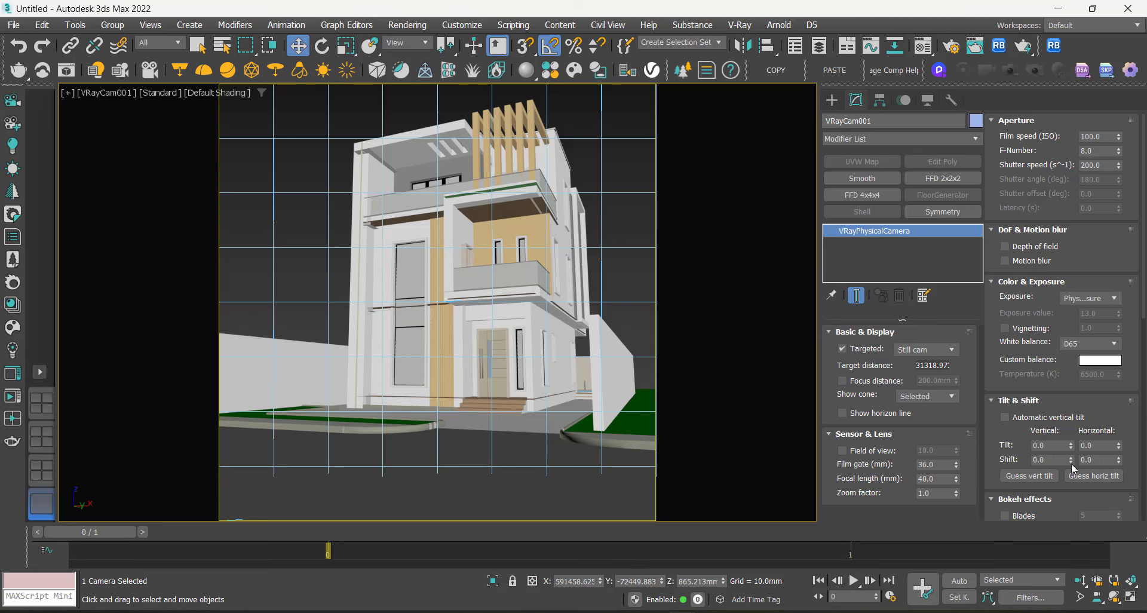
left_click_drag(1071, 464, 1071, 463)
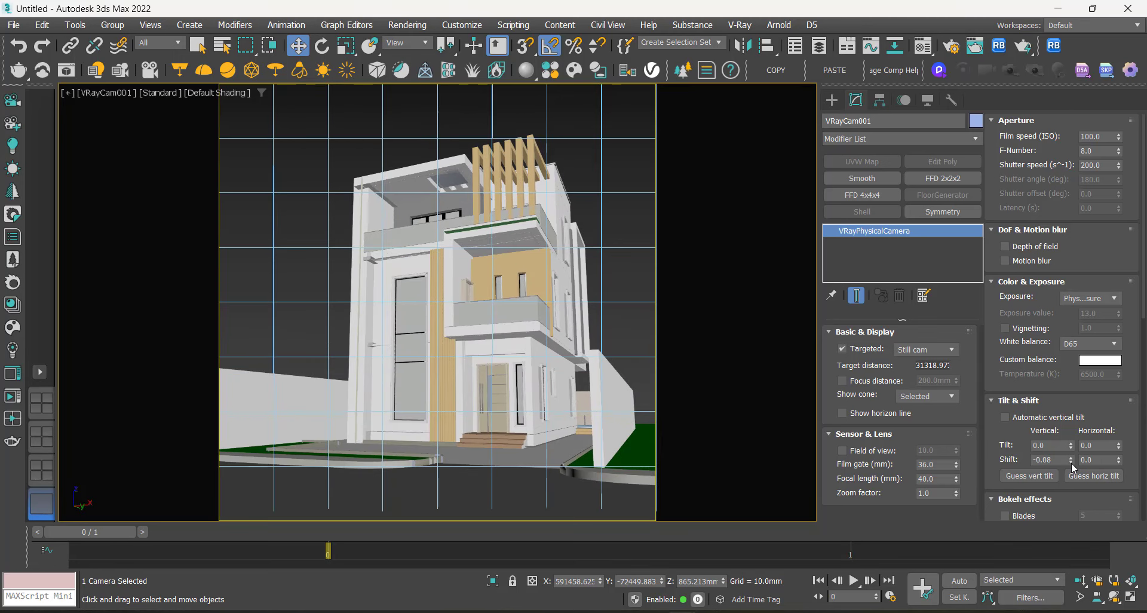
left_click(1070, 462)
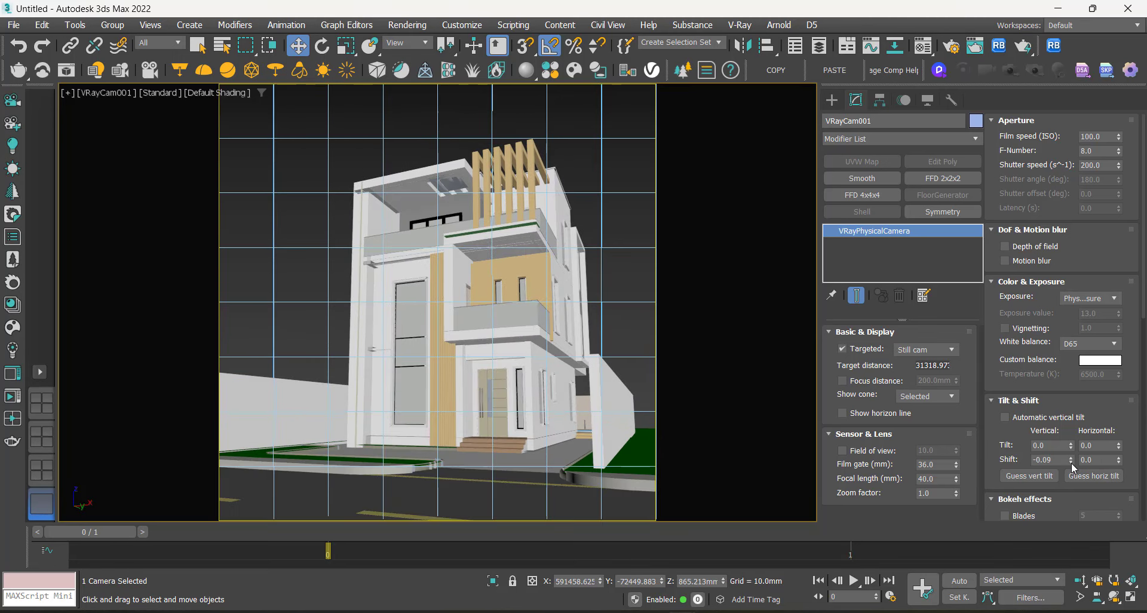
left_click(1005, 417)
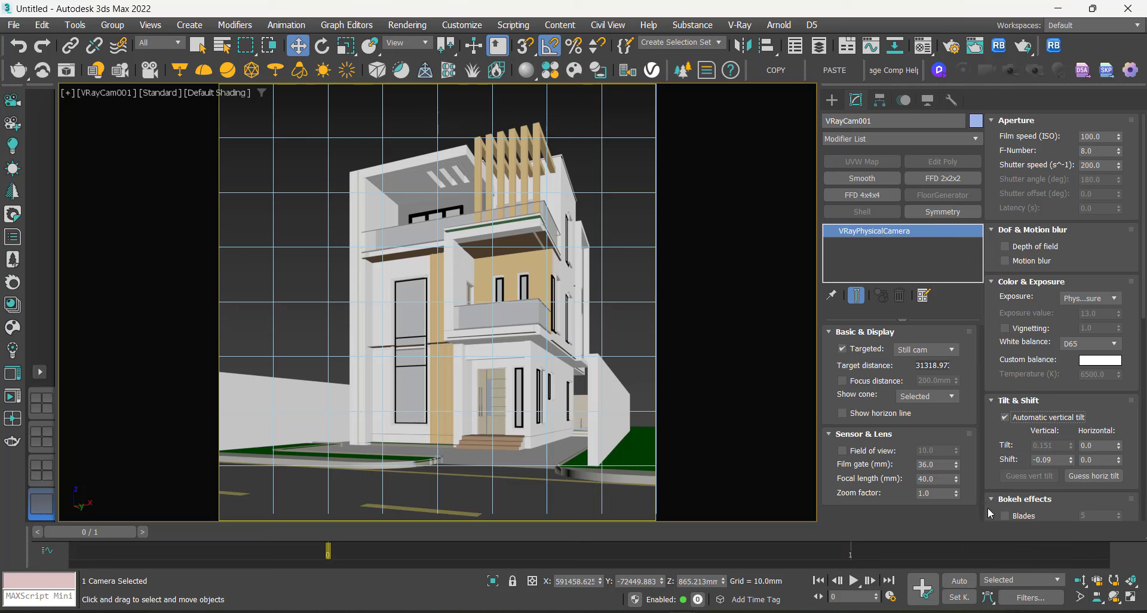
Step: Set the camera's film gate to 31.815 mm and vertical shift to -0.12, and pan it slightly to reframe the house
left_click_drag(956, 462, 956, 467)
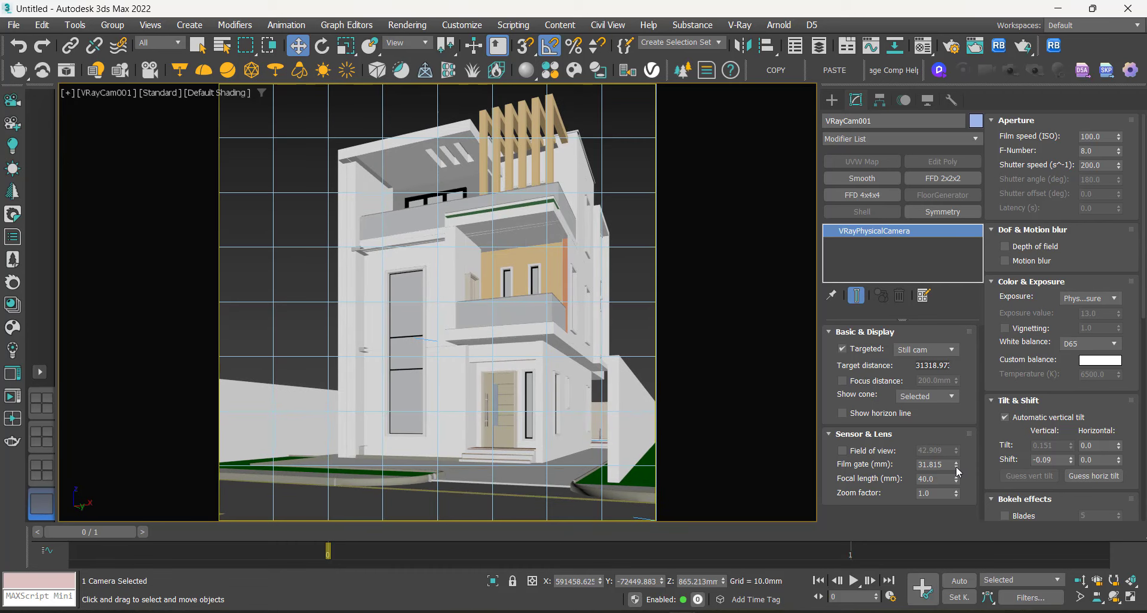
left_click(1071, 463)
left_click(1070, 461)
left_click(1070, 462)
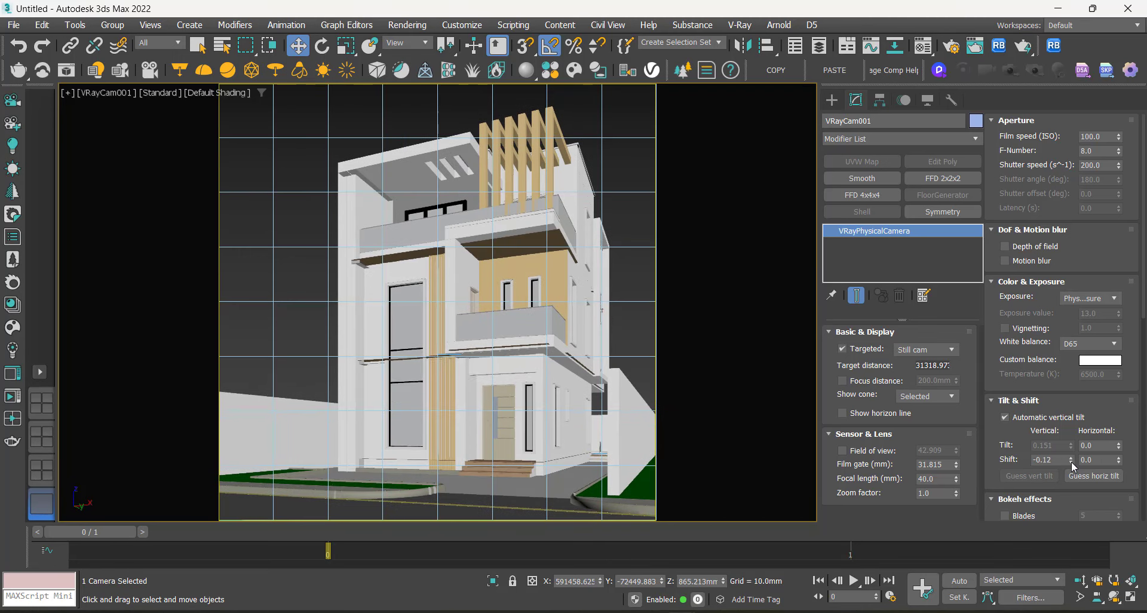
middle_click_drag(692, 424, 694, 425)
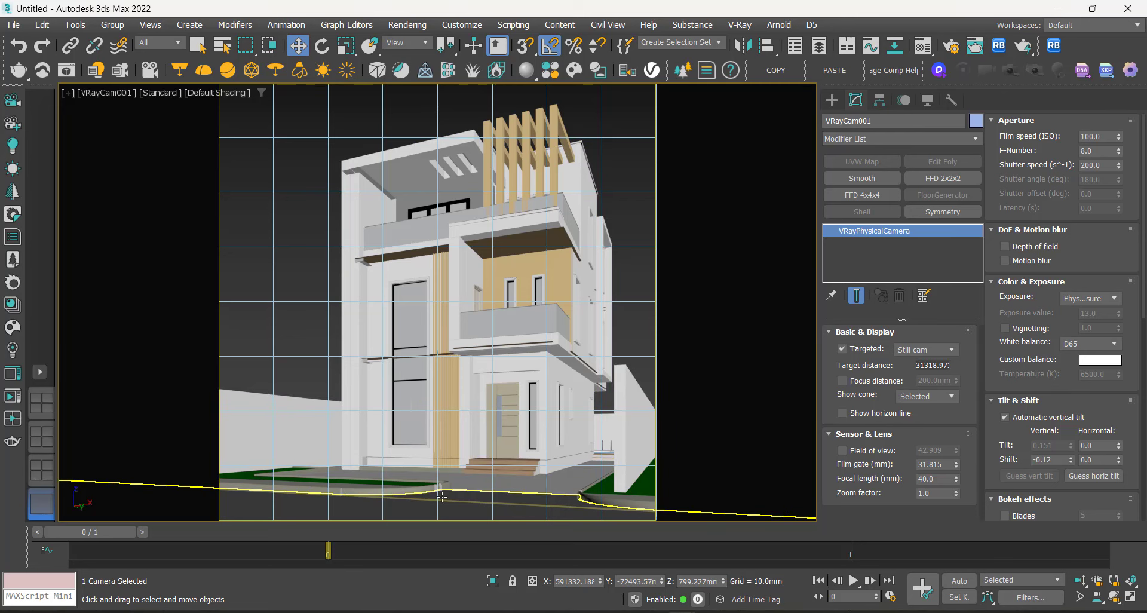
Step: Open Image Comp Helper, overlay the Rule of Thirds and Golden Spiral guides on the camera view, and deselect the camera
left_click(830, 102)
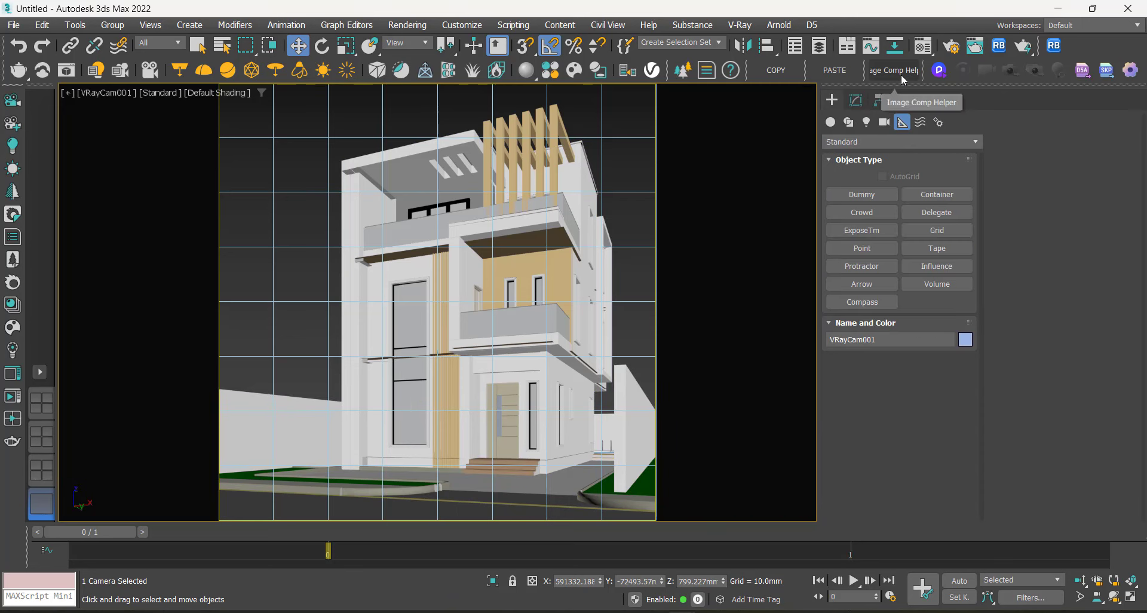
left_click(901, 74)
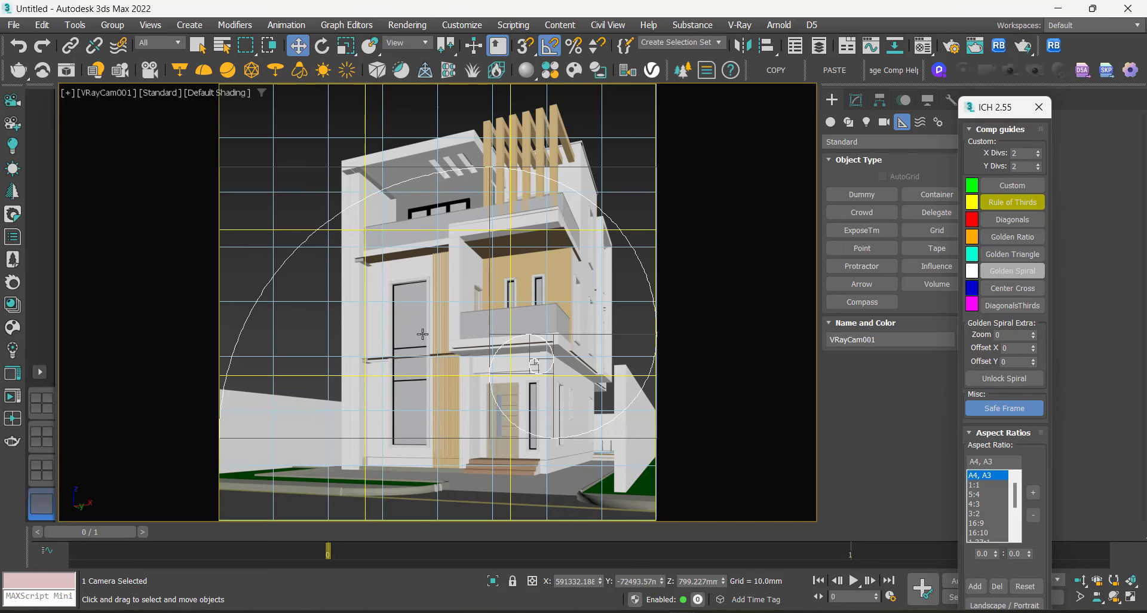
left_click(303, 152)
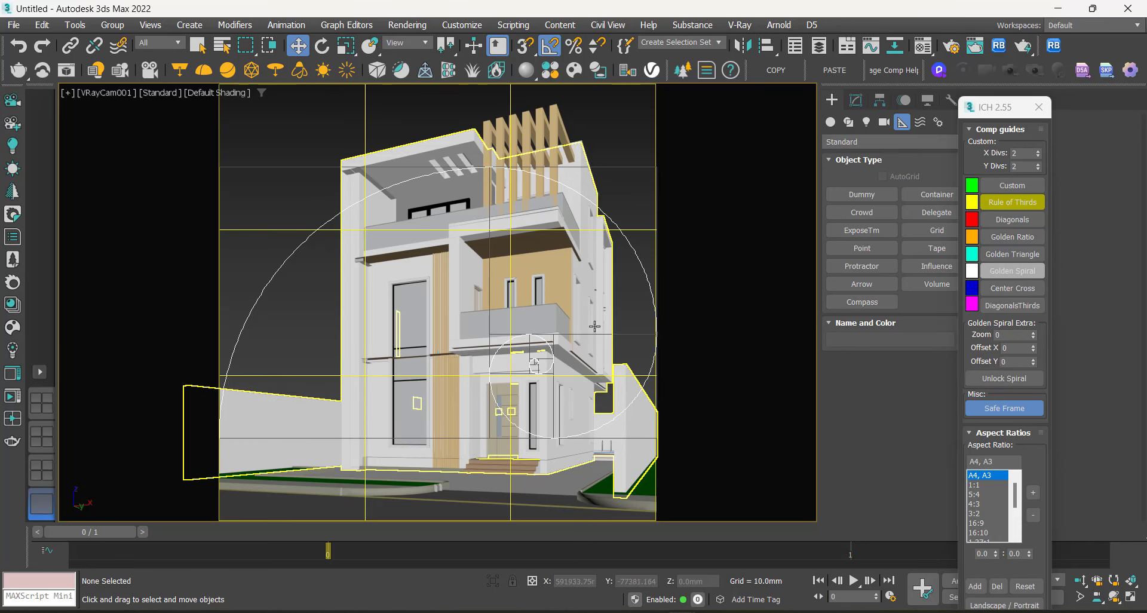
Step: Select the camera's target and move it along the X axis to shift the house within the frame
left_click(104, 93)
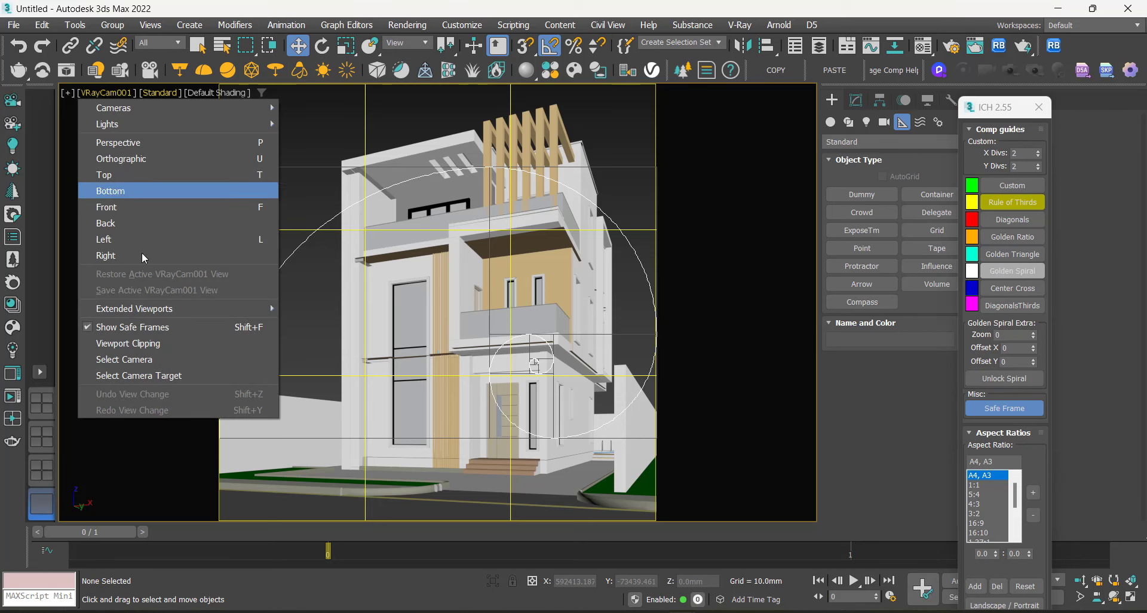
left_click(141, 376)
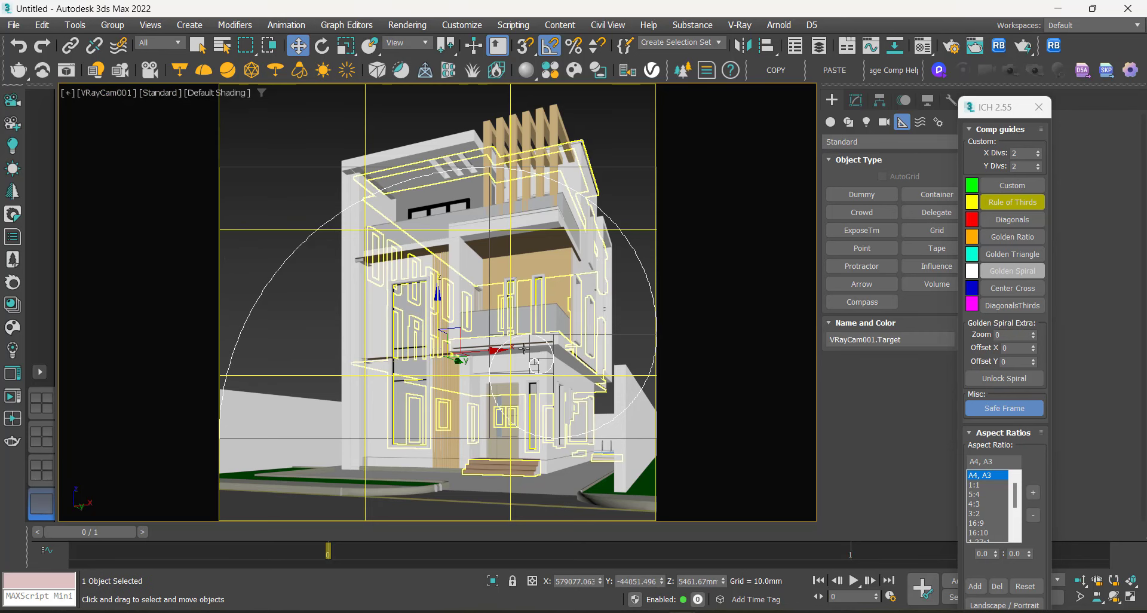
left_click_drag(480, 353, 444, 342)
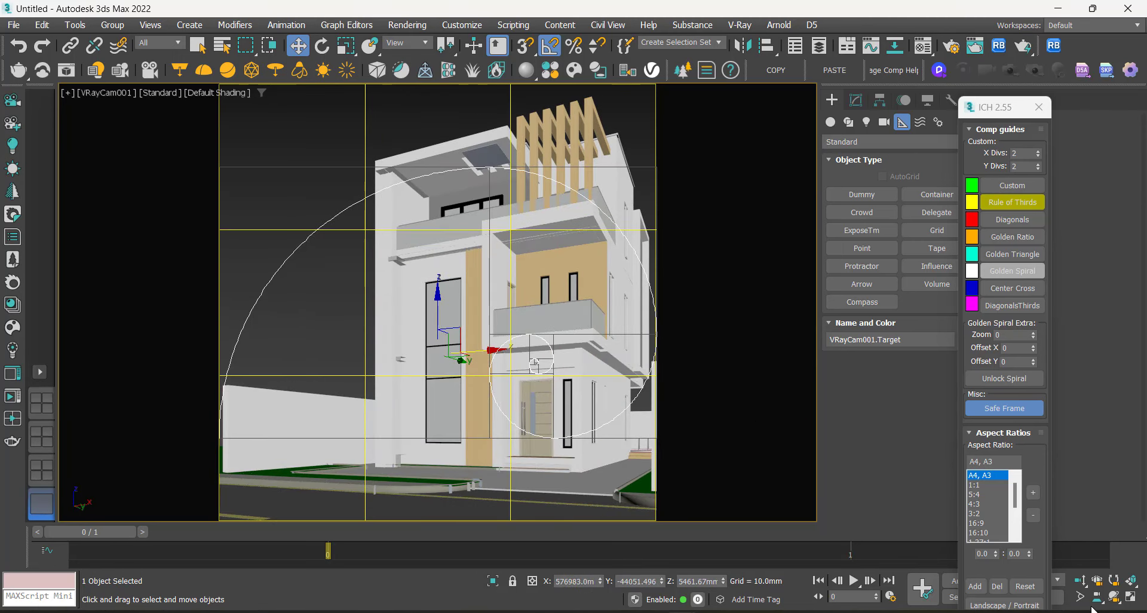
Step: Orbit the camera to show more of the house's side facade, and dolly it back slightly
left_click(1113, 596)
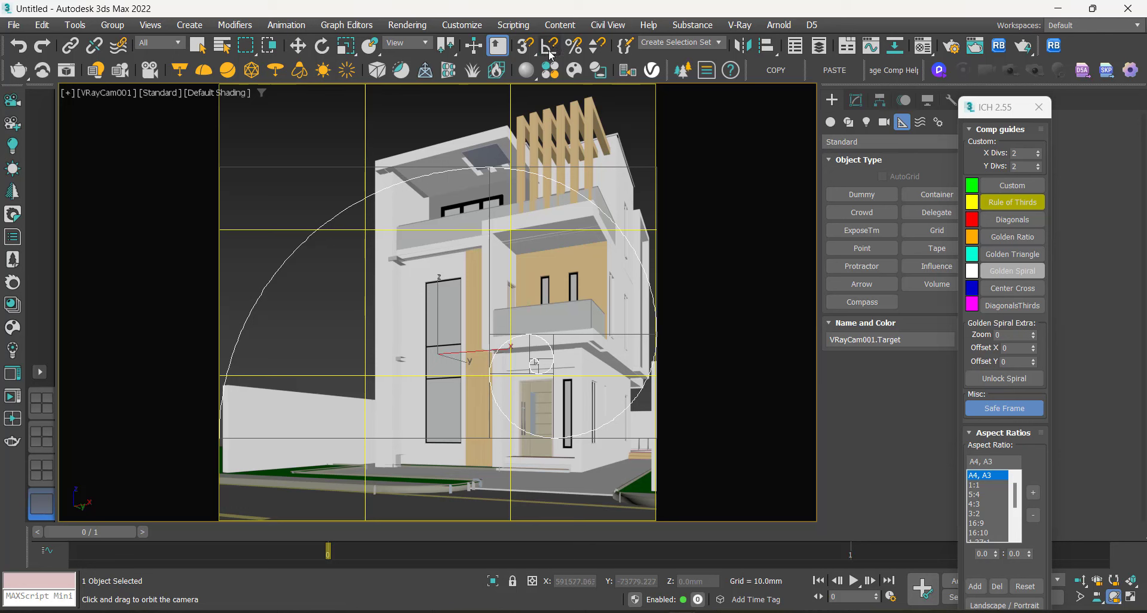
mouse_move(622, 474)
left_mouse_down()
mouse_move(604, 471)
mouse_move(616, 463)
left_mouse_up()
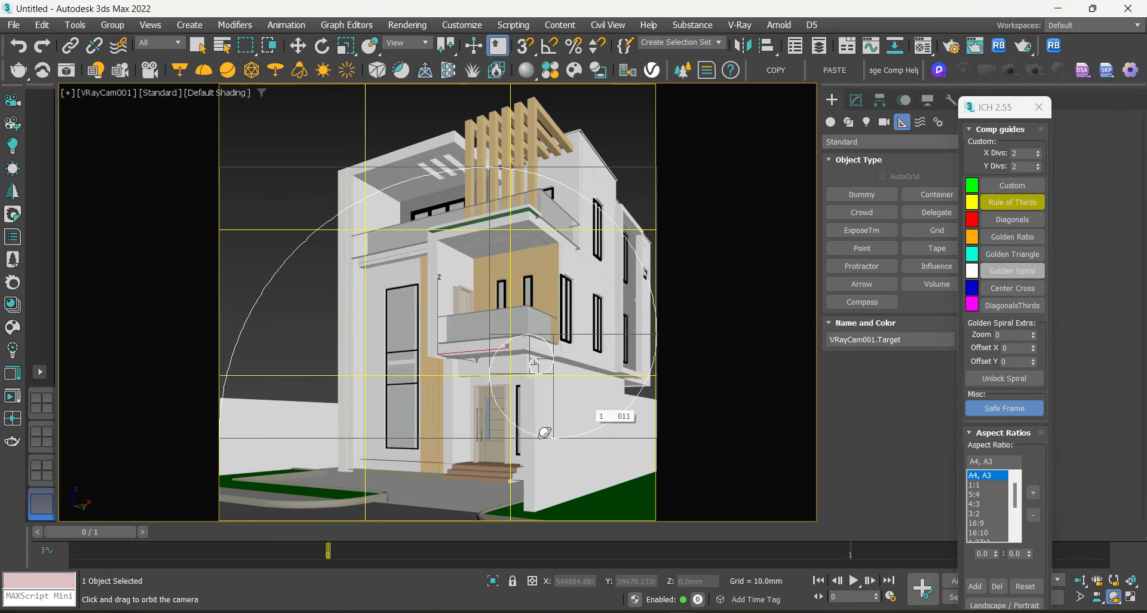
left_click_drag(515, 447, 519, 448)
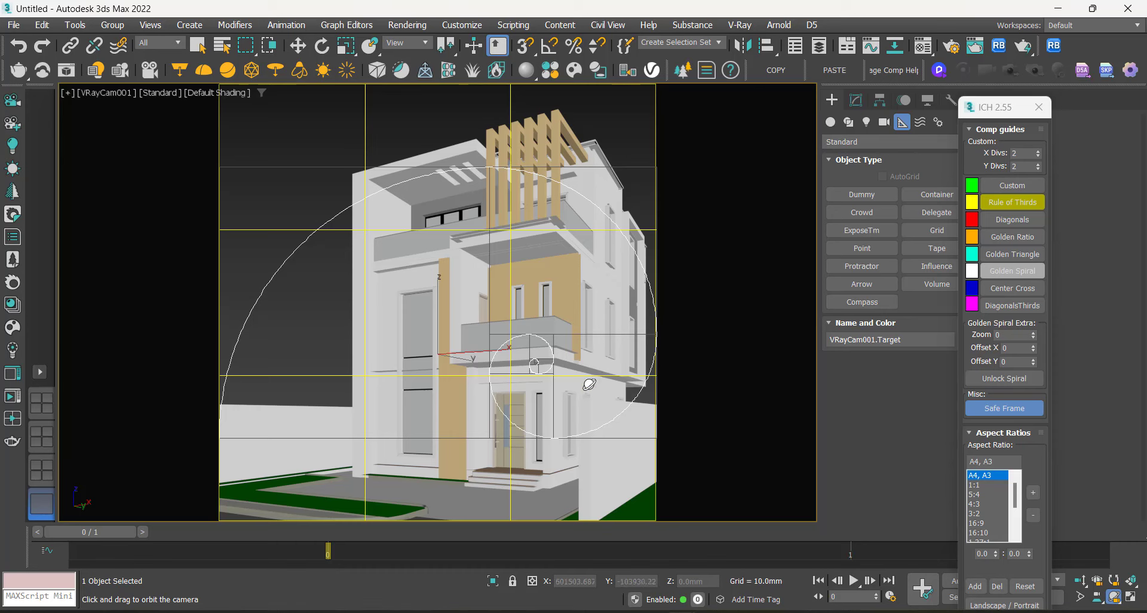
mouse_move(588, 379)
left_mouse_down()
mouse_move(616, 376)
mouse_move(604, 377)
left_mouse_up()
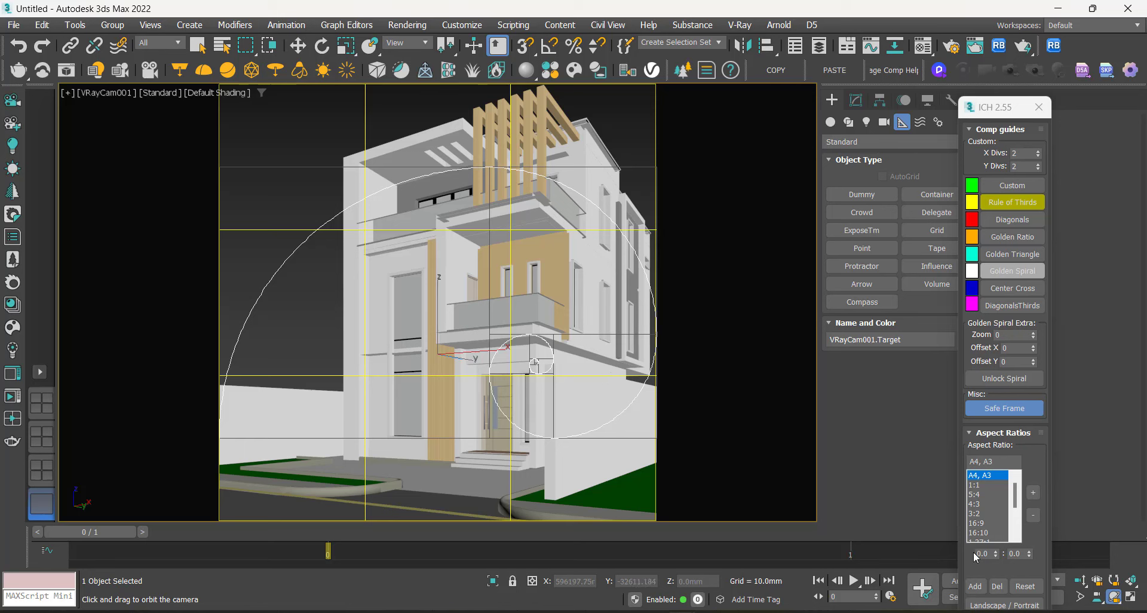
left_click(1081, 581)
left_click_drag(586, 415, 585, 423)
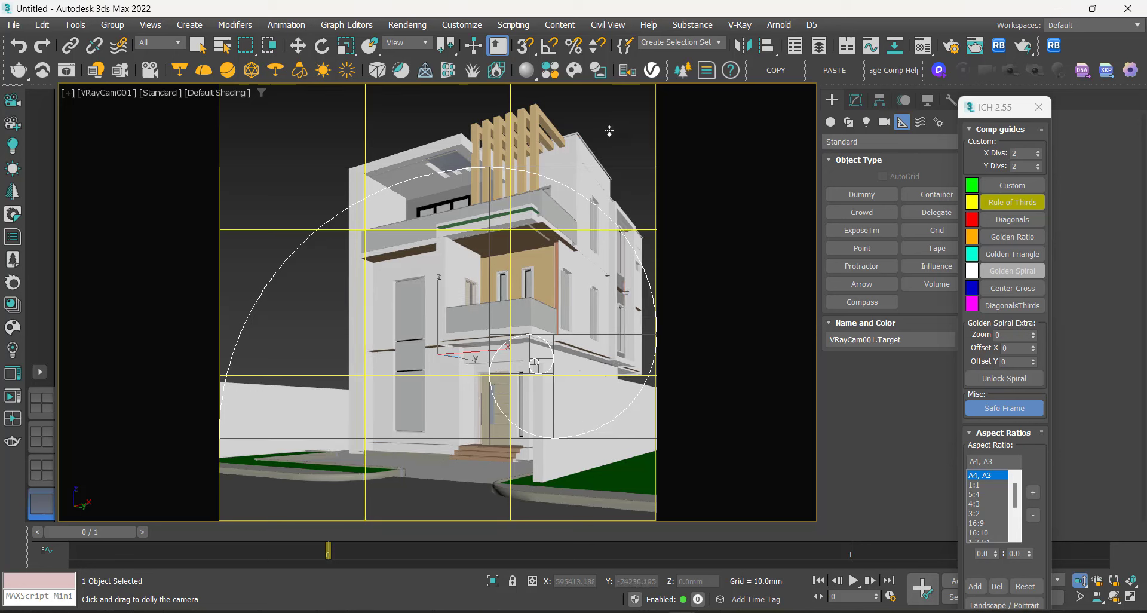
key("w")
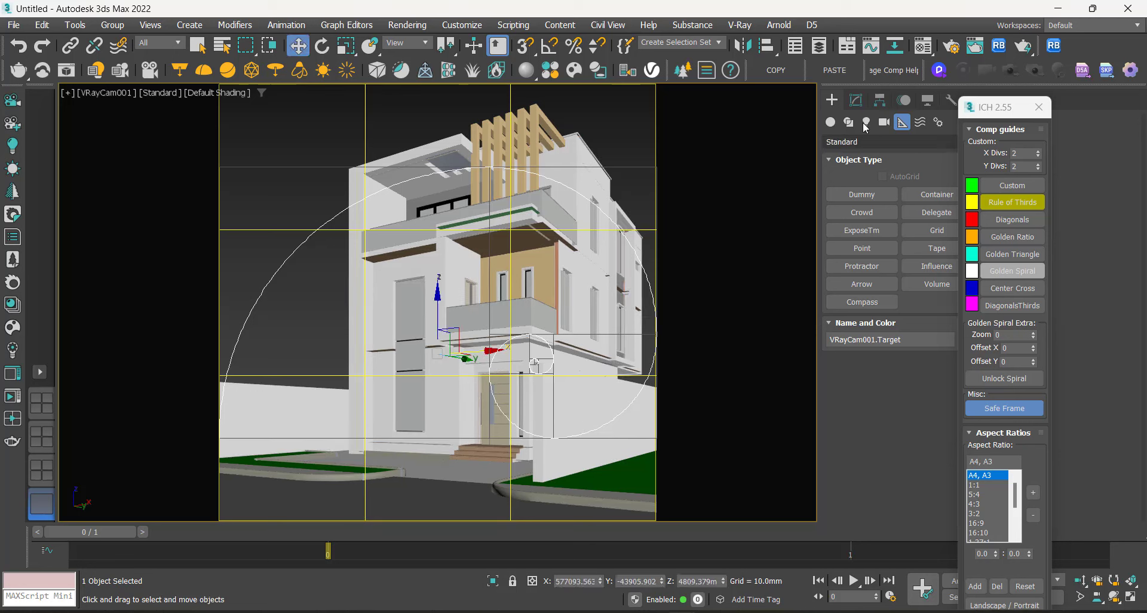
Step: Select the camera, move the composition helper clear of its parameters, and set the vertical shift to -0.14
left_click(856, 100)
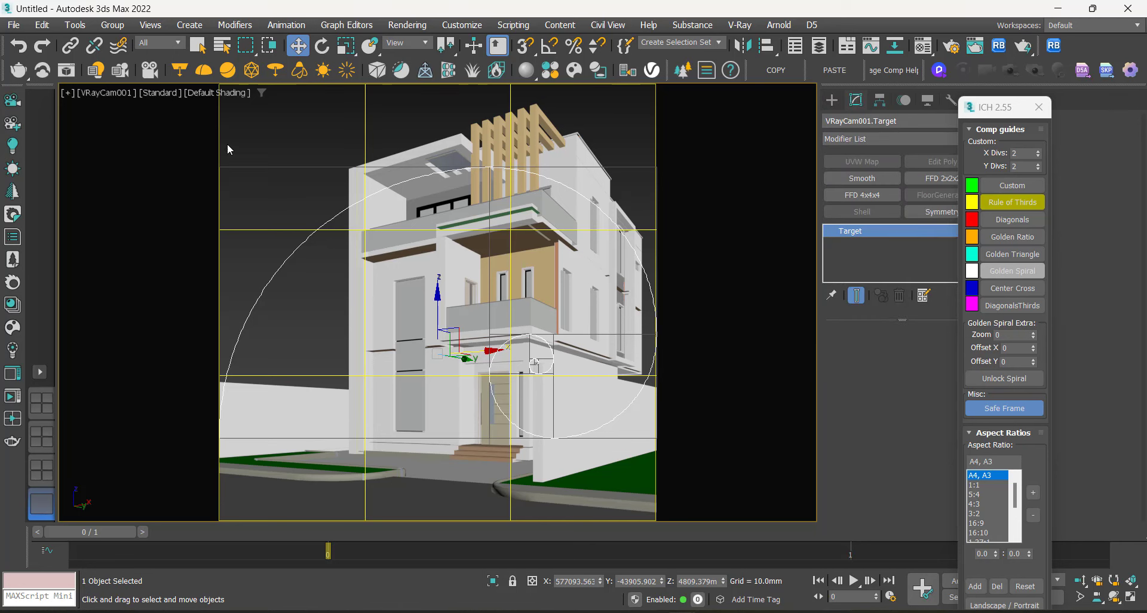
left_click(97, 90)
left_click(125, 361)
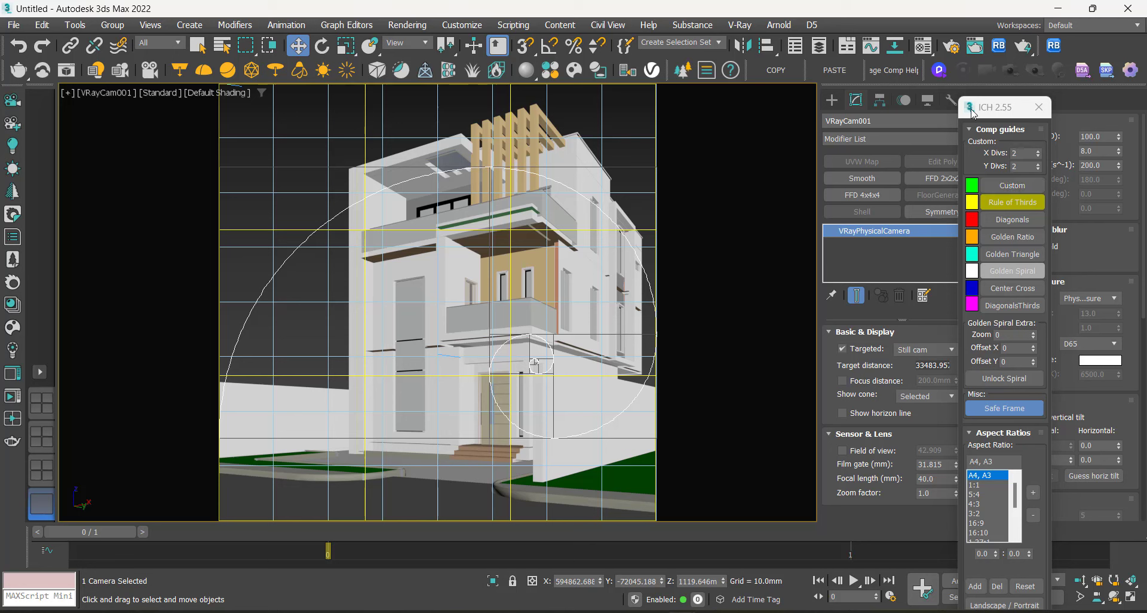
left_click_drag(980, 110, 1079, 91)
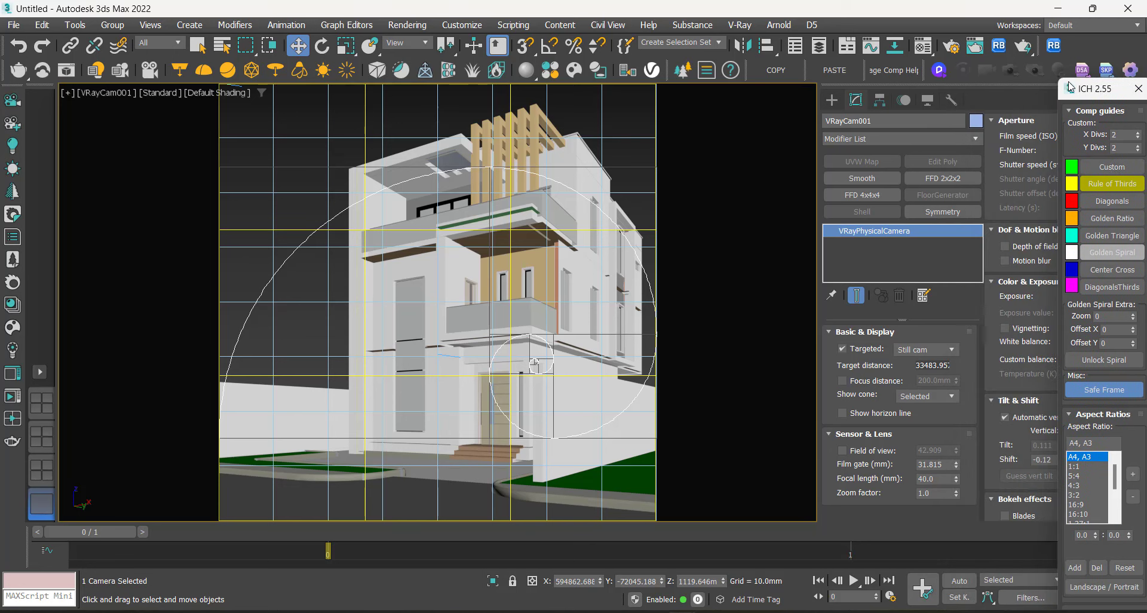
left_click_drag(1075, 89, 709, 70)
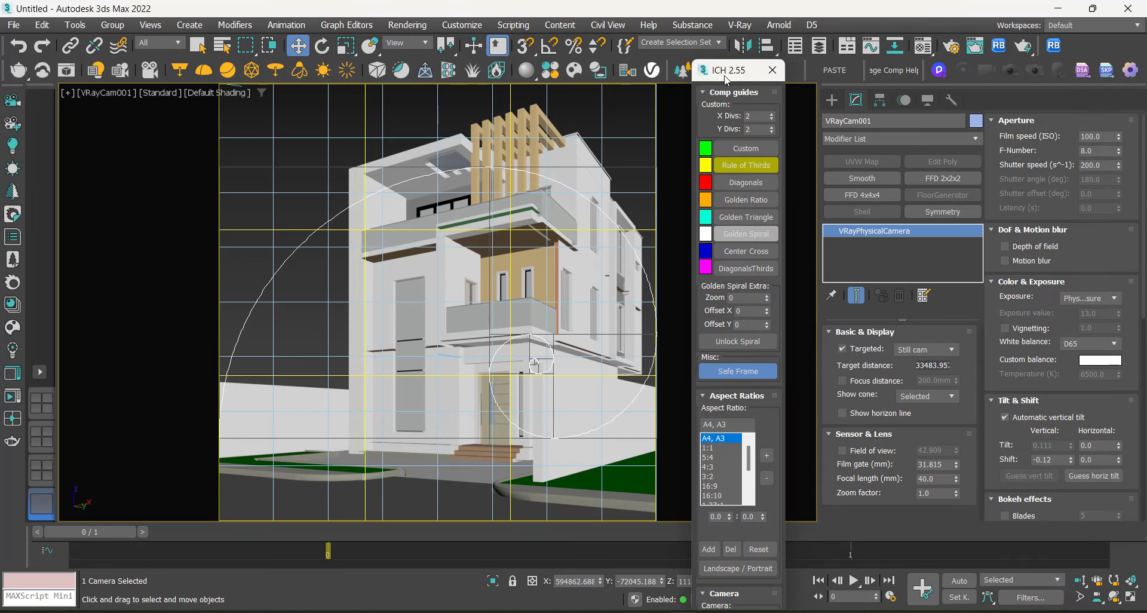
left_click(1070, 462)
left_click(1070, 462)
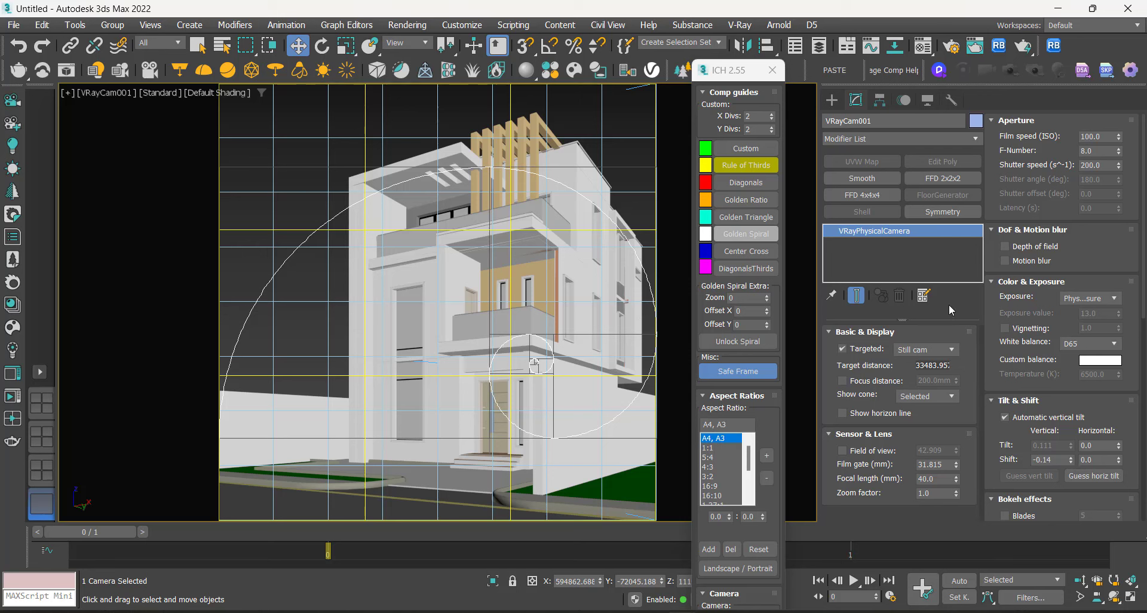
Step: Deselect the camera and close Image Comp Helper to remove the composition guides from the view
left_click(832, 100)
left_click_drag(726, 75, 906, 62)
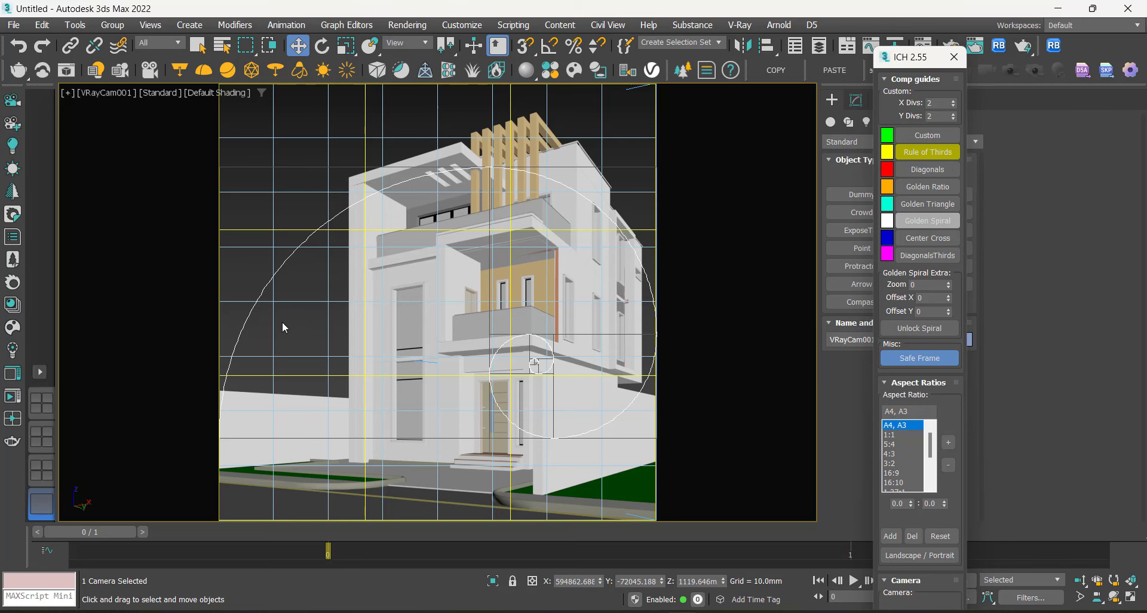
left_click(635, 110)
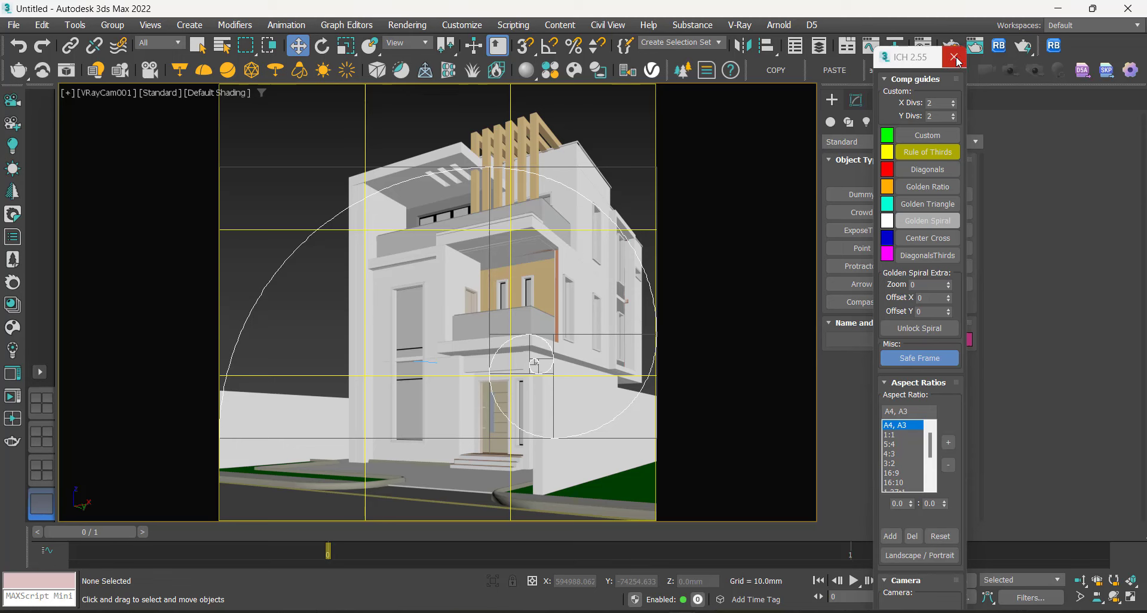
left_click(954, 56)
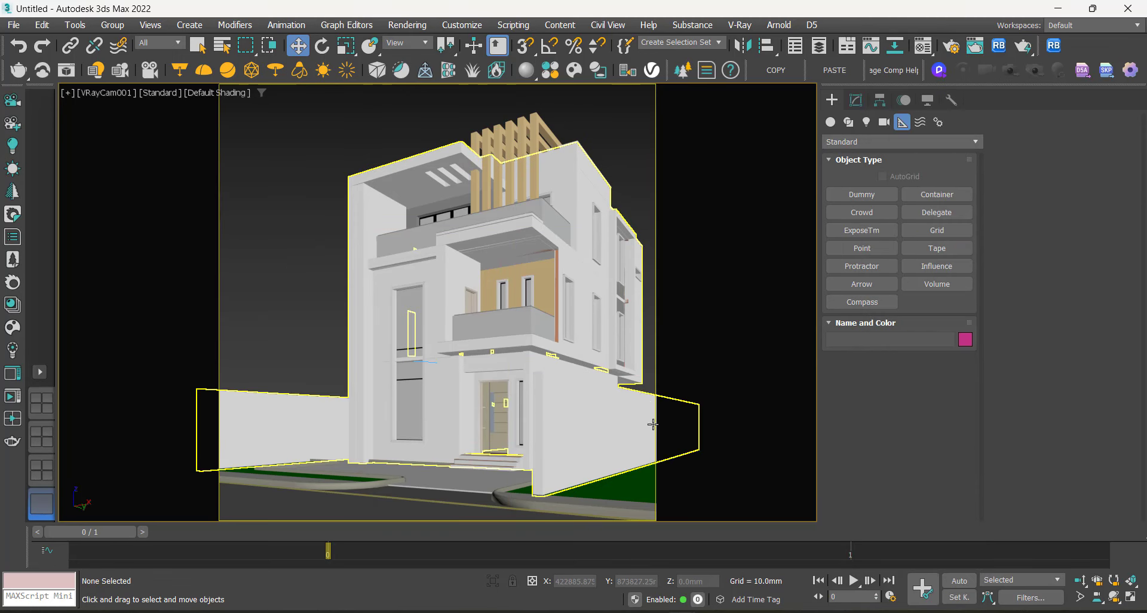
Step: Select the house's white wall mesh to check which parts of the building and fence belong to it
left_click(583, 445)
left_click(299, 322)
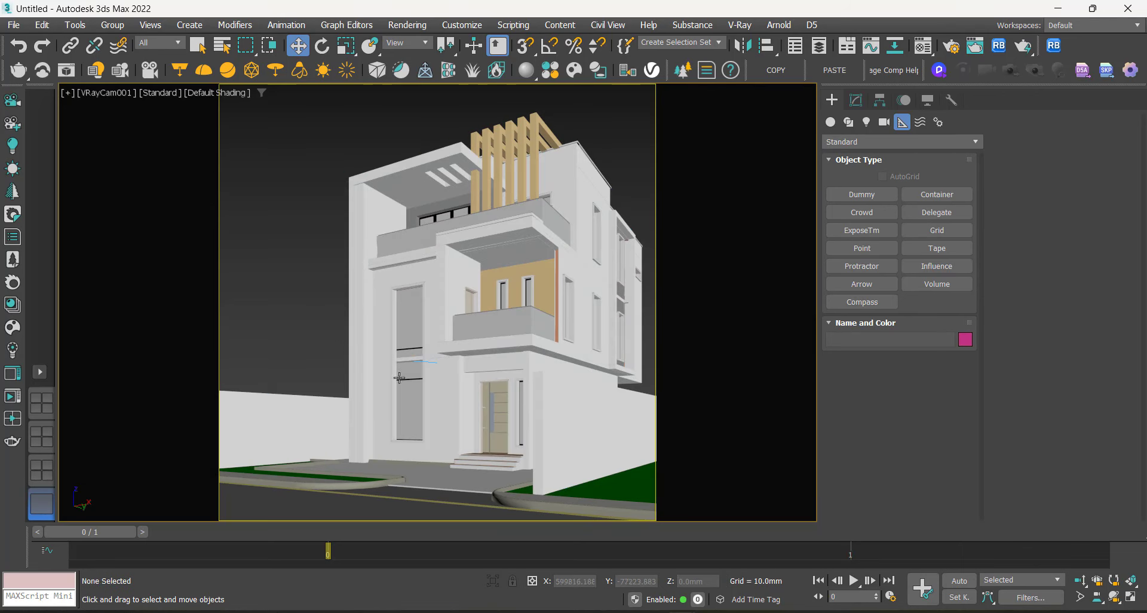
left_click(555, 438)
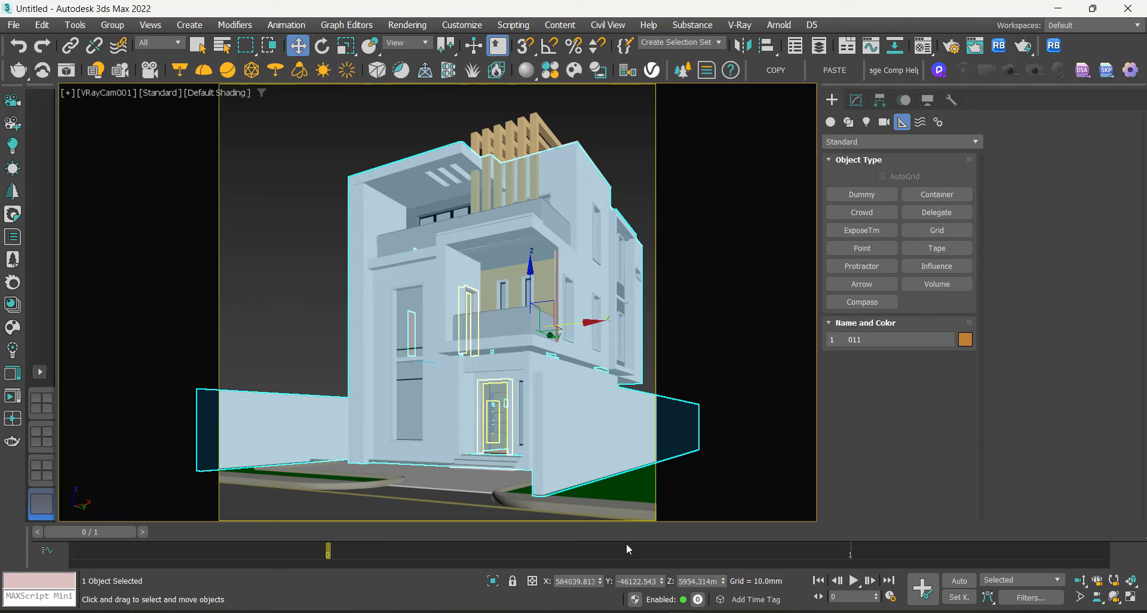
Step: Switch to ARCHICAD, show the house in 3D, and start saving it as the 3DStudio file MODEL SAMPLE
mouse_move(814, 609)
left_click(814, 555)
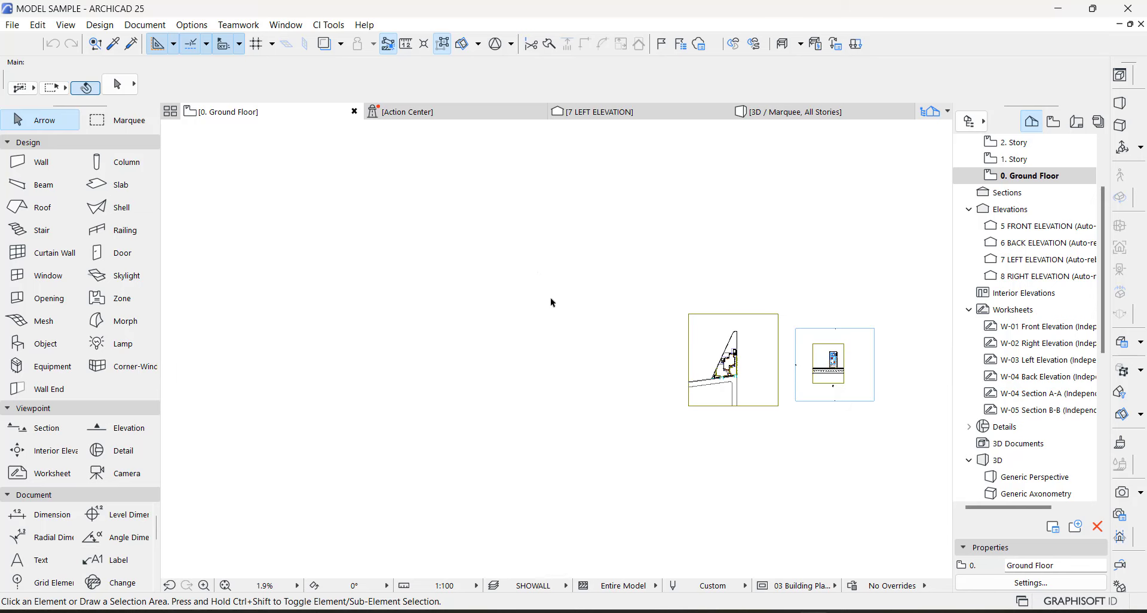
key("F3")
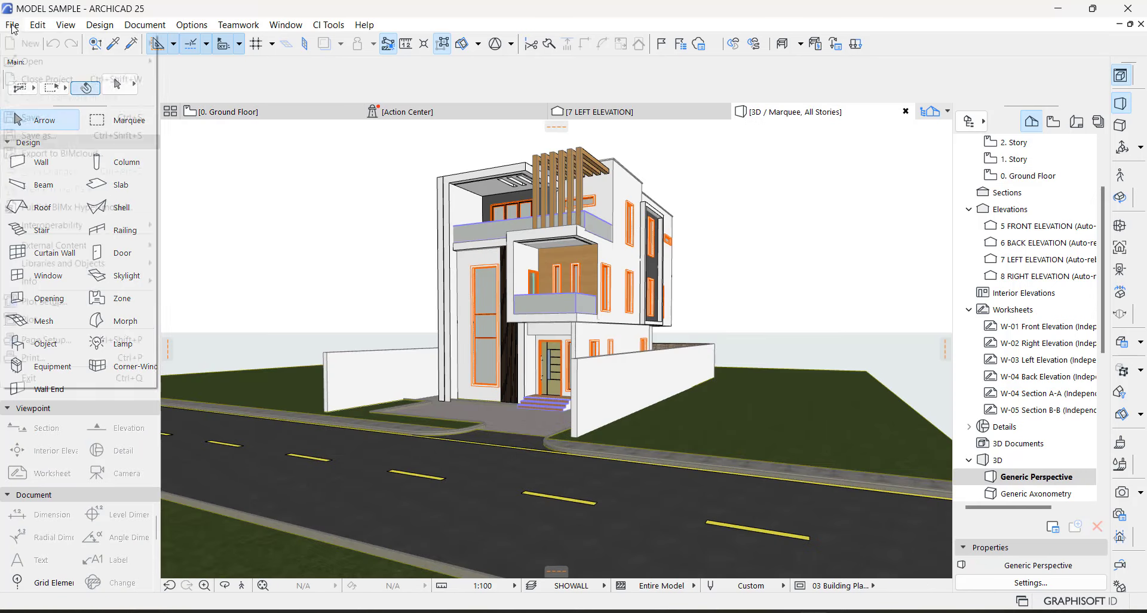
left_click(12, 27)
left_click(264, 197)
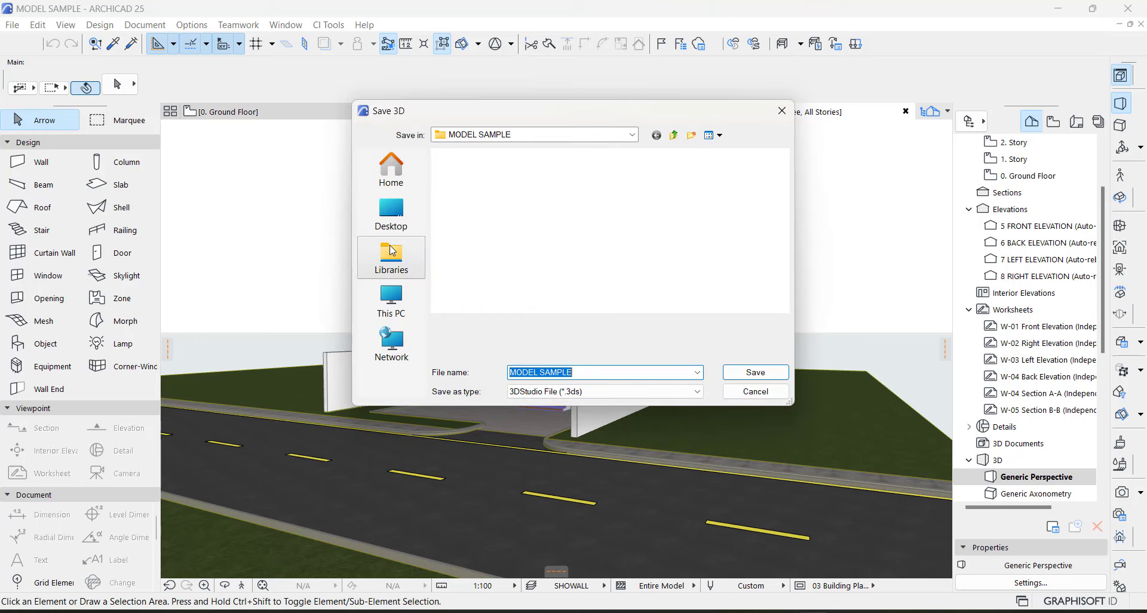
Step: Review the 3DStudio export's object construction and drawing unit options, and close them without exporting
left_click(755, 372)
left_click(608, 314)
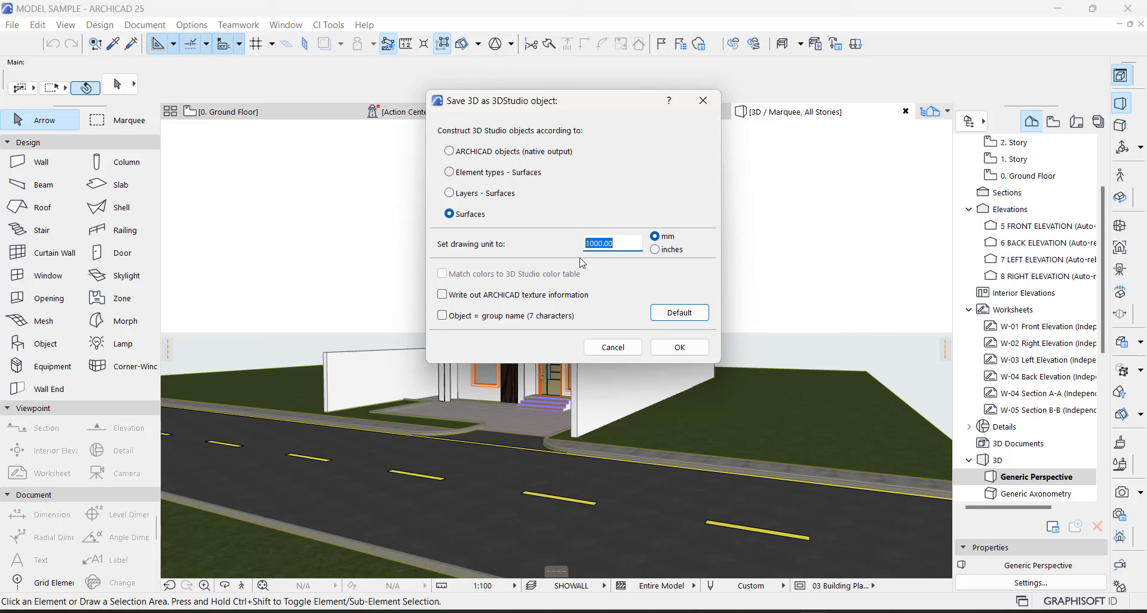
left_click(632, 348)
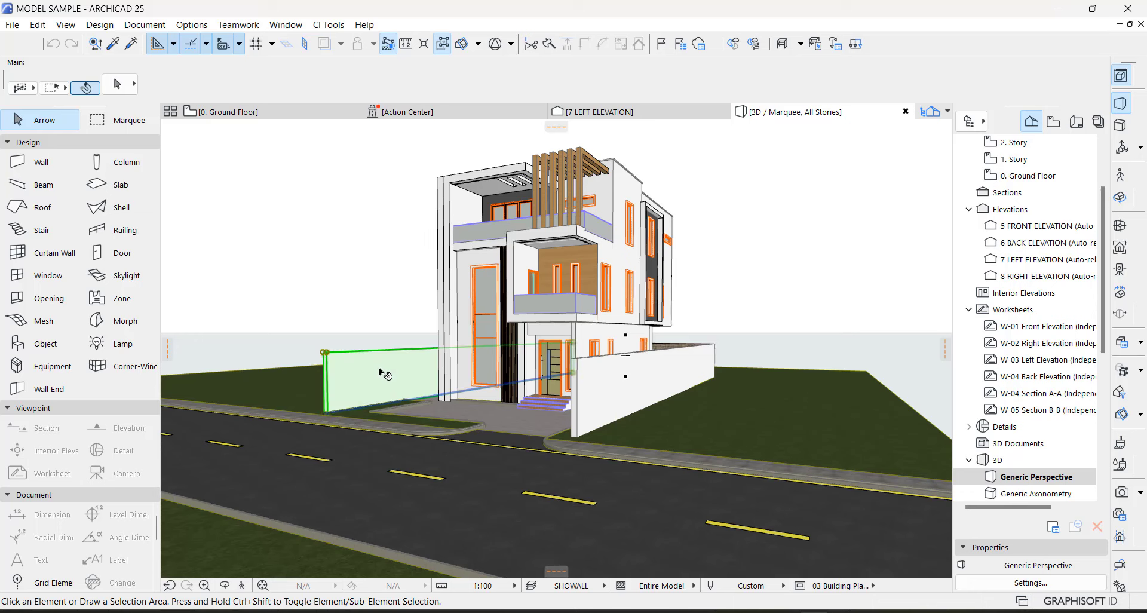
Step: Select the site fence walls and the upper house walls one at a time to check their layer assignments
left_click(382, 373)
left_click(639, 370)
left_click(638, 370)
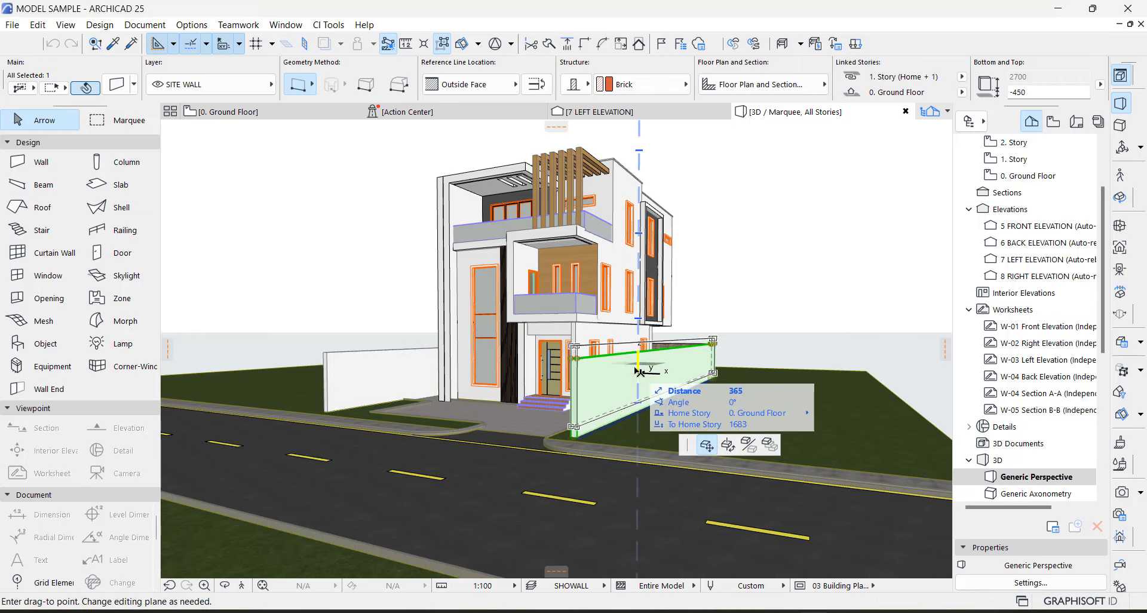
key("Escape")
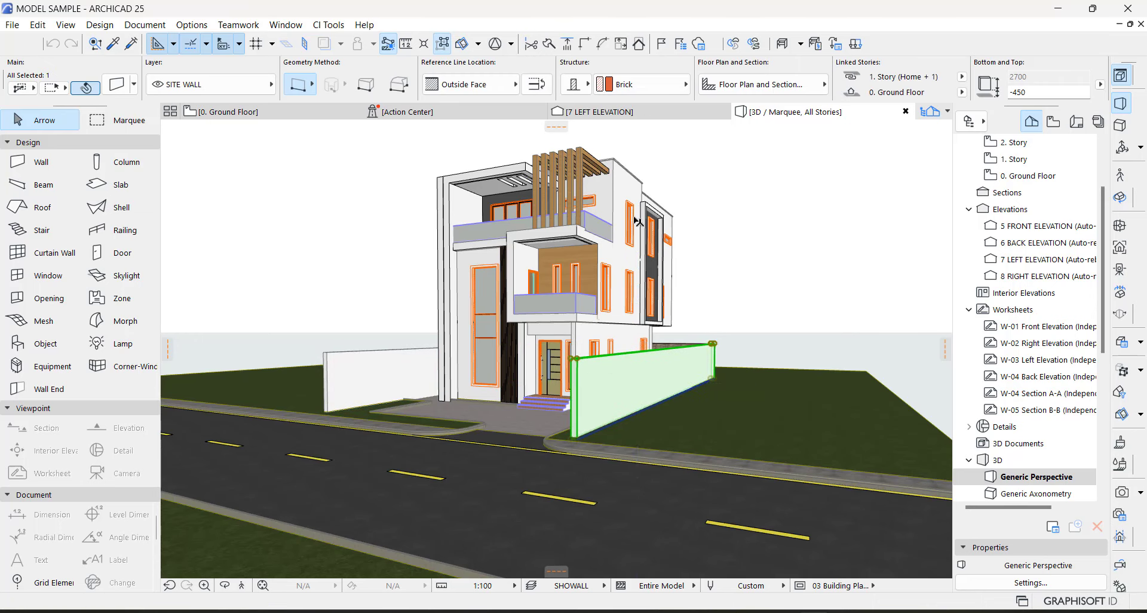
left_click(618, 266)
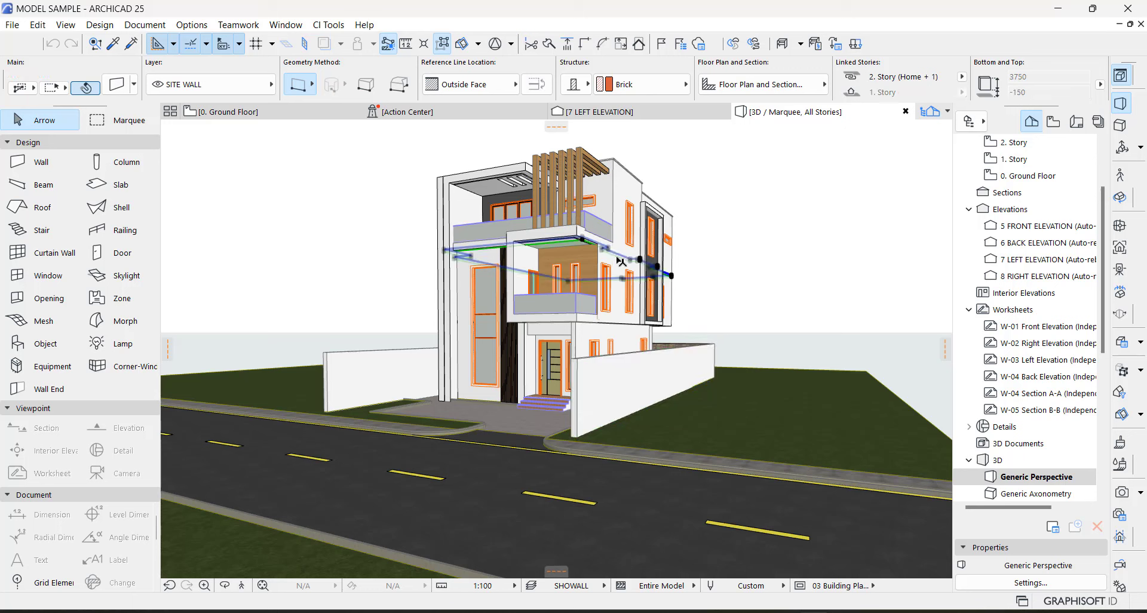
left_click(684, 231)
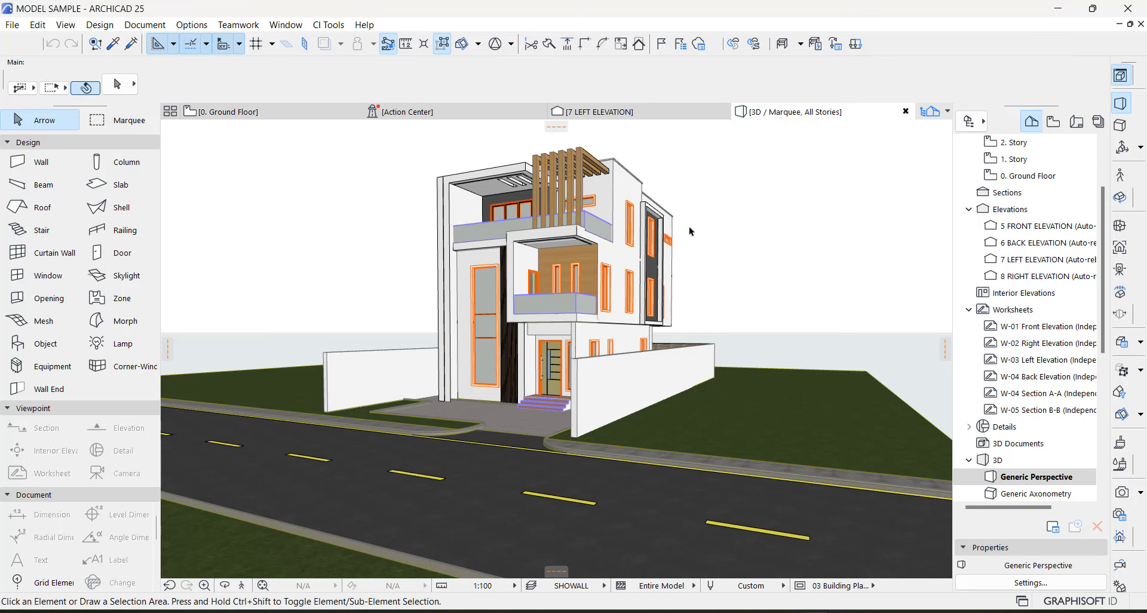
left_click(654, 272)
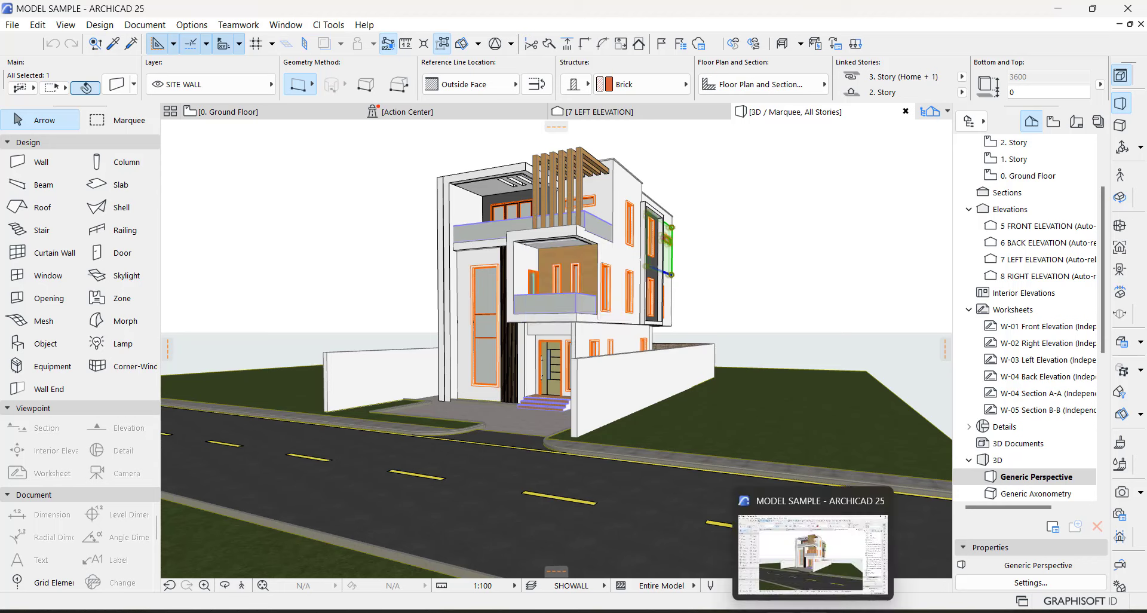
Step: Switch to 3ds Max and select the roof pergola, wood wall panels and white wall mesh in turn to check how they are grouped
left_click(814, 612)
left_click(629, 131)
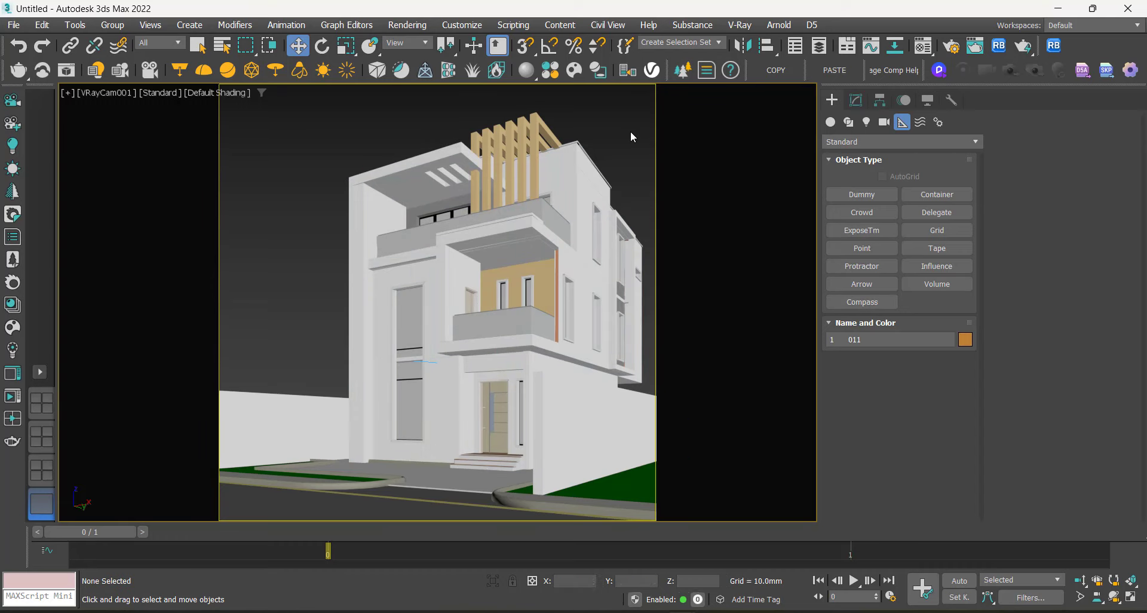
left_click(534, 131)
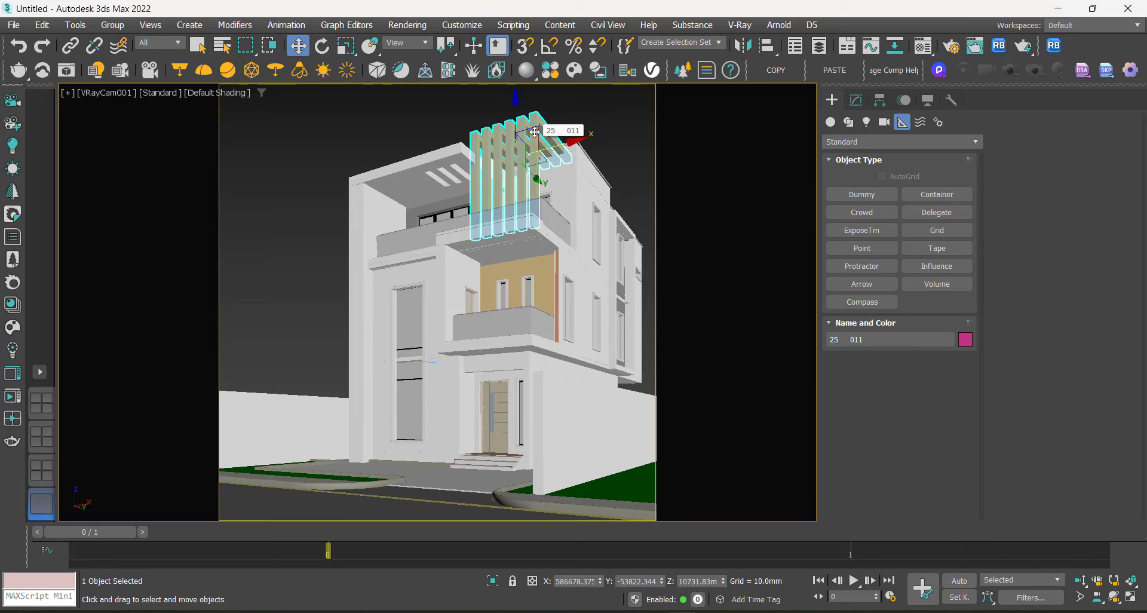
left_click(585, 120)
left_click(508, 280)
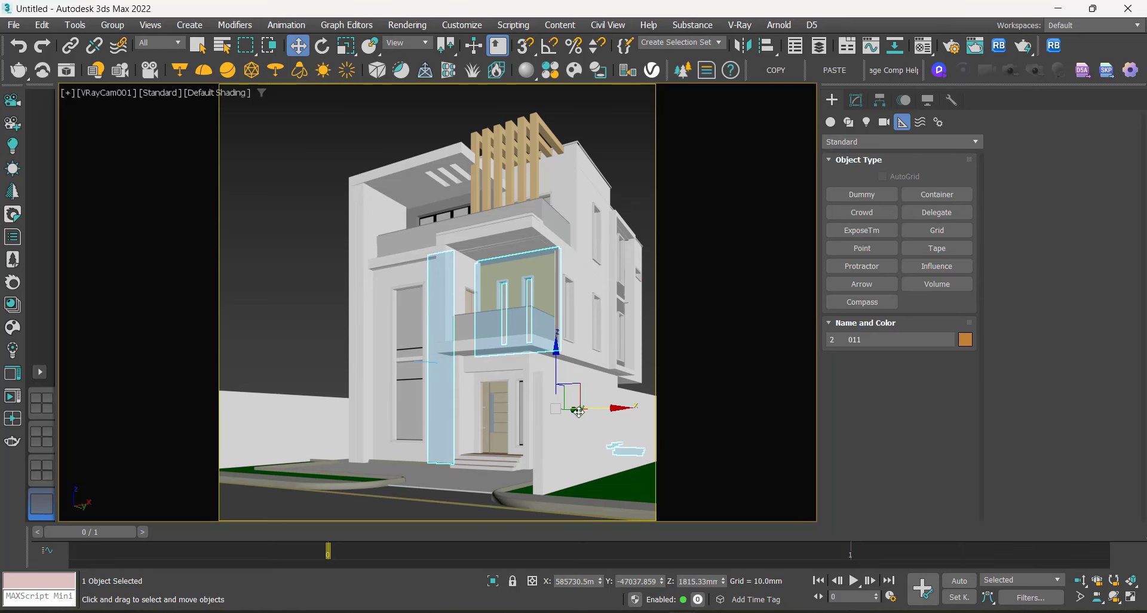
left_click(577, 445)
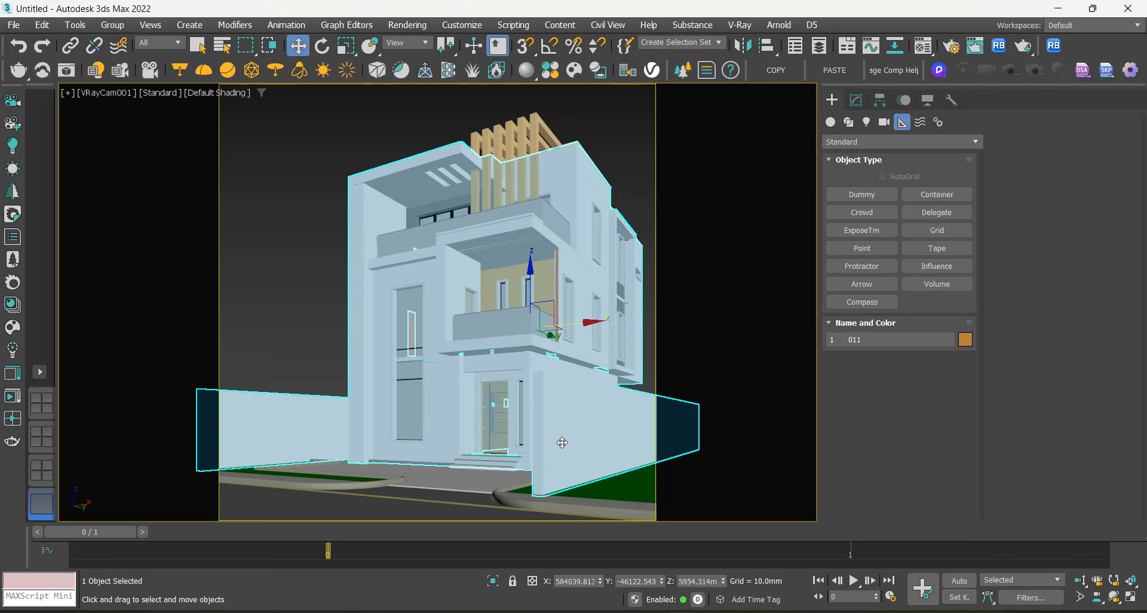
left_click(282, 300)
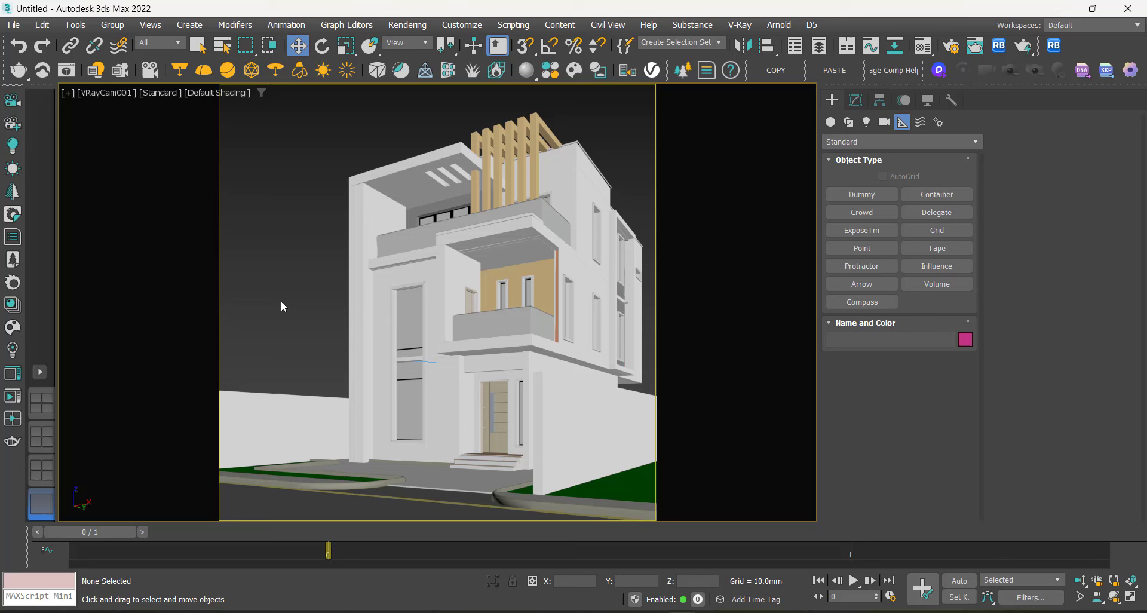
Step: Enter element-level editing of the white wall mesh and select the outer side and front end of the fence wall beside the entrance
left_click(551, 410)
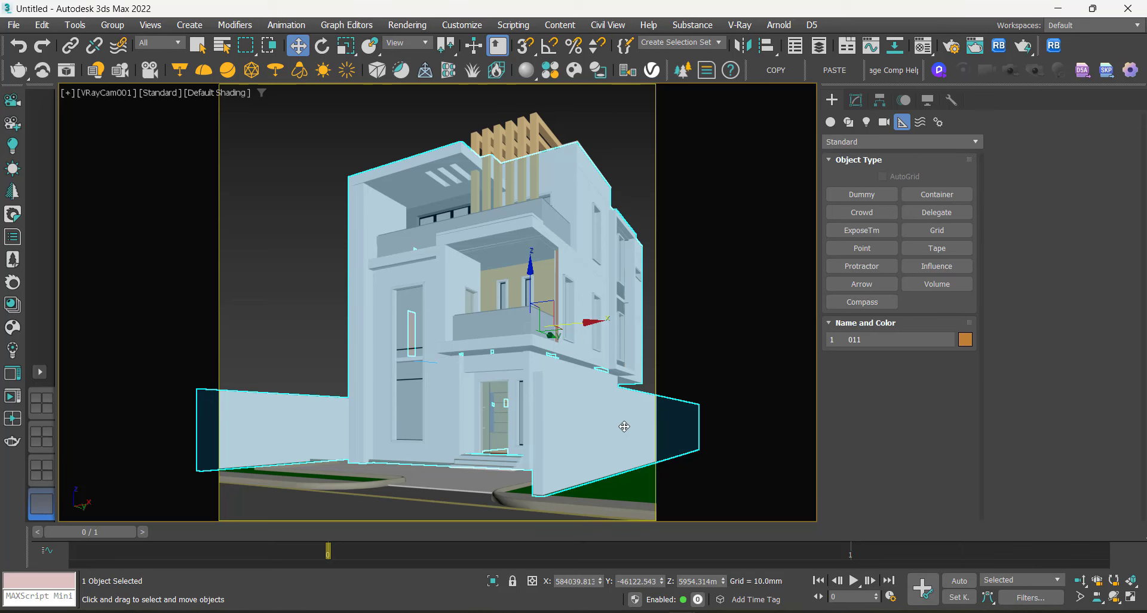
left_click(856, 101)
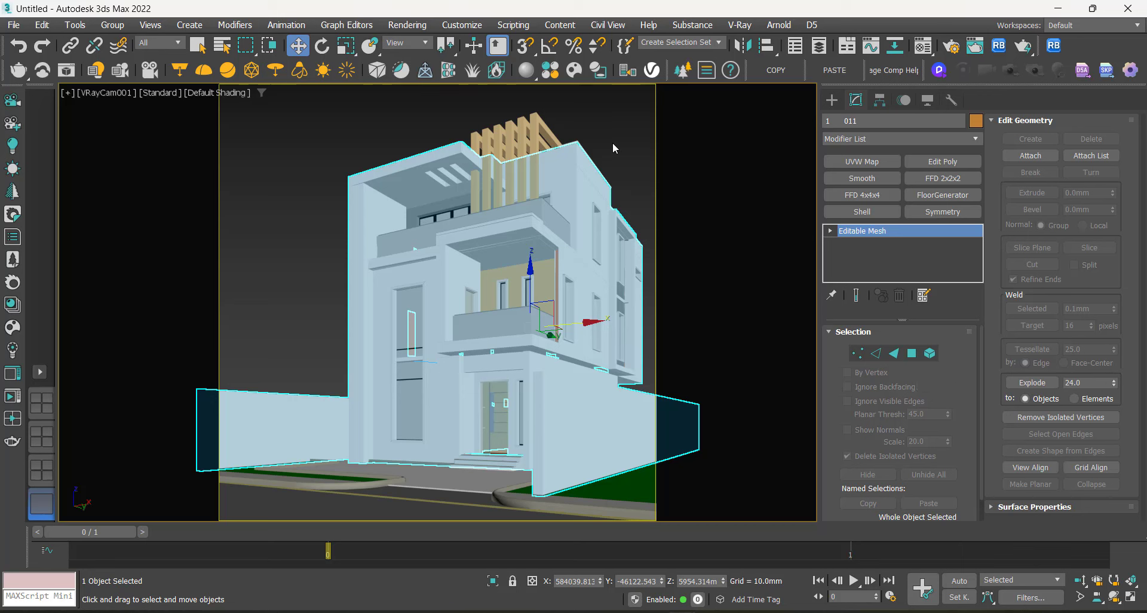
left_click(929, 354)
left_click(558, 436)
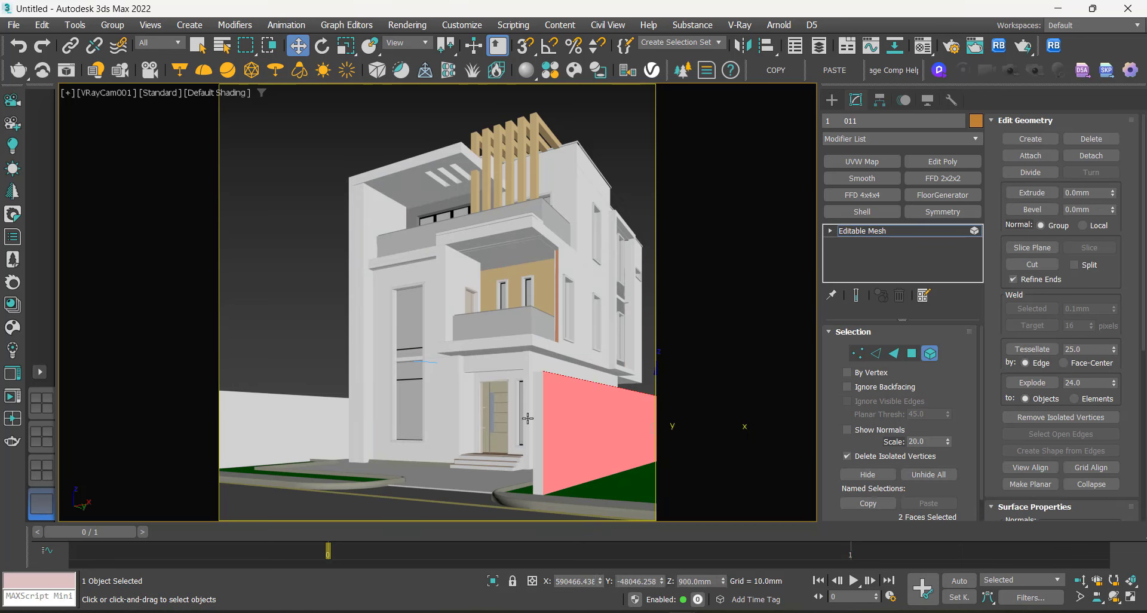
left_click(538, 421, "ctrl")
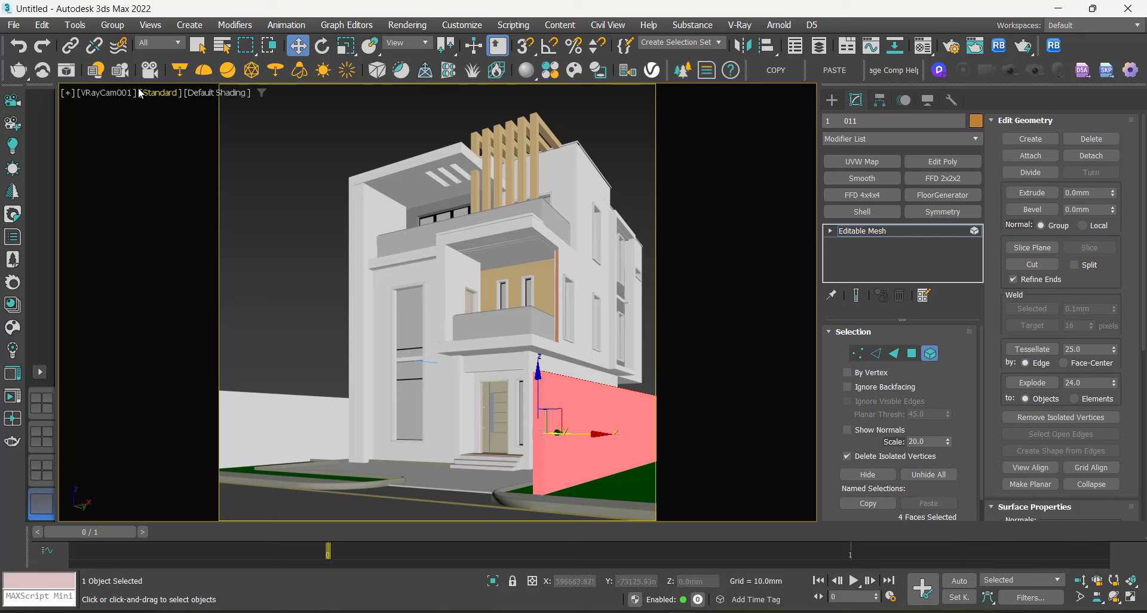
Step: Change the camera view to Perspective and add the same fence wall's top and inner side to the element selection
left_click(84, 94)
left_click(131, 150)
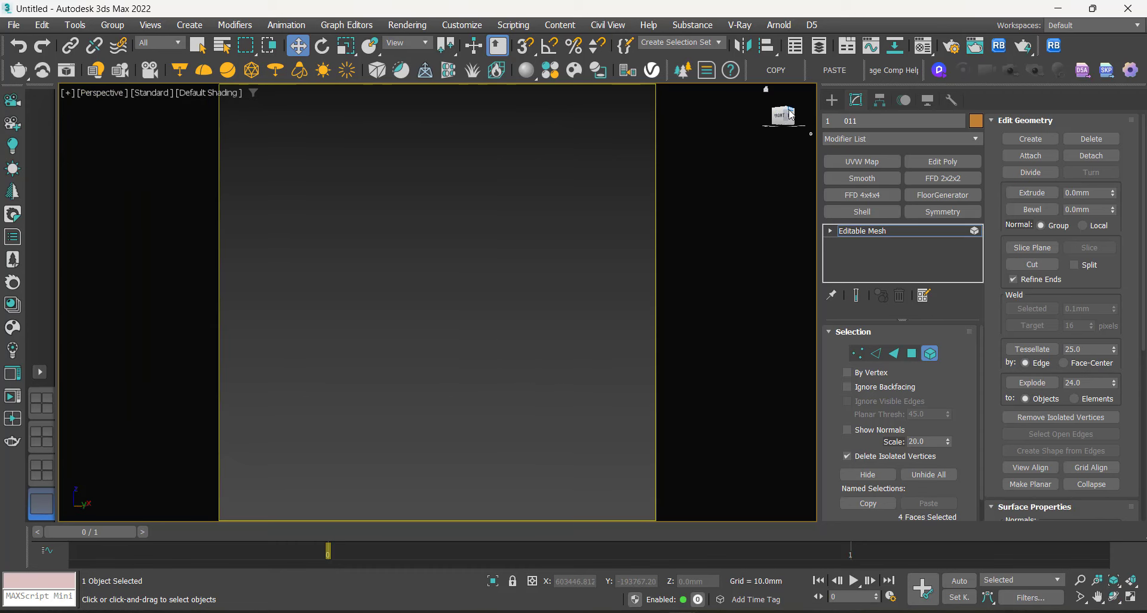
left_click(789, 111)
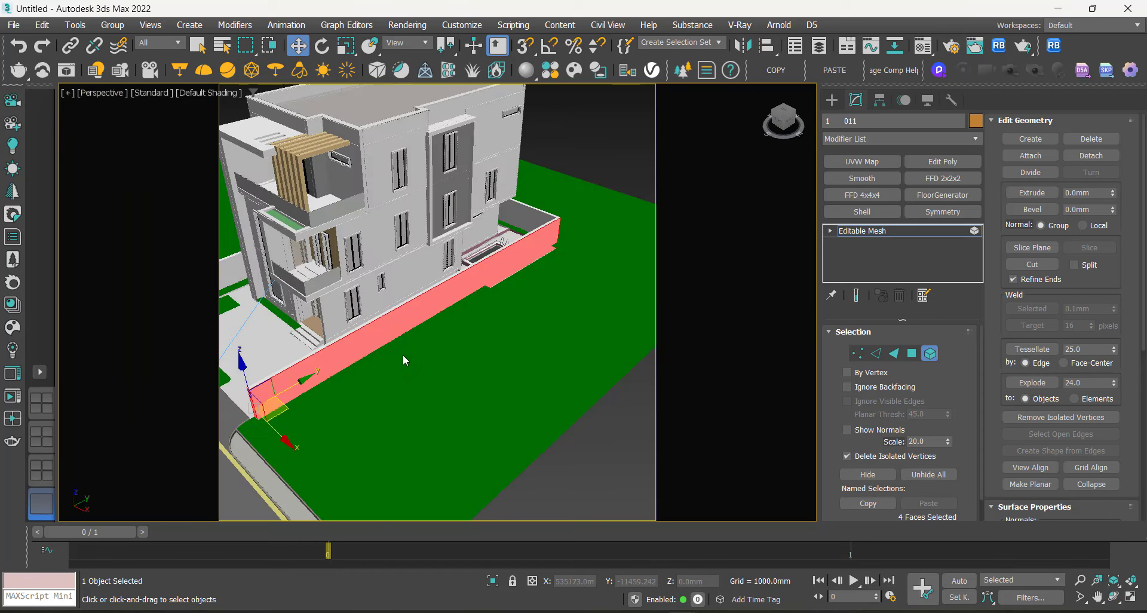
scroll(412, 295, "up", 3)
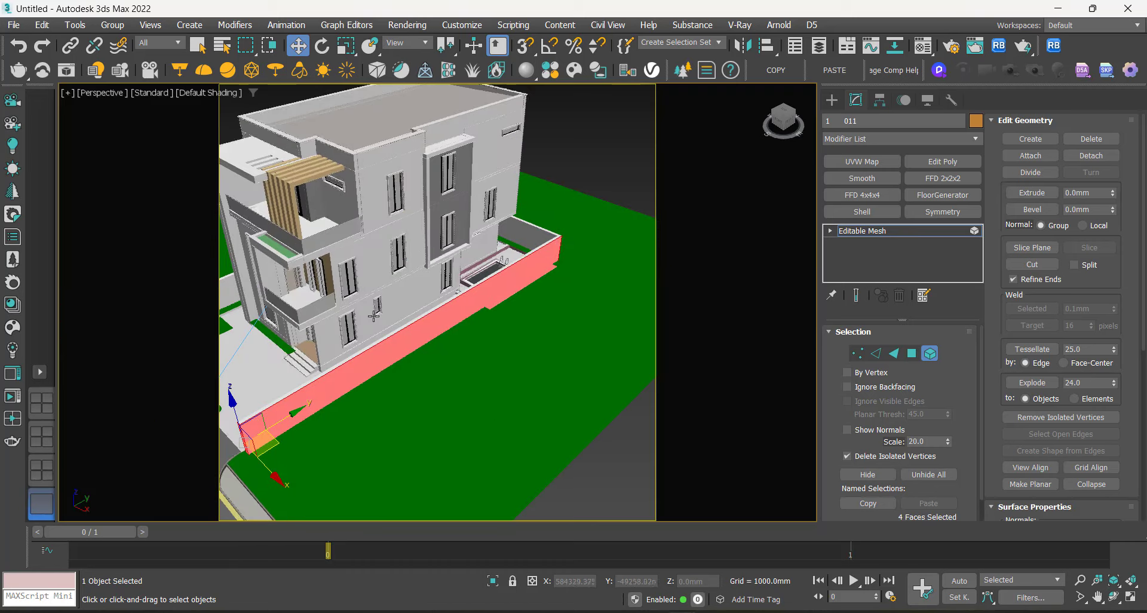
left_click(1114, 599)
left_click_drag(531, 352, 453, 324)
middle_click_drag(453, 325, 472, 351)
scroll(472, 351, "down", 2)
left_click_drag(459, 361, 499, 383)
scroll(500, 405, "up", 4)
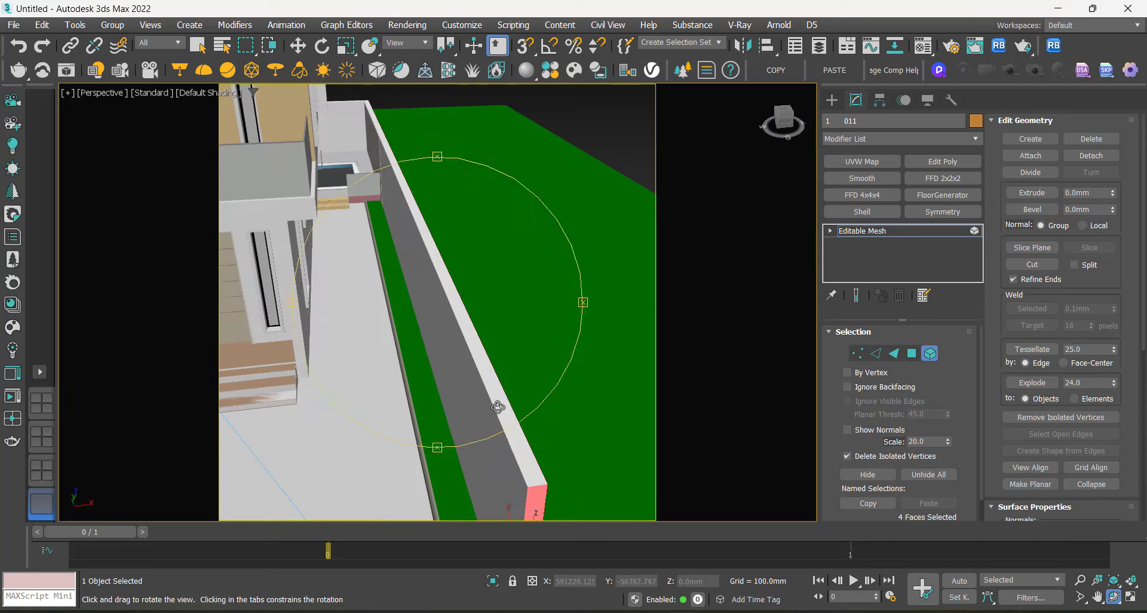
right_click(500, 408)
left_click(500, 408, "ctrl")
left_click(464, 368, "ctrl")
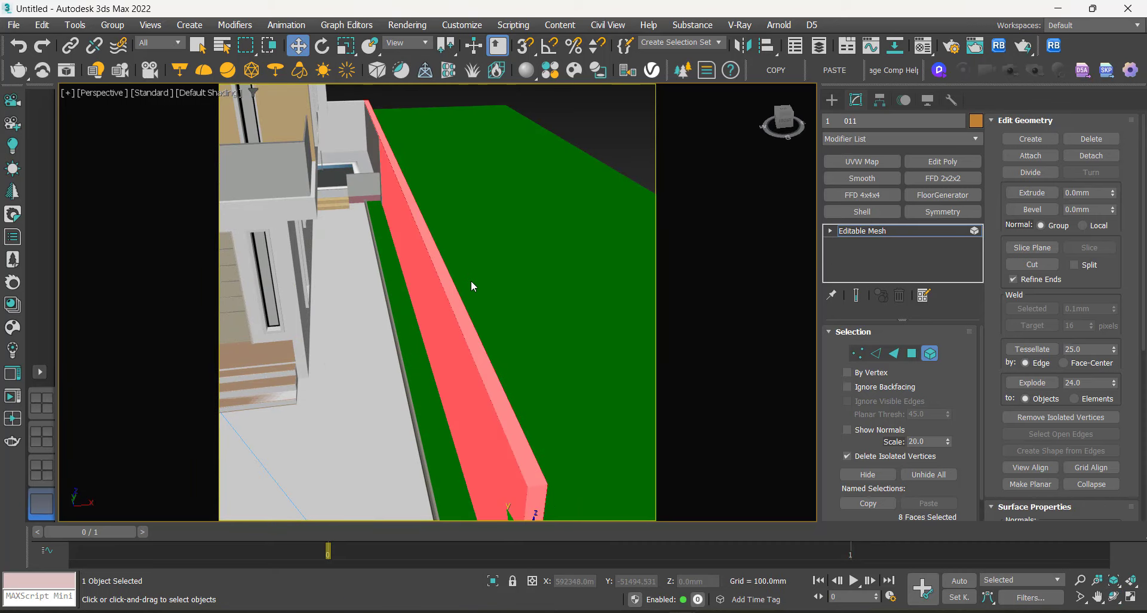
Step: Check the selected fence wall along its full length and detach it from the house wall mesh as a separate object
scroll(473, 281, "down", 2)
middle_click_drag(474, 282, 416, 418)
scroll(335, 225, "up", 6)
middle_click_drag(346, 225, 321, 223)
scroll(322, 169, "down", 4)
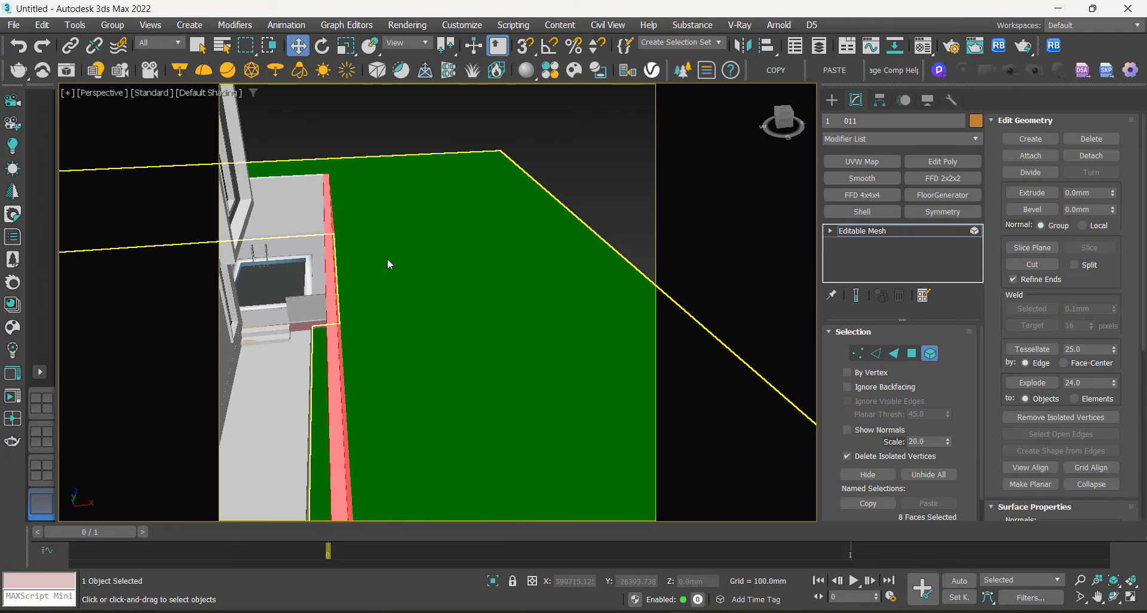
middle_click_drag(372, 275, 375, 229)
scroll(368, 261, "down", 5)
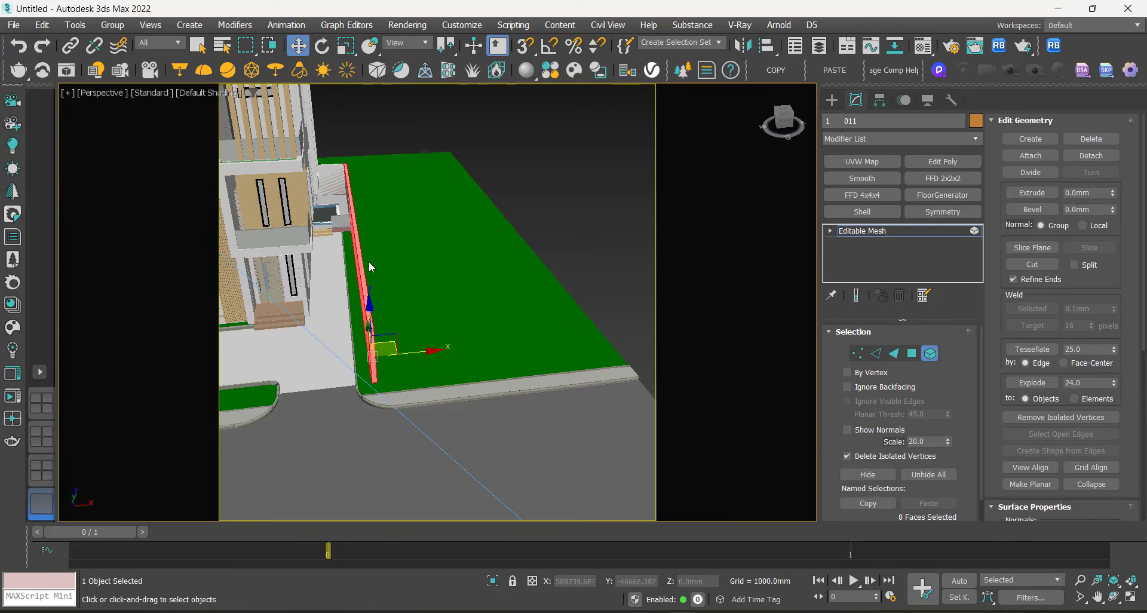
left_click(1114, 596)
left_click_drag(534, 371, 464, 231)
scroll(466, 231, "up", 2)
scroll(518, 275, "down", 2)
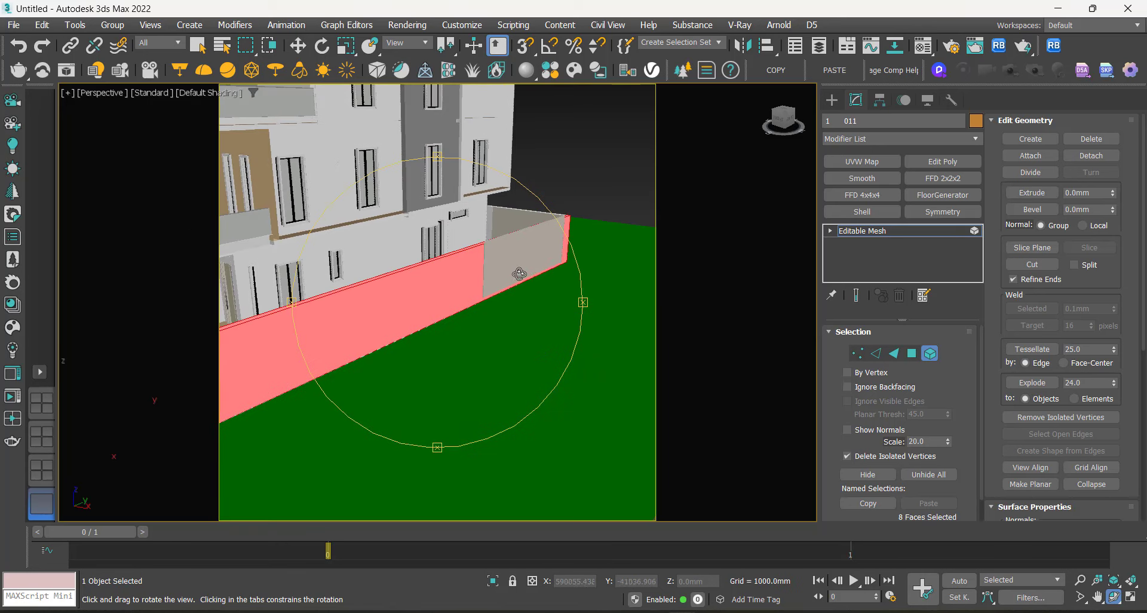
key("w")
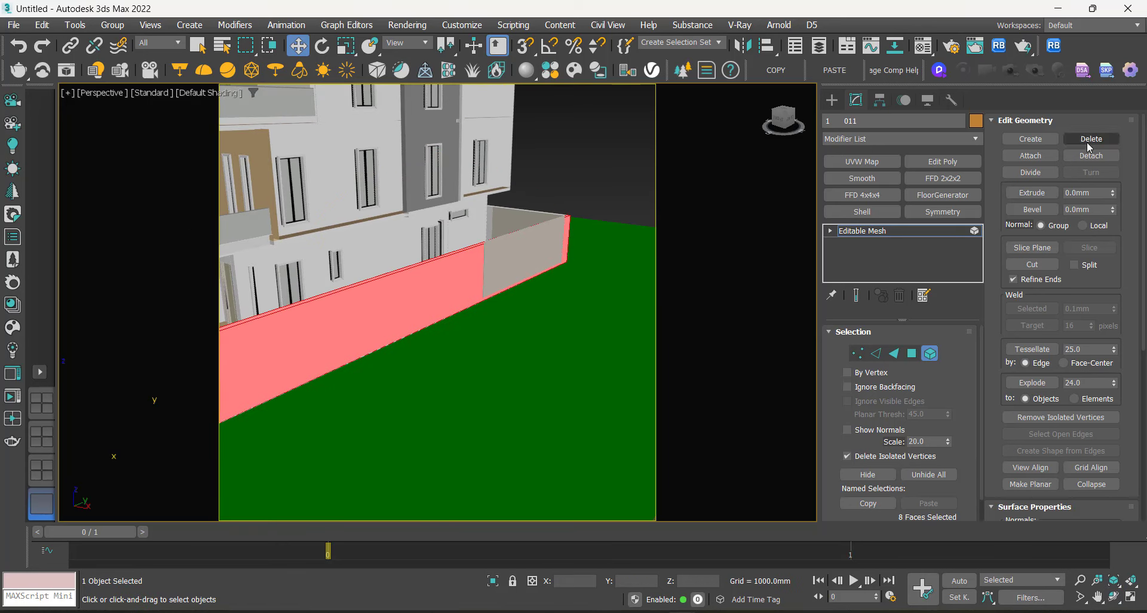
left_click(1091, 155)
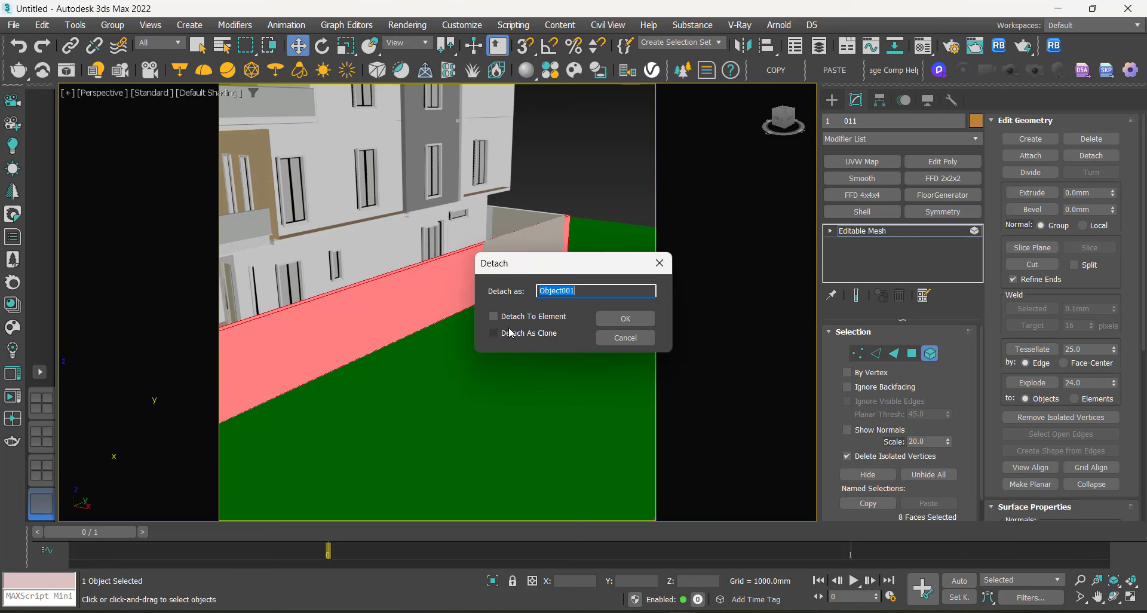
scroll(549, 323, "down", 5)
left_click(625, 318)
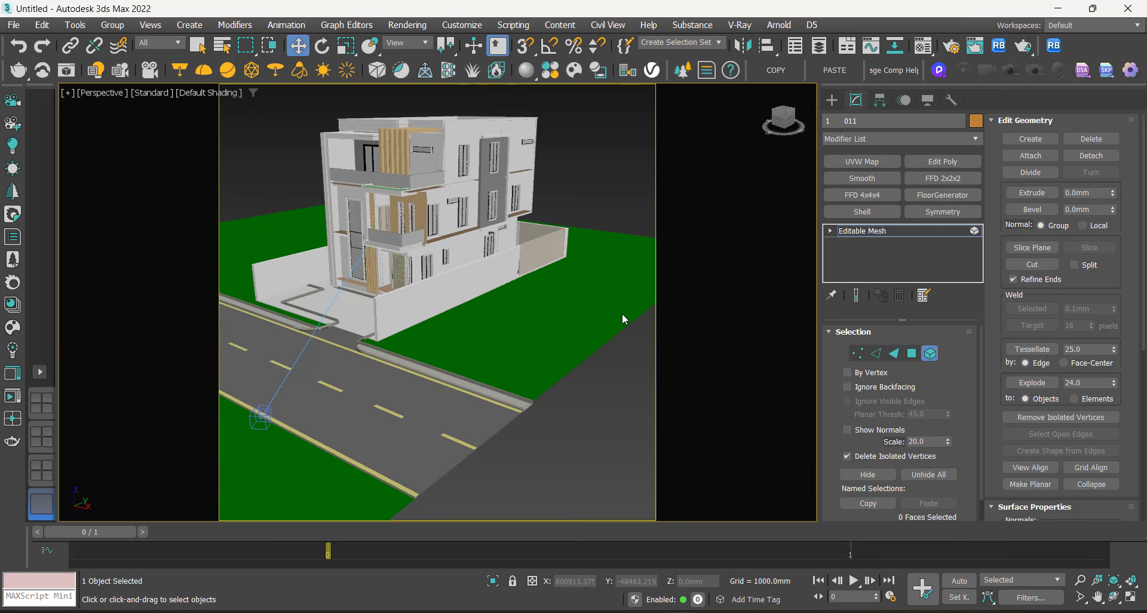
Step: Leave element editing and select the detached fence wall and the remaining house mesh in turn to check their separation
left_click(504, 264)
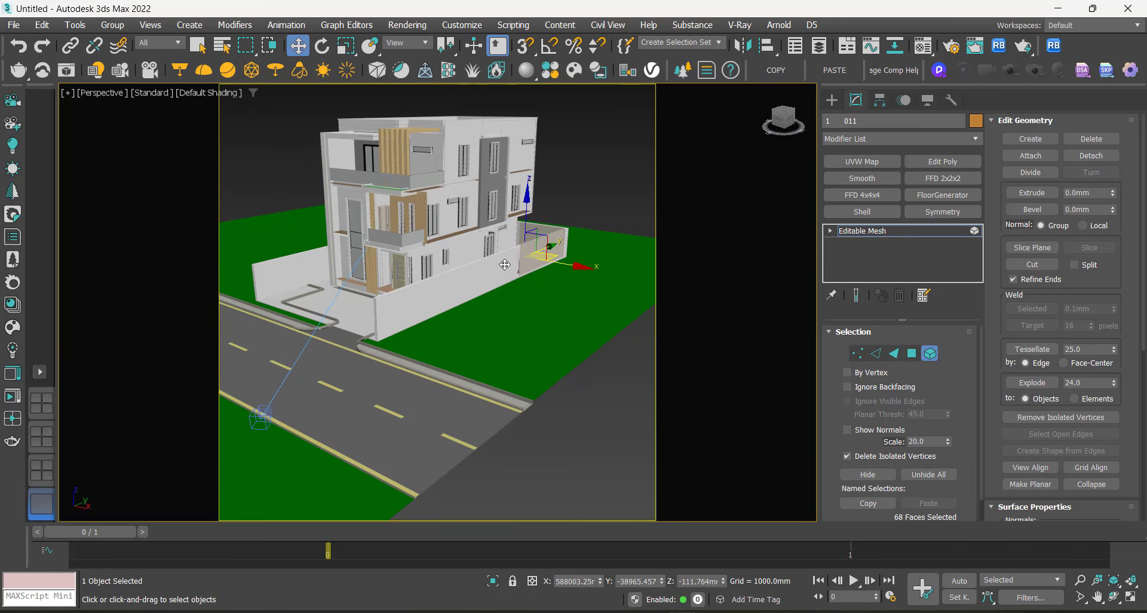
left_click(832, 100)
left_click(553, 249)
scroll(418, 298, "up", 5)
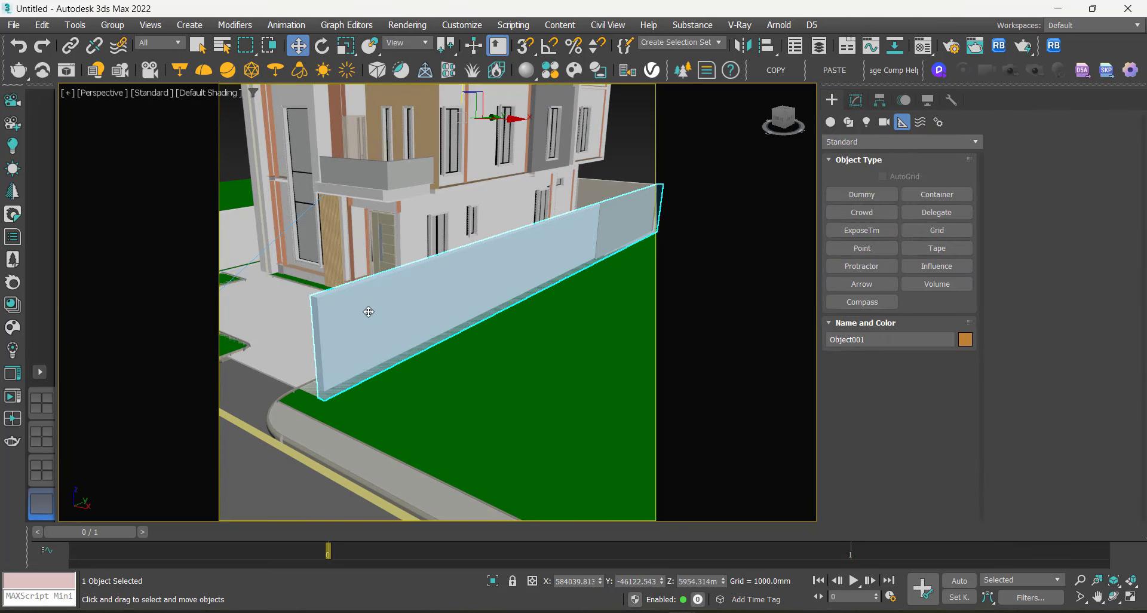
scroll(379, 307, "down", 5)
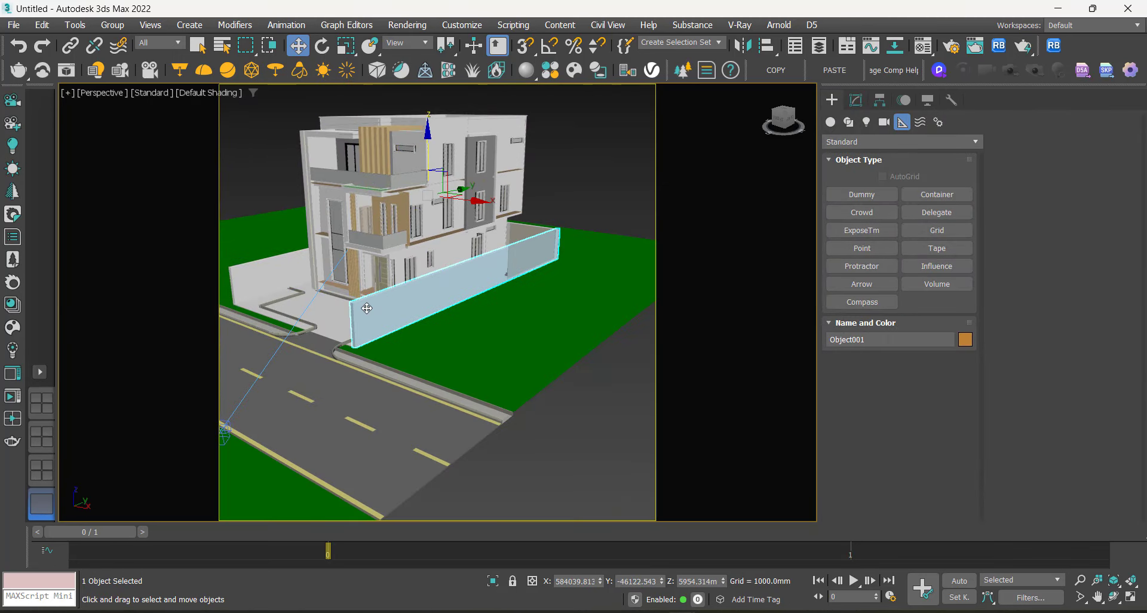
left_click(575, 172)
left_click(380, 312)
left_click(276, 269)
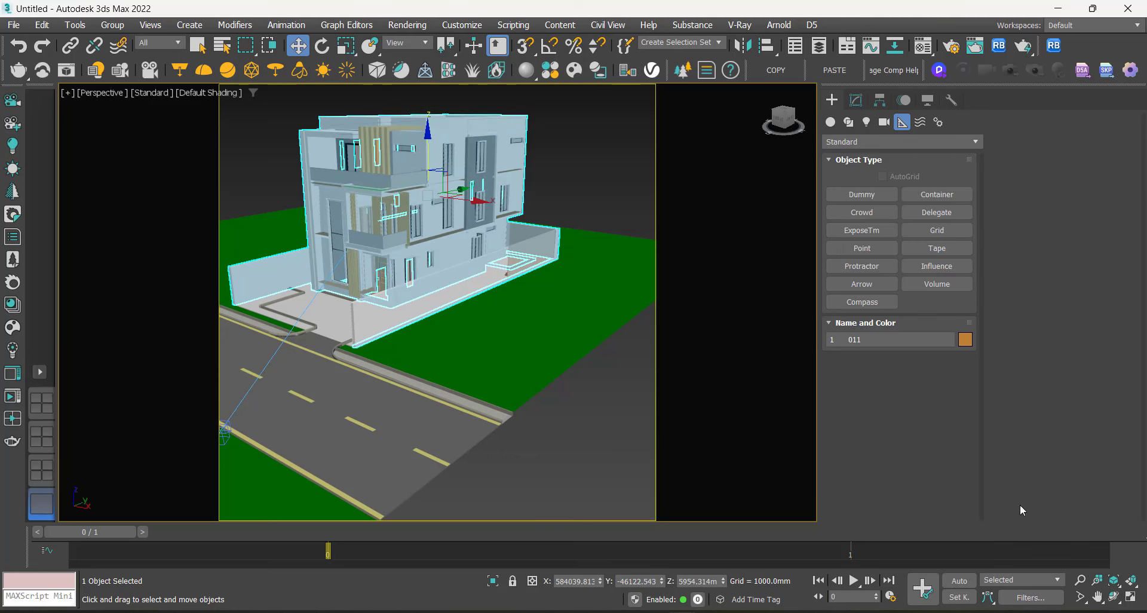
Step: Select the outer side of the fence wall on the opposite side of the house at element level in the white wall mesh
left_click(1114, 597)
left_click_drag(451, 306, 531, 303)
scroll(425, 286, "up", 3)
right_click(425, 285)
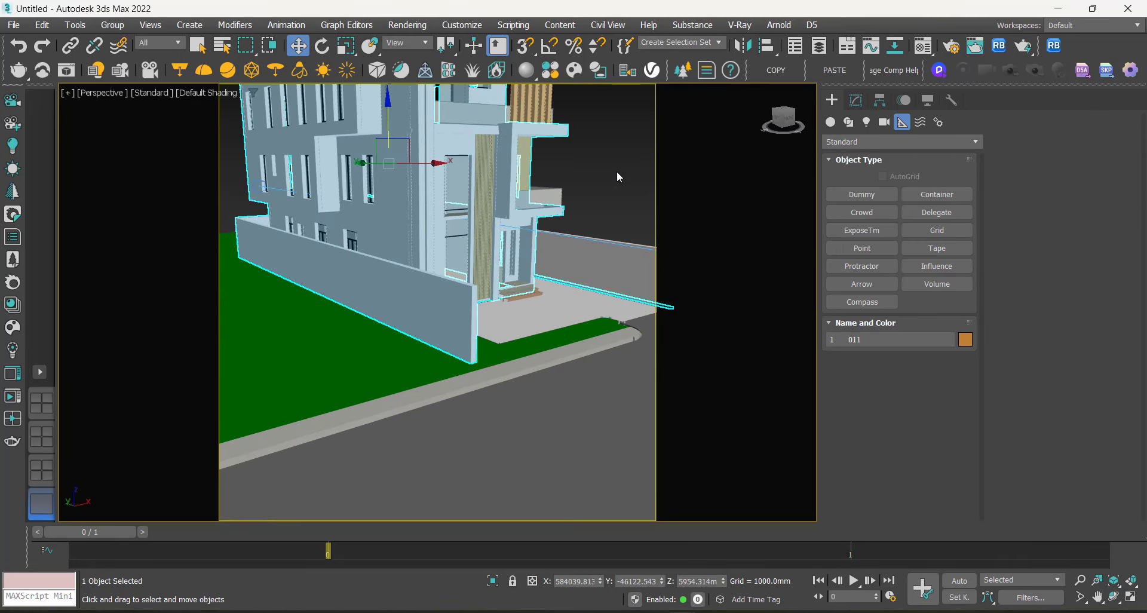
left_click(617, 172)
left_click(444, 292)
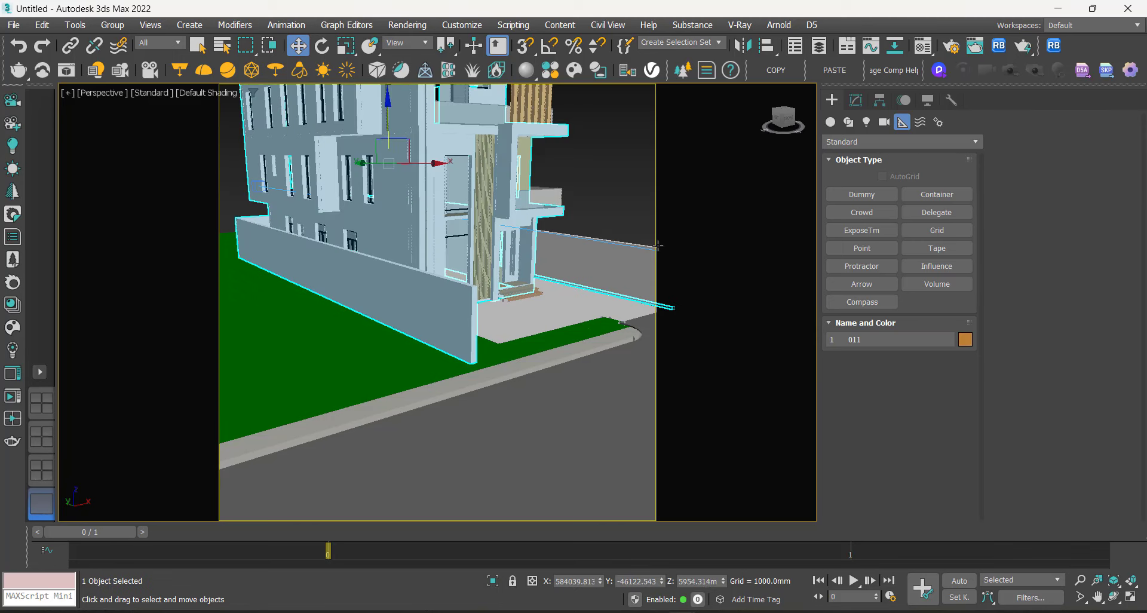
left_click(861, 97)
left_click(929, 357)
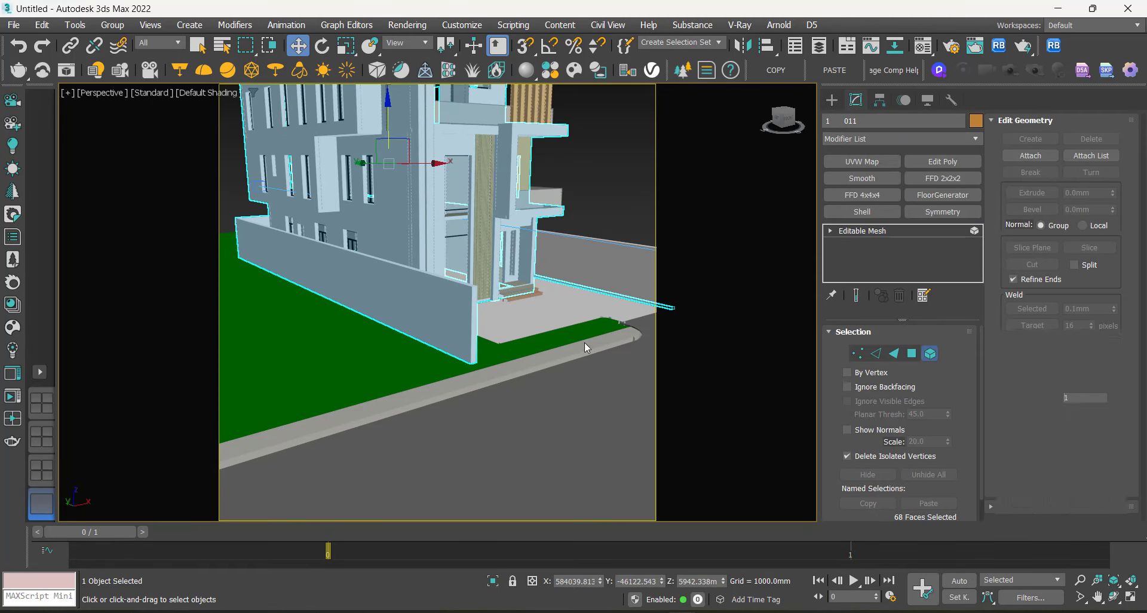
left_click(453, 293)
Step: Add the opposite fence wall's top, front end and inner side to the element selection
scroll(464, 278, "up", 5)
scroll(464, 279, "up", 3)
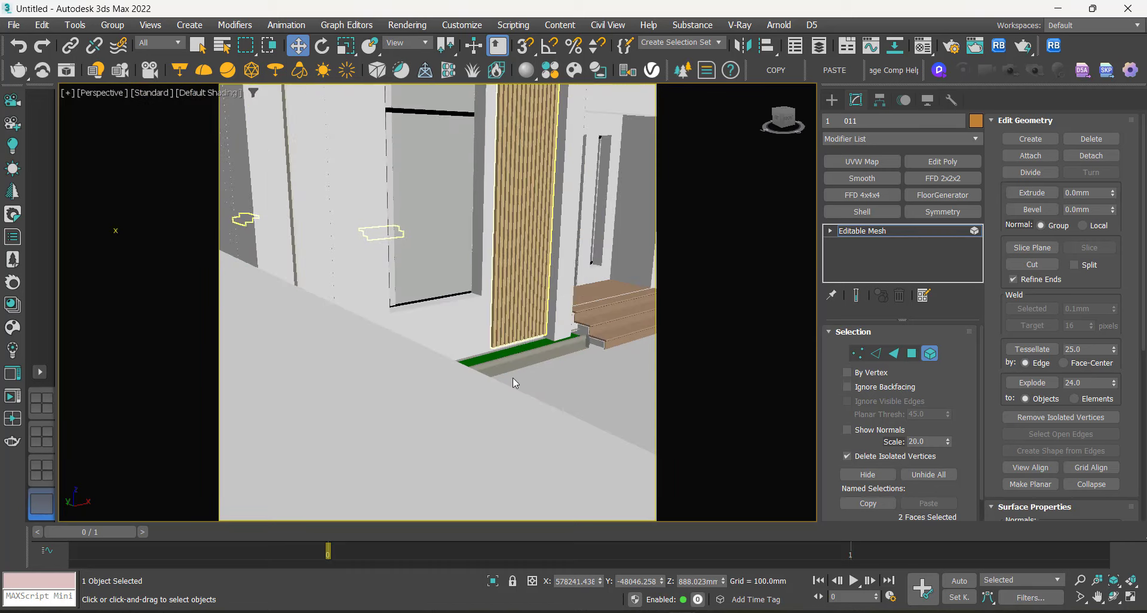
left_click(461, 400, "ctrl")
scroll(365, 245, "down", 5)
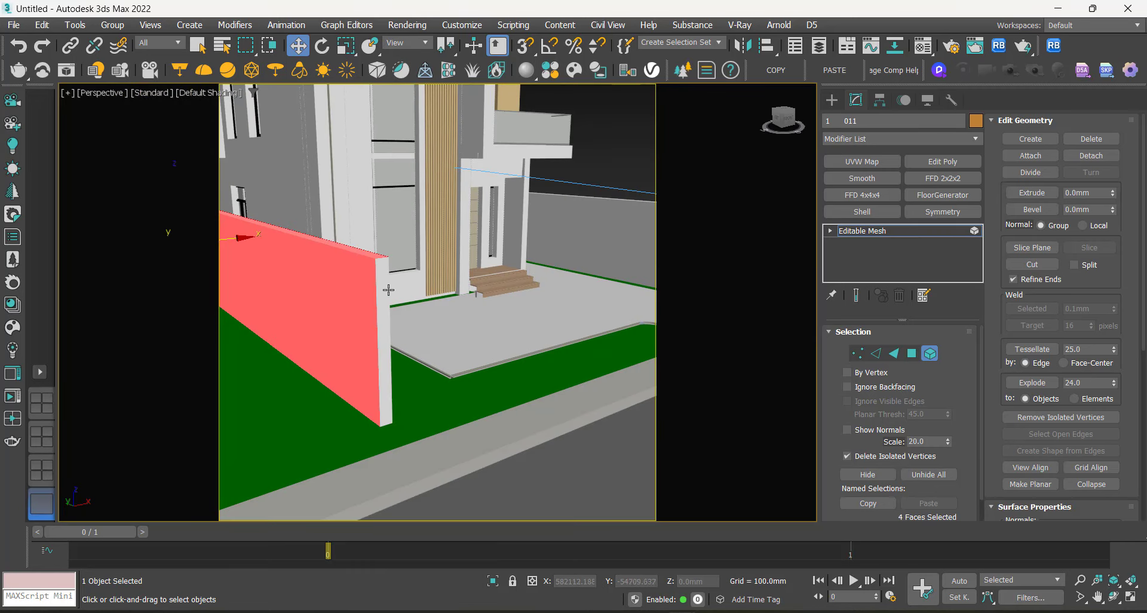
left_click(384, 287, "ctrl")
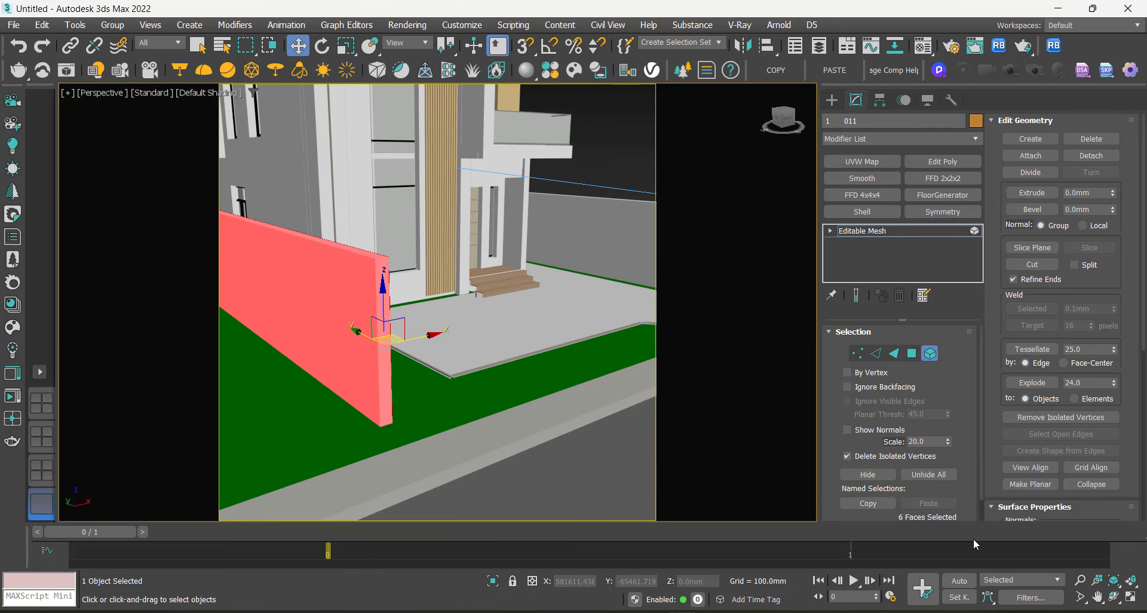
left_click(1114, 596)
left_click_drag(436, 250, 382, 261)
middle_click_drag(386, 261, 513, 218)
key("w")
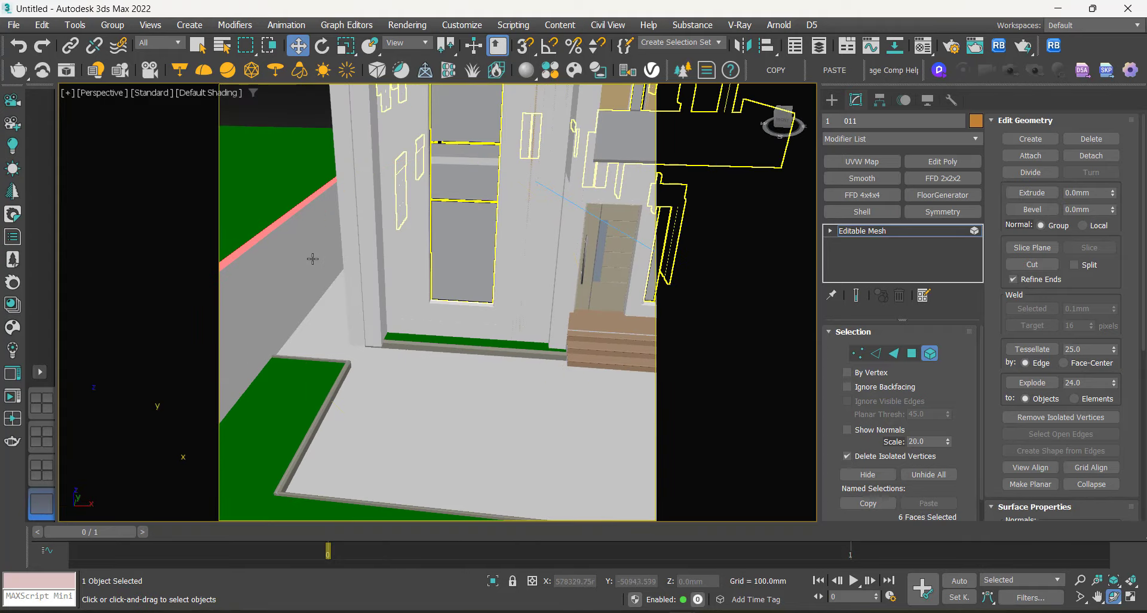
left_click(293, 261, "ctrl")
Step: Detach the selected opposite fence wall from the house mesh as a separate object and leave element editing
scroll(307, 247, "down", 5)
scroll(359, 220, "up", 2)
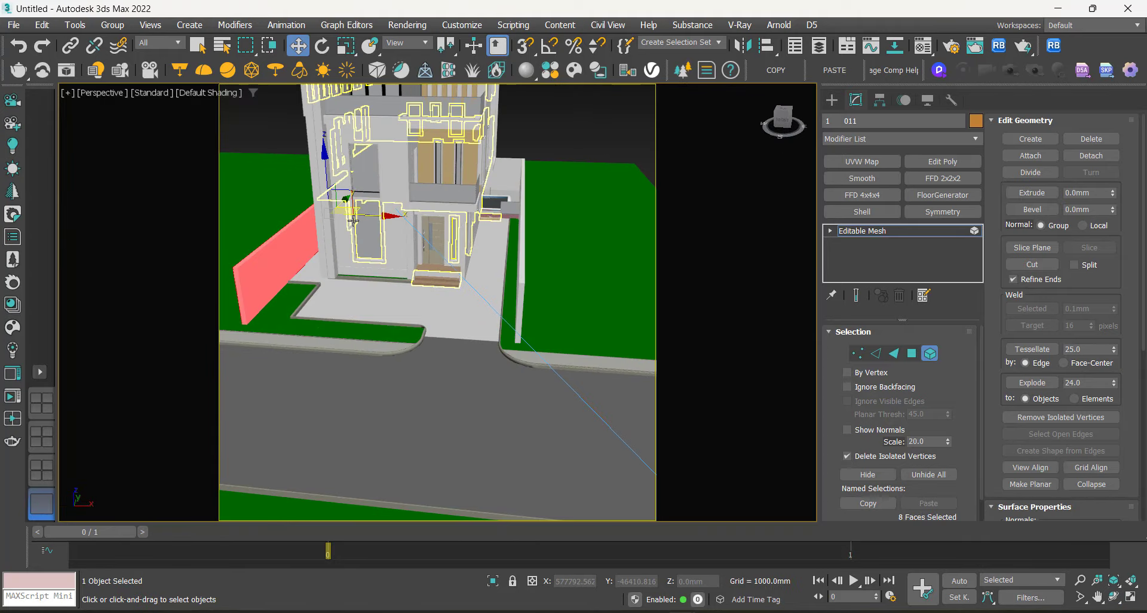
middle_click_drag(362, 219, 506, 240)
scroll(505, 239, "up", 2)
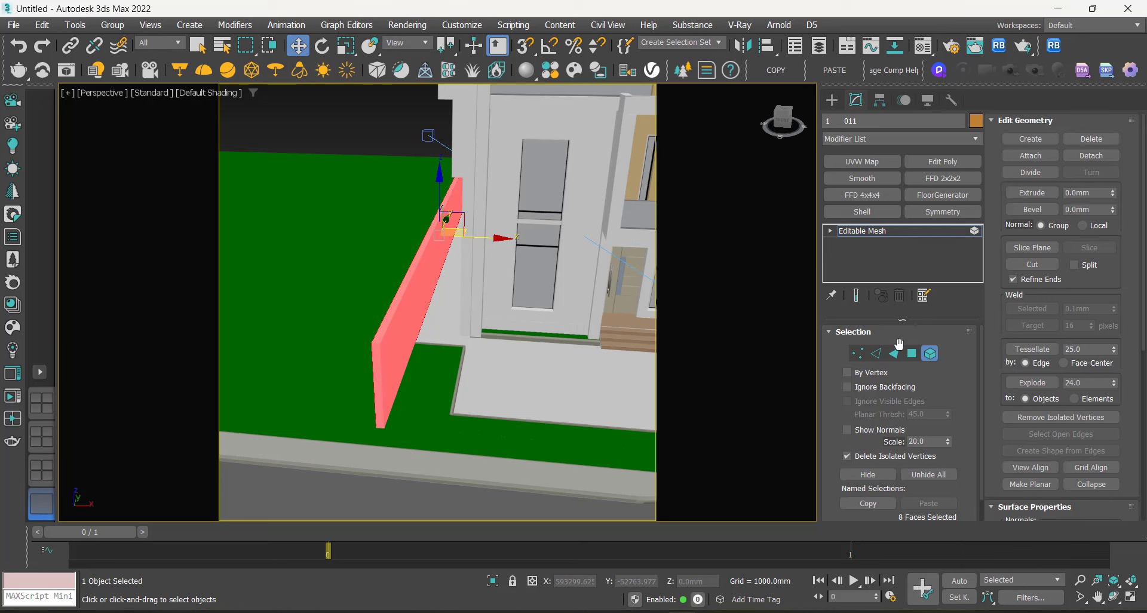
left_click(1091, 156)
left_click(621, 323)
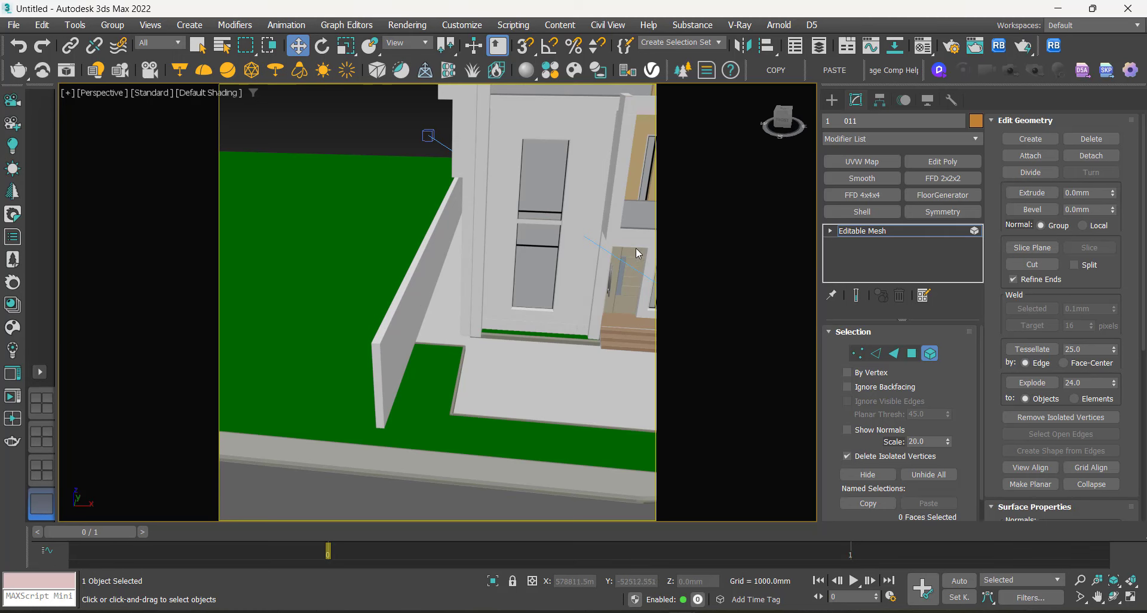
left_click(831, 101)
middle_click_drag(503, 291, 380, 282)
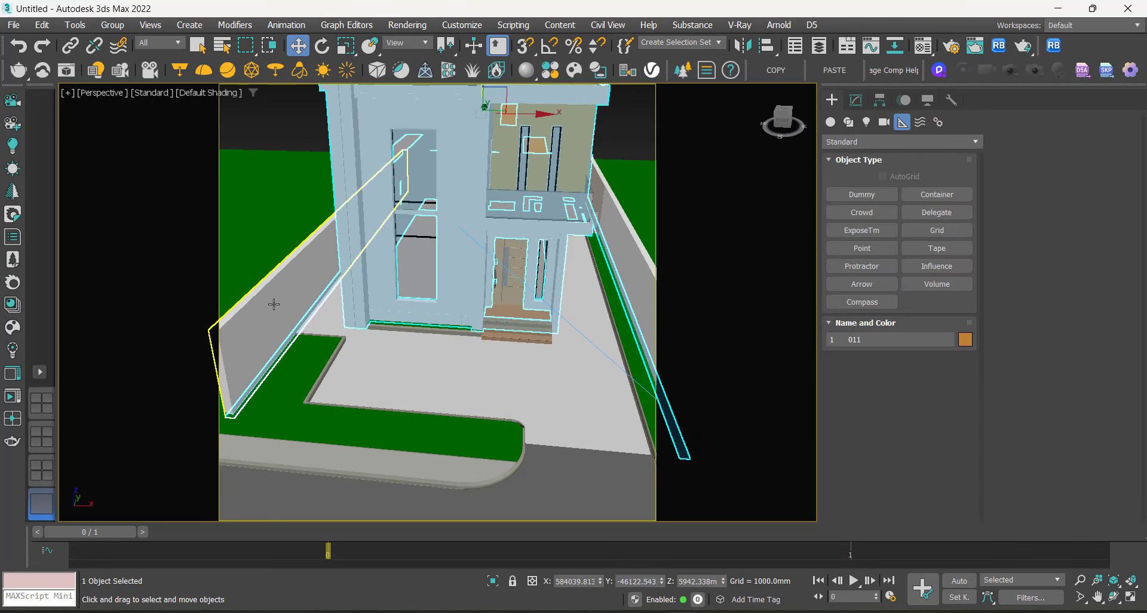
Step: Select the two detached fence walls and the lawn in turn to check that each is a separate object
left_click(274, 302)
scroll(284, 286, "down", 2)
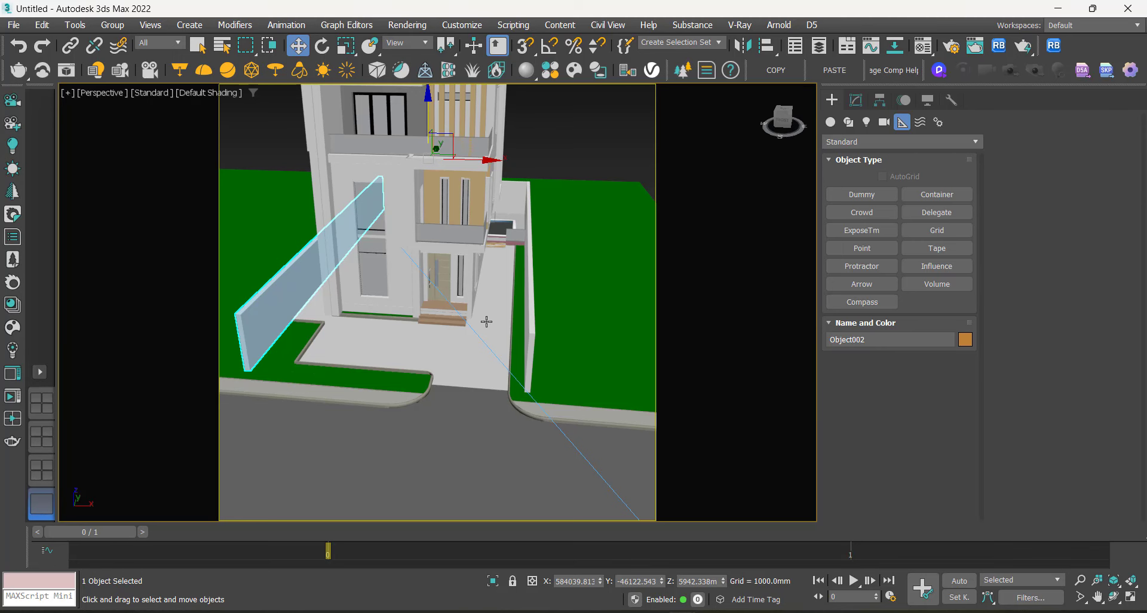
left_click(529, 329)
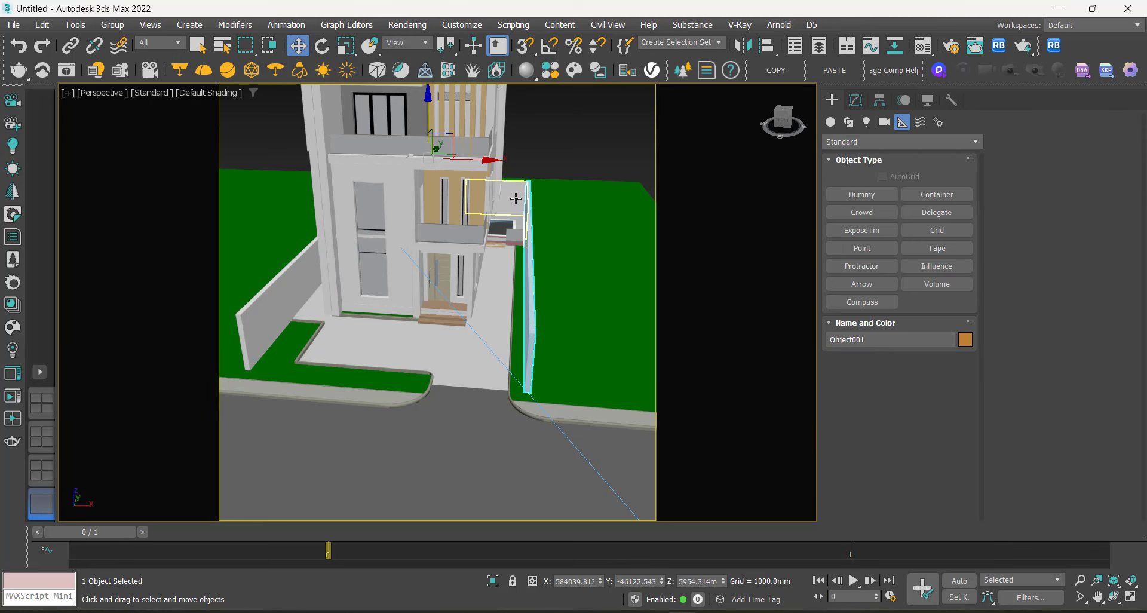
left_click(537, 194)
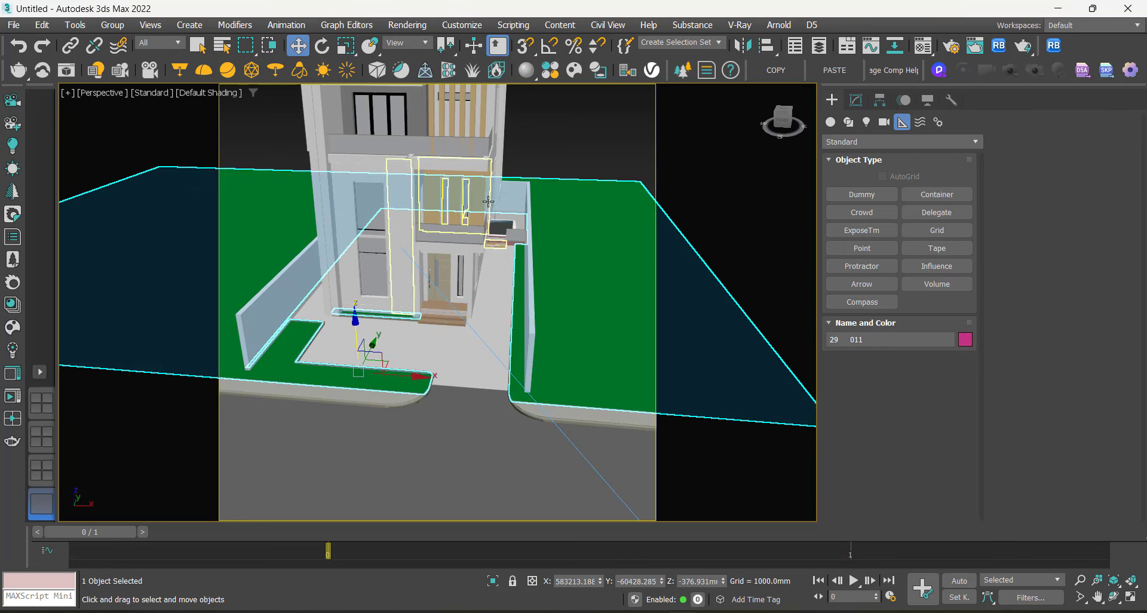
Step: Center the right-hand fence wall's pivot to the object and leave pivot editing
left_click(531, 323)
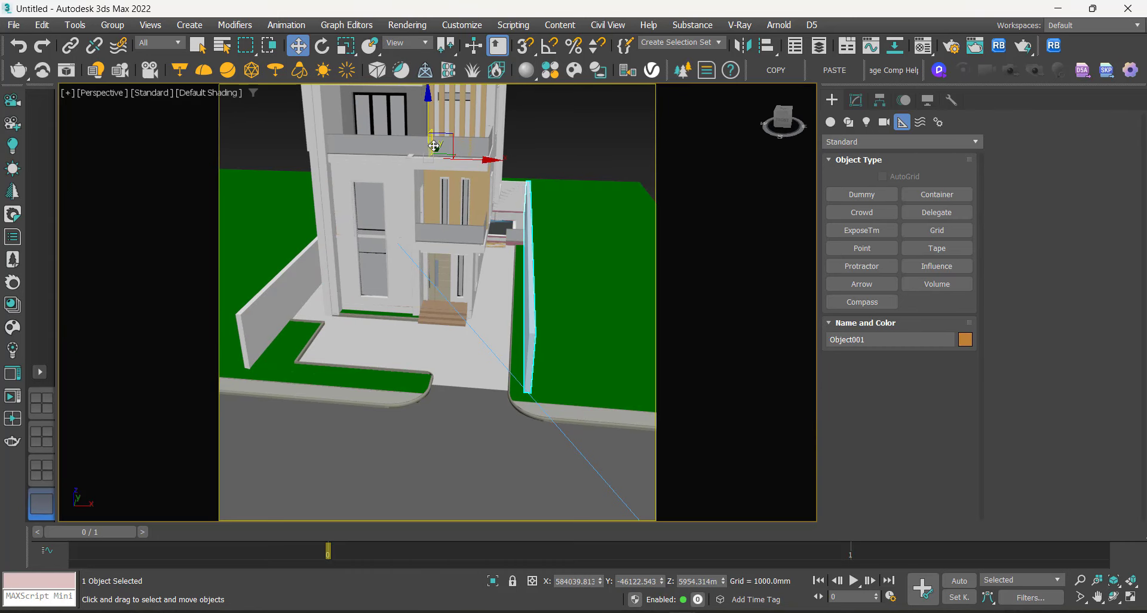
left_click(879, 100)
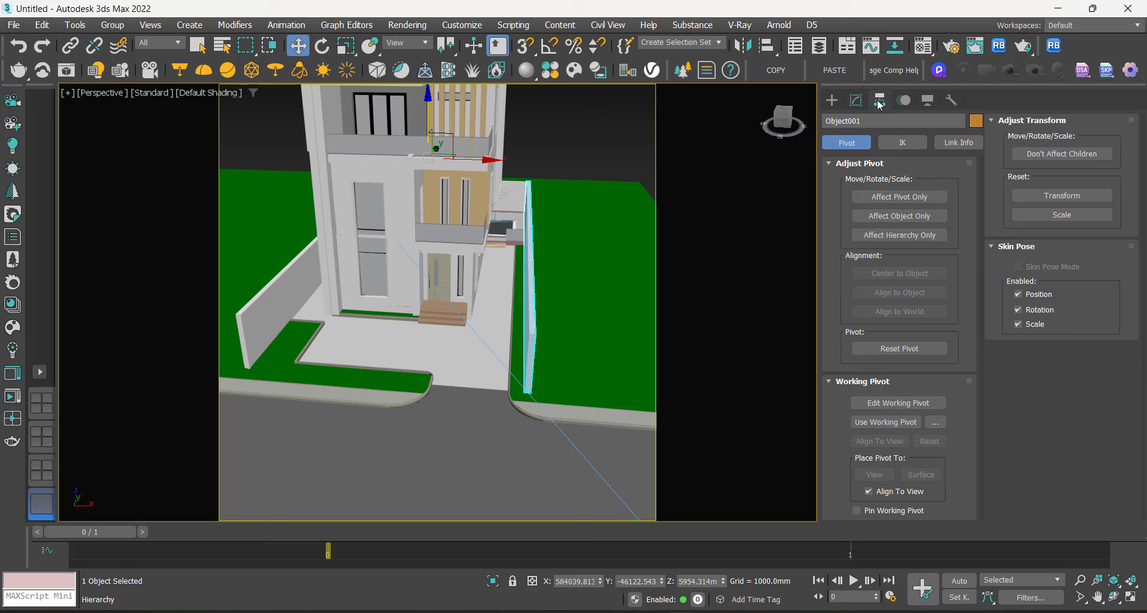
left_click(883, 199)
left_click(885, 197)
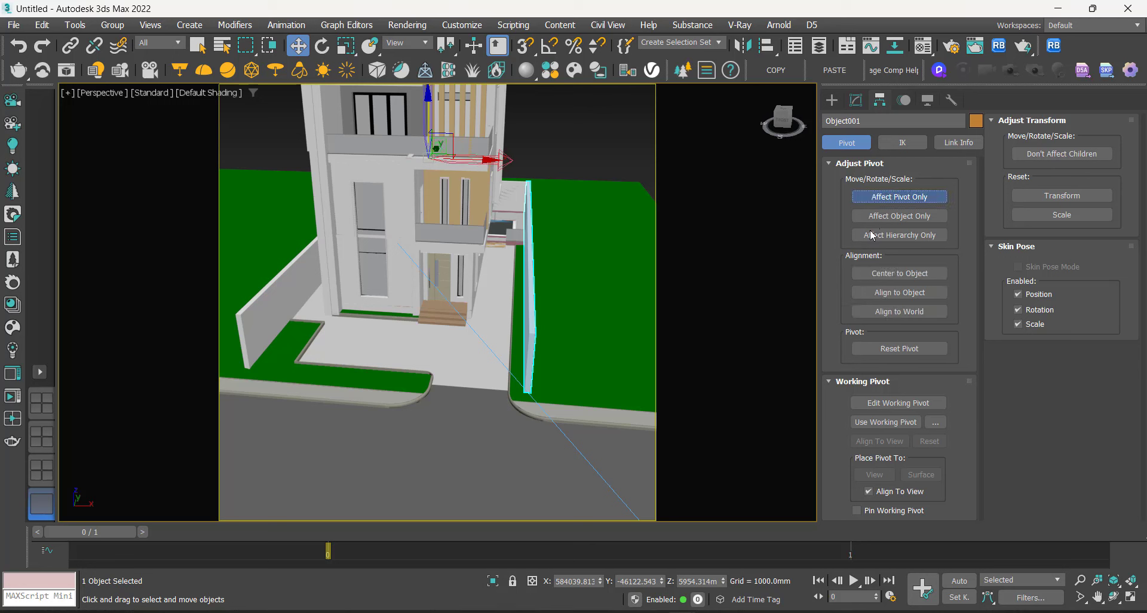
left_click(887, 273)
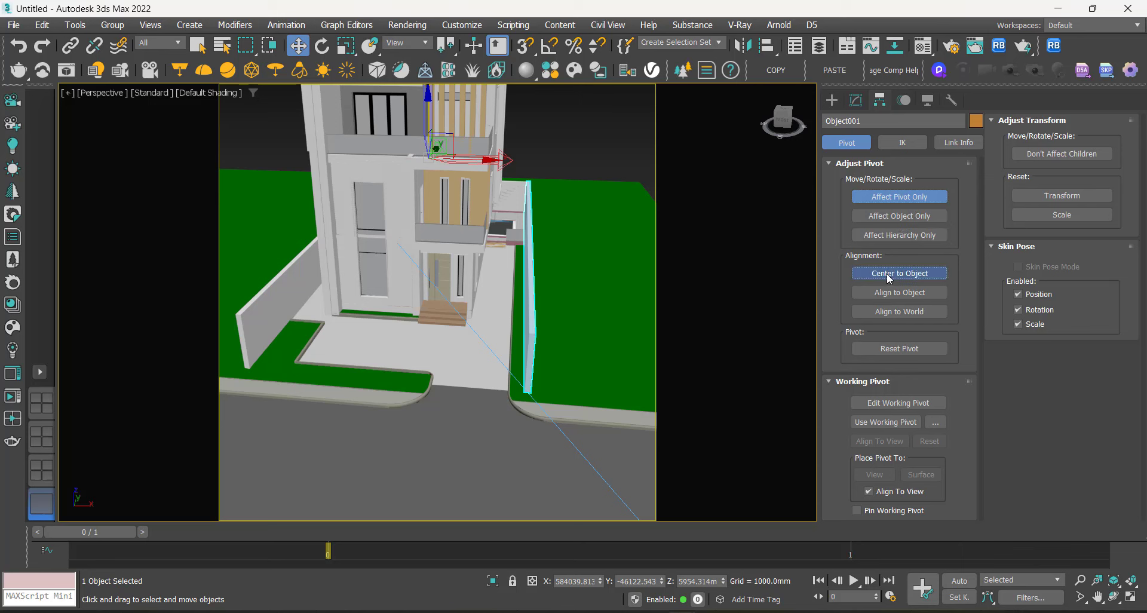
left_click(831, 101)
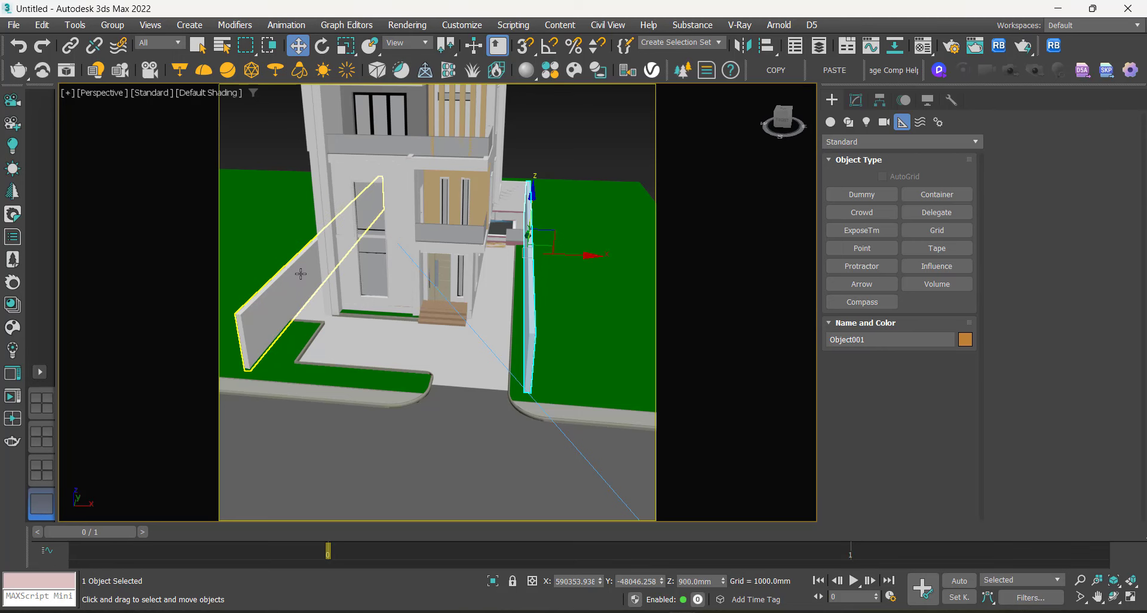
Step: Select the left-hand fence wall, center its pivot to the object and leave pivot editing
left_click(272, 283)
left_click(883, 106)
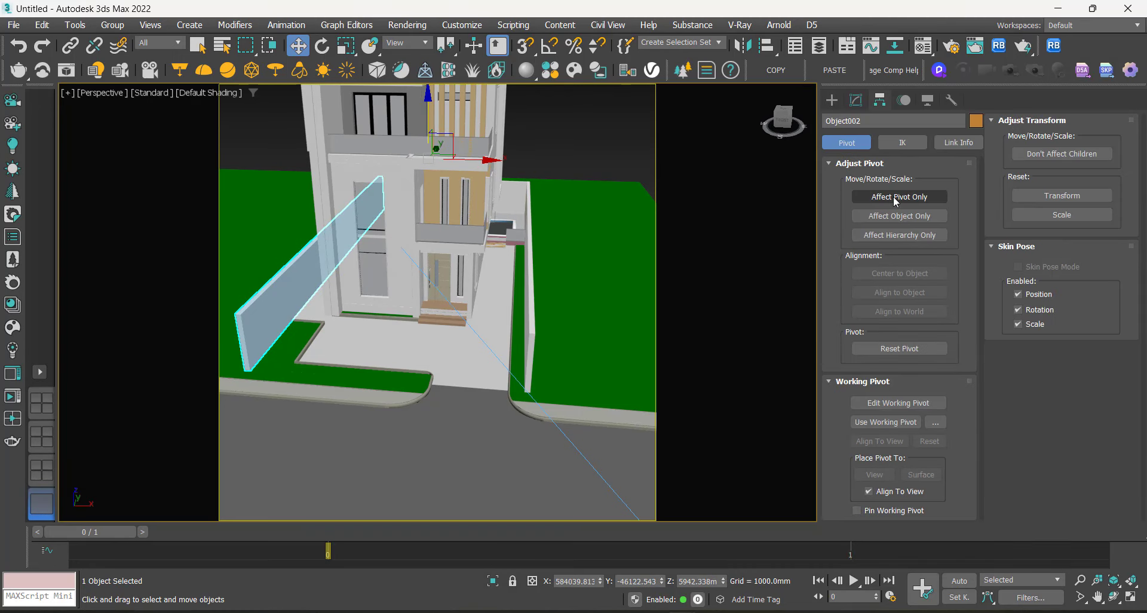
left_click(894, 197)
left_click(894, 235)
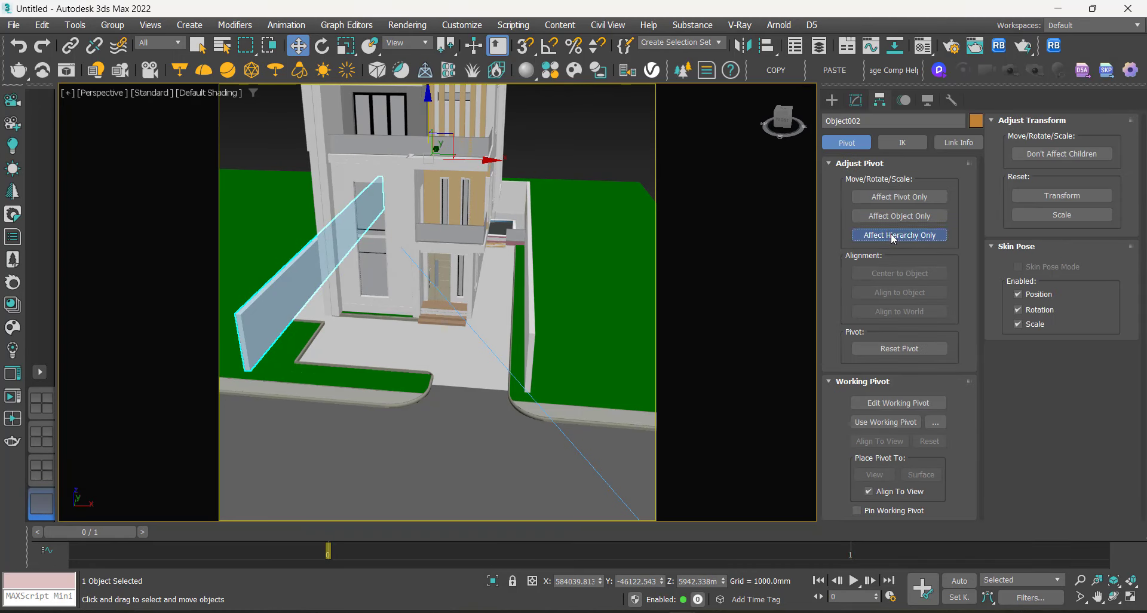
left_click(893, 197)
left_click(896, 273)
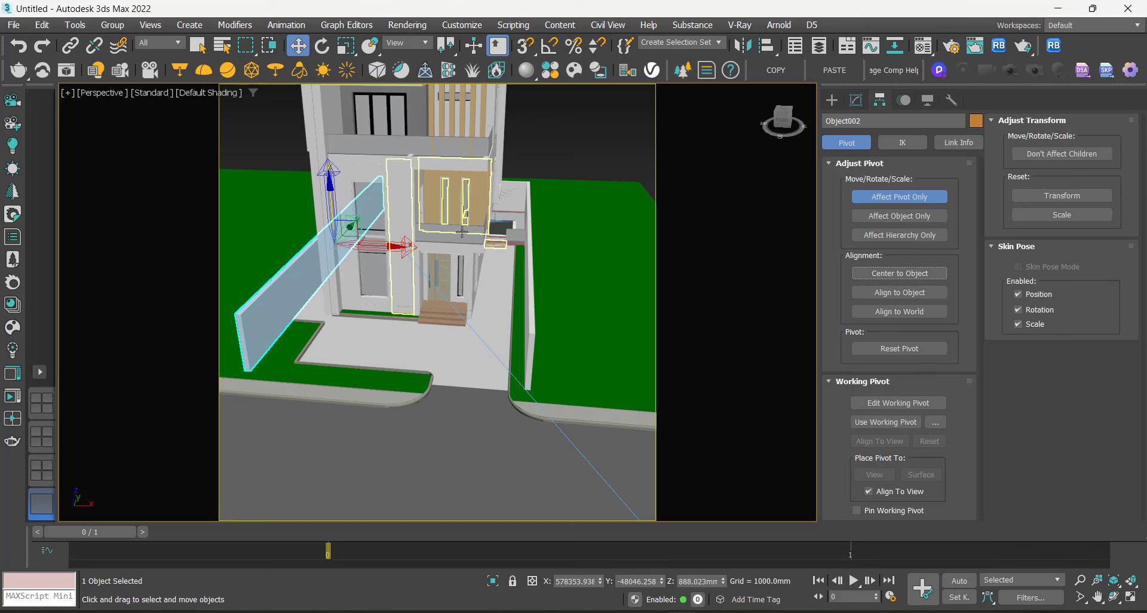
left_click(832, 100)
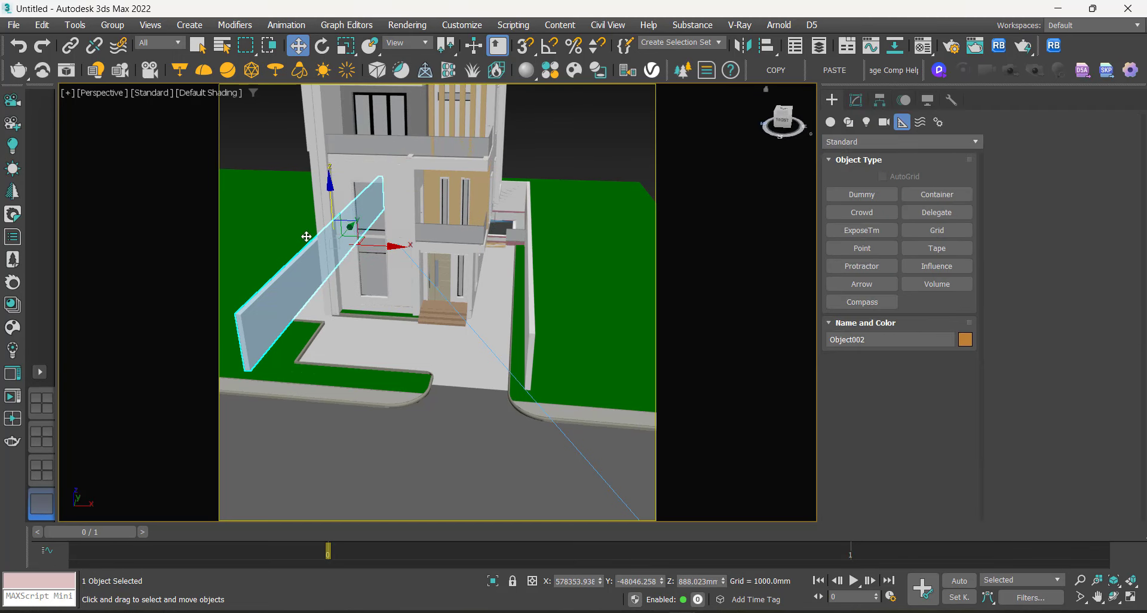
Step: Try moving the right-hand fence wall along the X axis
left_click(530, 265)
left_click_drag(561, 254, 535, 255)
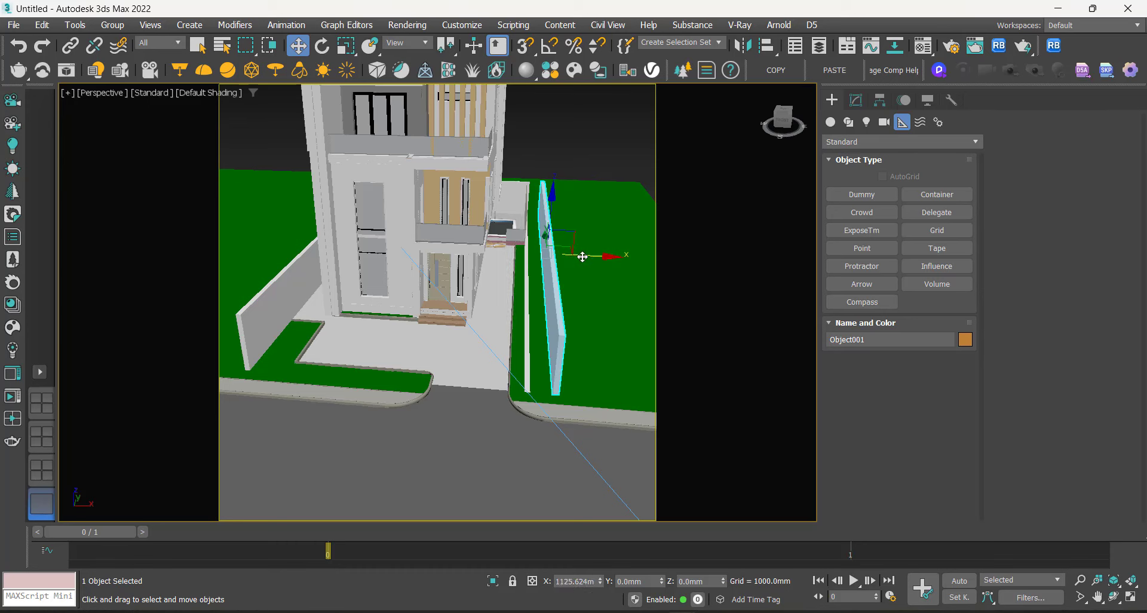
scroll(563, 220, "up", 3)
left_click_drag(568, 209, 501, 199)
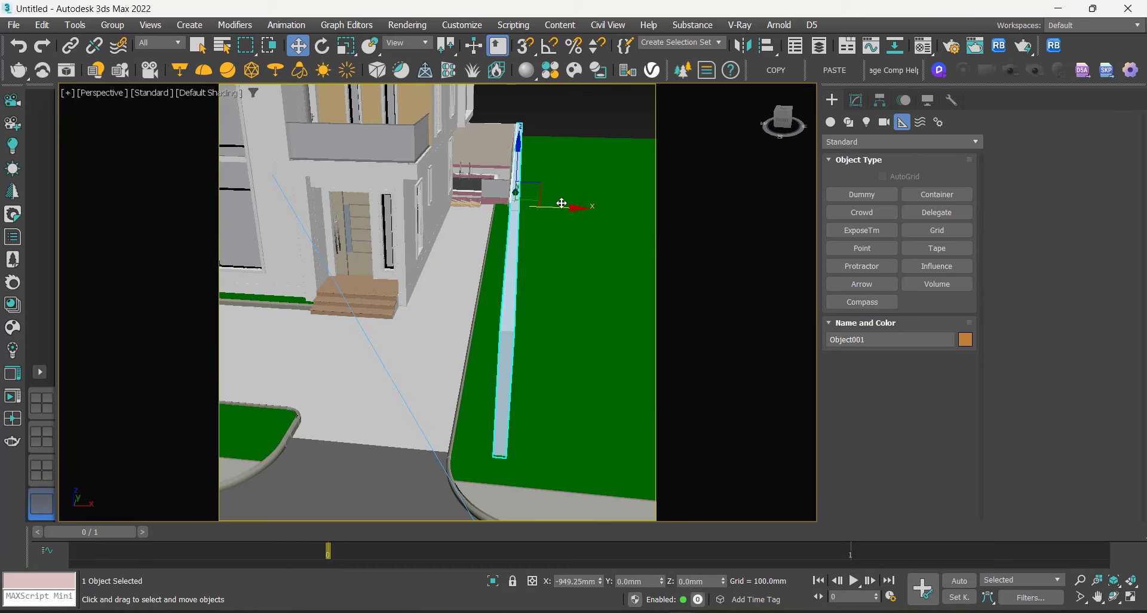
Step: Return to the VRayCam001 view and rename the fence wall in front of the house's side facade as RIGHT FENCE
key("c")
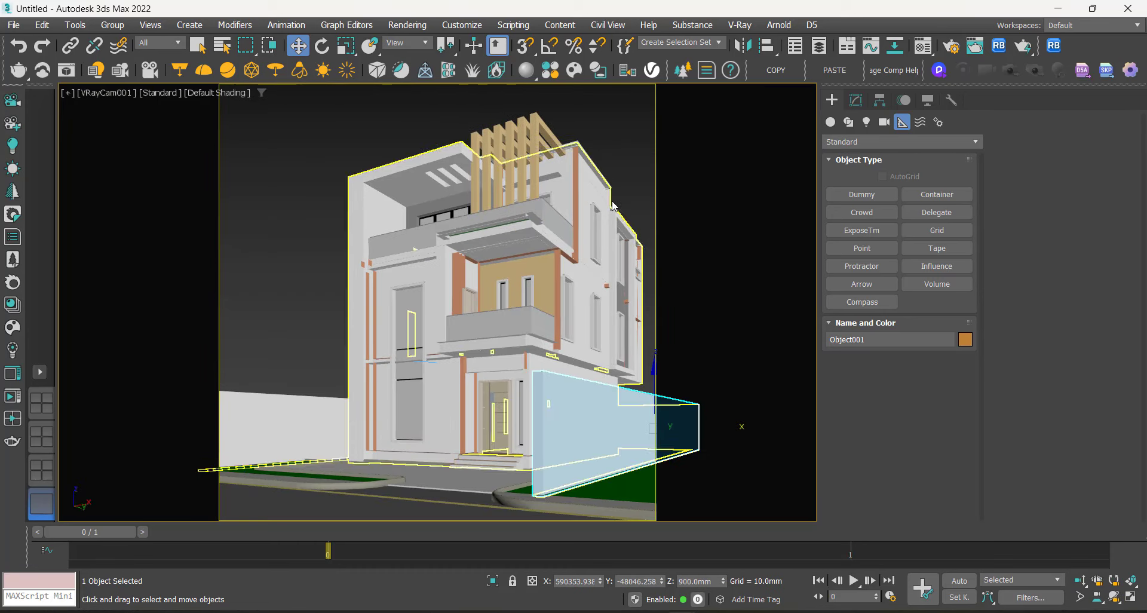
left_click(609, 138)
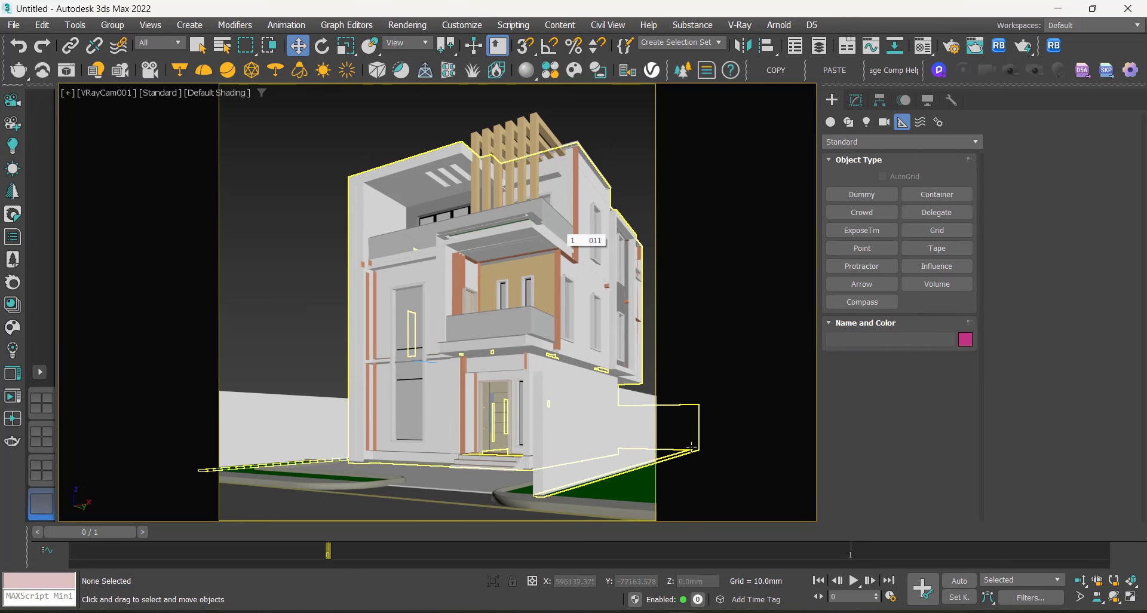
left_click(564, 428)
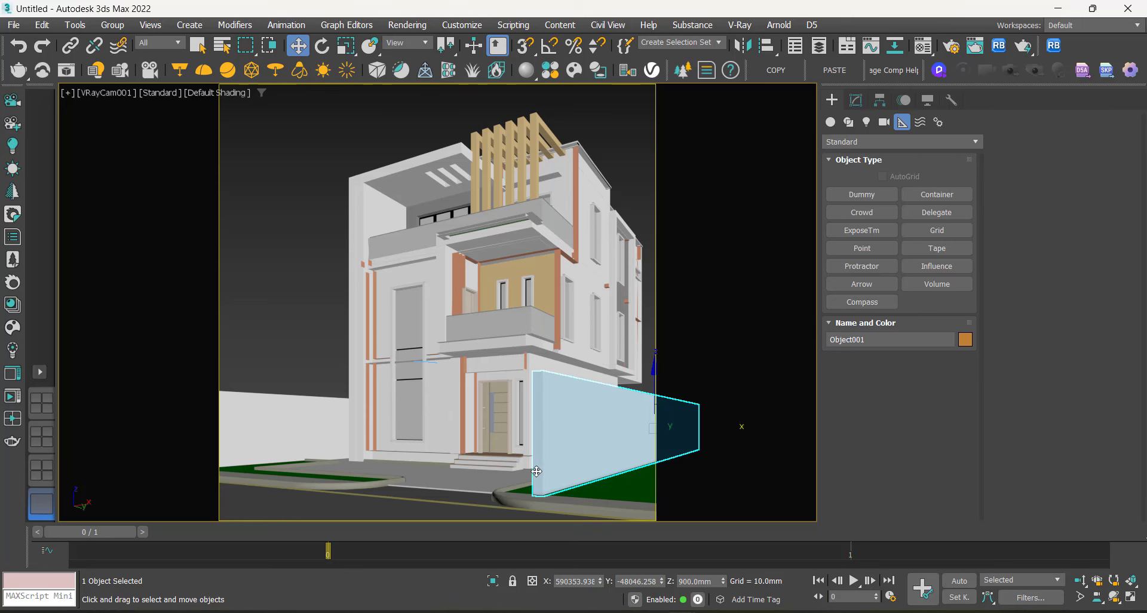
left_click(838, 339)
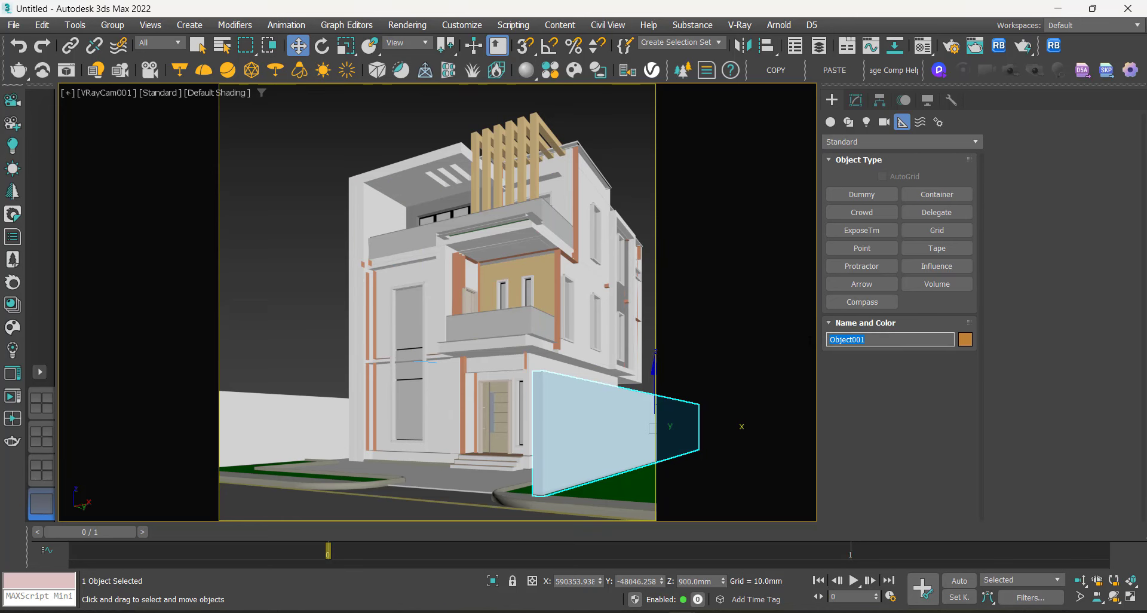
type("RIGHT FENCE")
left_click(624, 162)
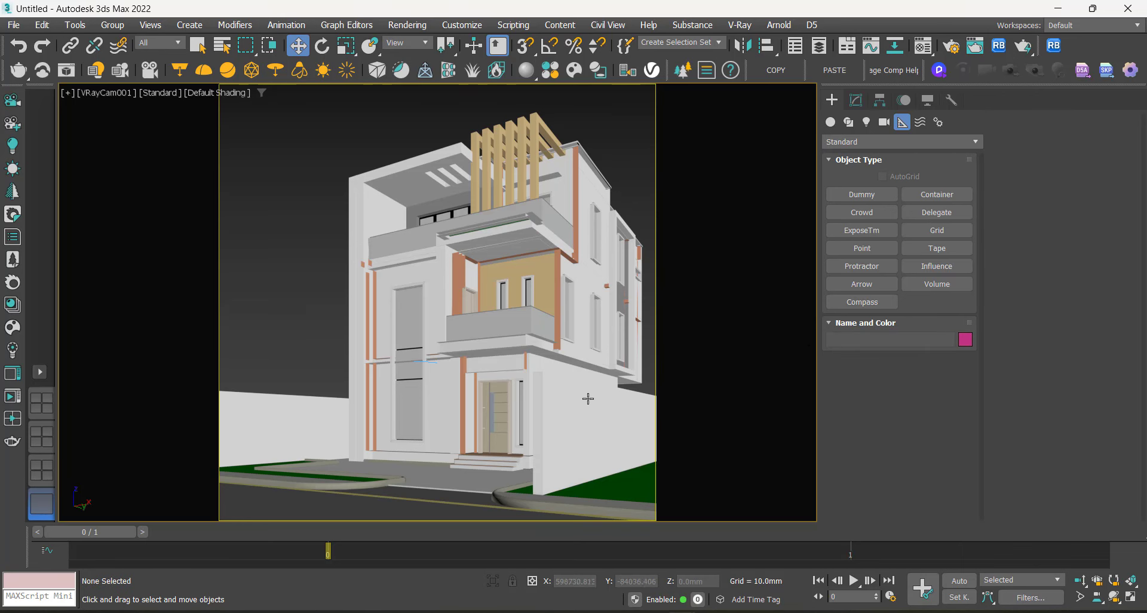
Step: Hide the RIGHT FENCE object in the camera view
left_click(587, 398)
right_click(611, 144)
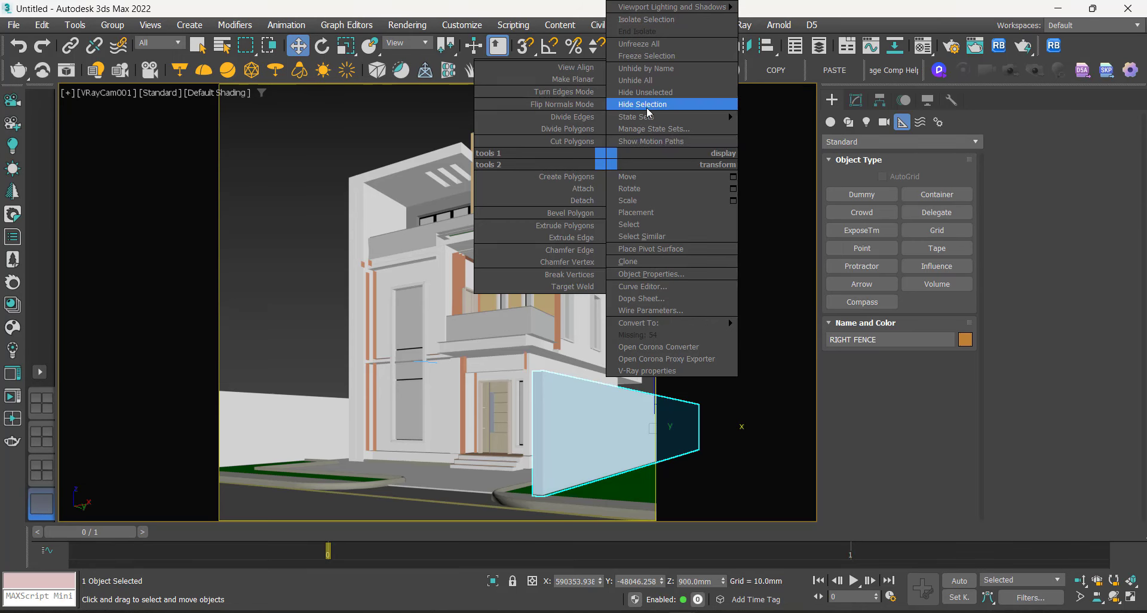
left_click(756, 113)
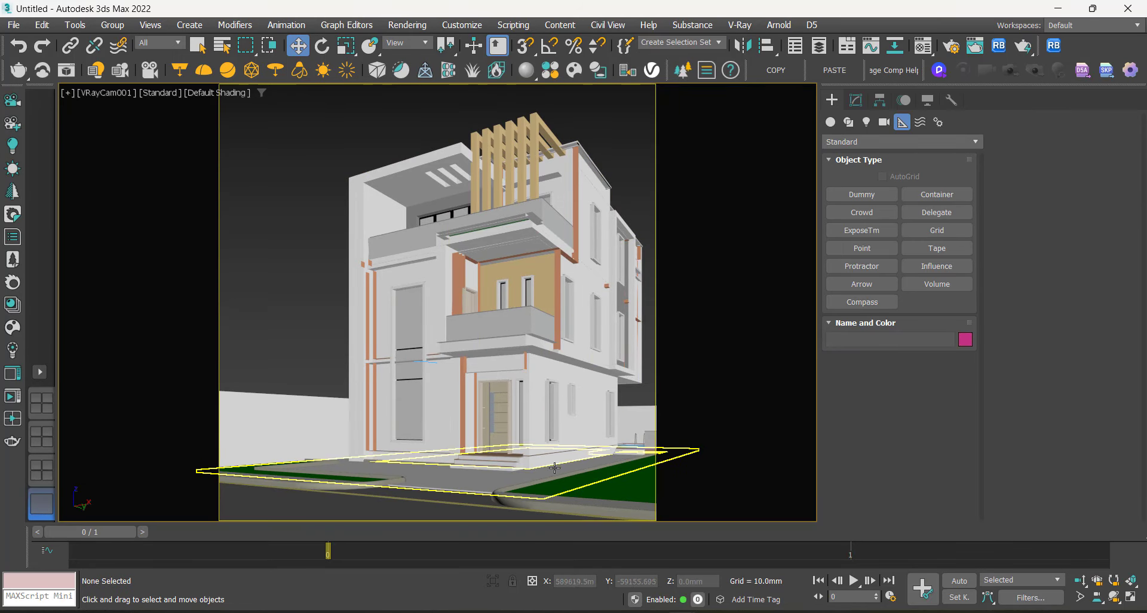
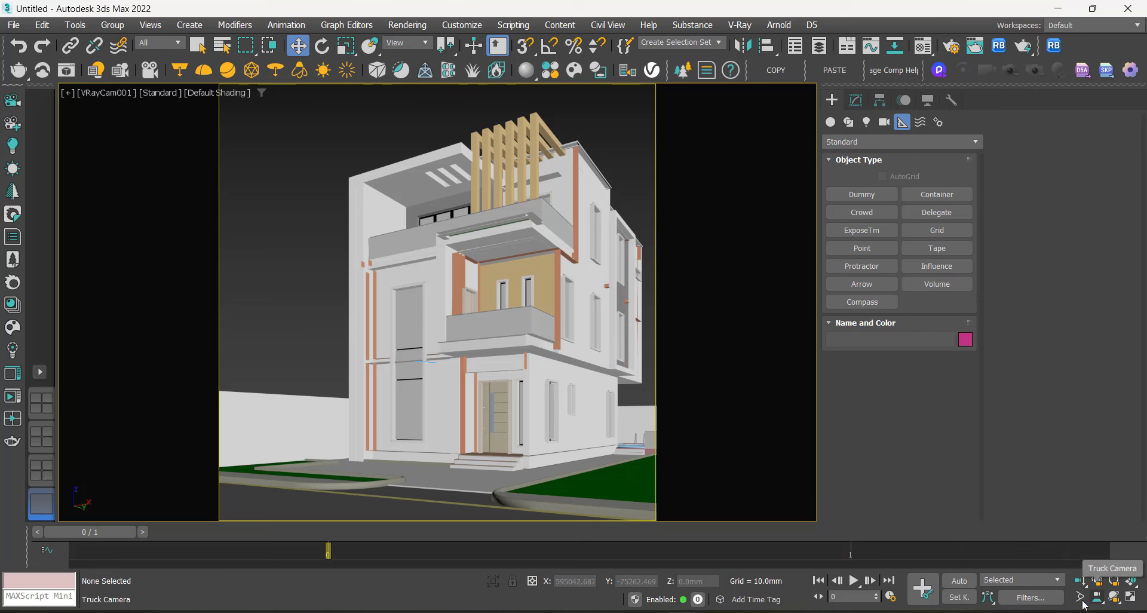
Step: Turn on the computer's Wi-Fi from the Windows quick settings
left_click(1027, 611)
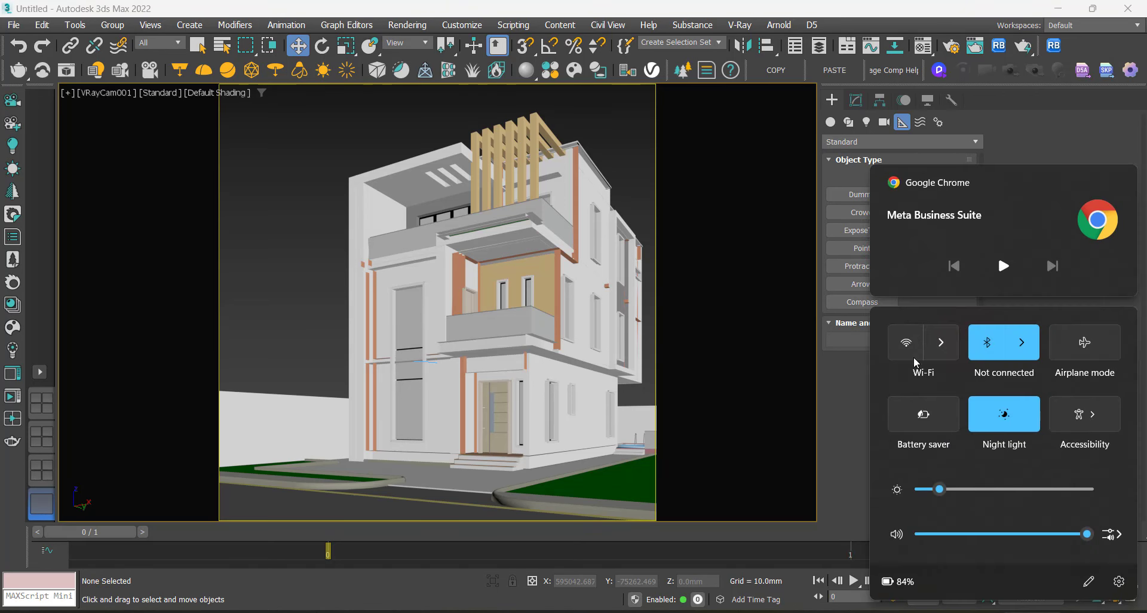
left_click(907, 343)
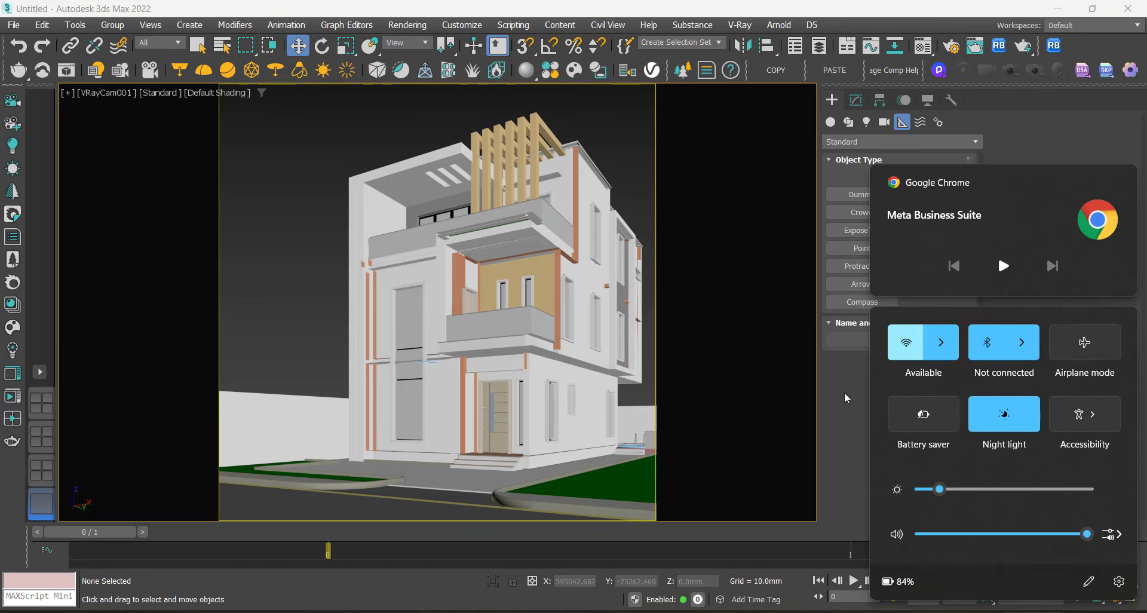
left_click(844, 392)
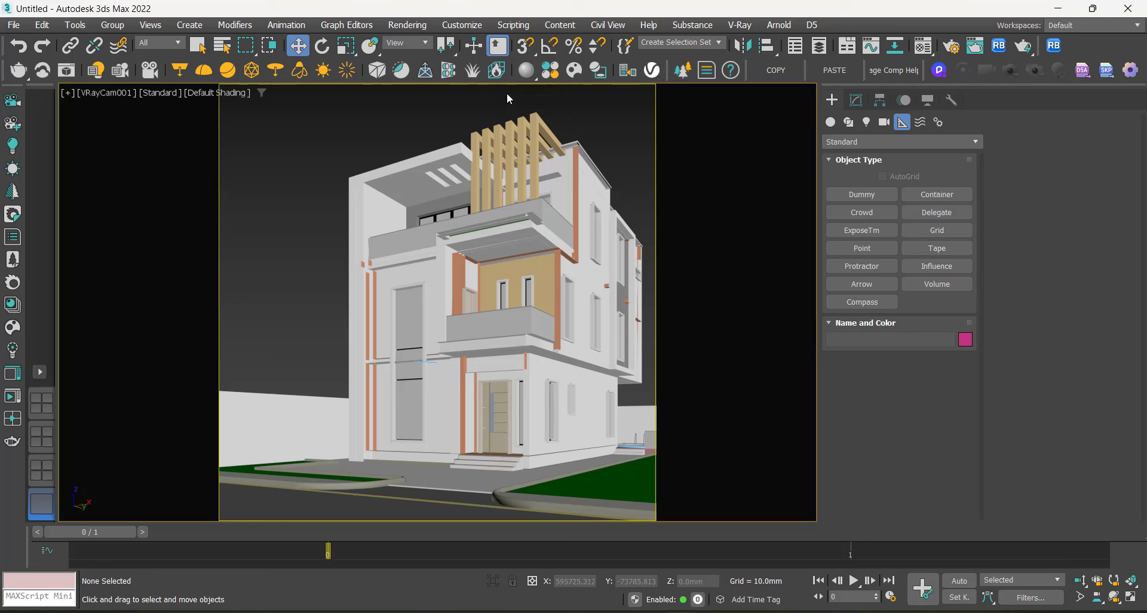
Step: Switch to the Chaos Cosmos Browser and filter the downloaded assets to the Day category of HDRIs
left_click(574, 72)
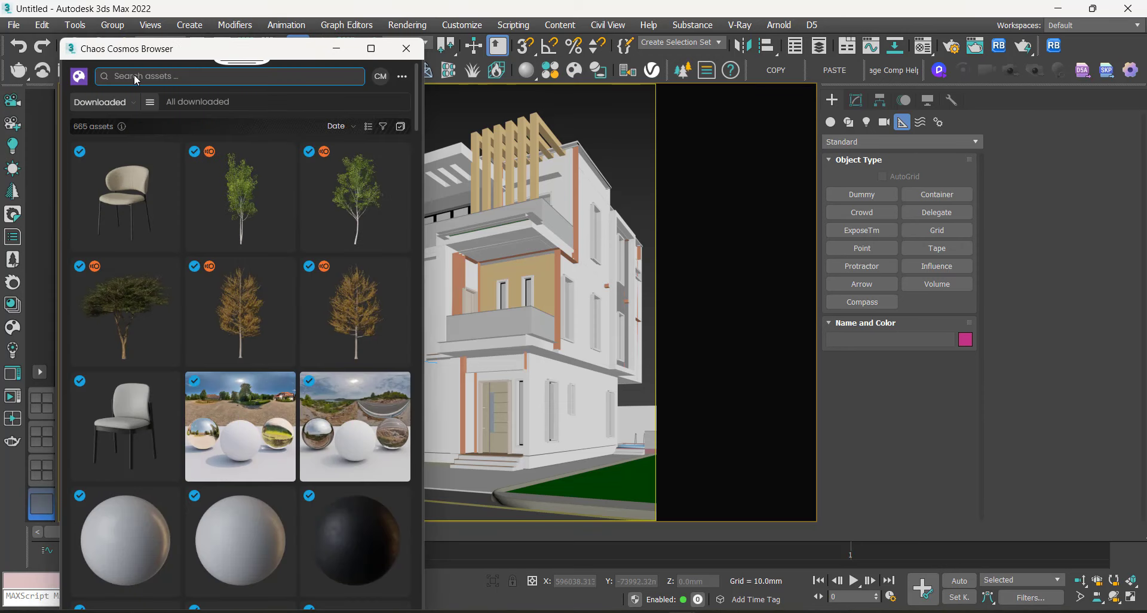
scroll(250, 251, "down", 3)
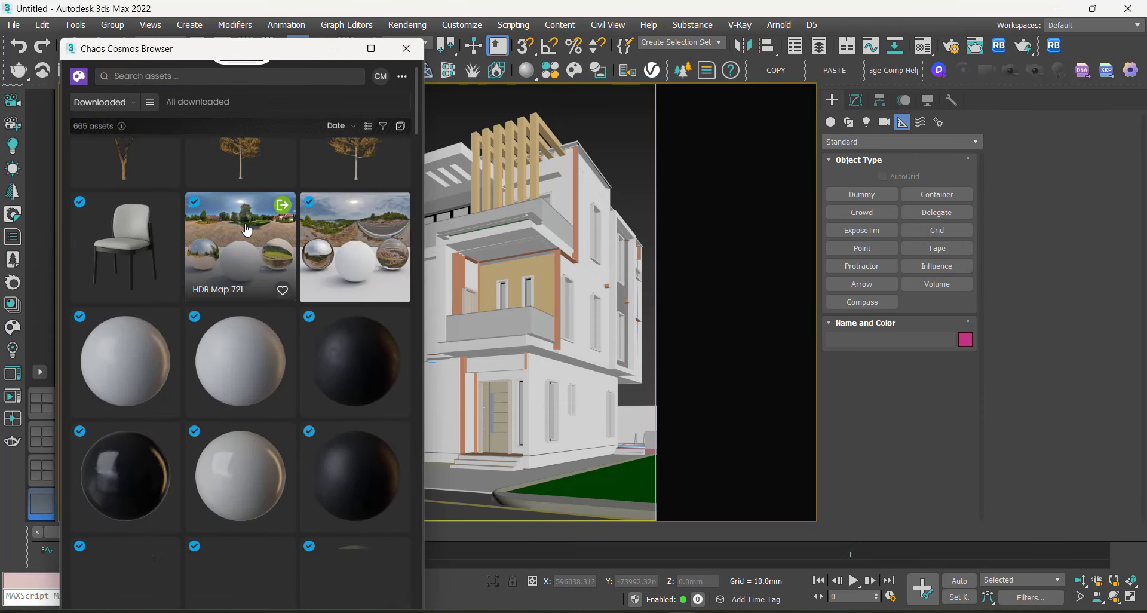
left_click(123, 103)
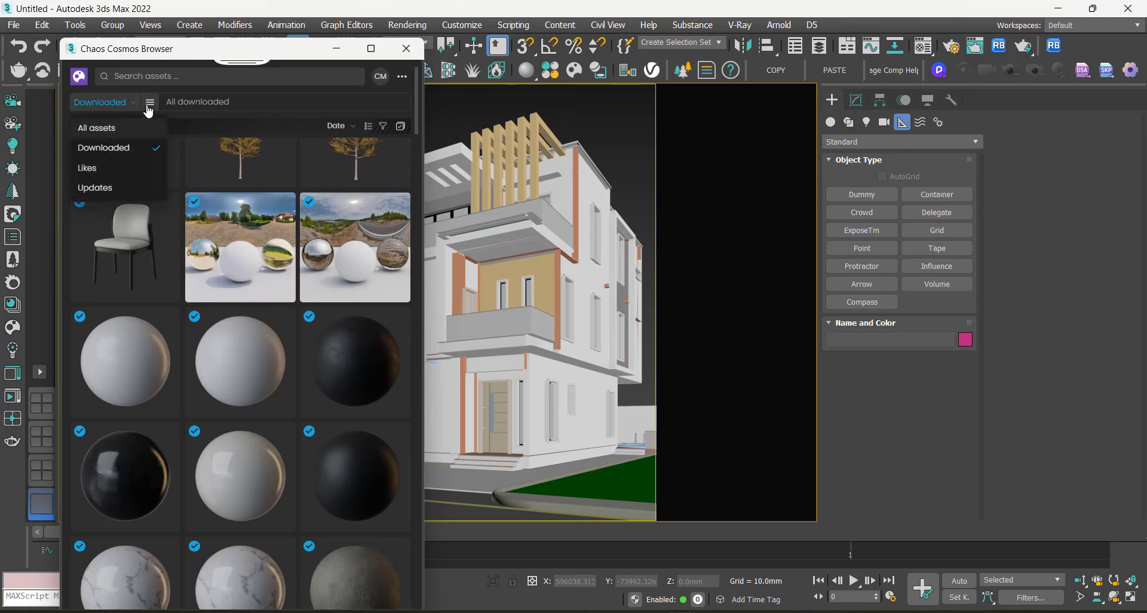
left_click(151, 103)
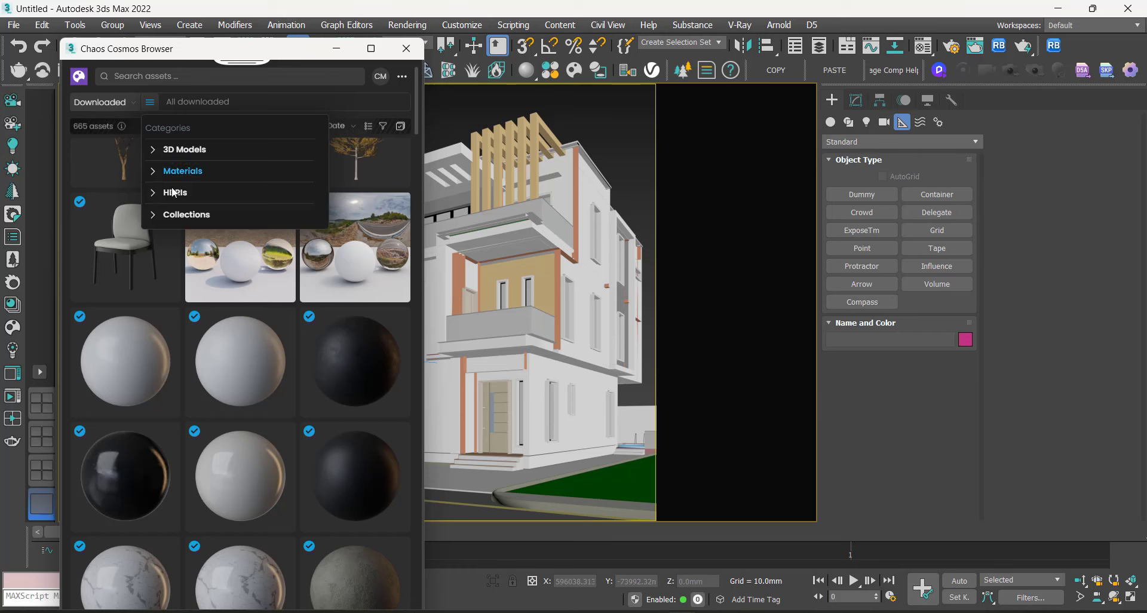
left_click(172, 194)
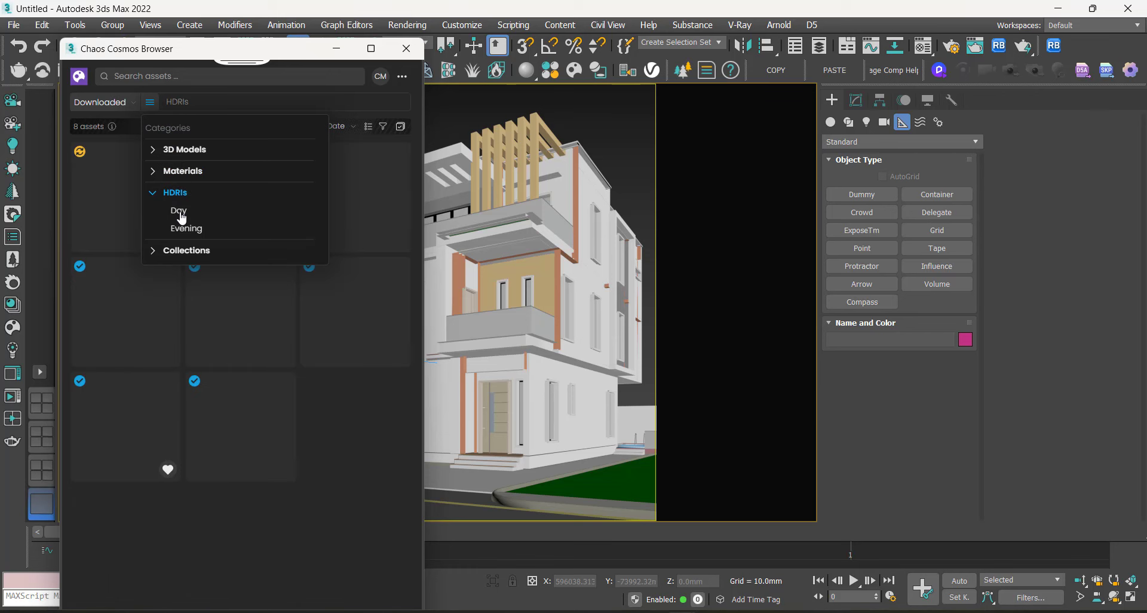
left_click(179, 212)
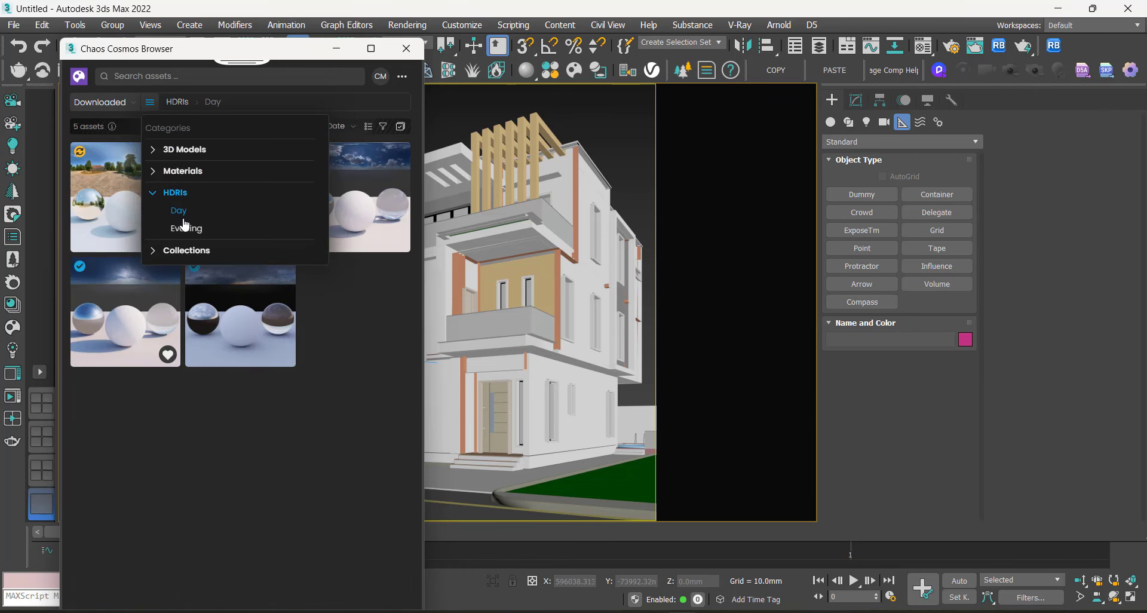
left_click(276, 430)
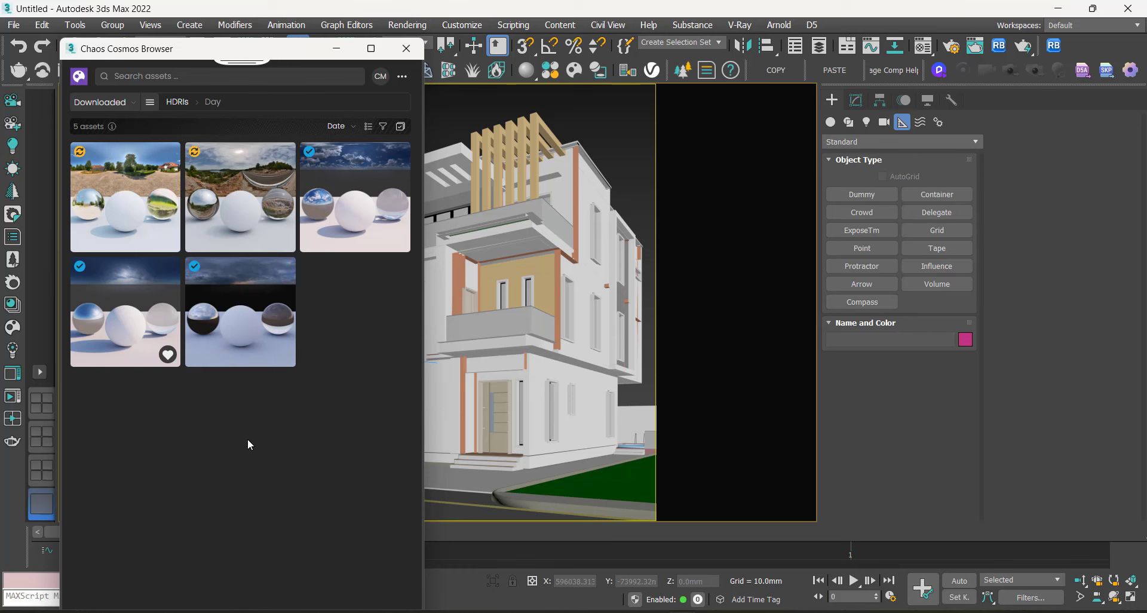
Step: Extend the Day HDRI listing from downloaded items to all assets and browse the available maps
left_click(134, 105)
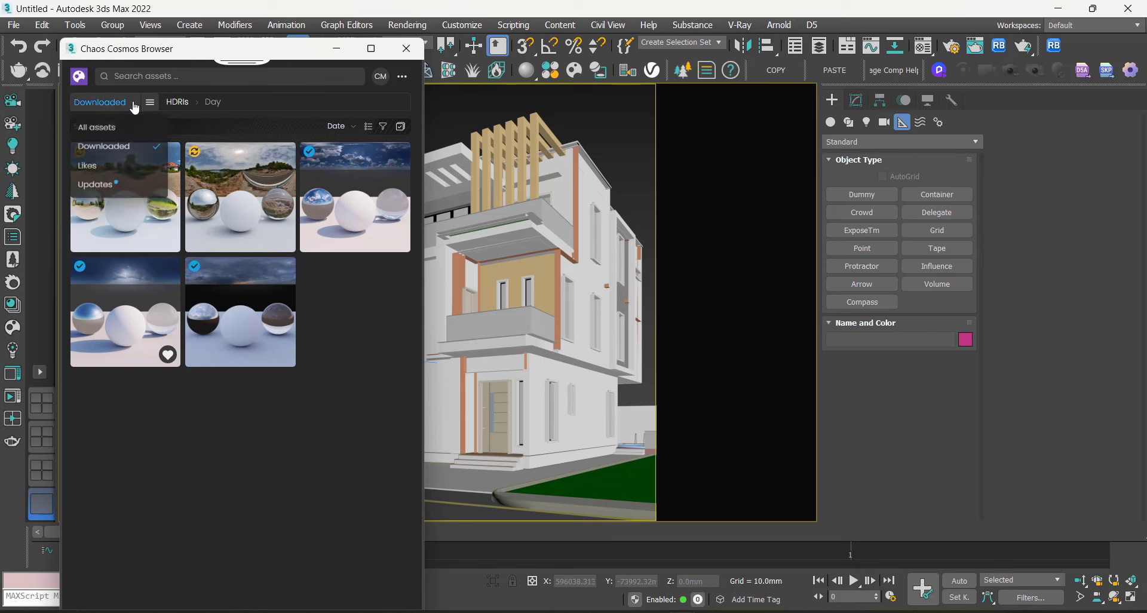
left_click(106, 126)
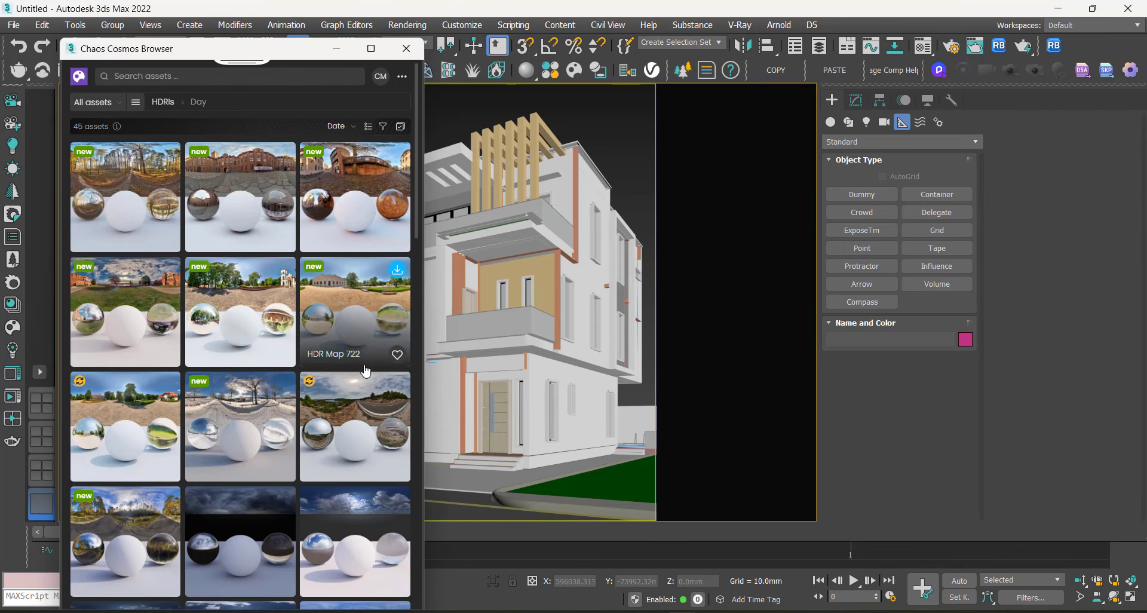
scroll(366, 375, "down", 1)
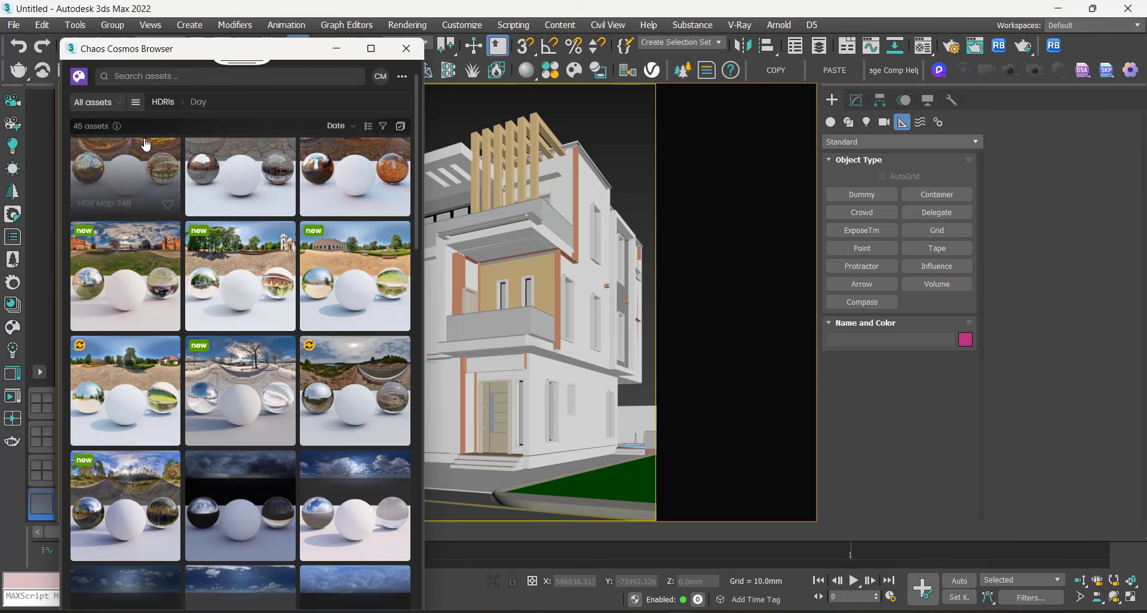
Step: Limit the Day HDRIs to downloaded assets, import the Day 008 HDRI into the scene and minimize the Cosmos browser
left_click(136, 103)
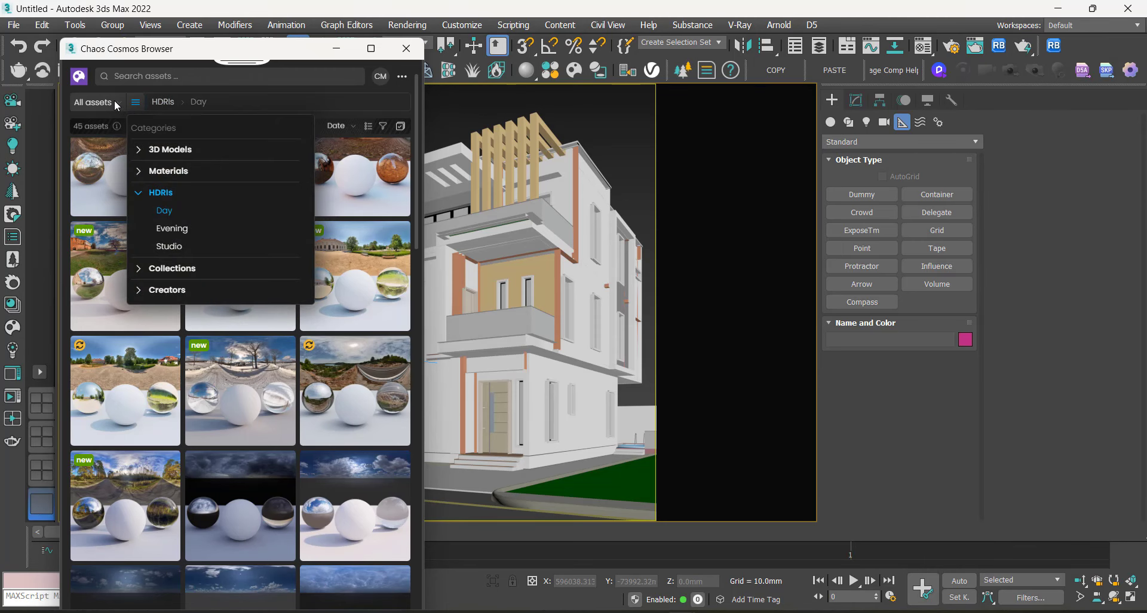
left_click(115, 105)
left_click(112, 106)
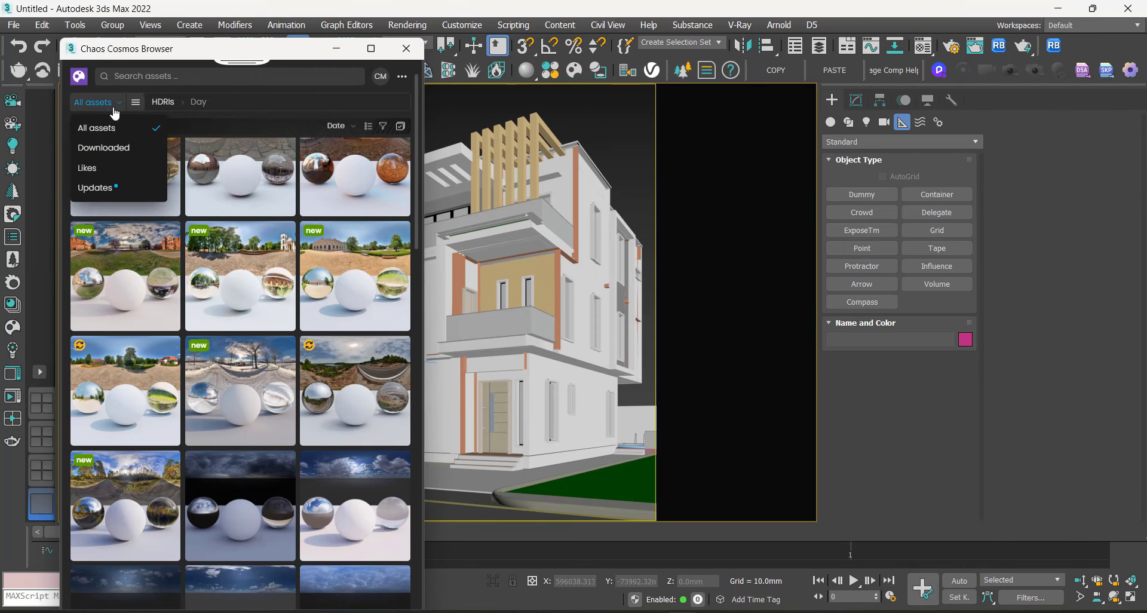
left_click(109, 148)
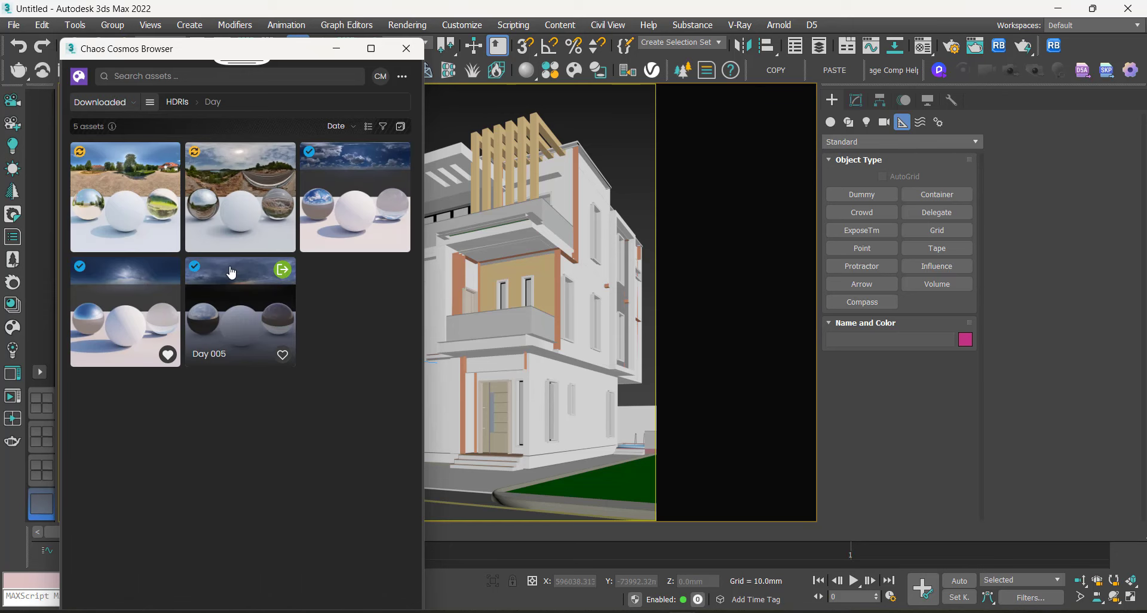
mouse_move(168, 275)
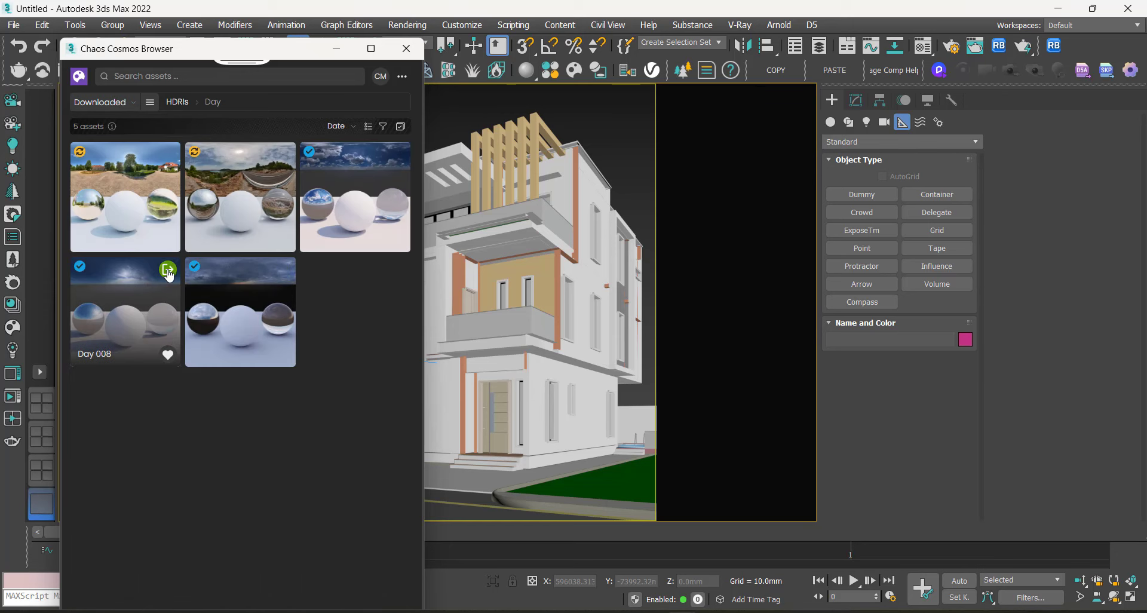
left_click(168, 270)
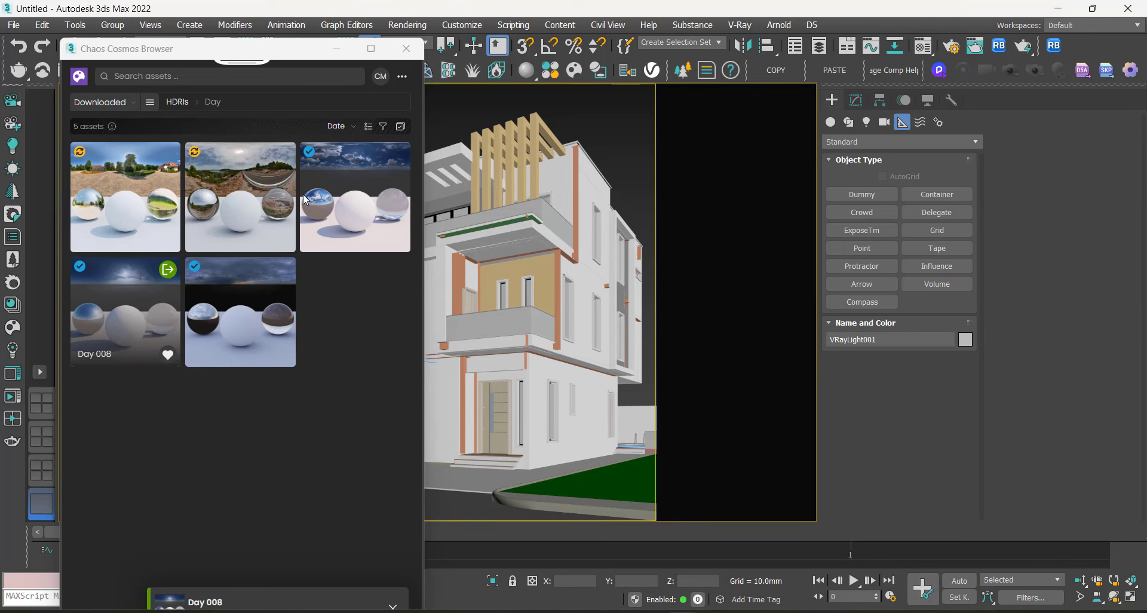
left_click(336, 48)
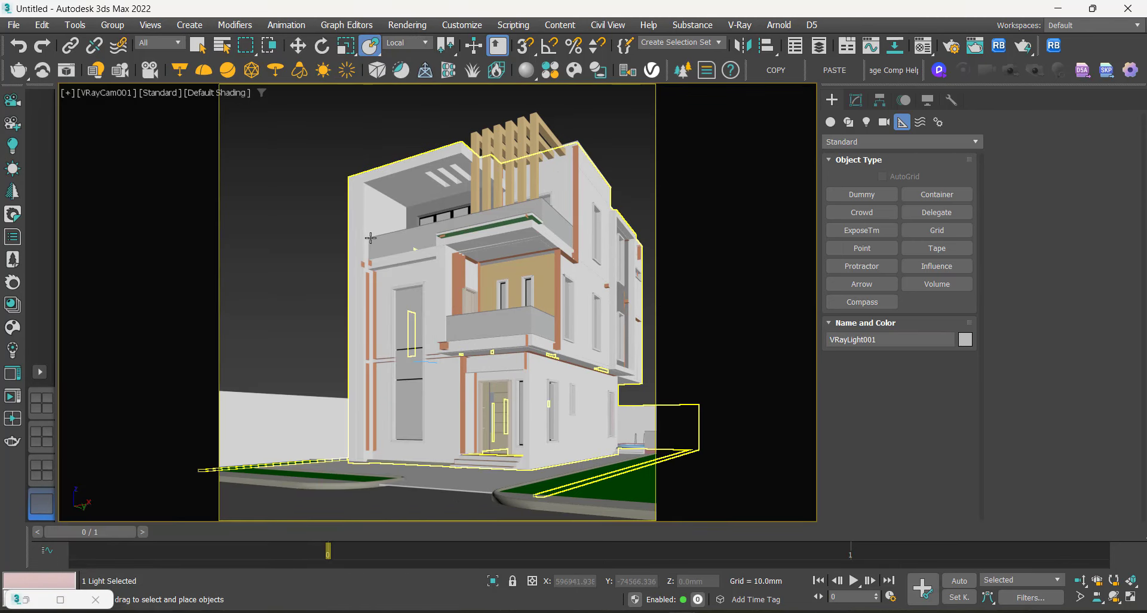
Step: Move the imported Day 008 dome light from the world origin to the vicinity of the house in the top view
key("t")
scroll(407, 358, "down", 5)
key("w")
scroll(404, 340, "down", 4)
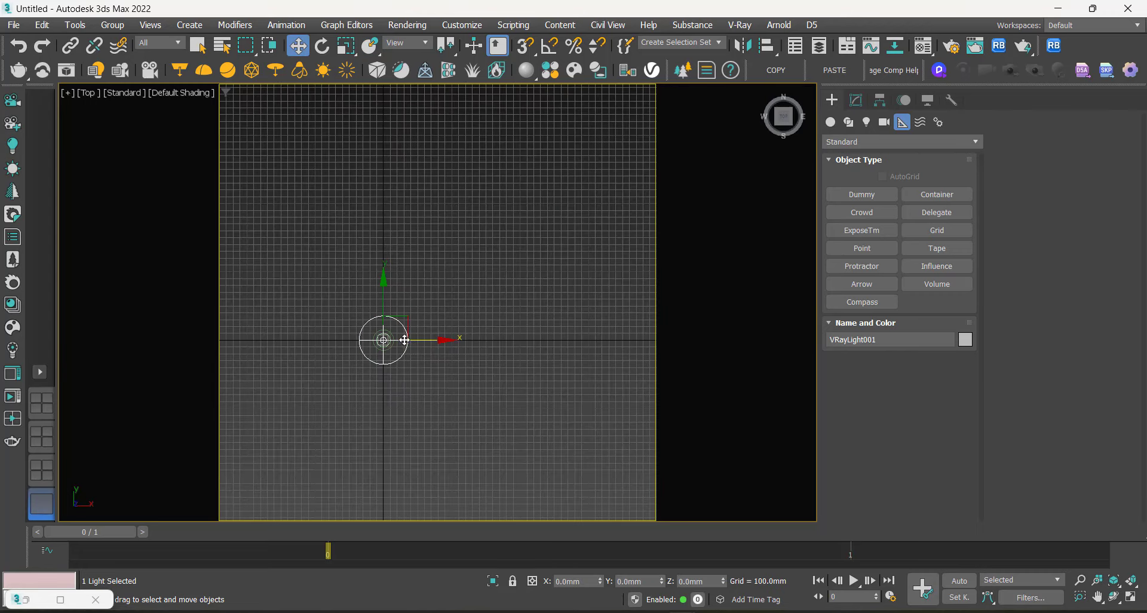
scroll(404, 340, "down", 3)
scroll(306, 324, "down", 5)
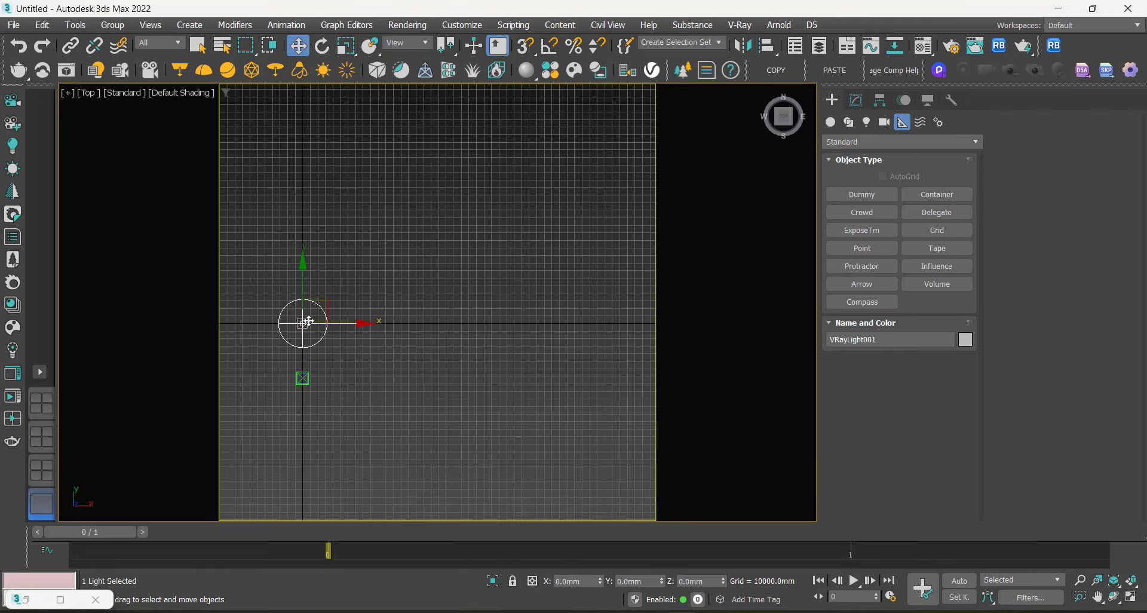
scroll(306, 324, "down", 6)
left_click_drag(333, 303, 500, 313)
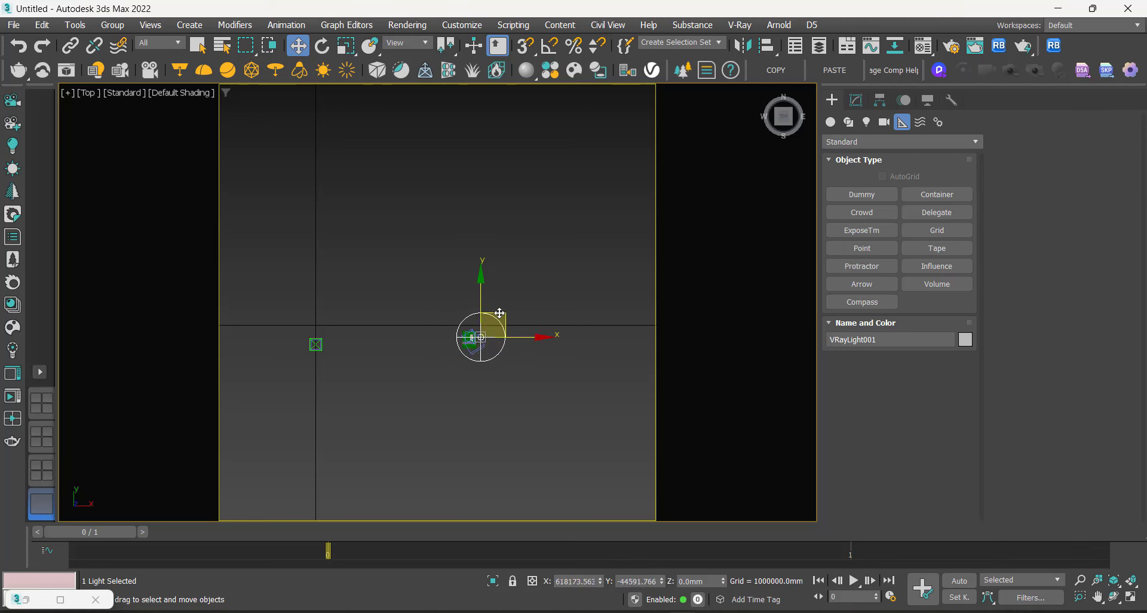
Step: Reposition the dome light on the empty area east of the plot, just above the road level, and return to the camera view
key("Delete")
key("z")
left_click(649, 260)
left_click_drag(653, 236, 588, 269)
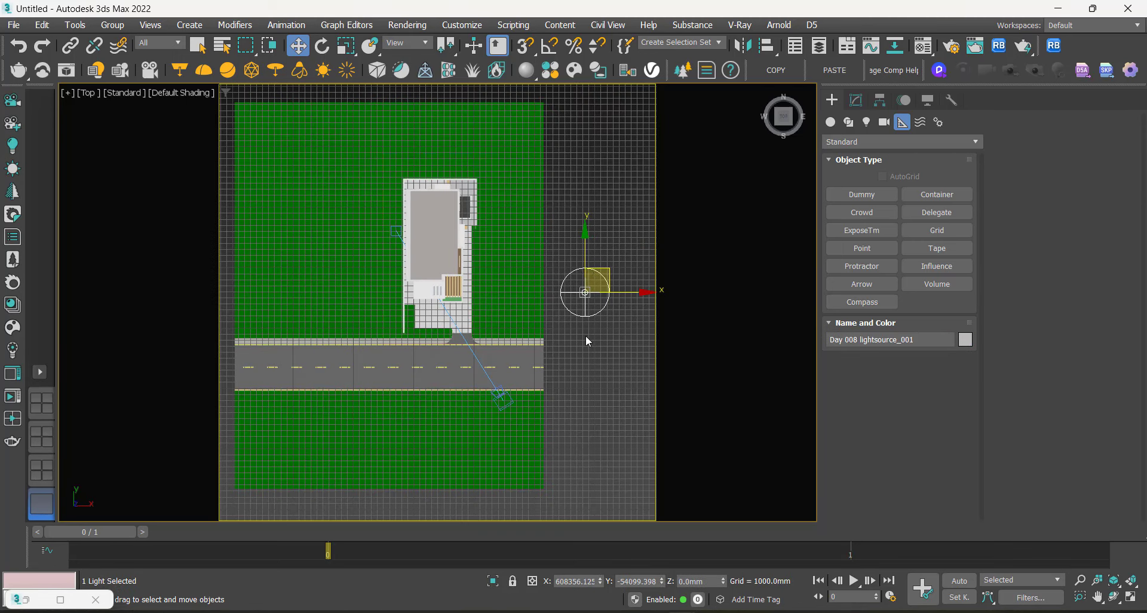
left_click_drag(599, 288, 597, 316)
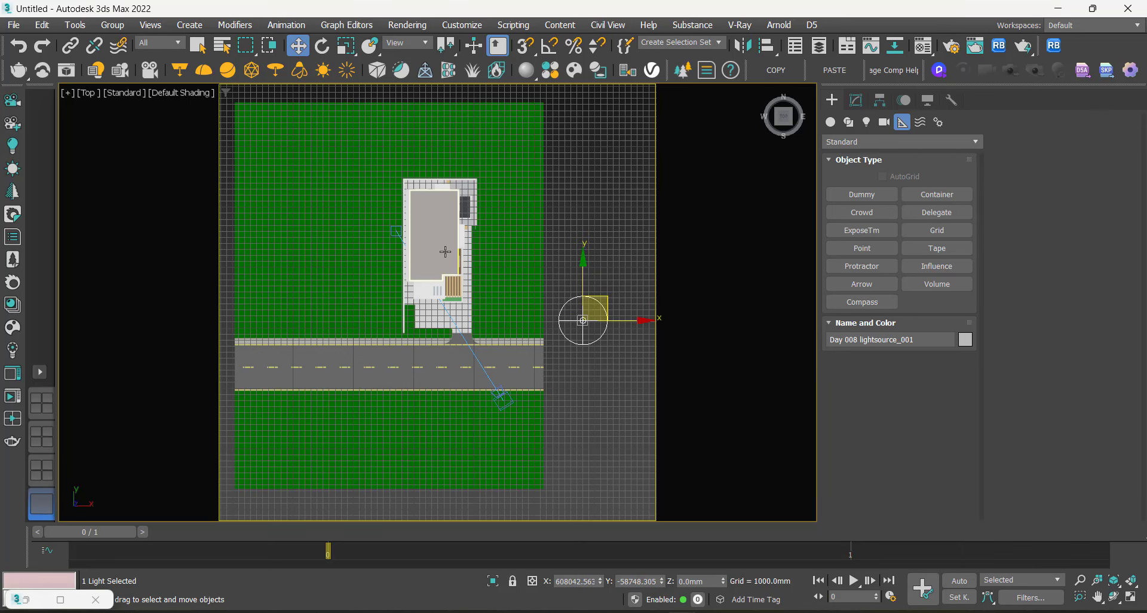
key("c")
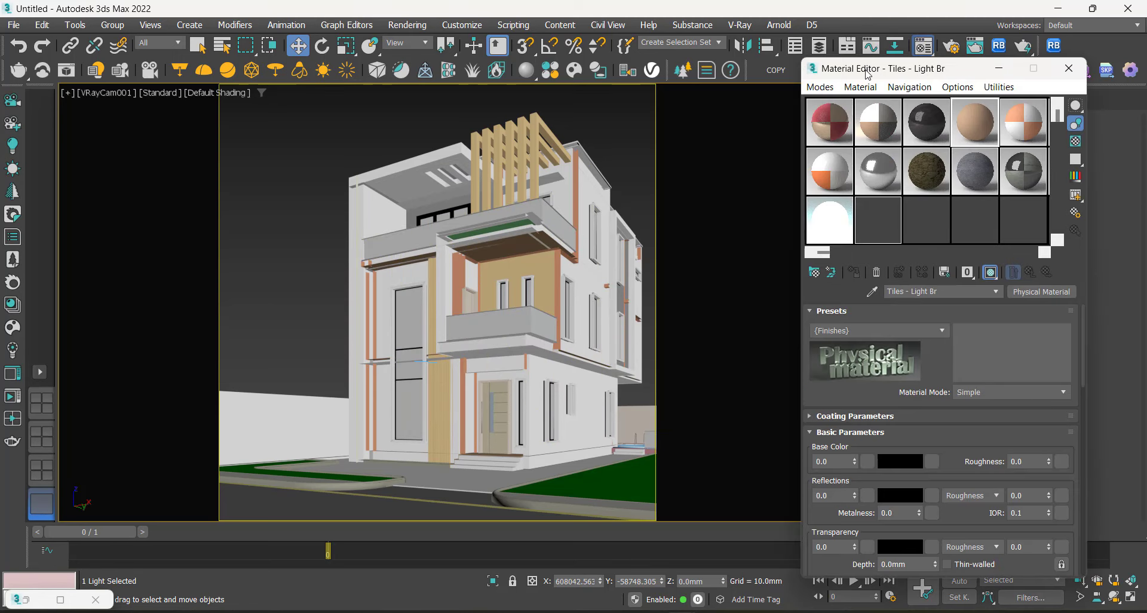
Step: Select the Day 008 dome light through the V-Ray Light Lister with the Material Editor open, and close the lister
left_click_drag(883, 69, 539, 34)
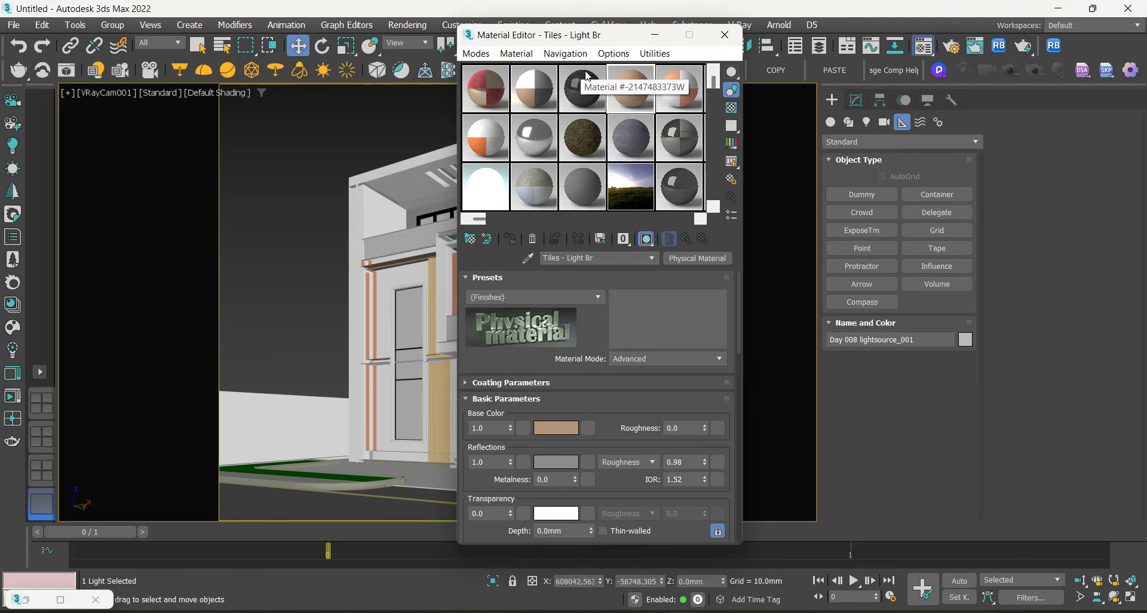
left_click_drag(538, 42, 941, 43)
left_click(96, 71)
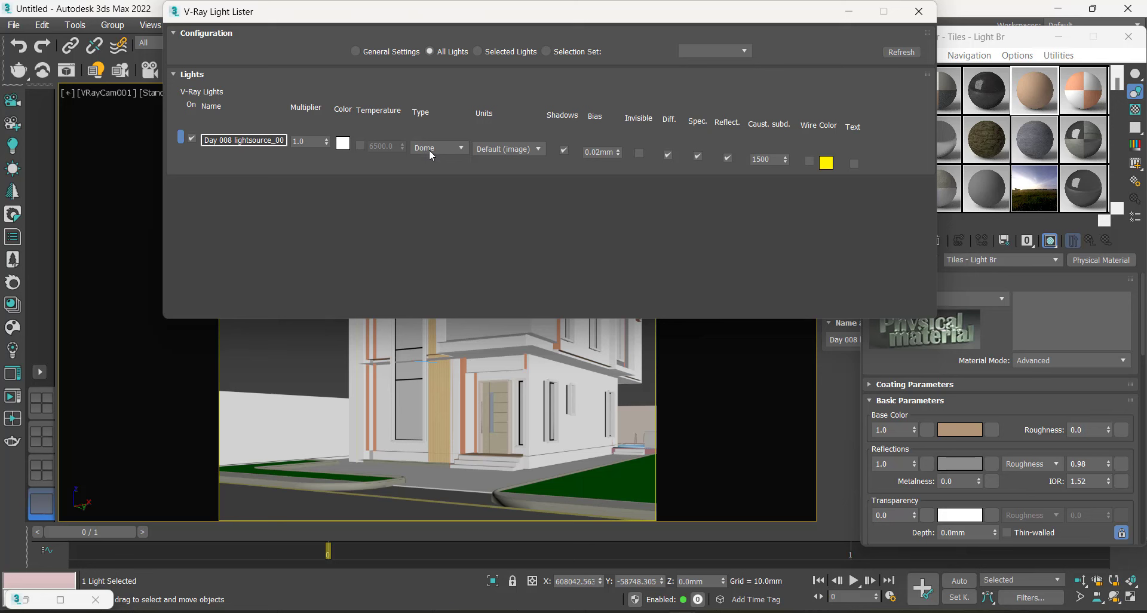
left_click(181, 138)
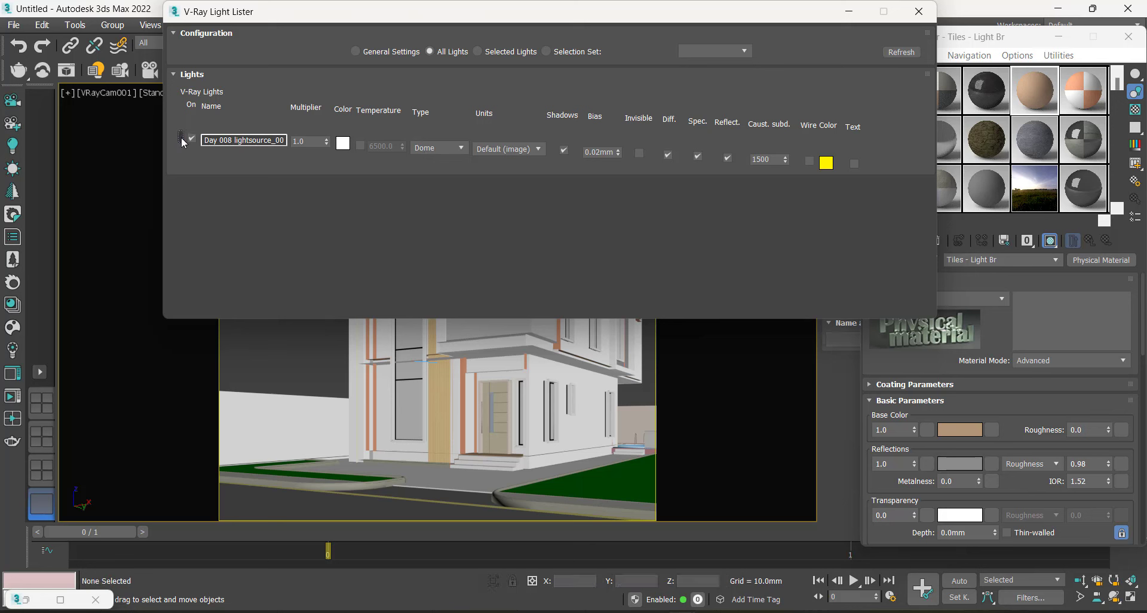
left_click(180, 138)
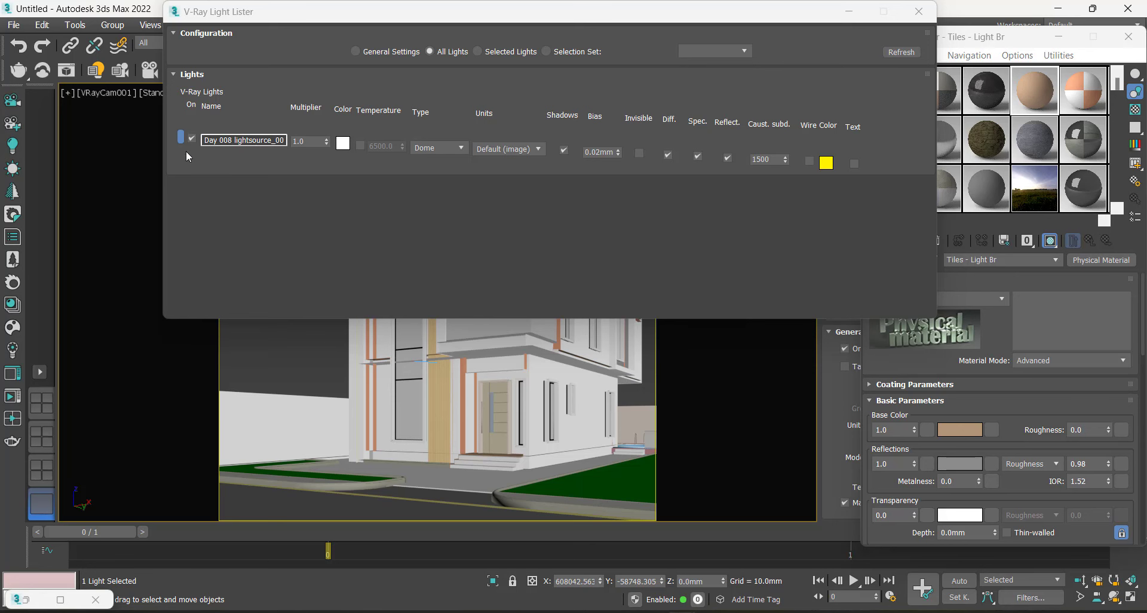
left_click(920, 18)
Step: Place the dome light's Day 008 map in the Material Editor's landscape-image sample slot as an instance
left_click_drag(923, 37, 341, 42)
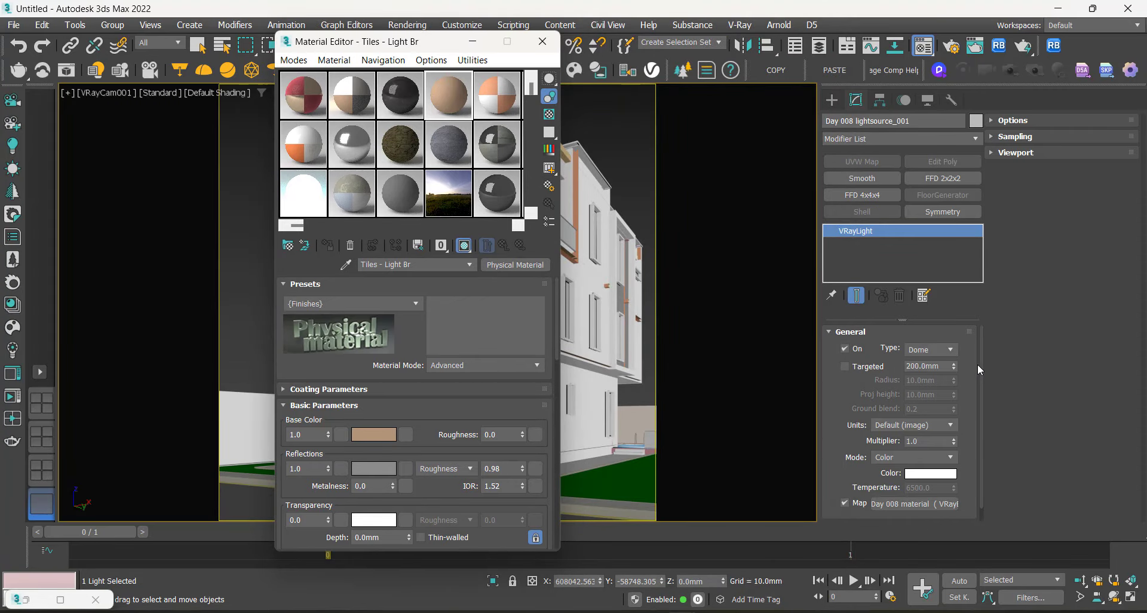
scroll(980, 371, "down", 1)
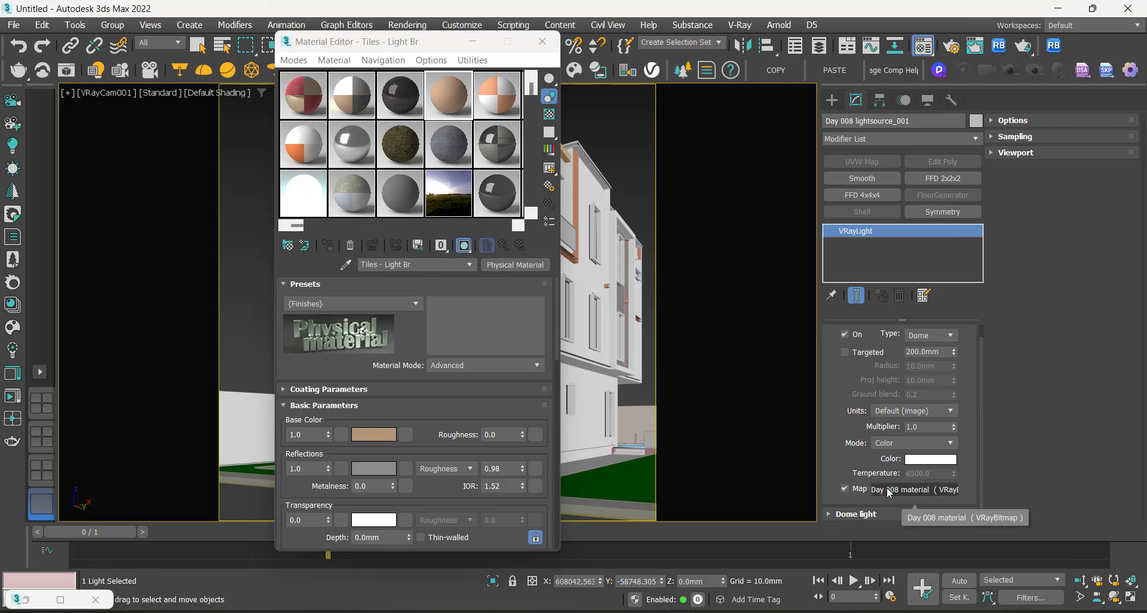
left_click_drag(920, 494, 445, 187)
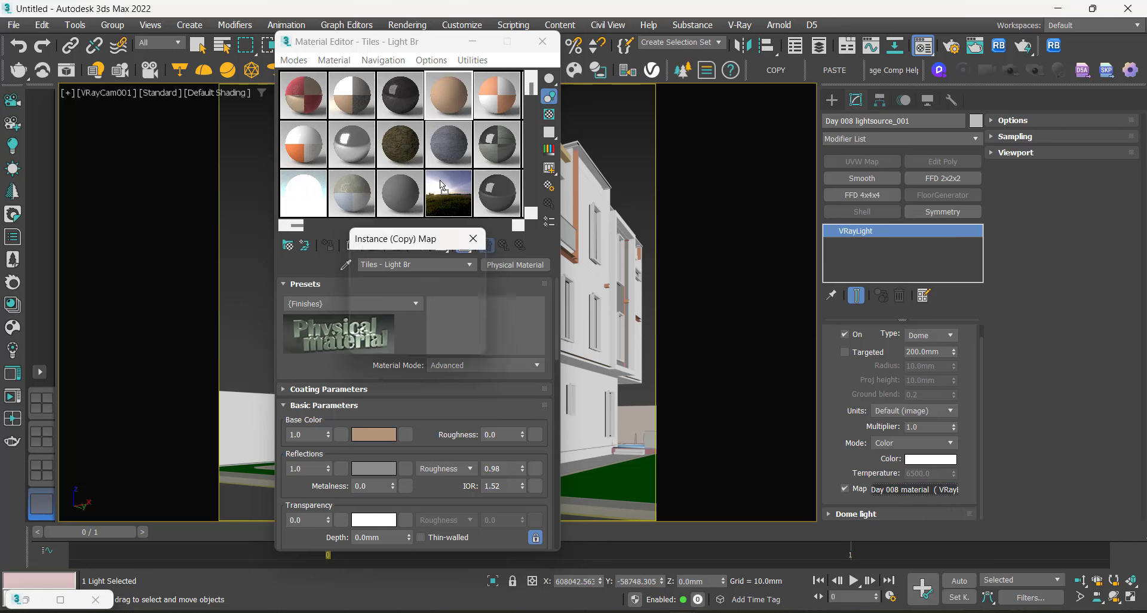
left_click(383, 342)
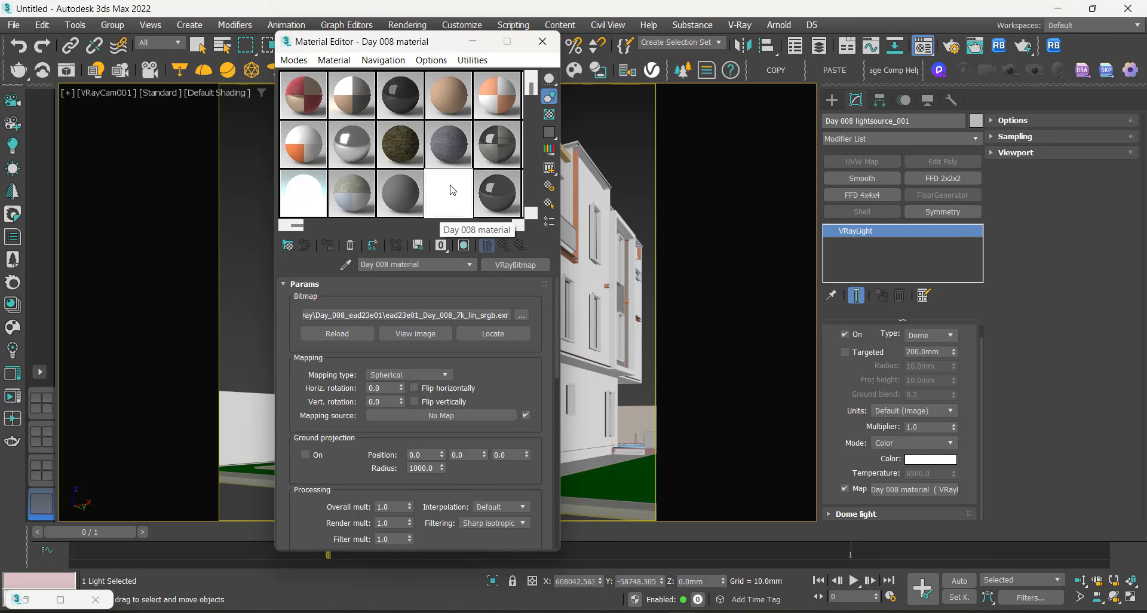
Step: Review the Day 008 map's processing parameters, minimize the Material Editor and start an interactive render in the V-Ray Frame Buffer
left_click_drag(557, 318, 558, 338)
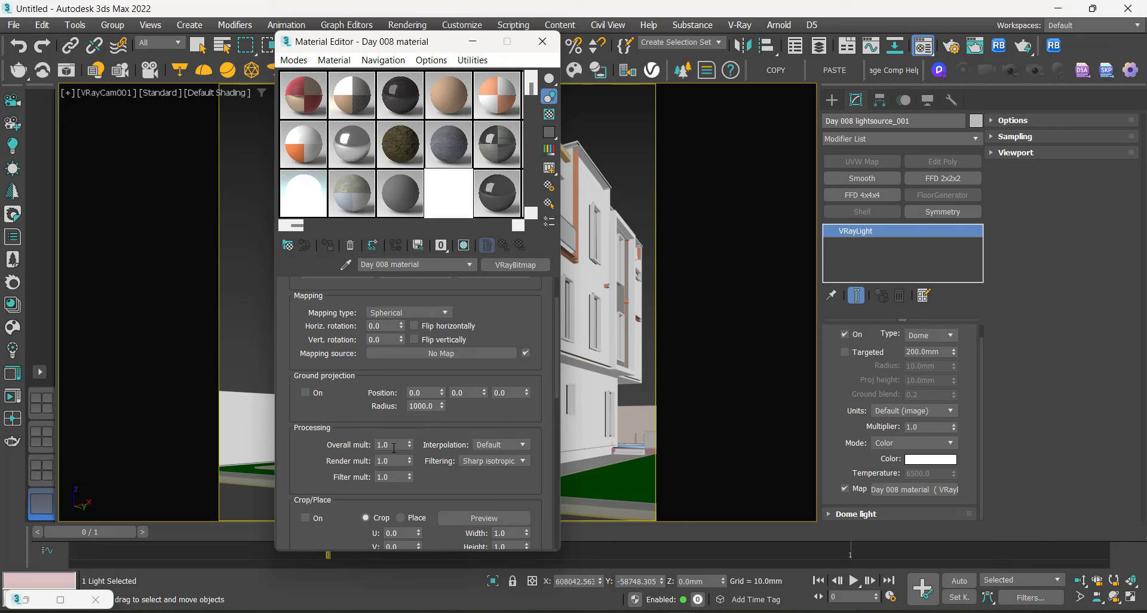
left_click(375, 447)
left_click(474, 42)
left_click(67, 71)
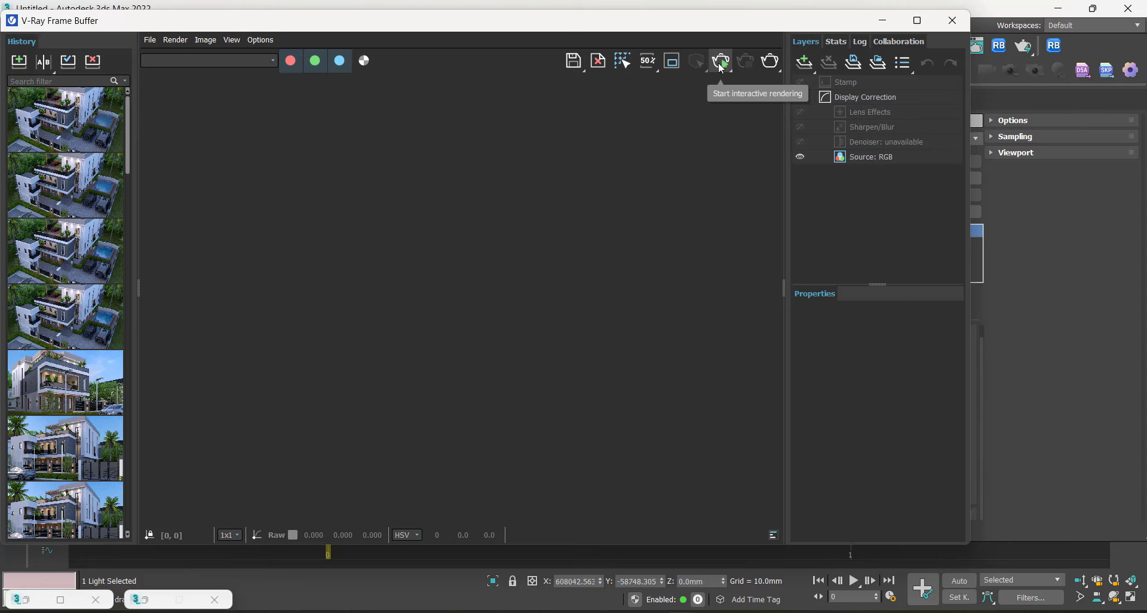
left_click(721, 64)
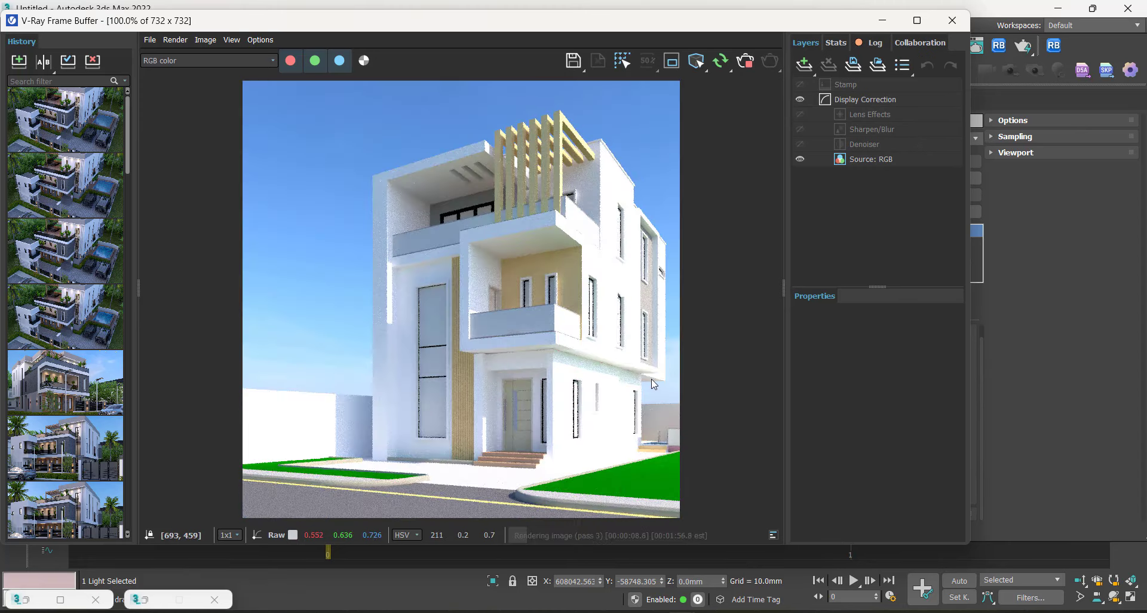
Step: Arrange the Material Editor beside the live render and set the Day 008 map's overall multiplier to 0.5
left_click_drag(629, 25, 305, 21)
key("m")
left_click_drag(404, 41, 815, 42)
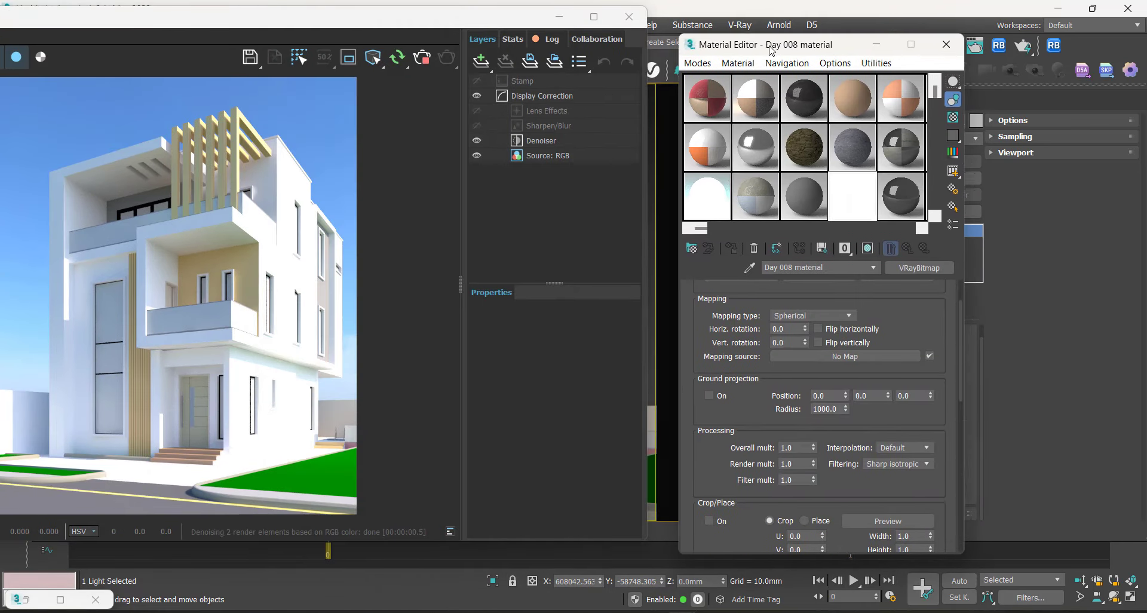
left_click(795, 447)
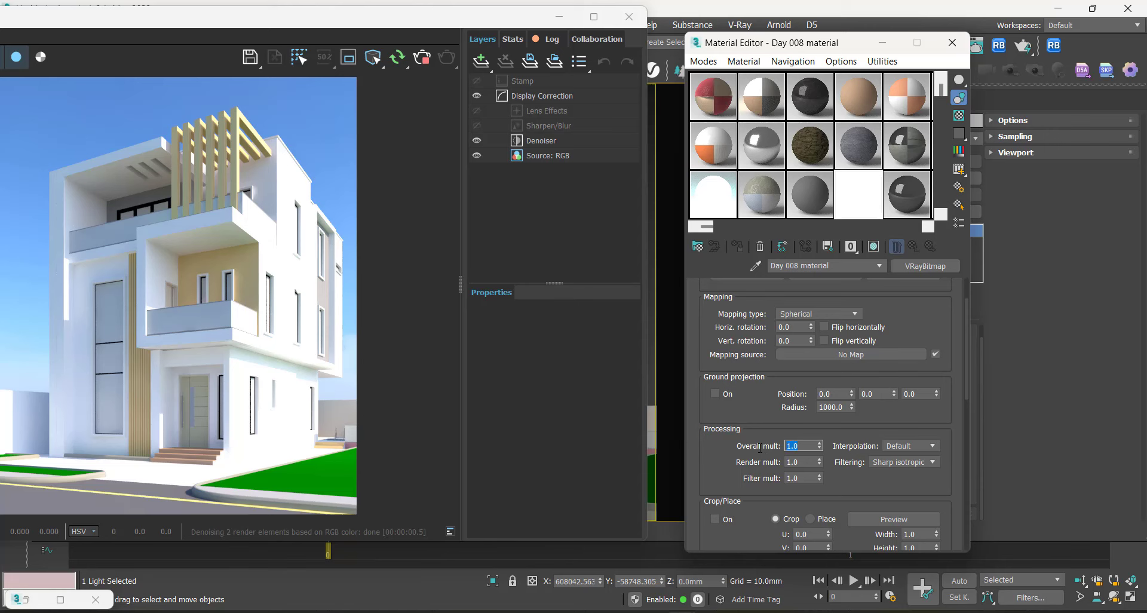
type(".5")
left_click(804, 463)
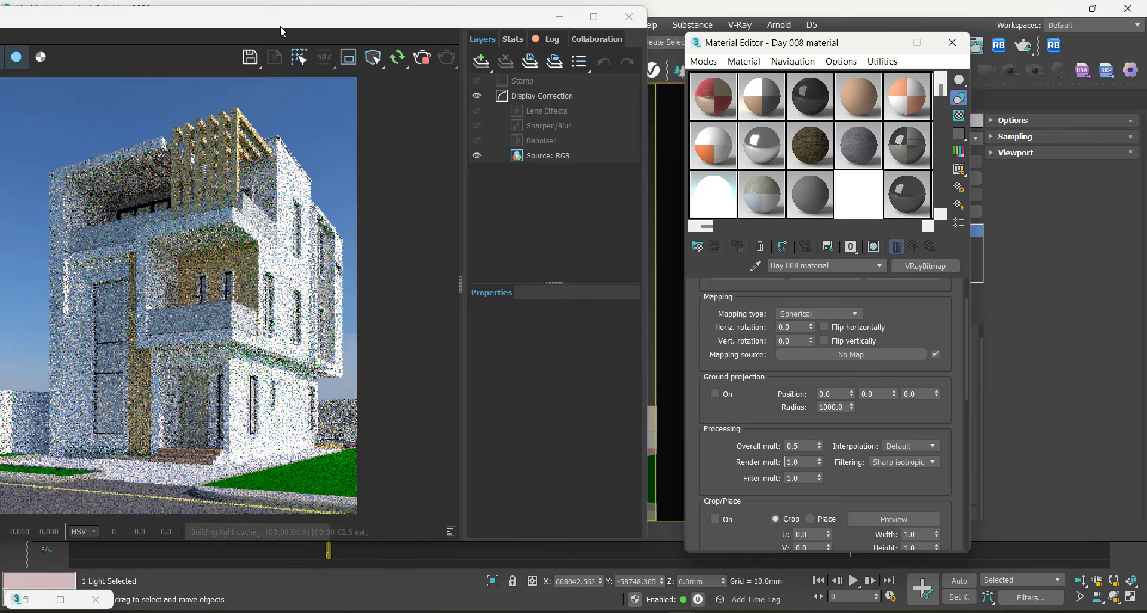
left_click_drag(299, 22, 386, 26)
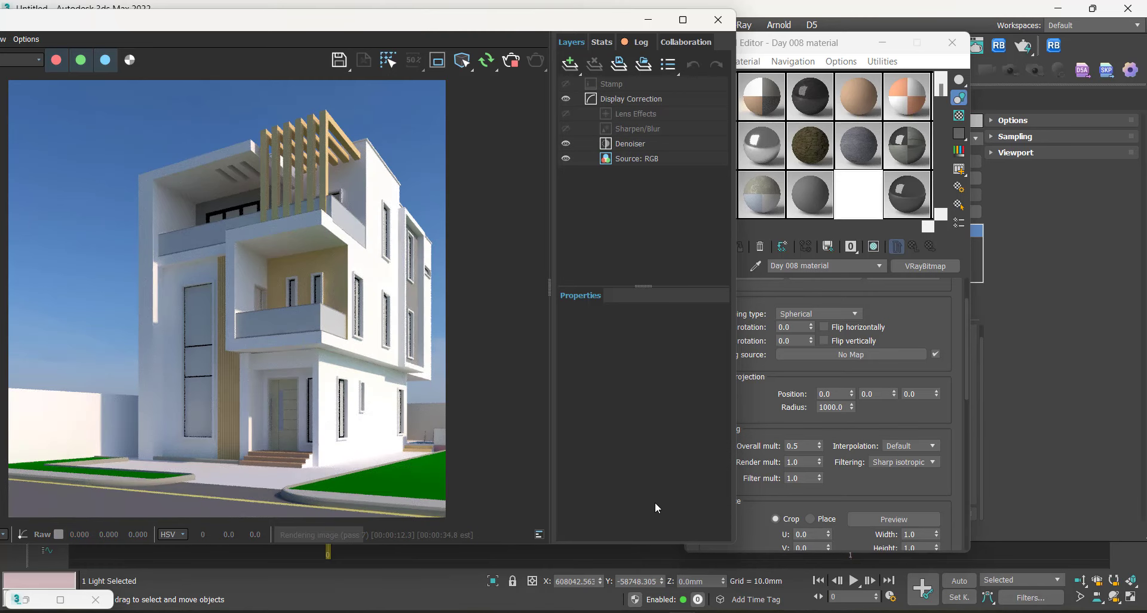
Step: Try overall multipliers of 0.3 and 0.4 on the Day 008 map in the interactive render
double_click(809, 446)
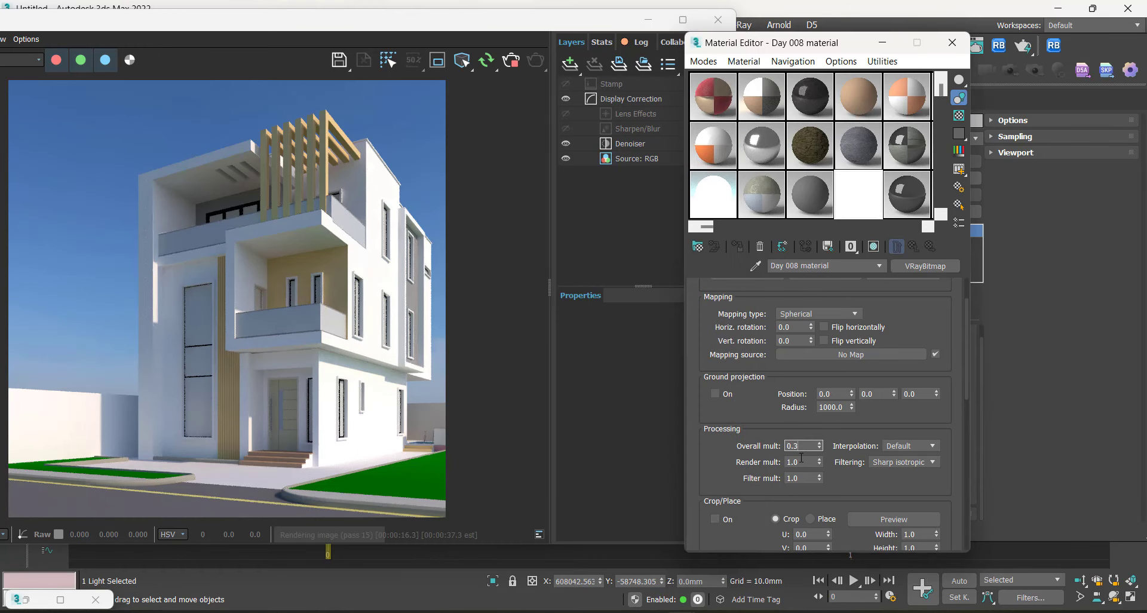
left_click(801, 461)
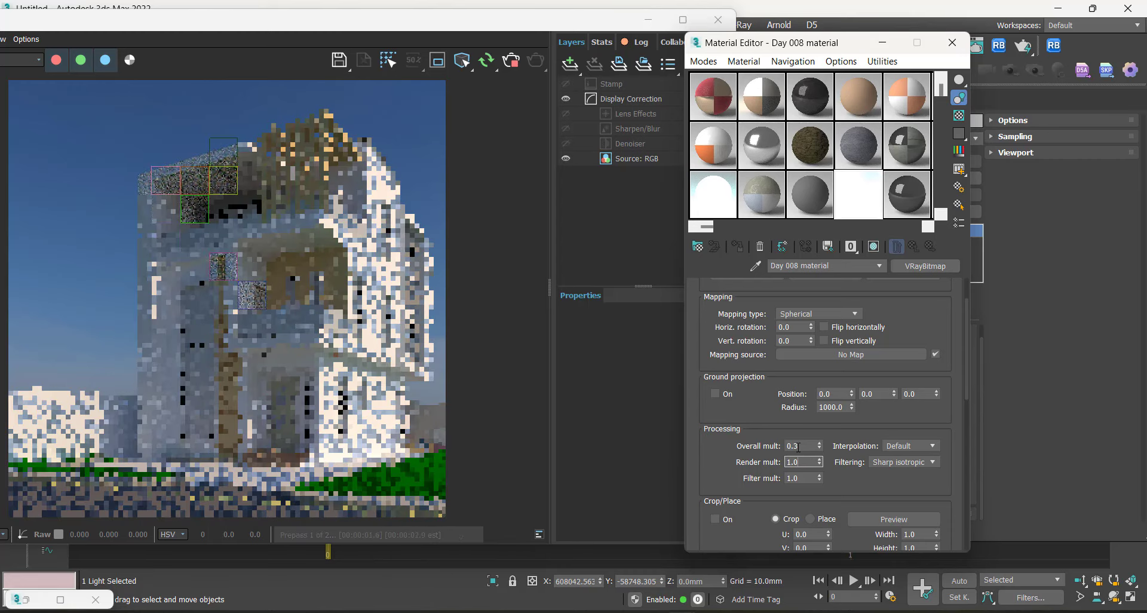
double_click(795, 446)
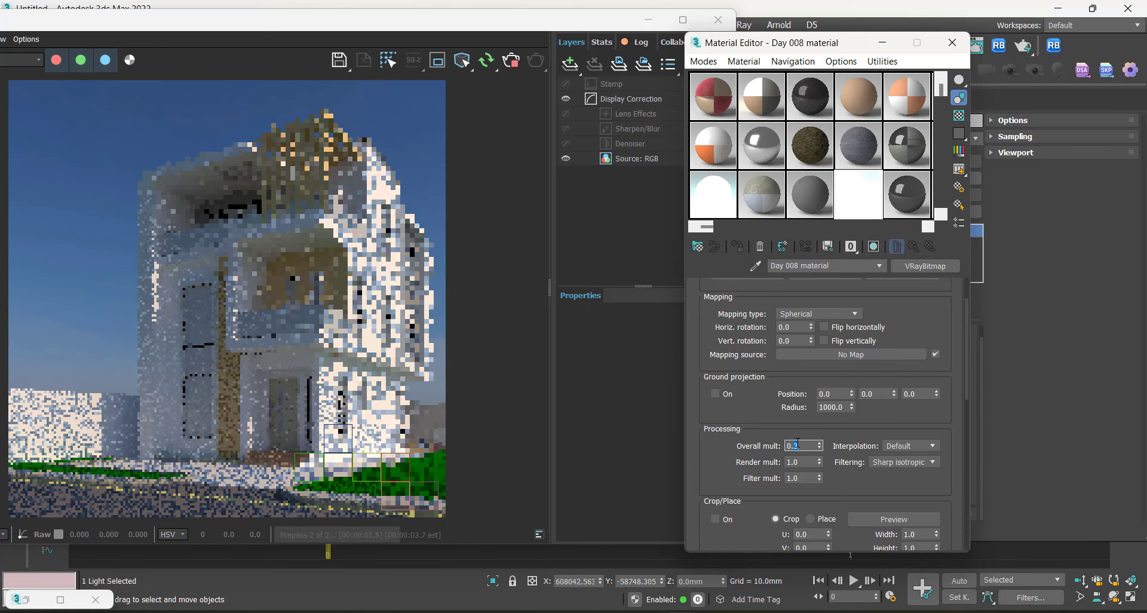
type("0.4")
key("Return")
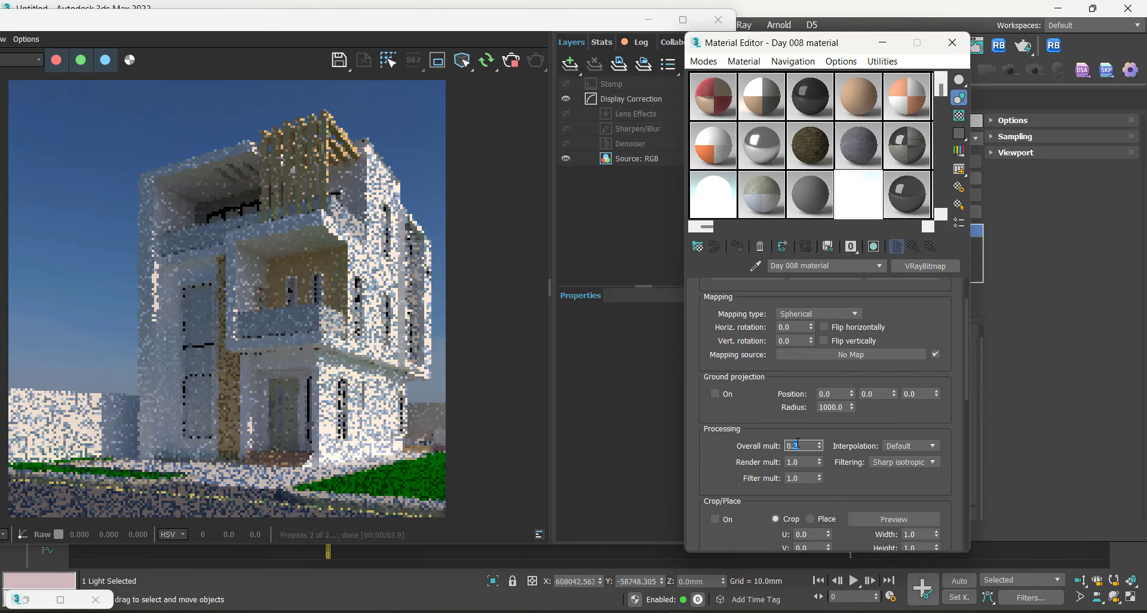
left_click(803, 462)
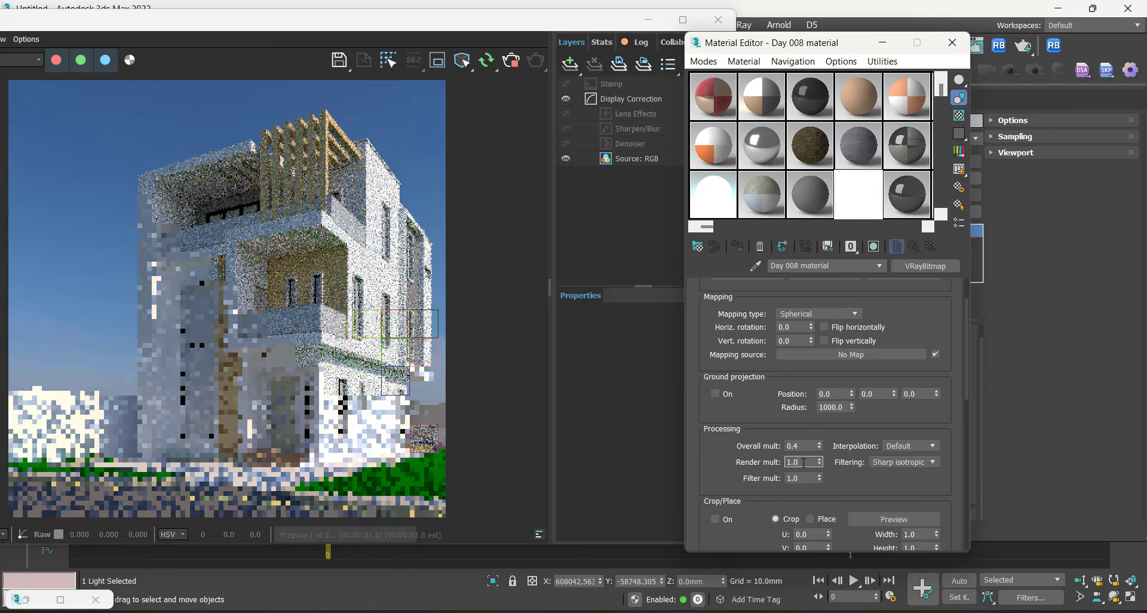
Step: Set the Day 008 map's overall multiplier to 0.45 and close the Material Editor
left_click(809, 446)
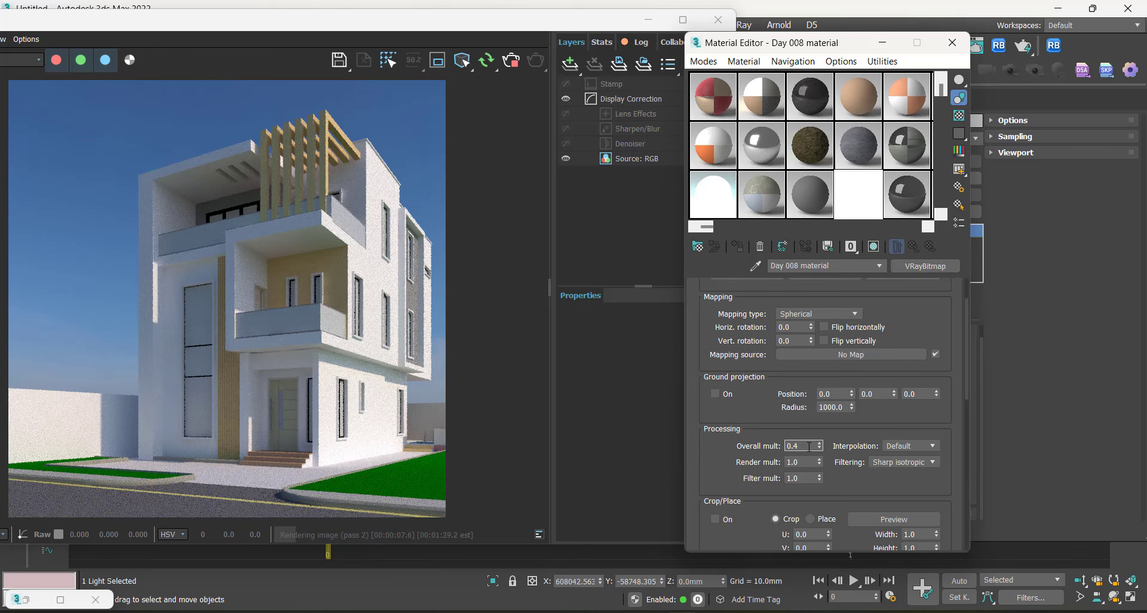
left_click(804, 463)
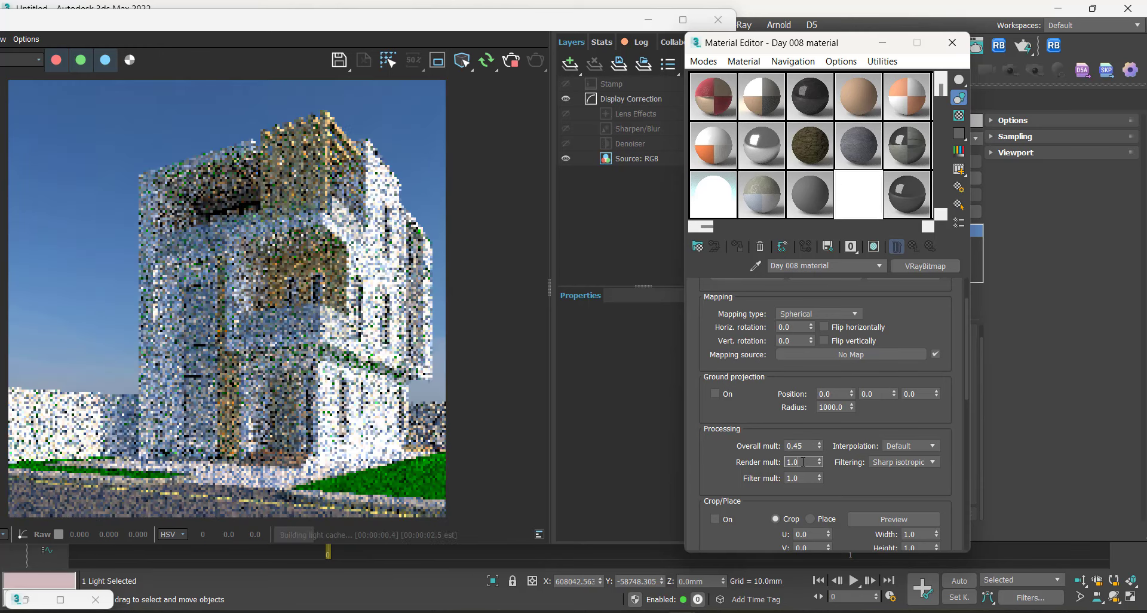
left_click(951, 42)
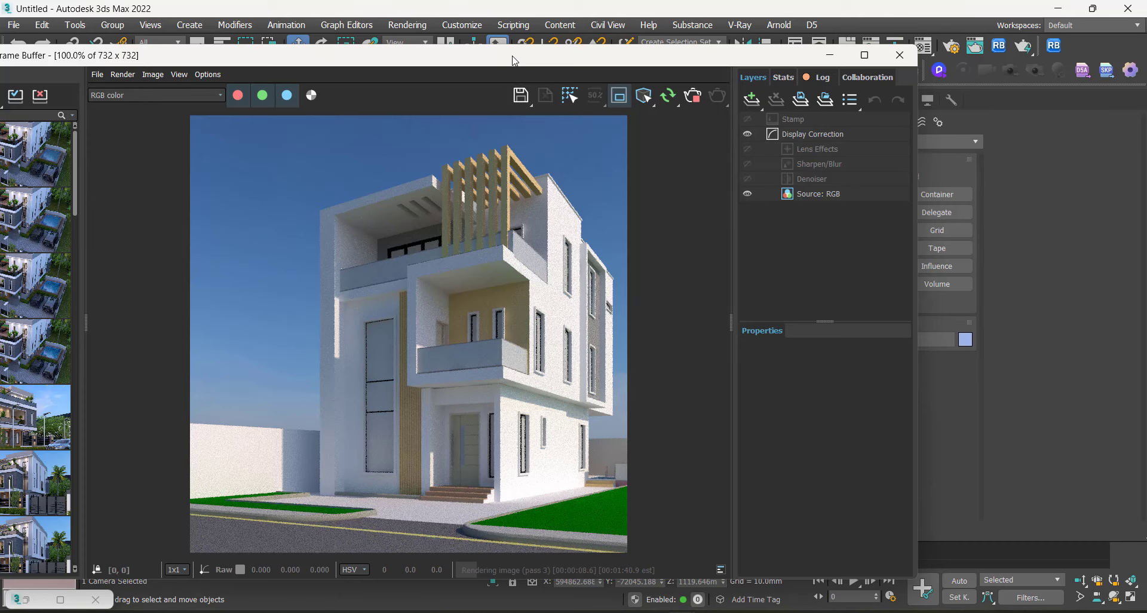
Step: Move the render window clear of the VRayCam001 parameters and set the camera's white balance to D55
left_click_drag(515, 60, 532, 217)
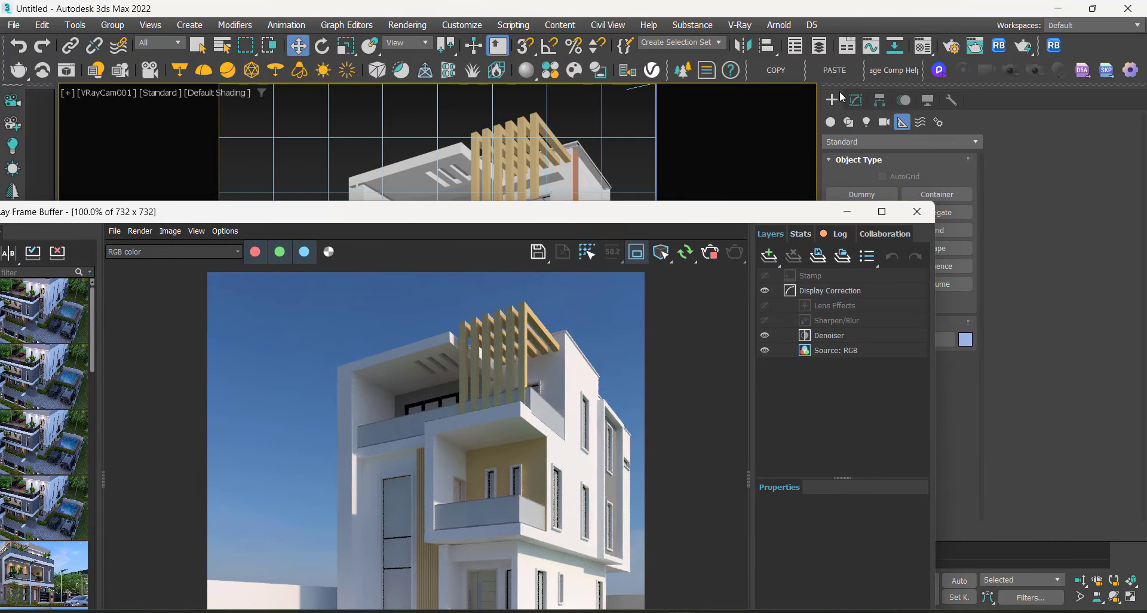
left_click(856, 102)
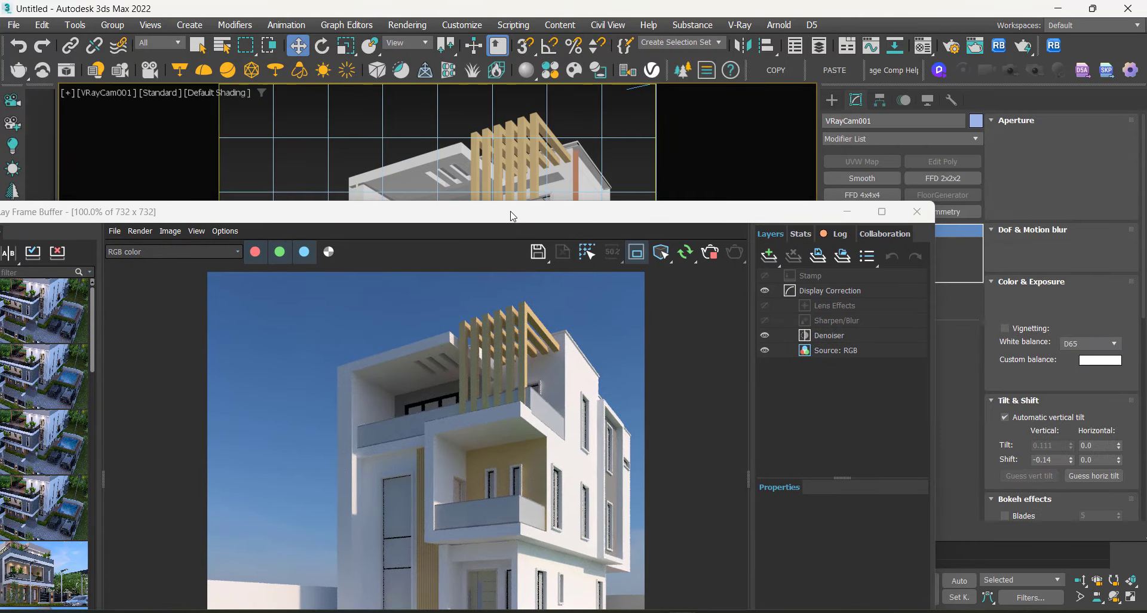
left_click_drag(506, 214, 501, 42)
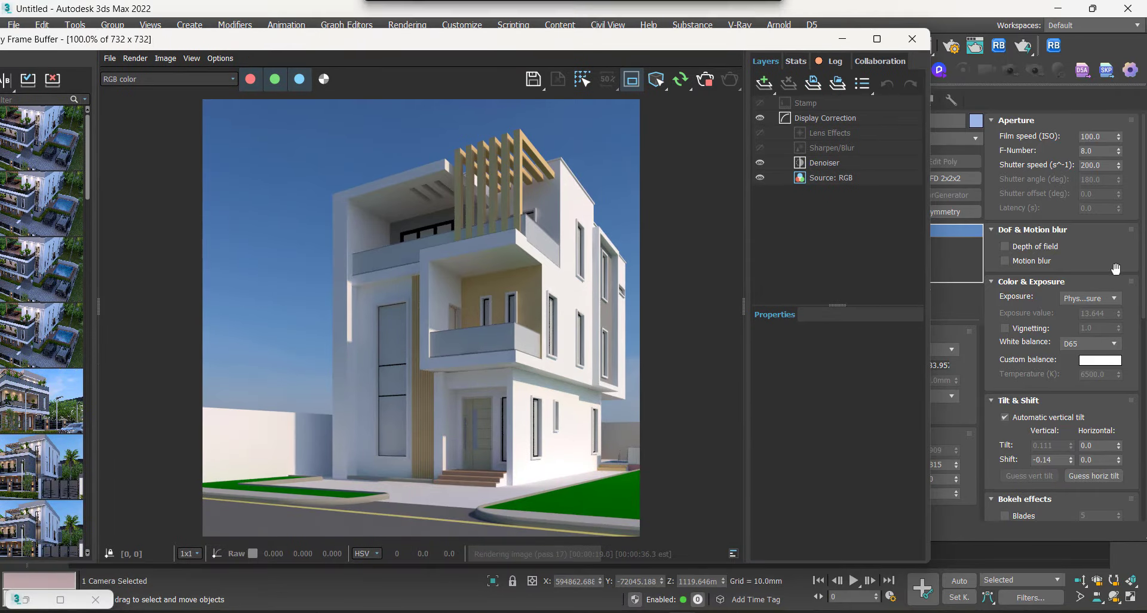
left_click(1095, 344)
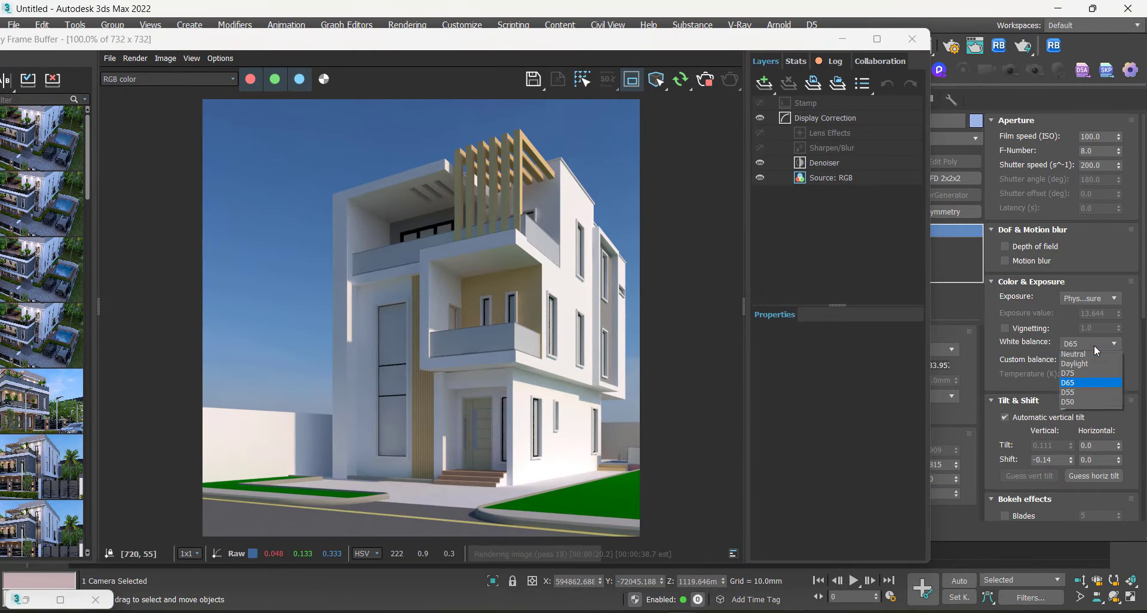
left_click(1071, 405)
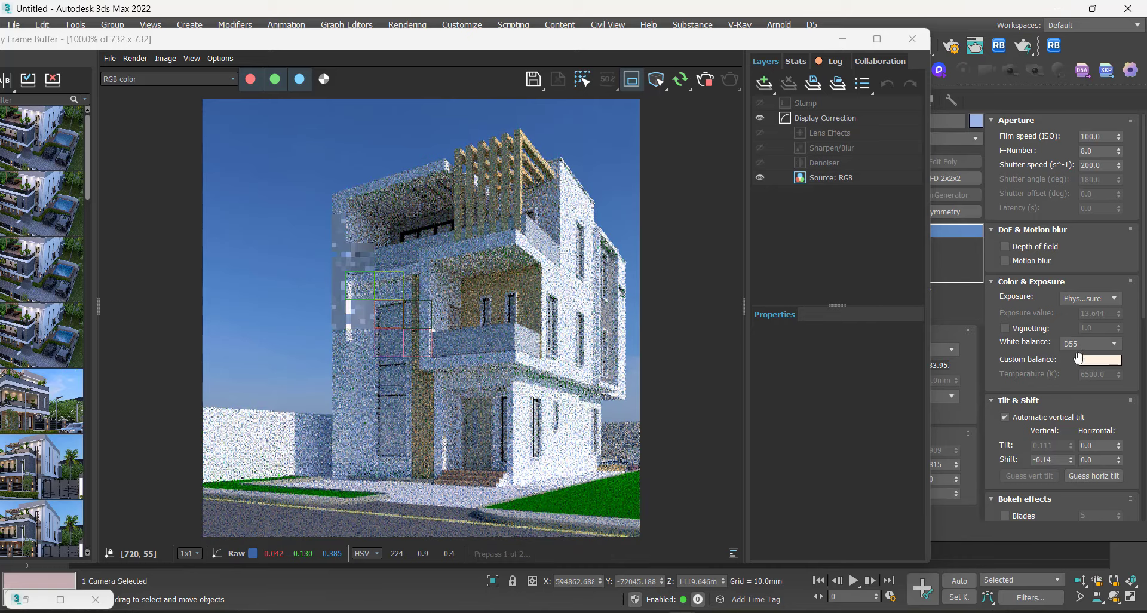
Step: Set the Day 008 map's horizontal rotation to 1.111 in the Material Editor, stop the interactive render and close the frame buffer
left_click_drag(553, 41, 412, 41)
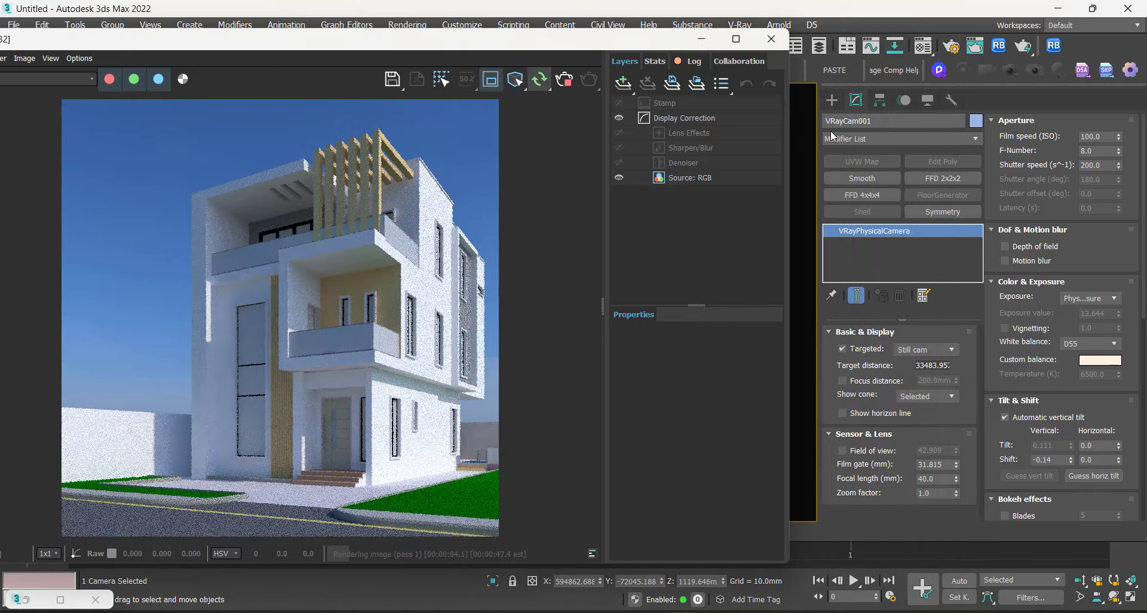
left_click(924, 45)
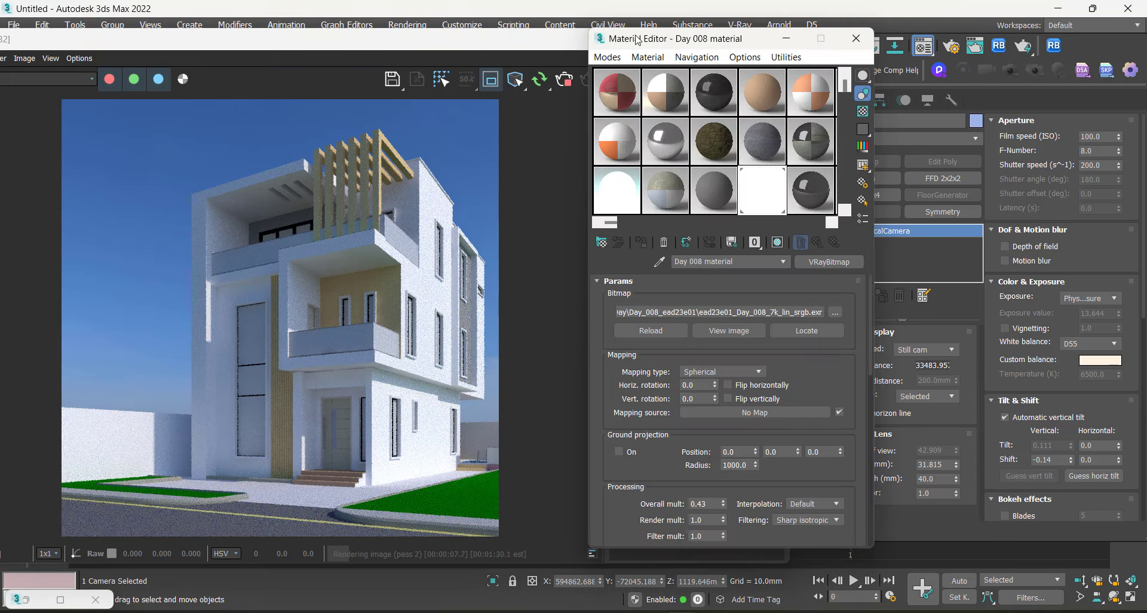
left_click_drag(802, 58, 789, 51)
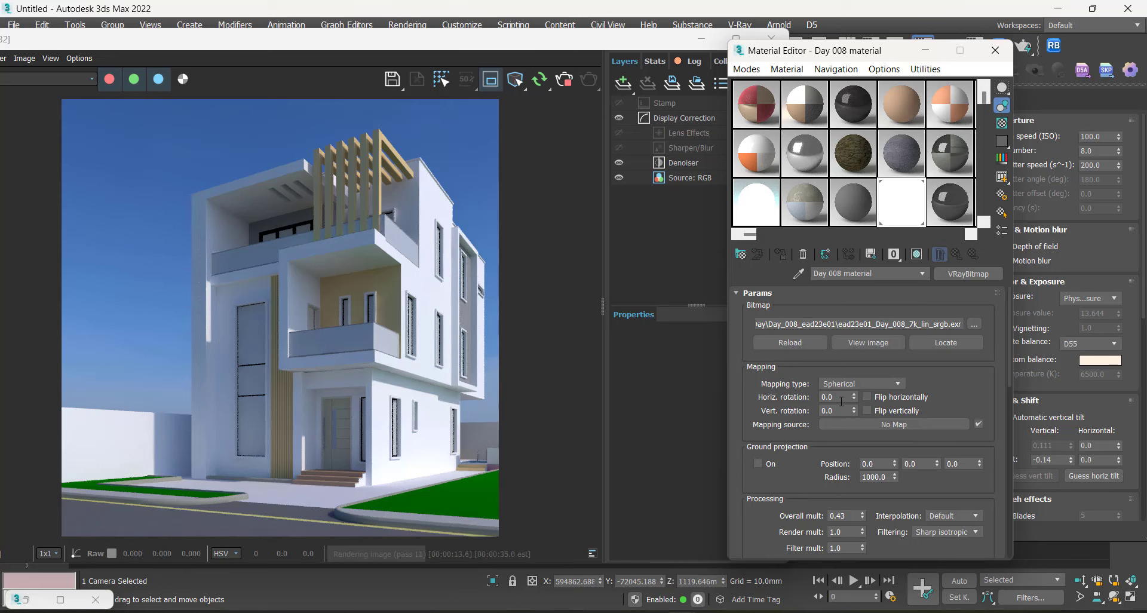
left_click_drag(841, 401, 815, 401)
left_click_drag(854, 395, 884, 272)
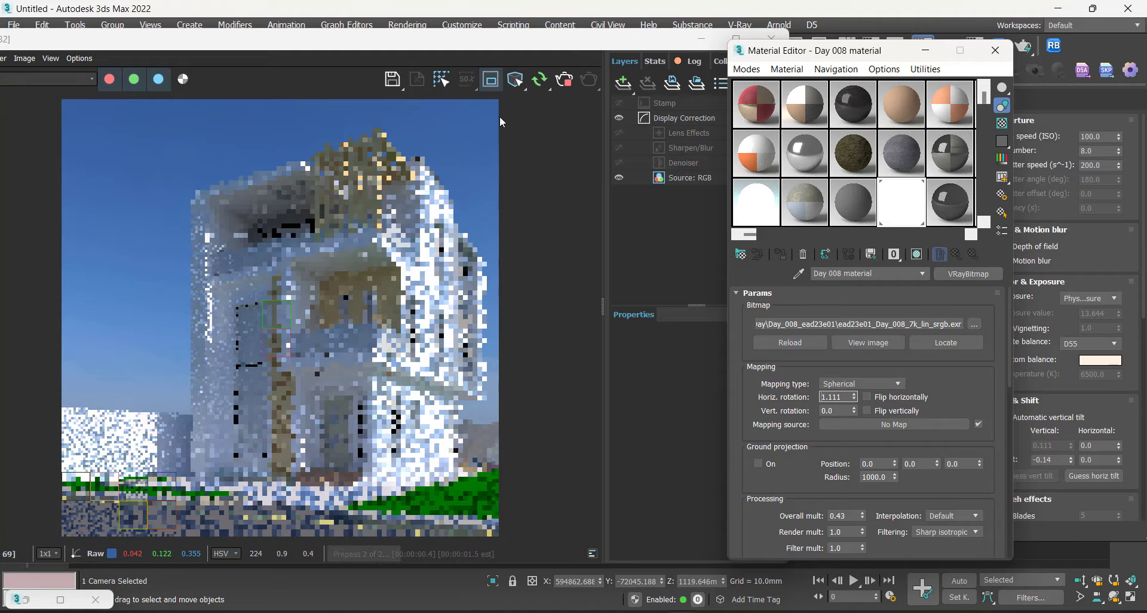
left_click(566, 85)
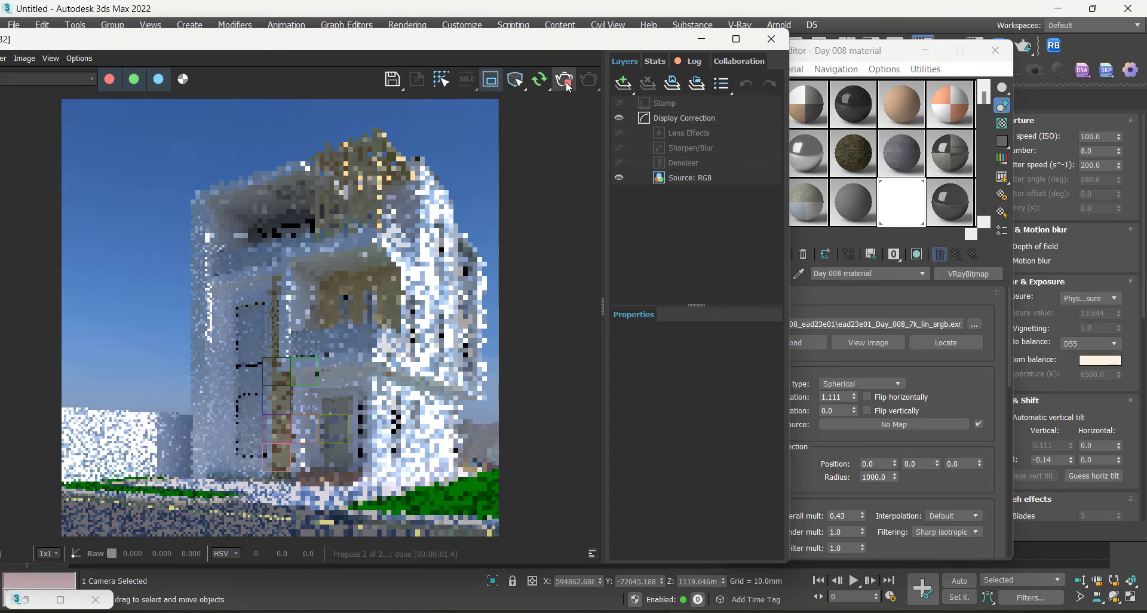
left_click(771, 39)
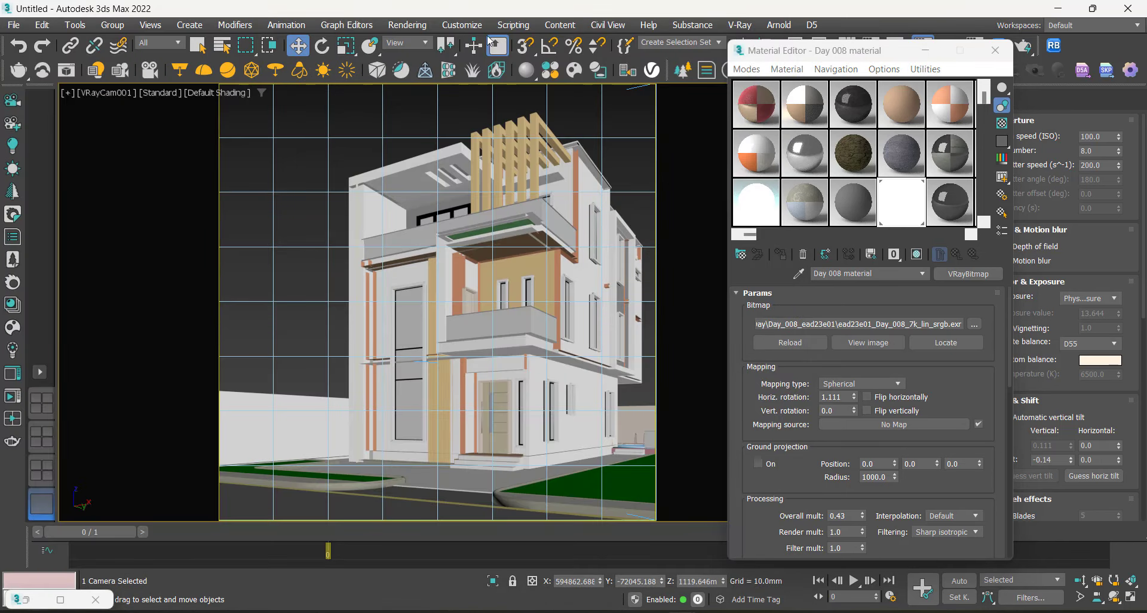
Step: Assign the Day 008 map as an instance to the scene's environment map and close the environment settings
left_click(413, 27)
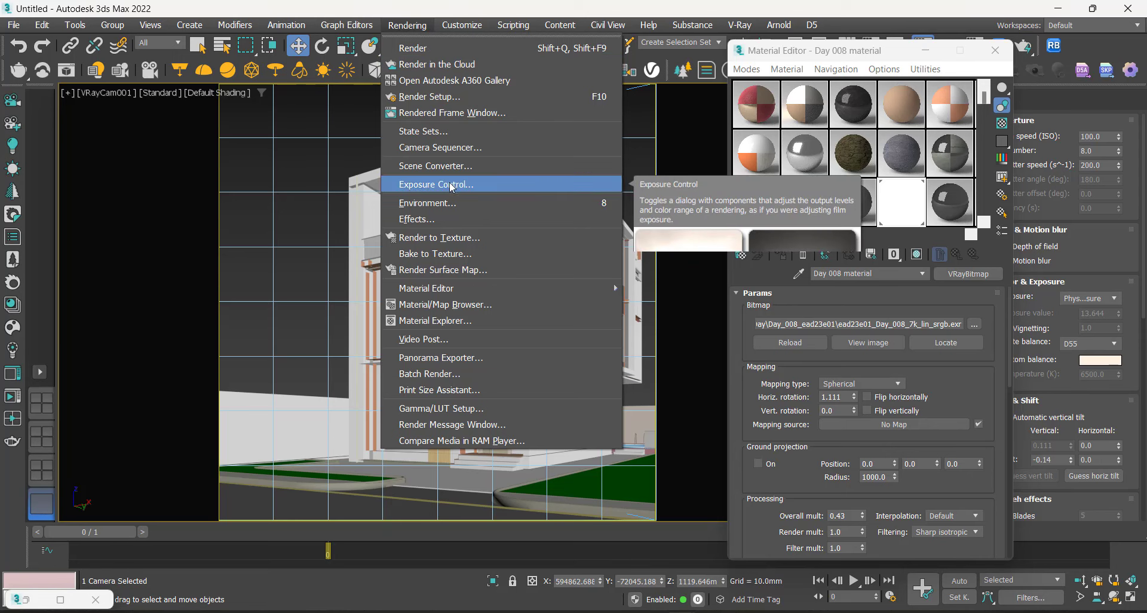
left_click(447, 205)
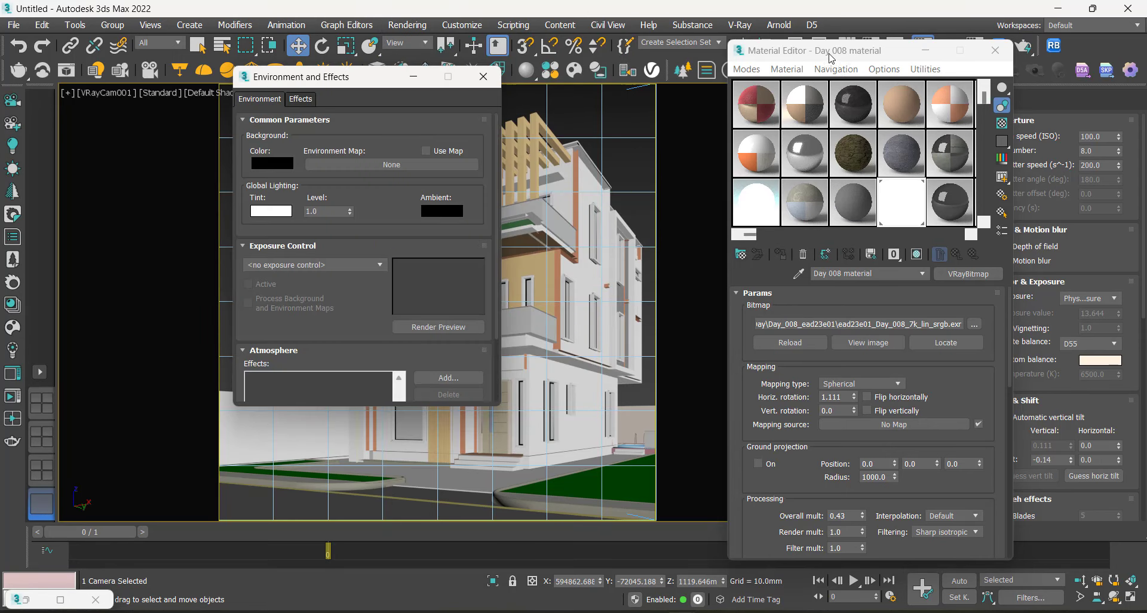
left_click_drag(829, 58, 650, 42)
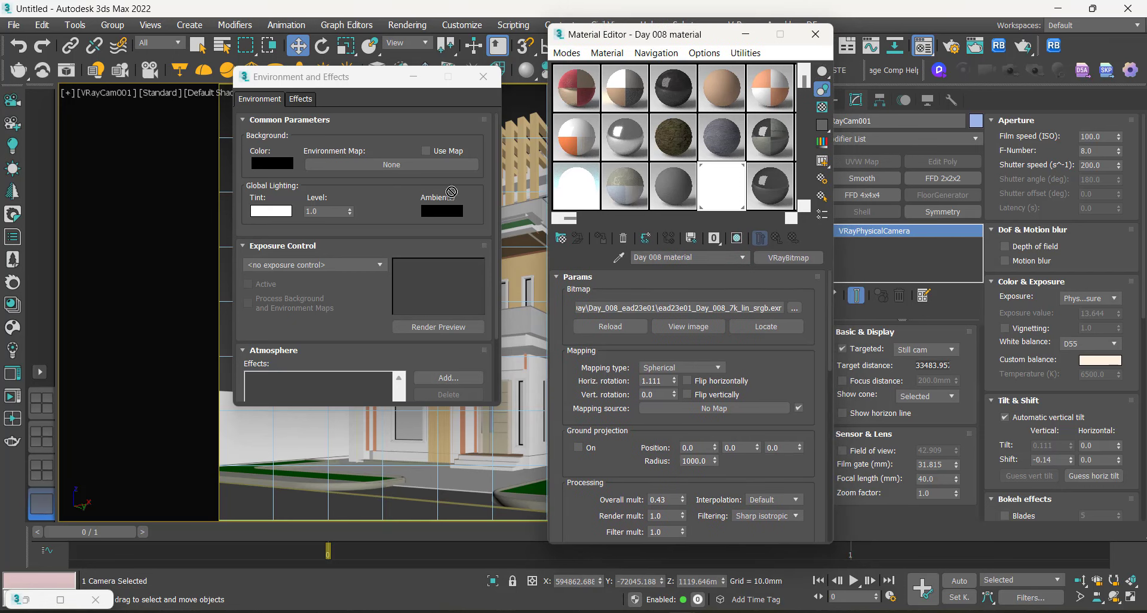
left_click_drag(376, 165, 375, 164)
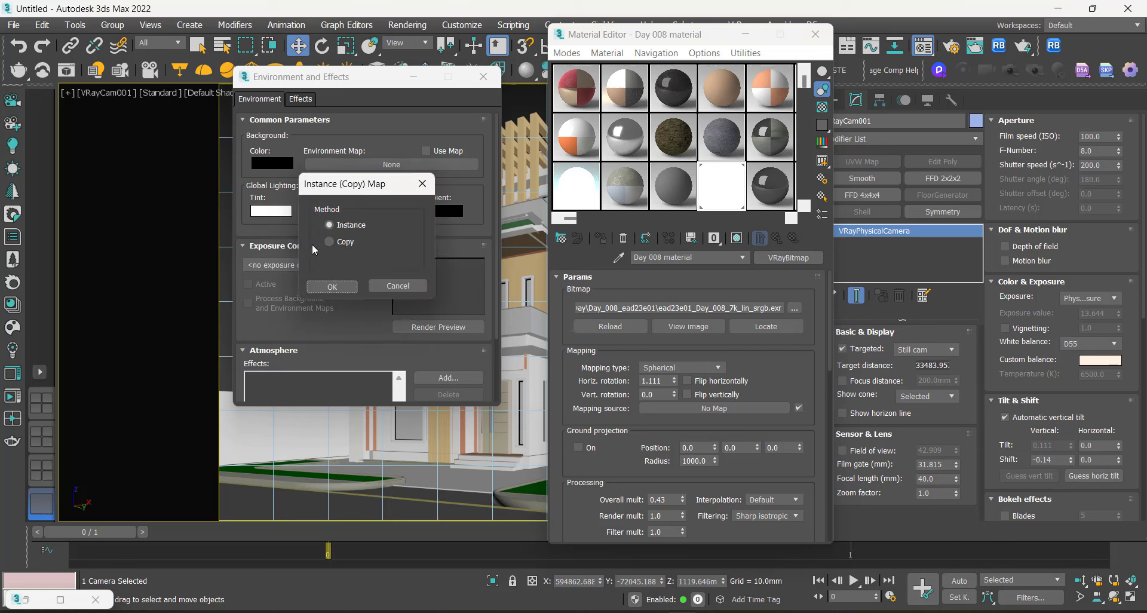
left_click(333, 287)
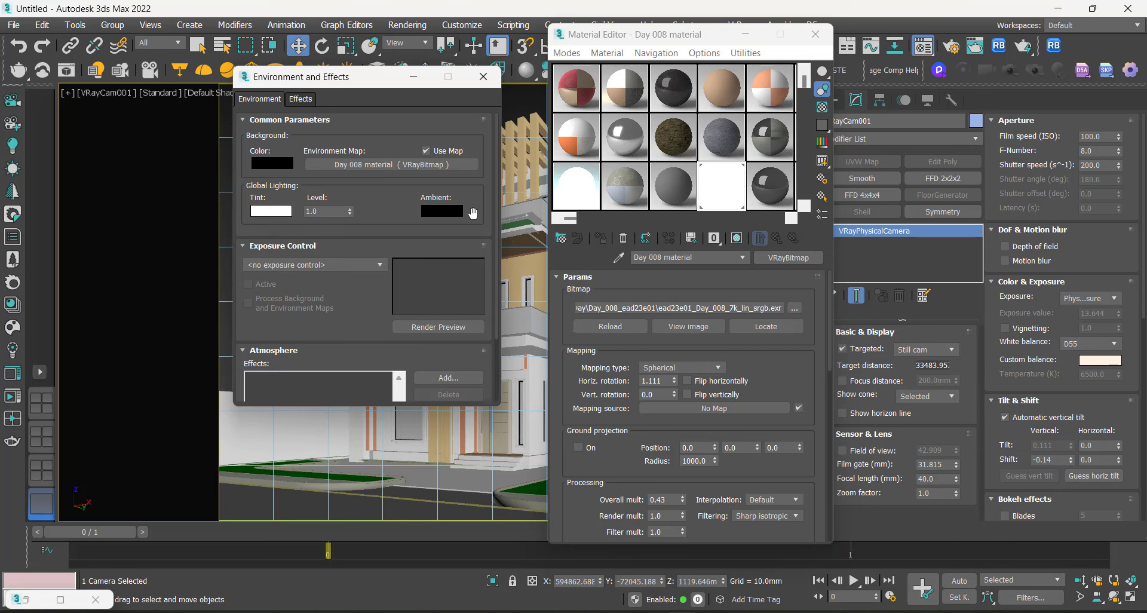
left_click(483, 77)
Step: Restart the interactive render, set the Day 008 map's horizontal rotation to 2.267 and close the Material Editor
left_click(66, 70)
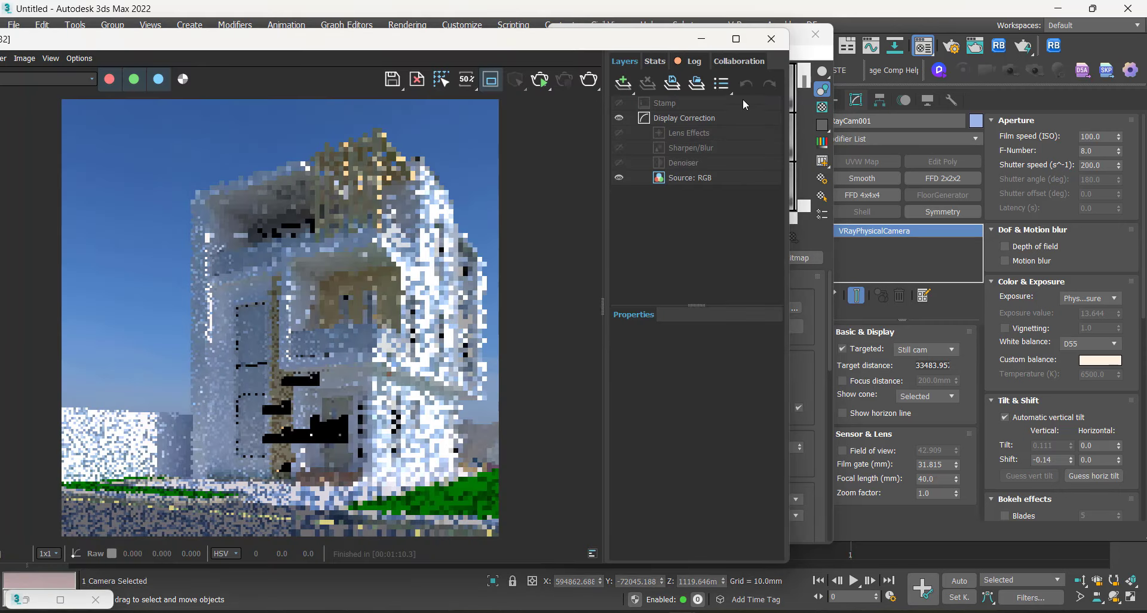
left_click_drag(633, 41, 787, 41)
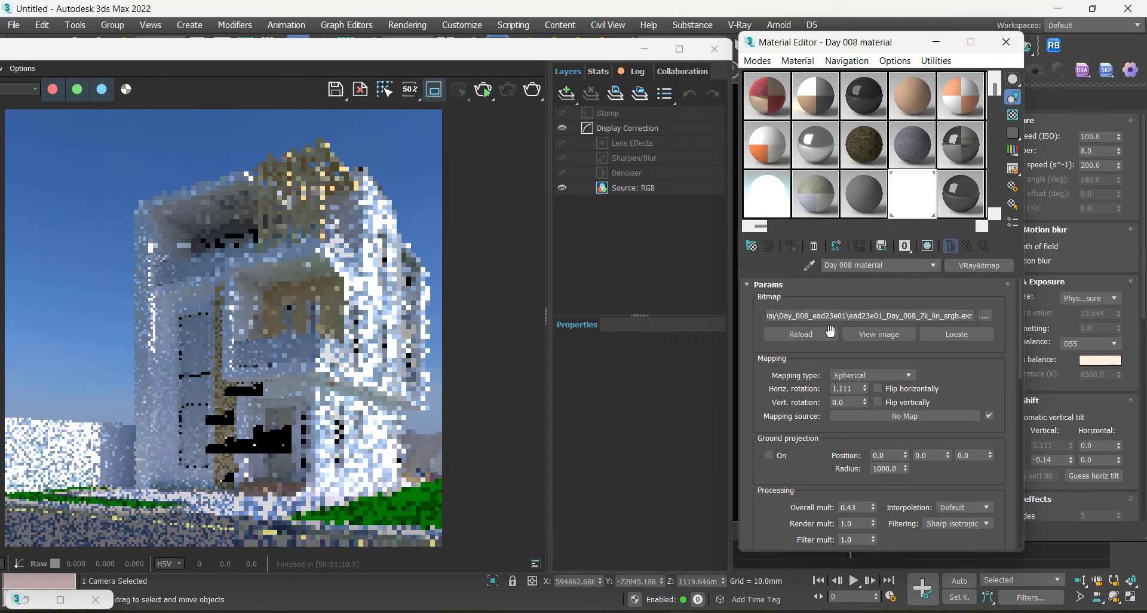
left_click(487, 90)
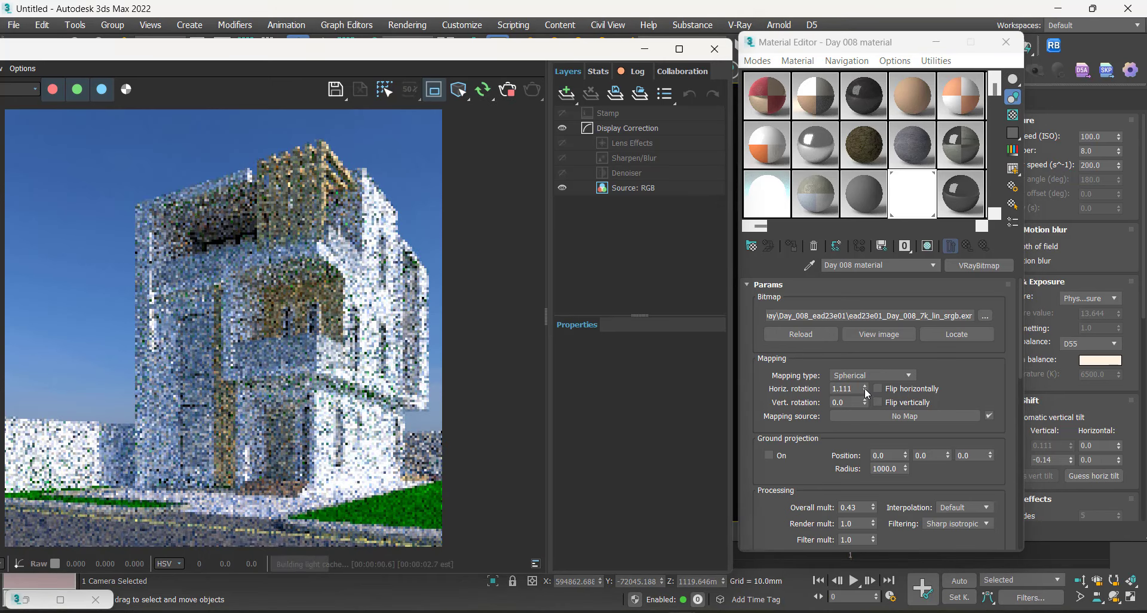
left_click_drag(865, 390, 872, 334)
left_click(1006, 42)
Step: Select the Day 008 dome light through the V-Ray Light Lister and arrange the live render beside its parameters
left_click_drag(472, 50, 494, 85)
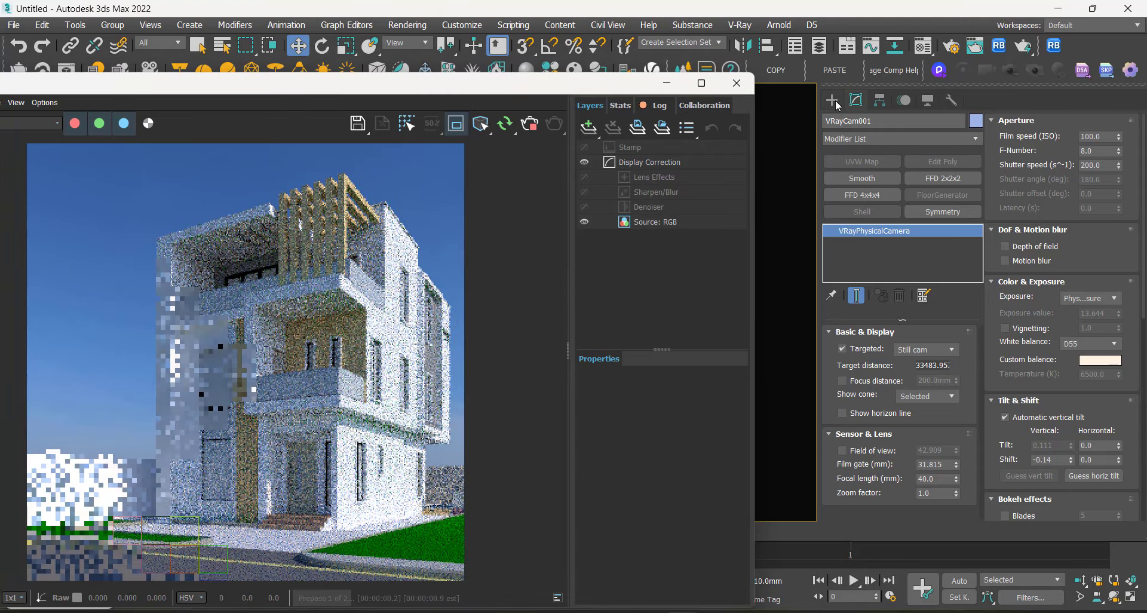
left_click(834, 100)
left_click(97, 70)
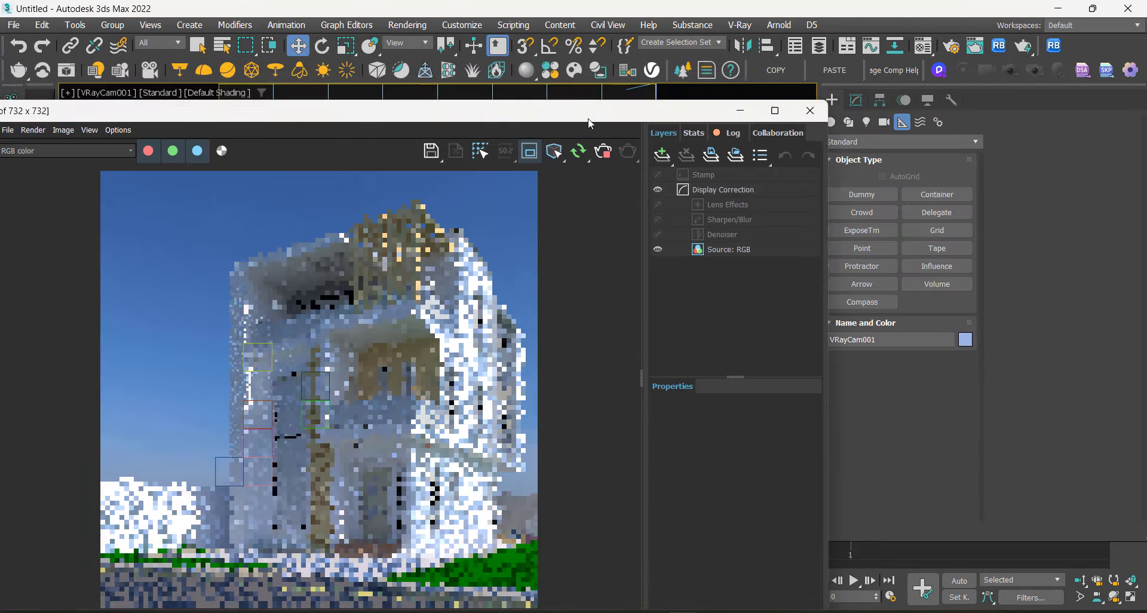
left_click(97, 71)
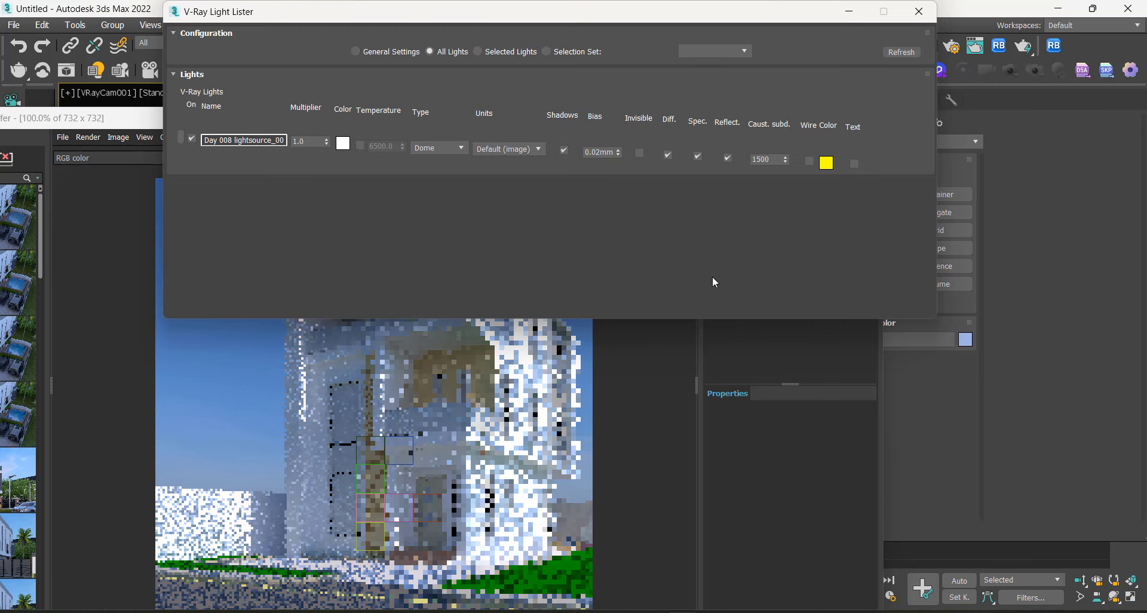
left_click(181, 136)
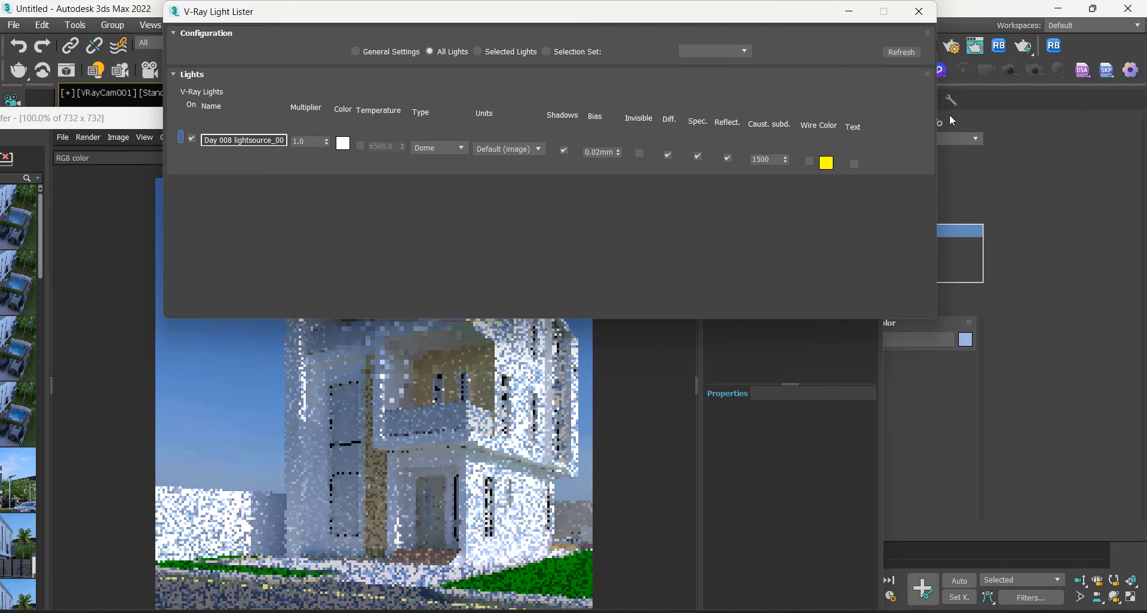
left_click(920, 12)
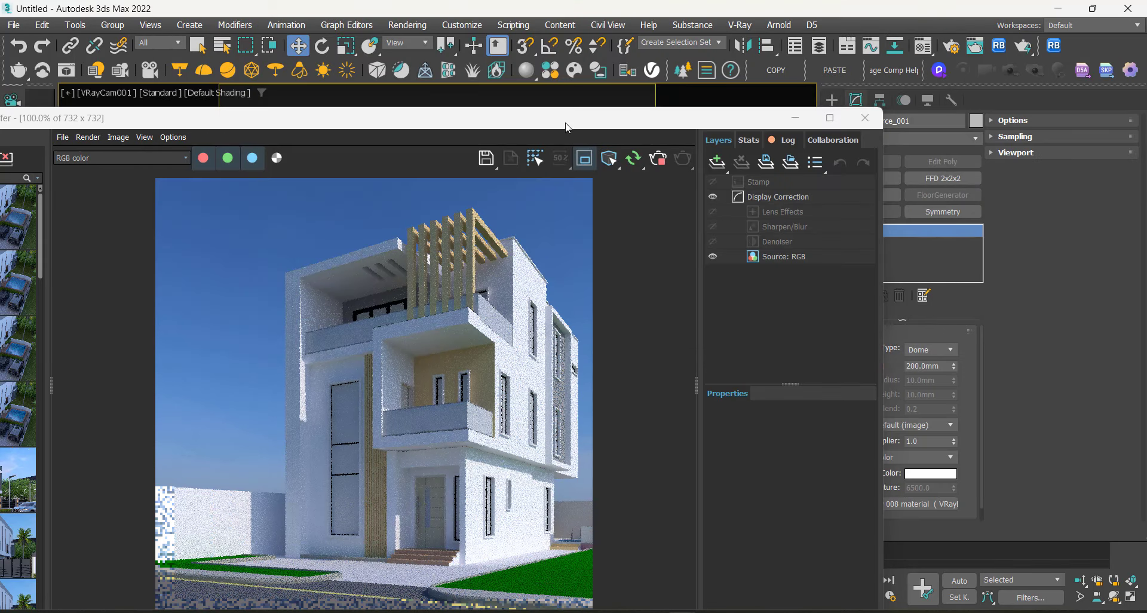
left_click_drag(559, 123, 518, 77)
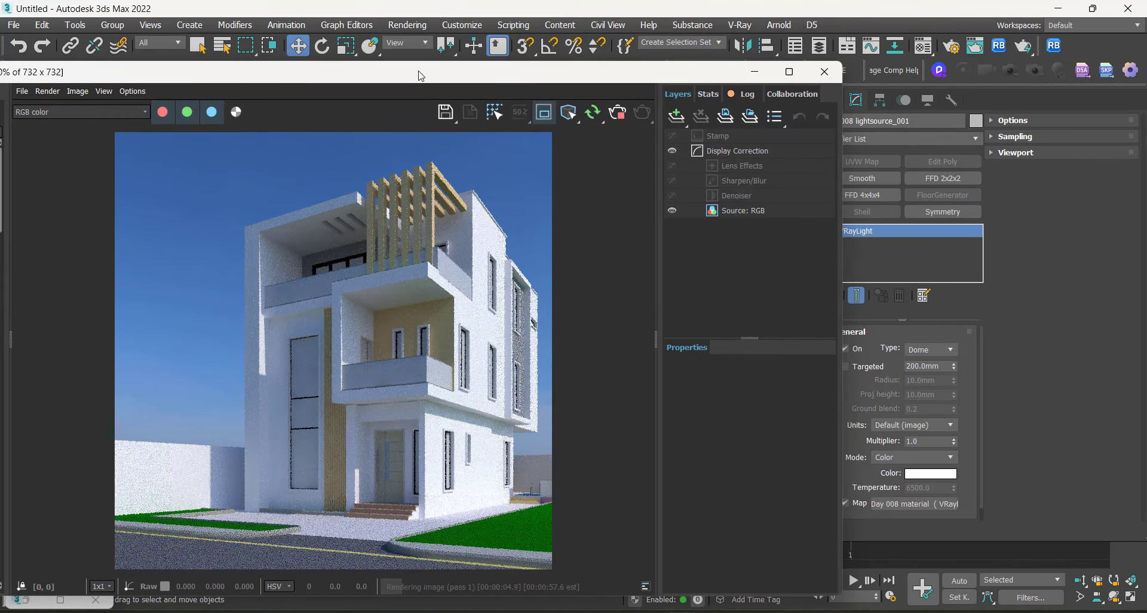
left_click_drag(460, 61, 276, 72)
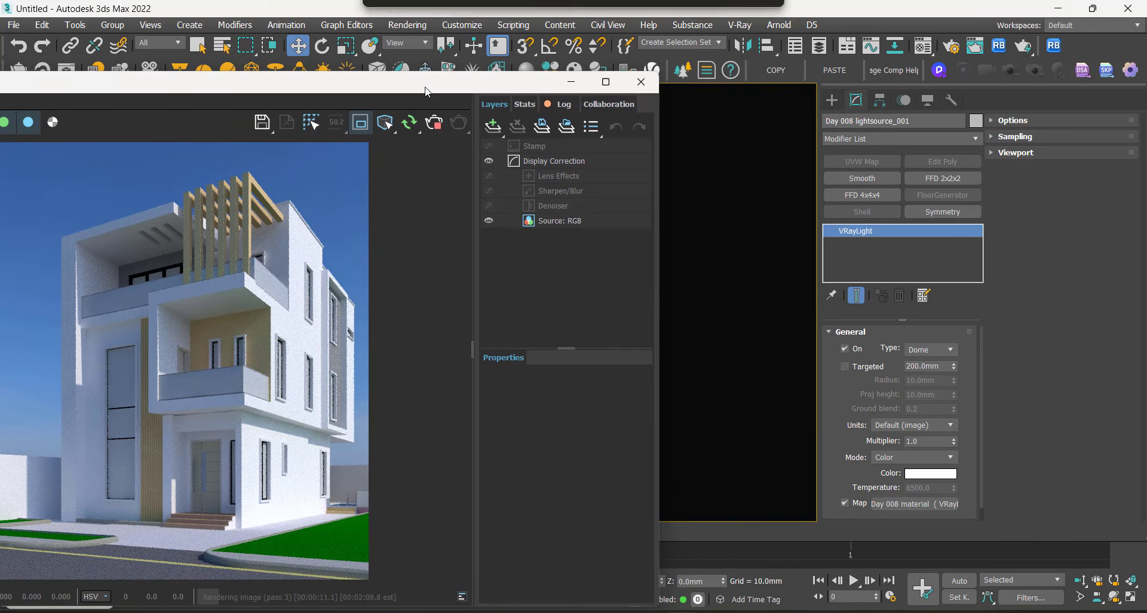
Step: Deselect the dome light and open the environment settings over the live render
left_click(730, 208)
key("8")
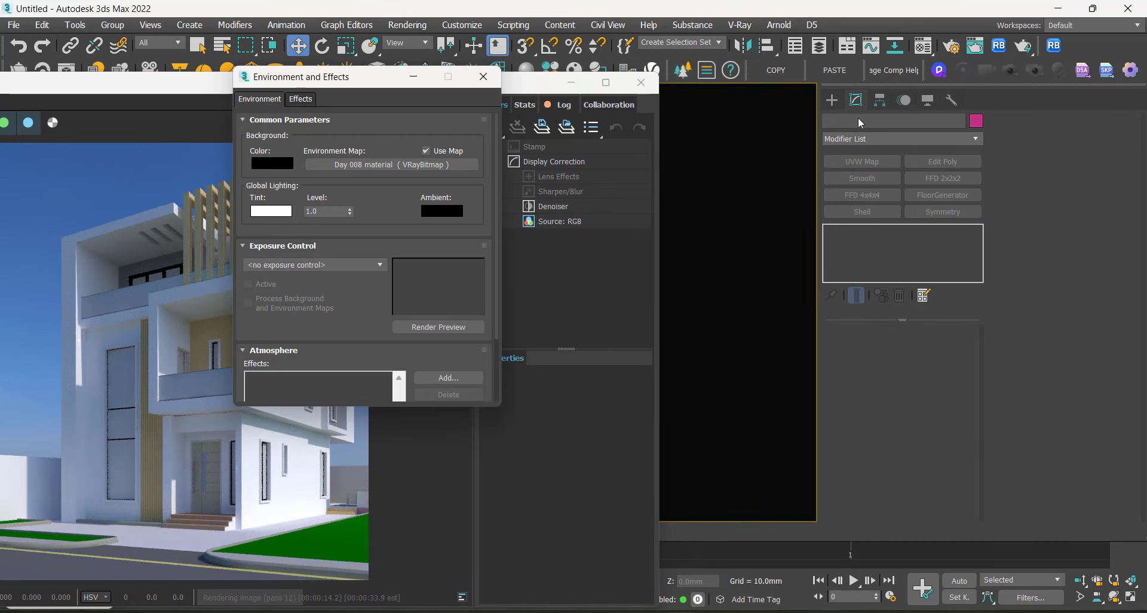
left_click_drag(304, 79, 309, 116)
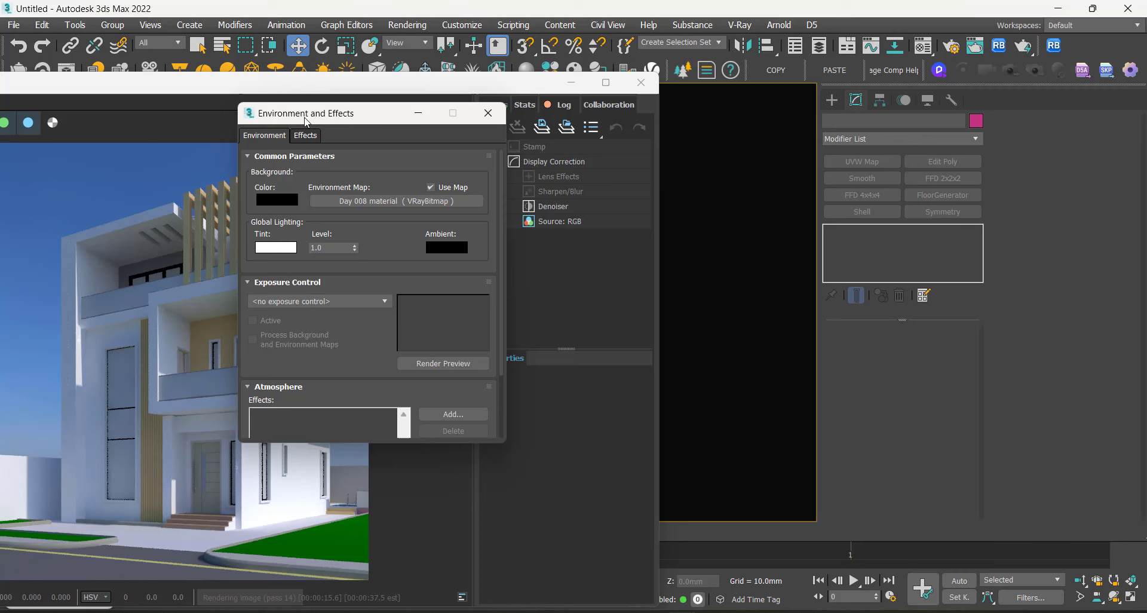
Step: Reselect the Day 008 dome light from the list of V-Ray lights and uncover the environment settings
left_click_drag(96, 81, 131, 92)
left_click(96, 71)
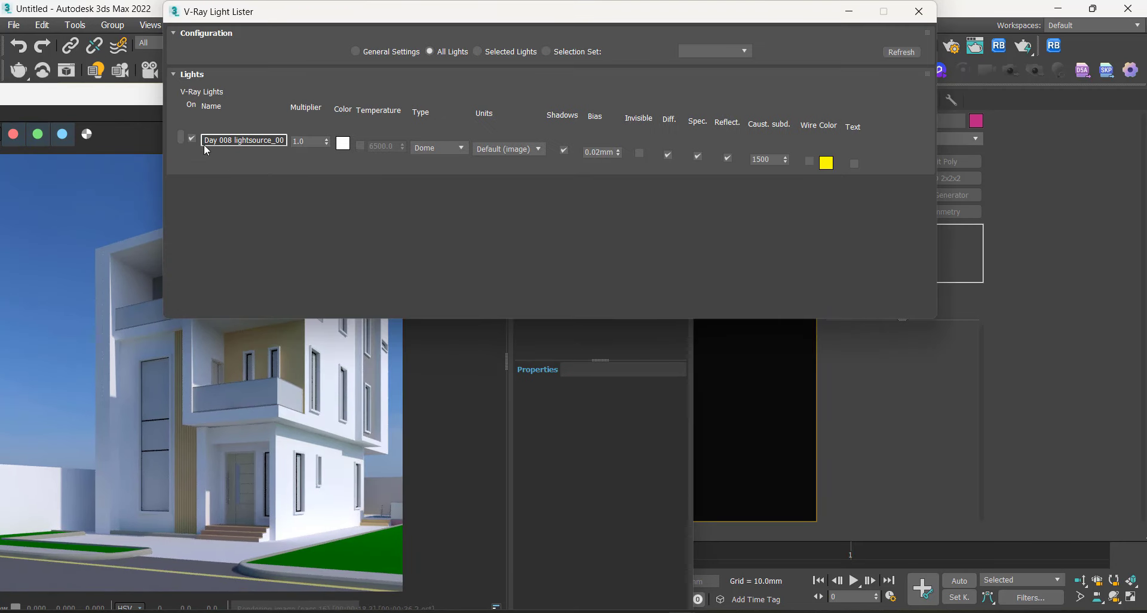
left_click(181, 138)
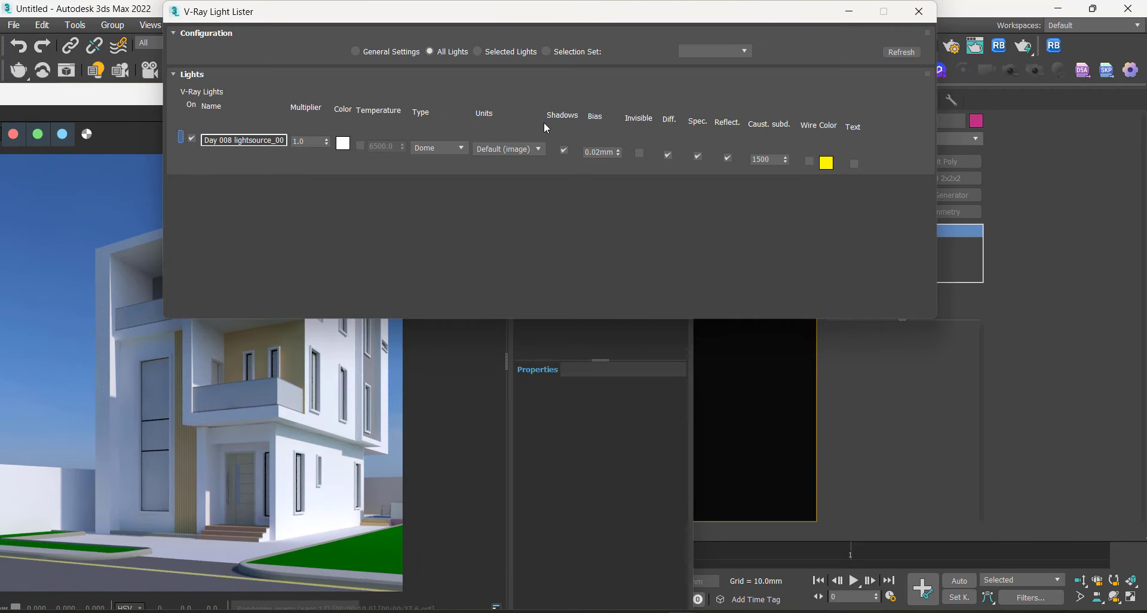
left_click(919, 12)
left_click_drag(451, 93, 274, 196)
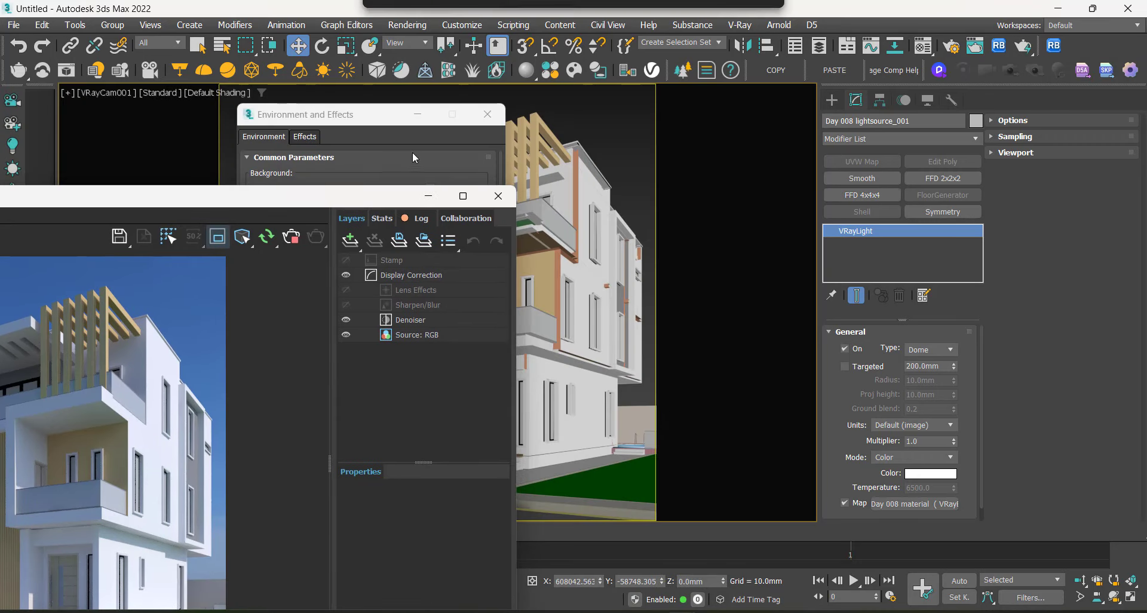
Step: Set the Day 008 map's horizontal rotation to 3.639 beside the live render and reopen the environment settings
left_click_drag(363, 117, 638, 83)
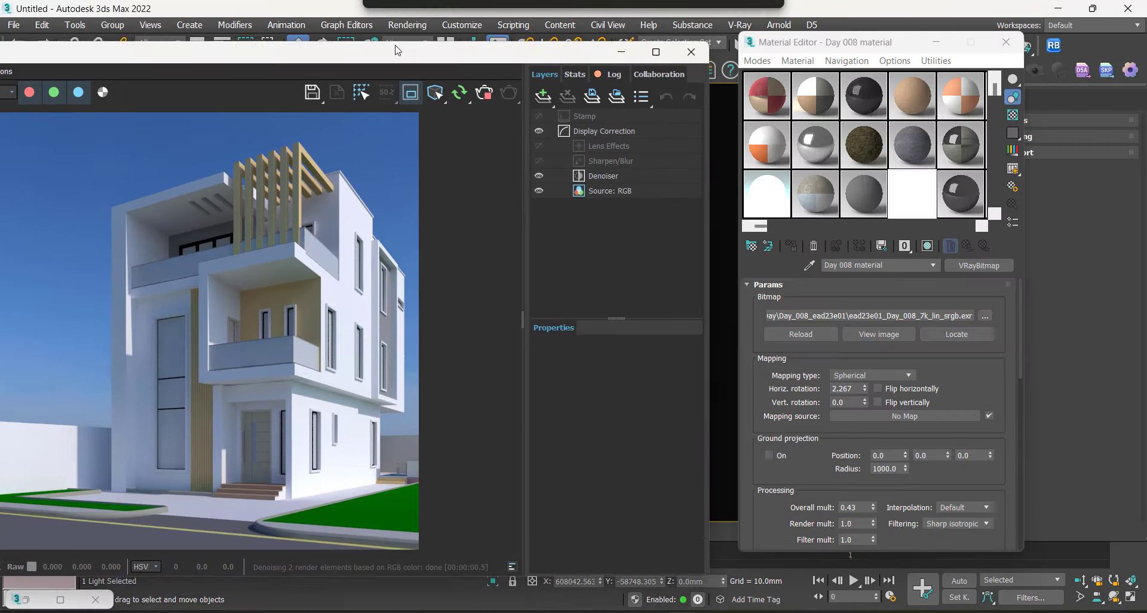
left_click_drag(819, 34, 631, 38)
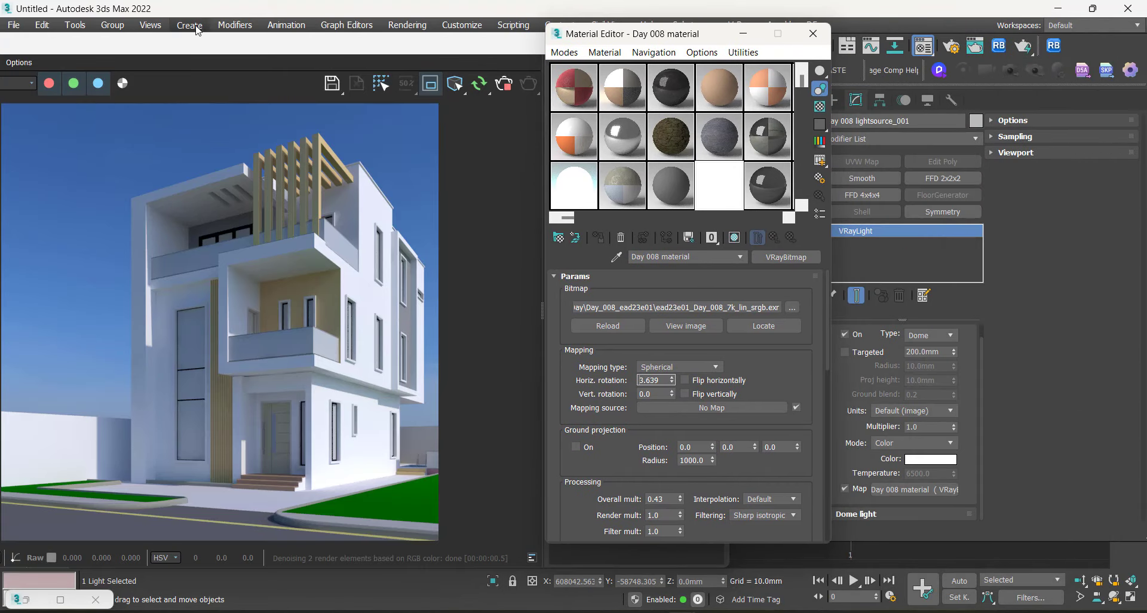
left_click(407, 25)
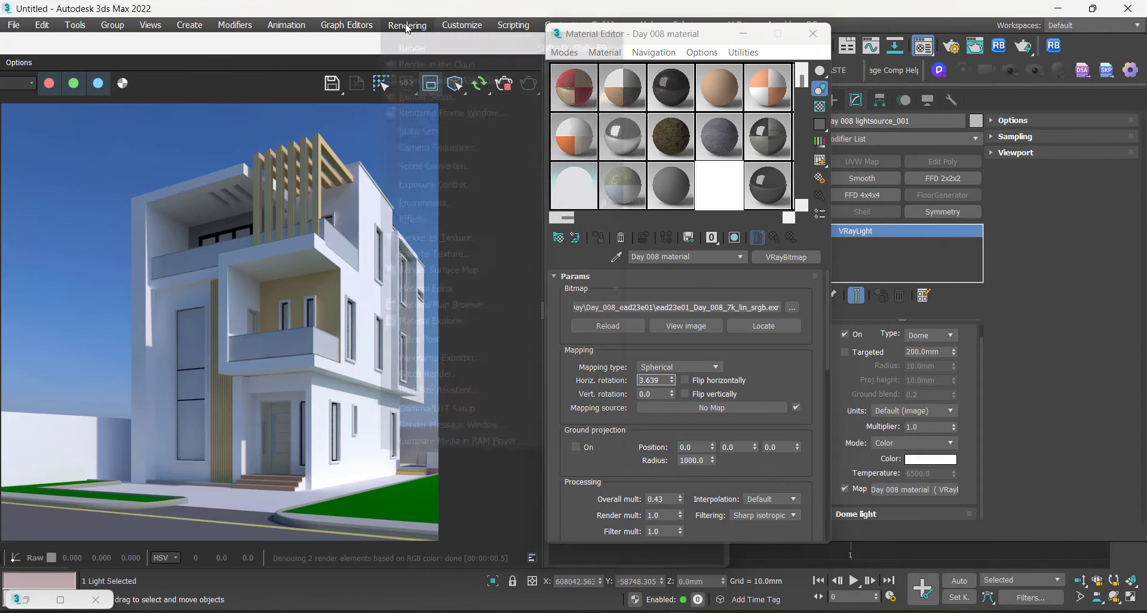
left_click(427, 203)
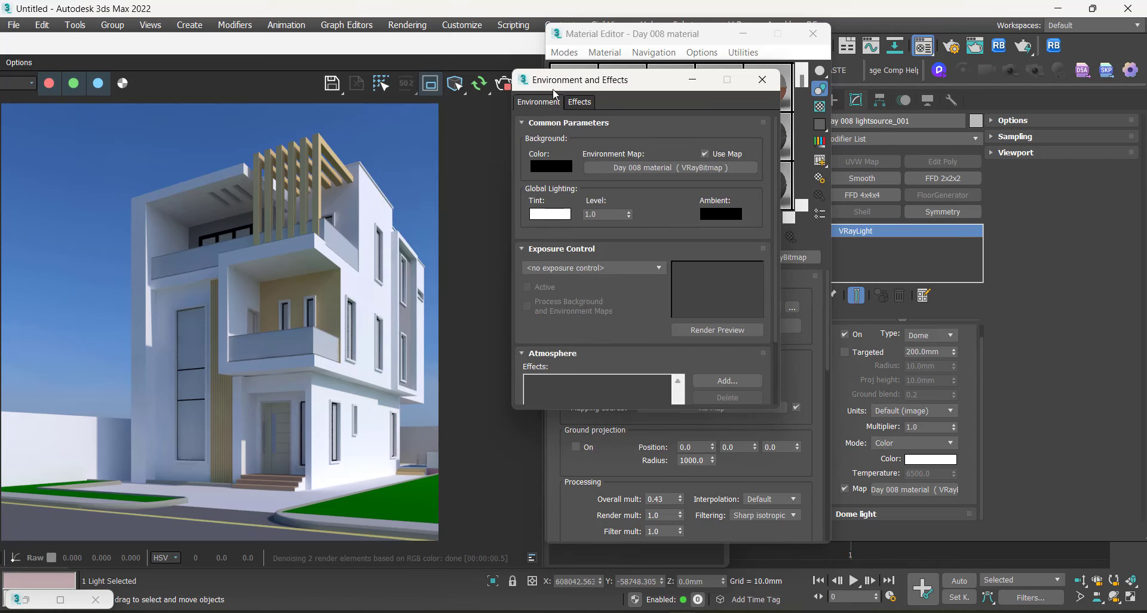
Step: Instance the dome light's Day 008 map into the environment map, and instance the environment map into the blank material sample slot
left_click_drag(573, 86, 319, 91)
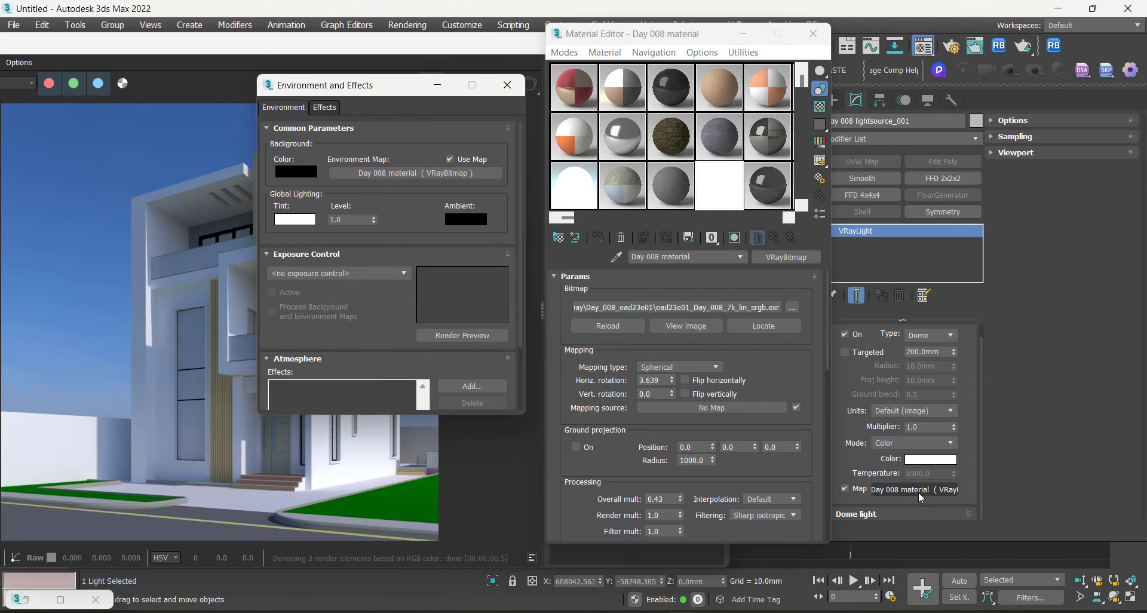
left_click_drag(402, 175, 401, 175)
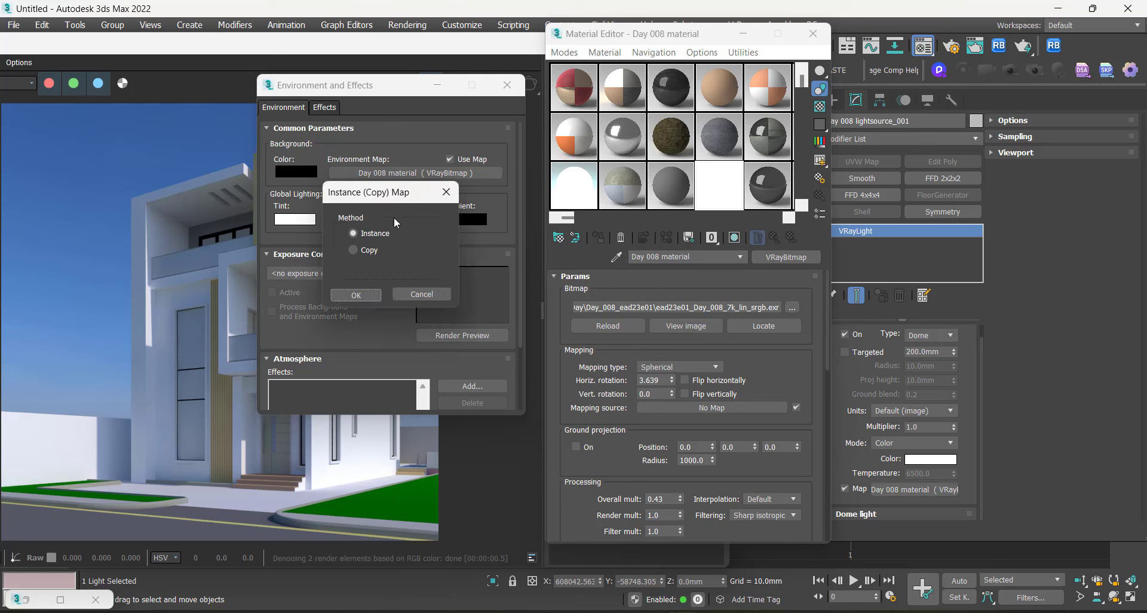
left_click(363, 296)
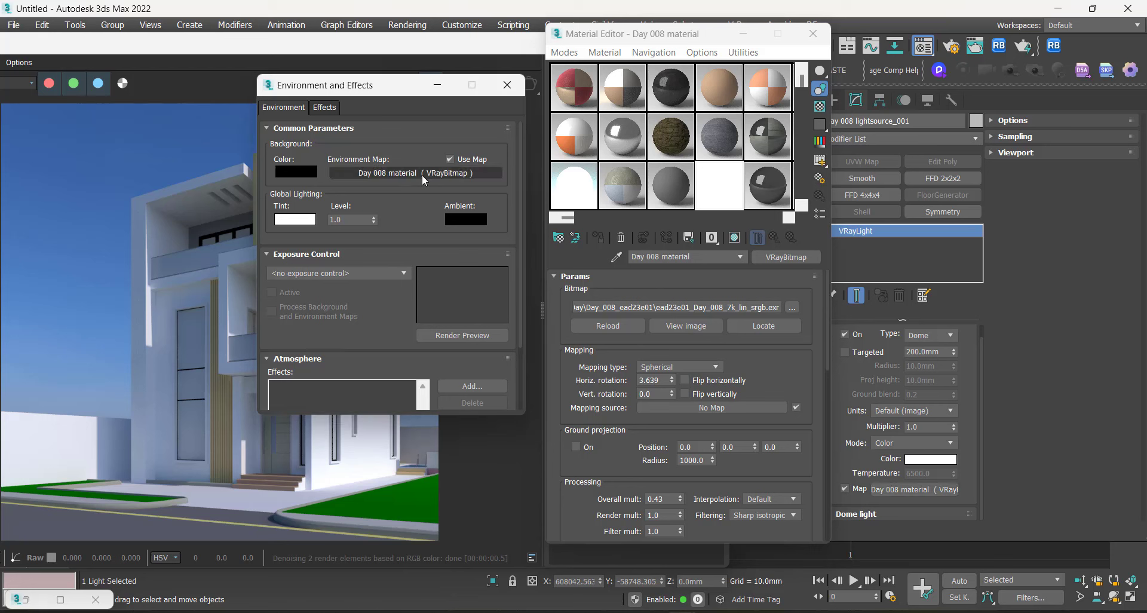
left_click_drag(426, 179, 715, 187)
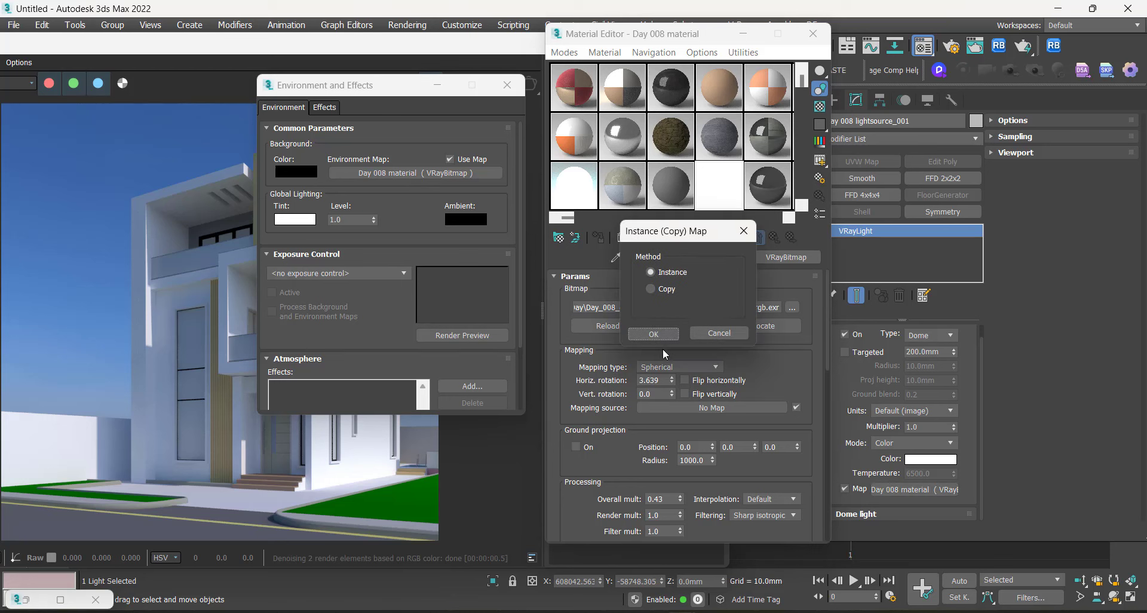
left_click(654, 334)
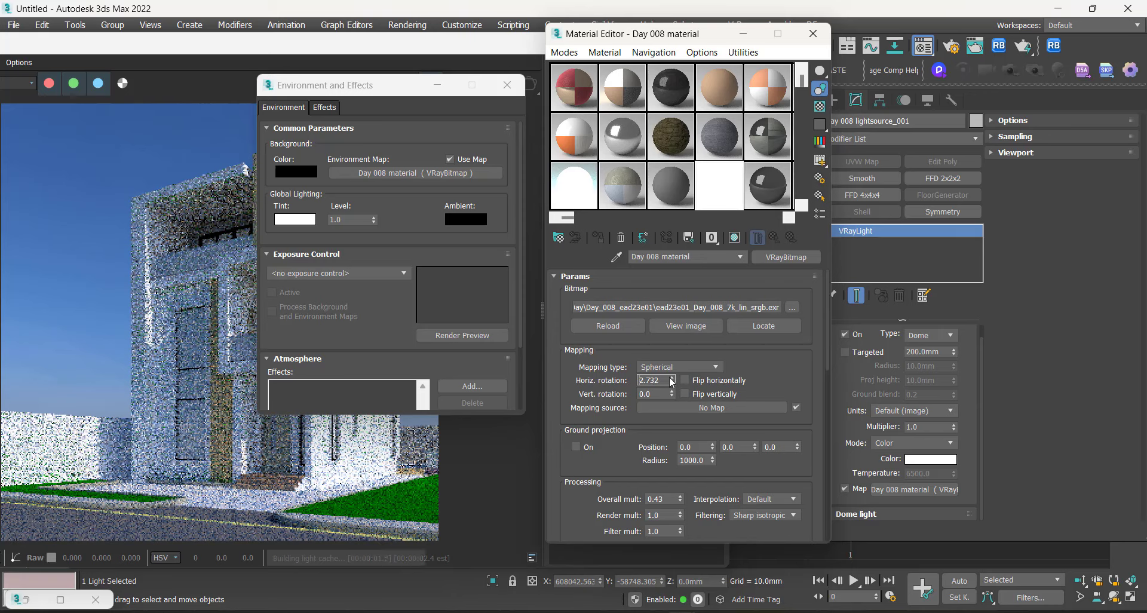
Step: Set the Day 008 map's horizontal rotation to 7.117 and instance the dome light's map into the environment map again
left_click_drag(671, 380, 683, 219)
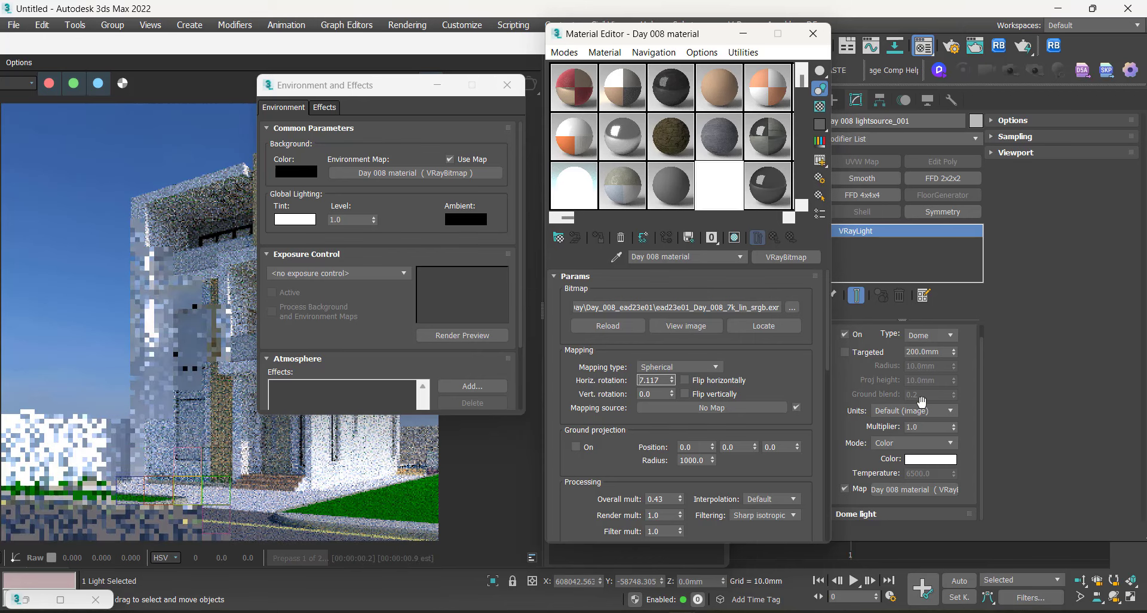
left_click_drag(408, 172, 408, 174)
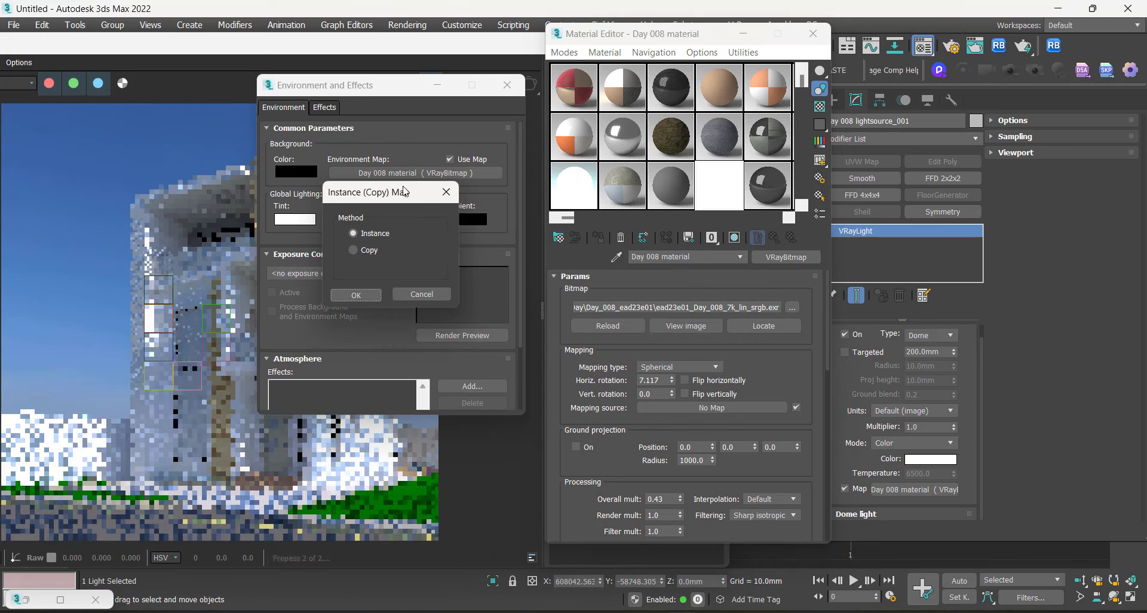
left_click(358, 293)
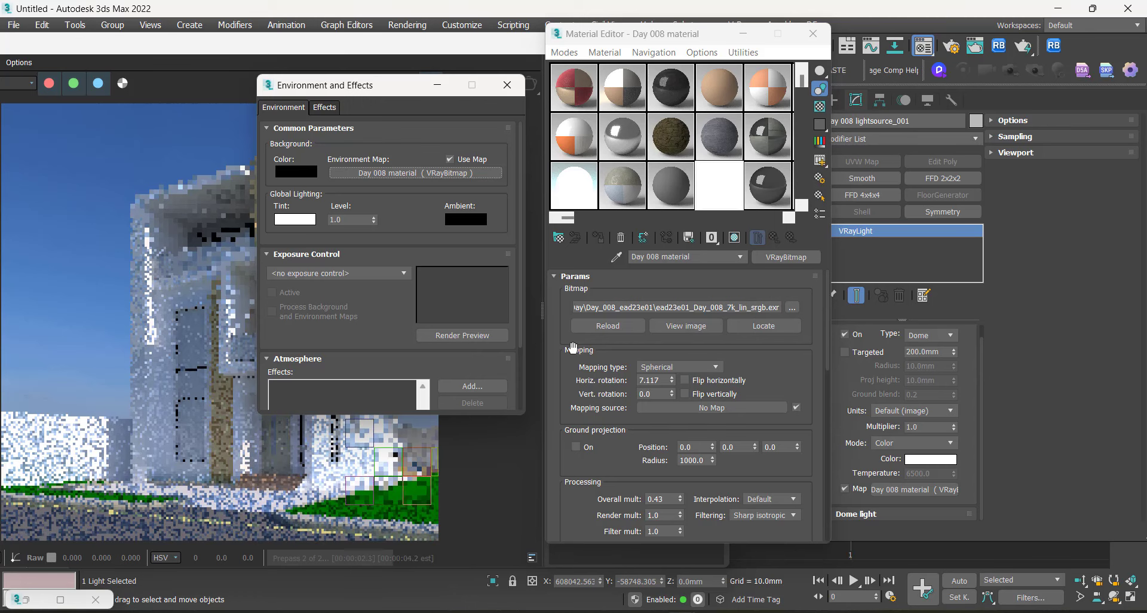
Step: Raise the Day 008 map's horizontal rotation to 42.043 beside the live render
left_click_drag(671, 377, 663, 269)
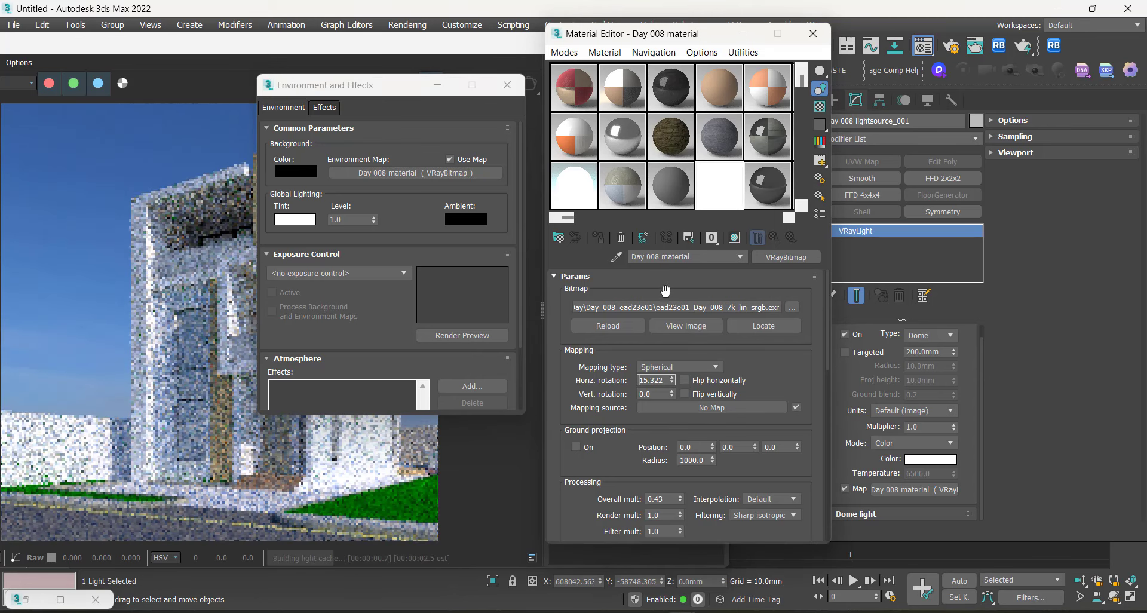
left_click_drag(671, 380, 669, 302)
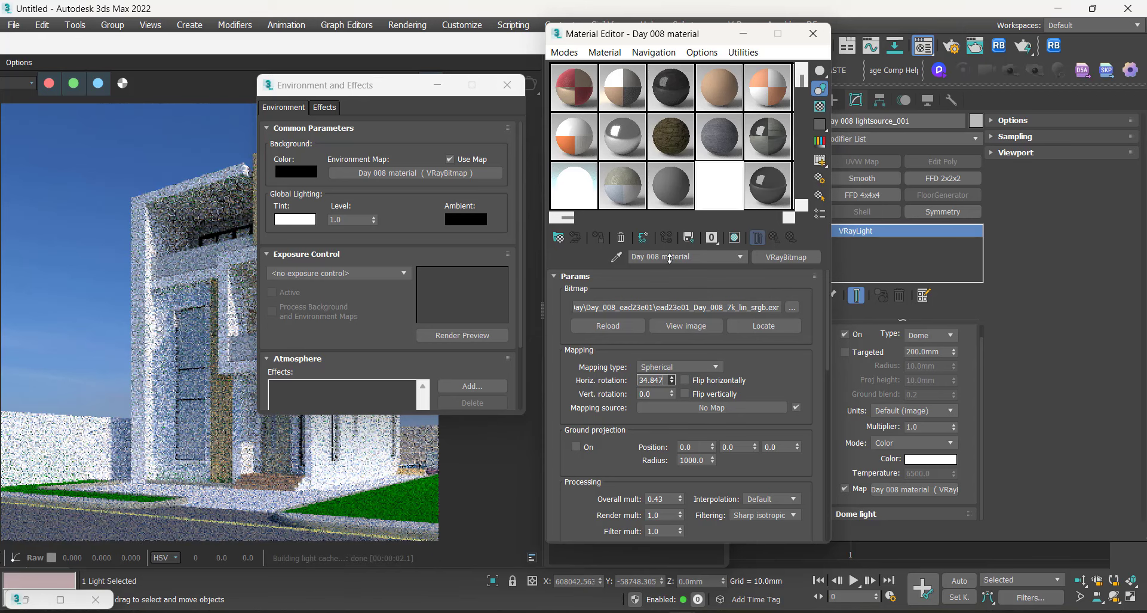
left_click_drag(670, 258, 671, 216)
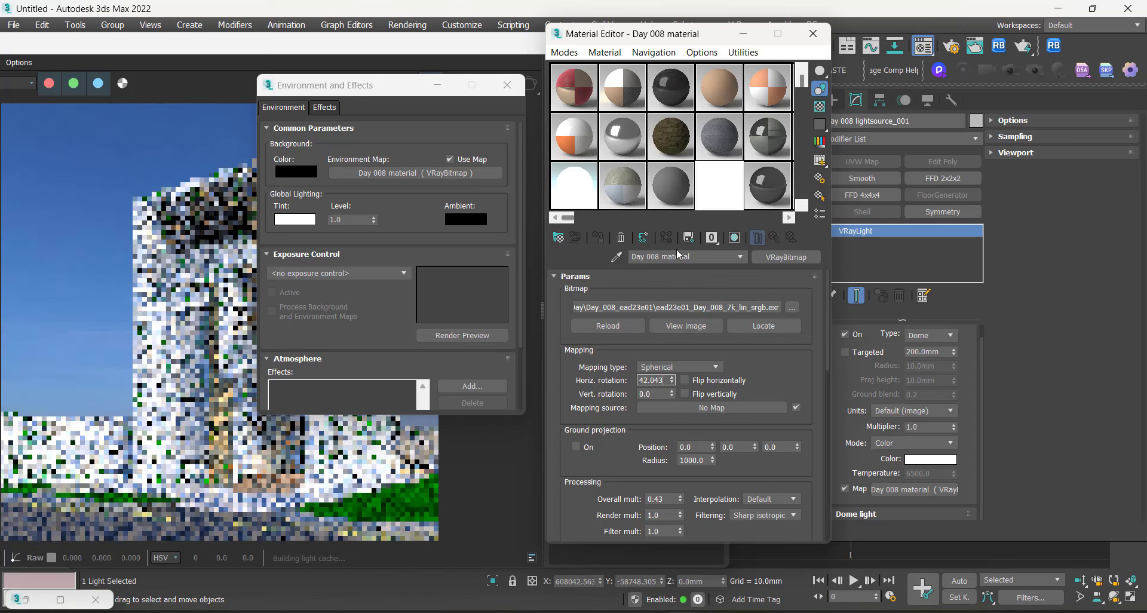